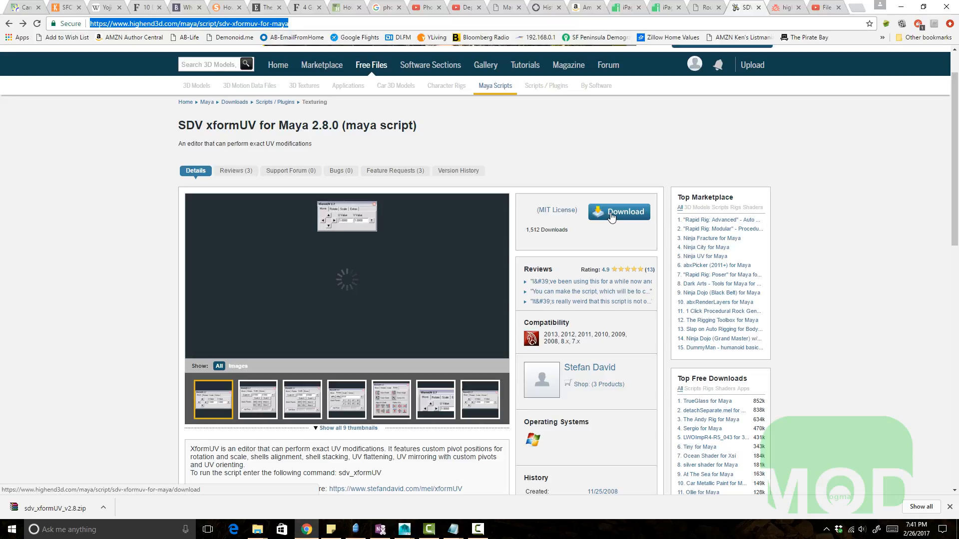
Step: Download the SDV xformUV for Maya 2.8.0 script archive from its highend3d page
click(608, 214)
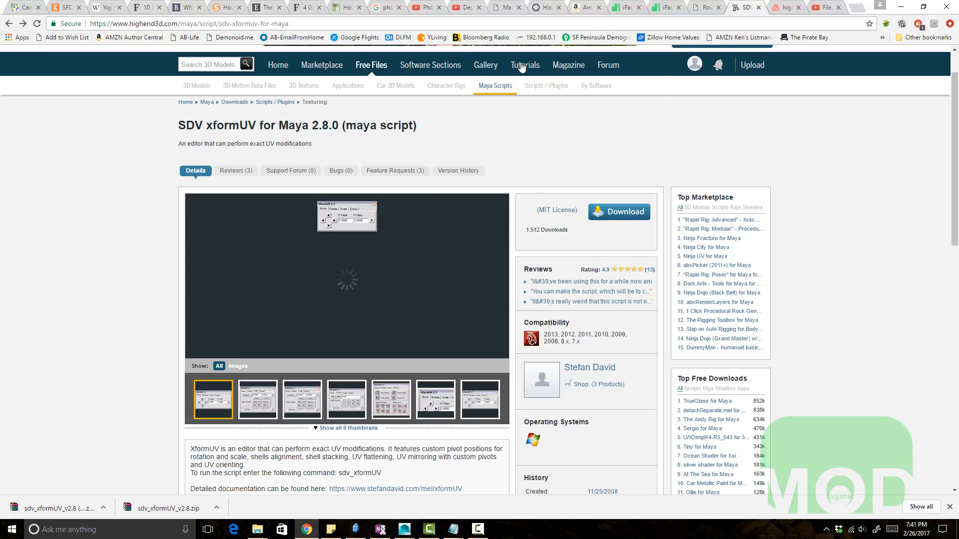
scroll(645, 169, up, 1)
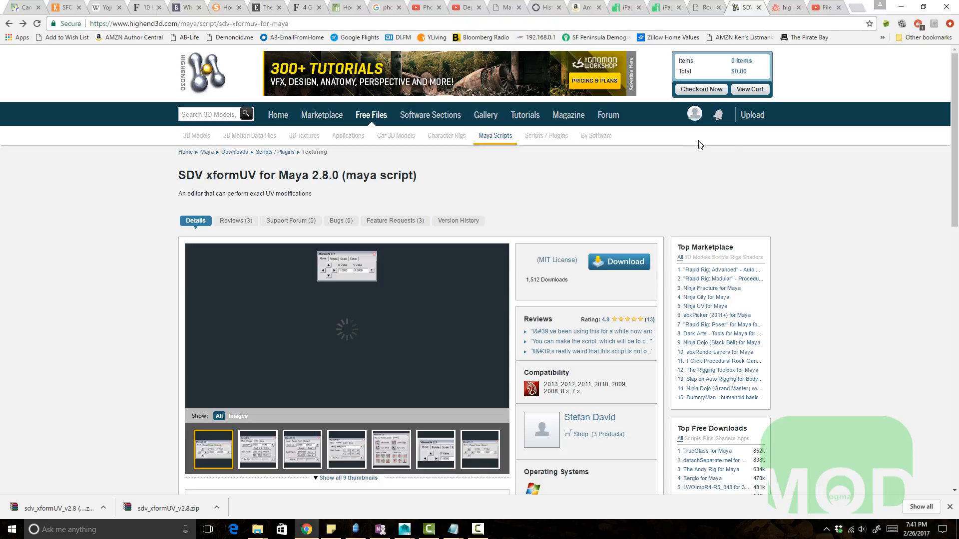
Step: Try to open bemenot.com in the BugMeNot tab
click(718, 111)
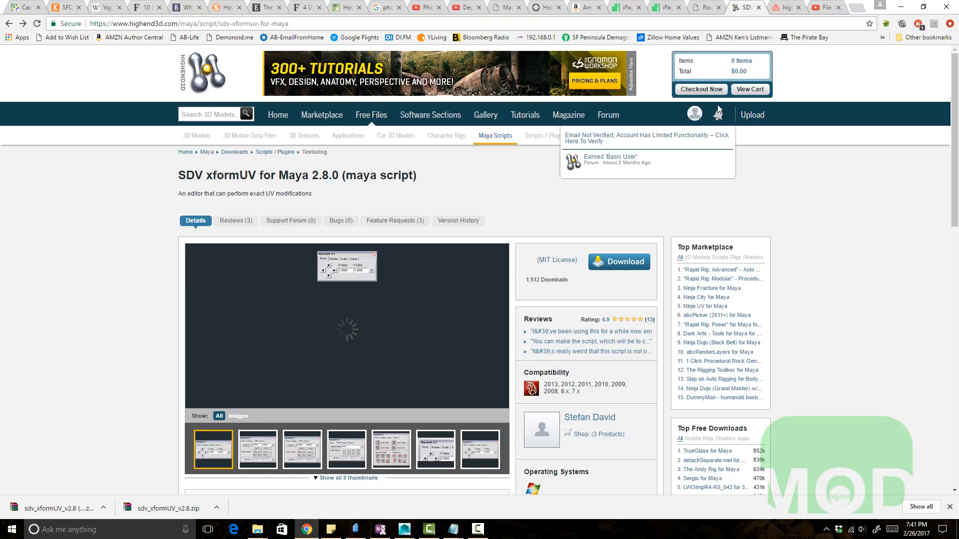
click(785, 9)
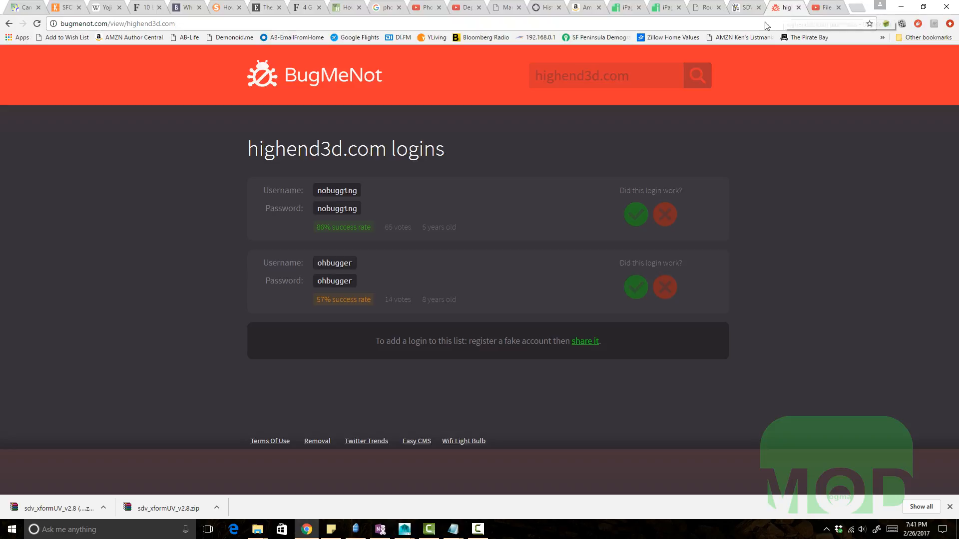
click(92, 26)
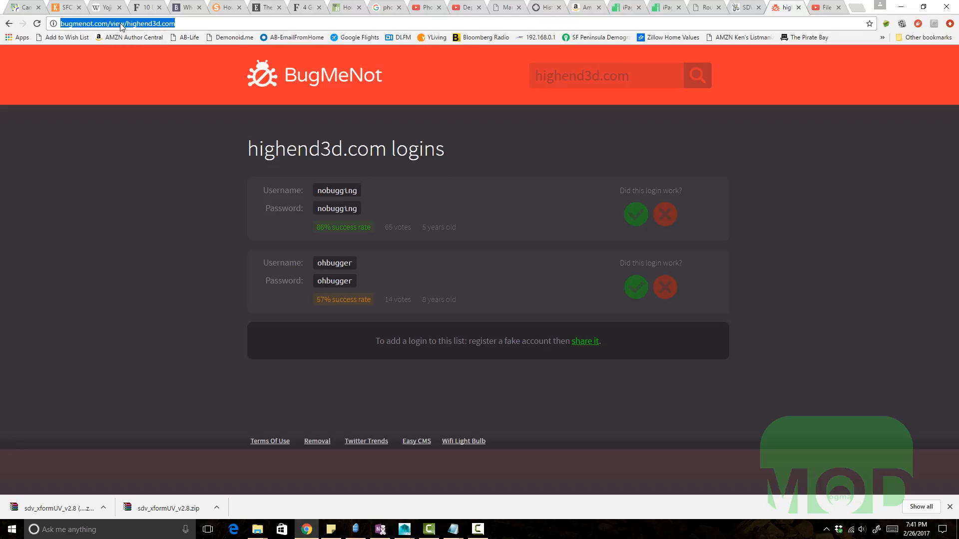
text(beme)
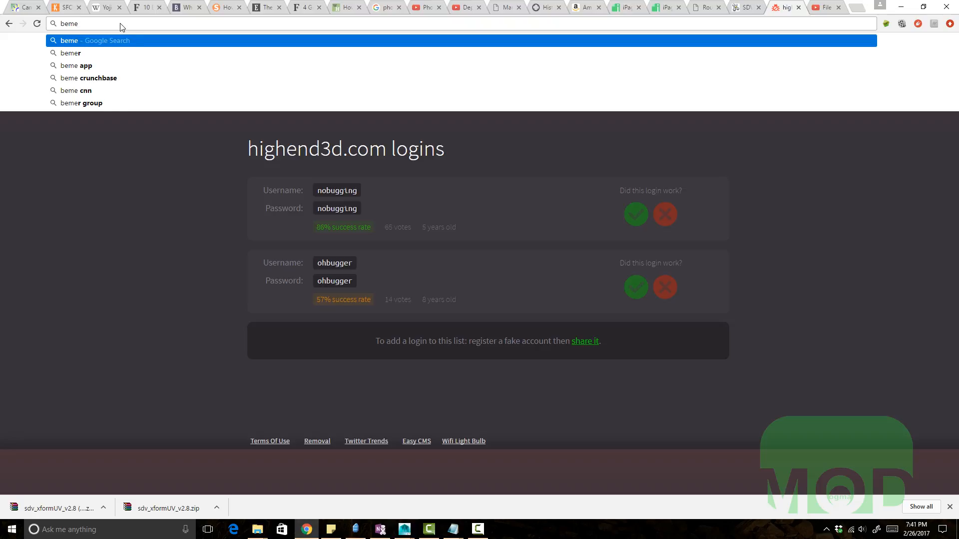
text(not.com)
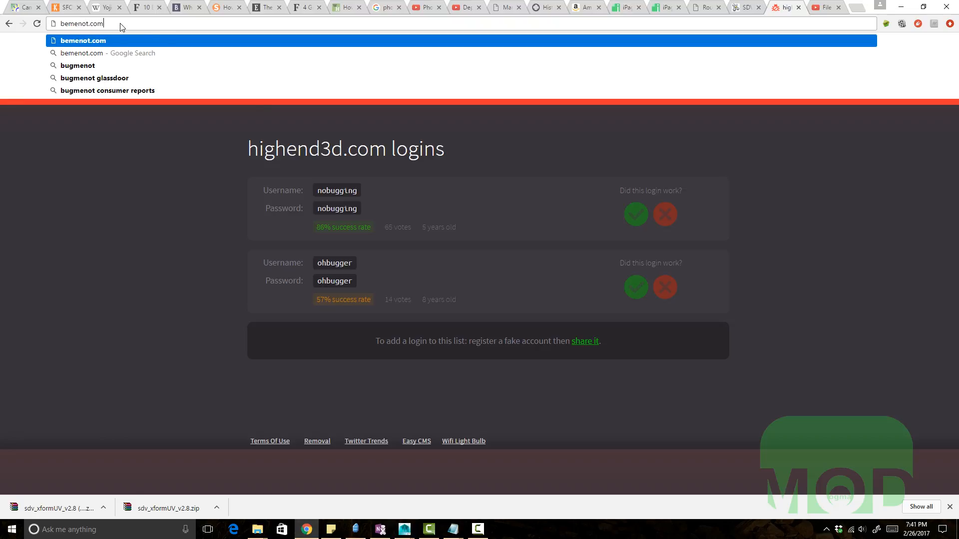
key(Return)
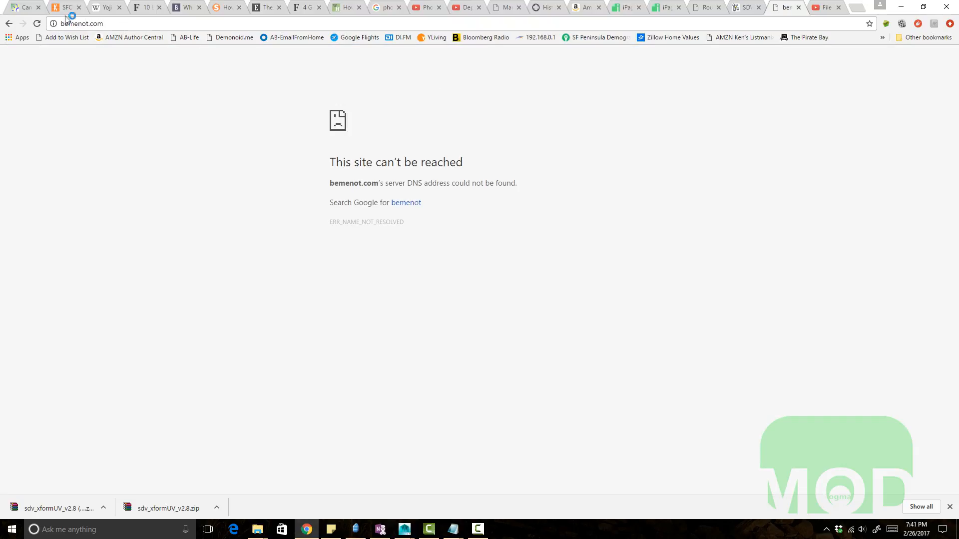
Step: Go to bugmenot.com and look up shared logins for highend3d.com
click(97, 22)
text(bugmenot)
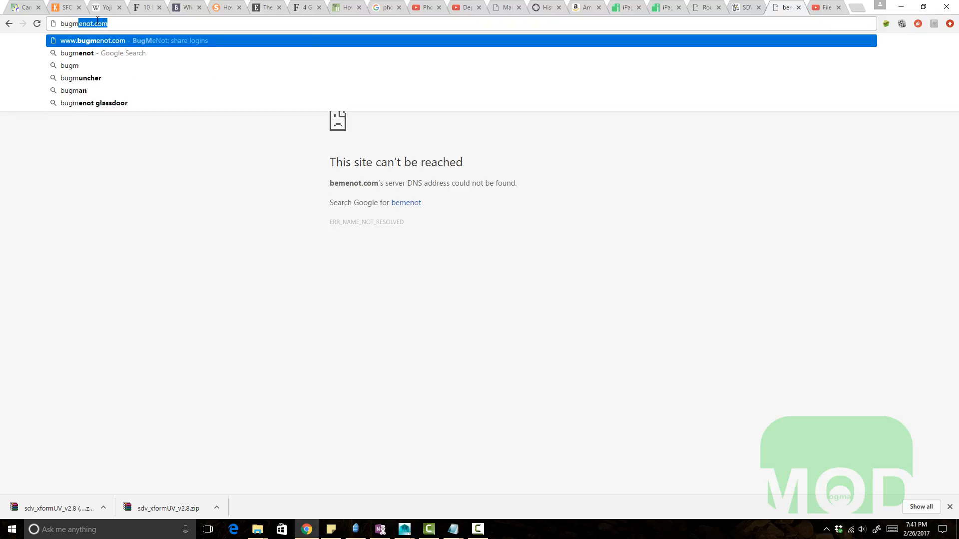
key(Return)
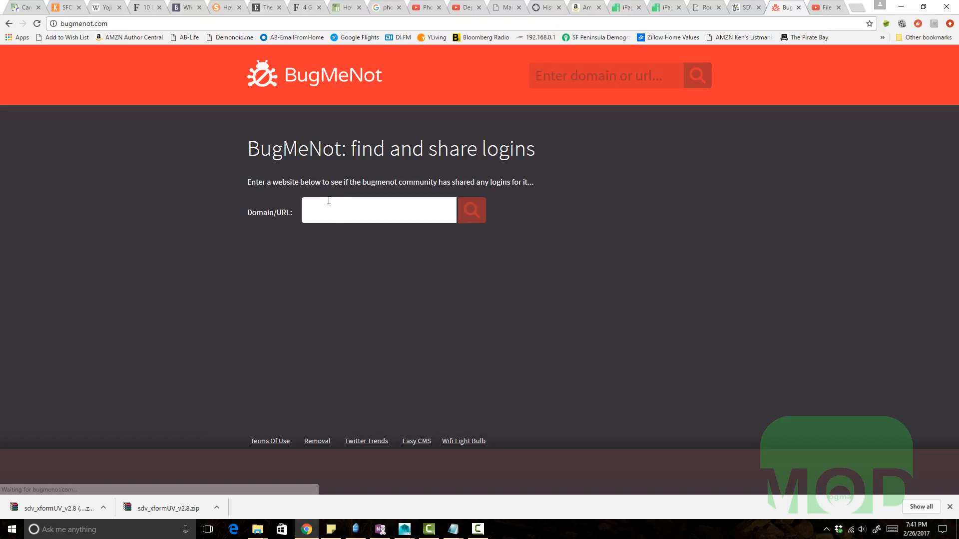
click(333, 214)
text(highend)
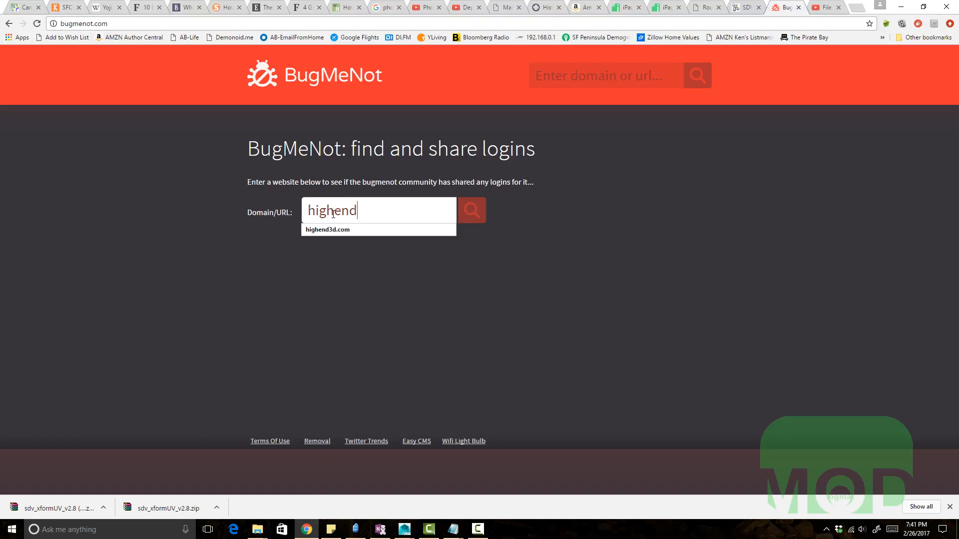
text(3d.com)
key(Return)
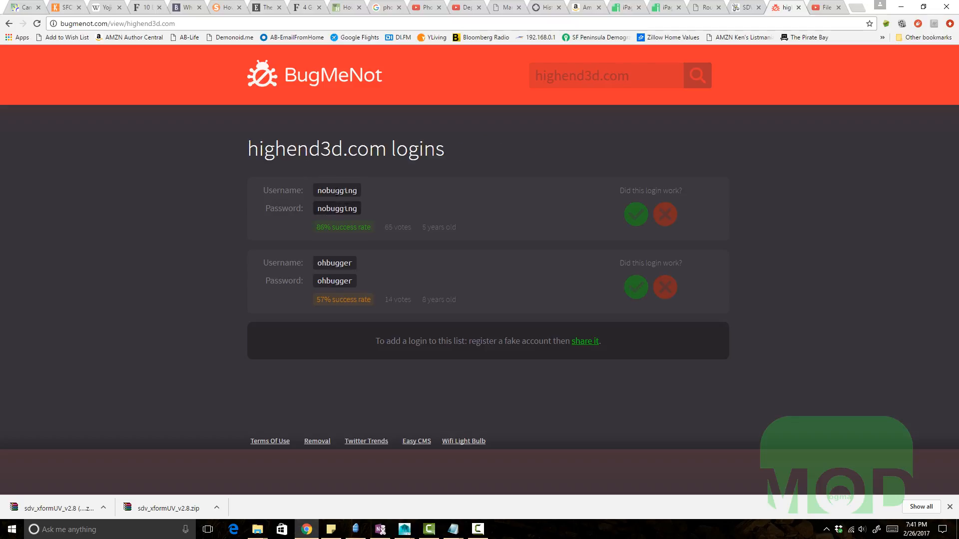
Step: Select the first shared username and password listed for highend3d.com
drag(335, 190, 355, 196)
double_click(324, 208)
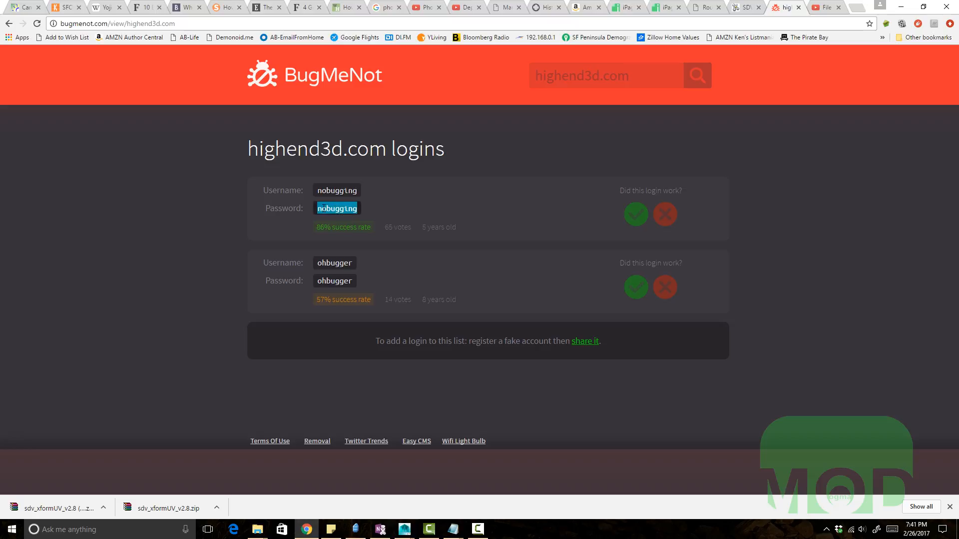
double_click(315, 193)
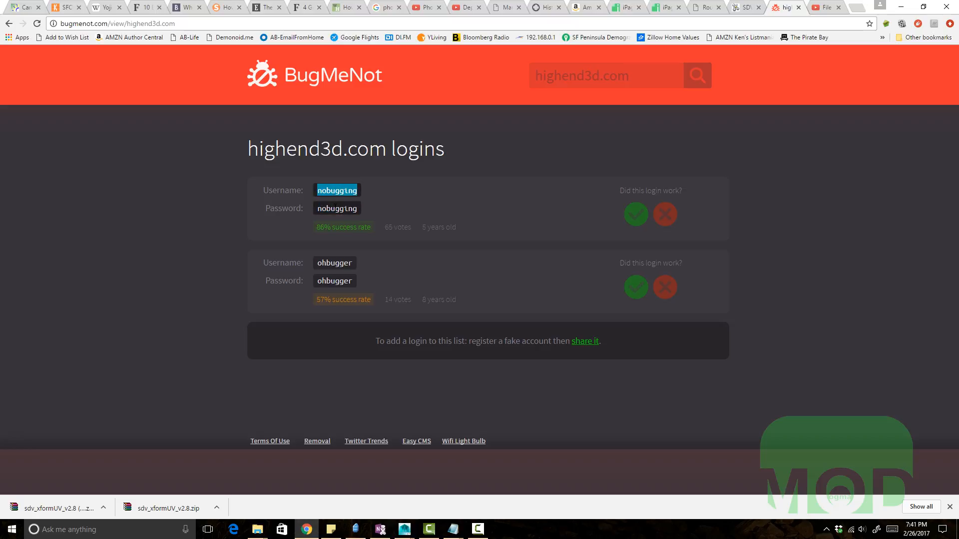
Step: Return to the xformUV download page and open the downloaded sdv_xformUV_v2.8 zip archive
click(744, 7)
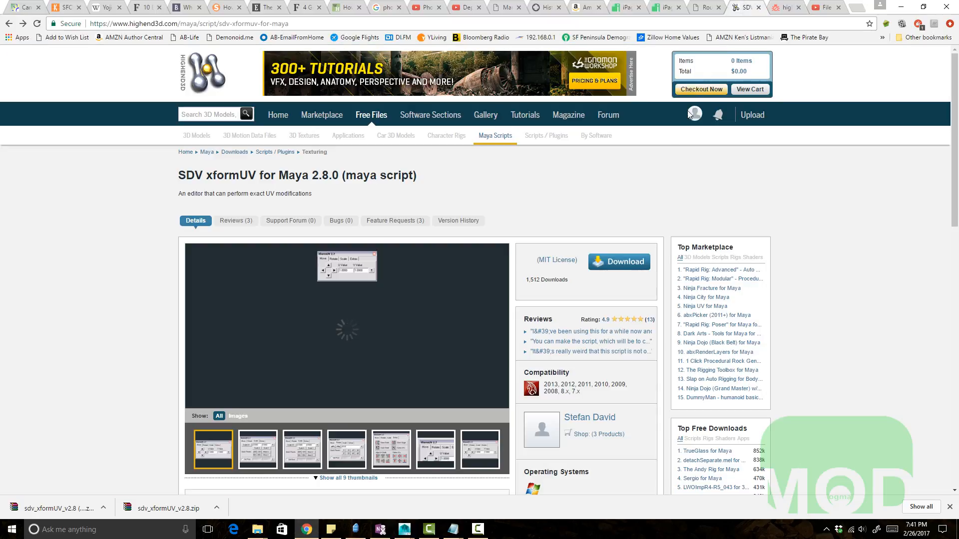
scroll(422, 339, down, 3)
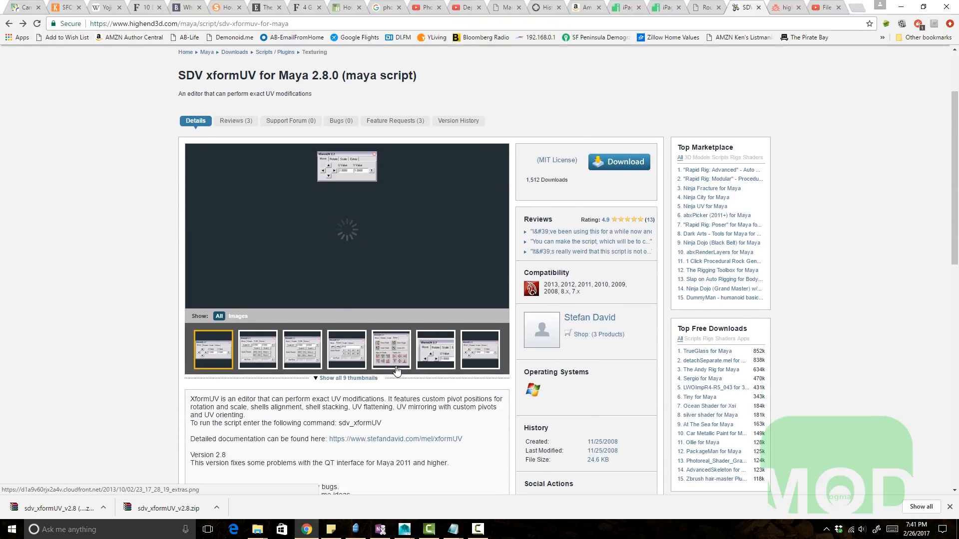
scroll(499, 310, up, 3)
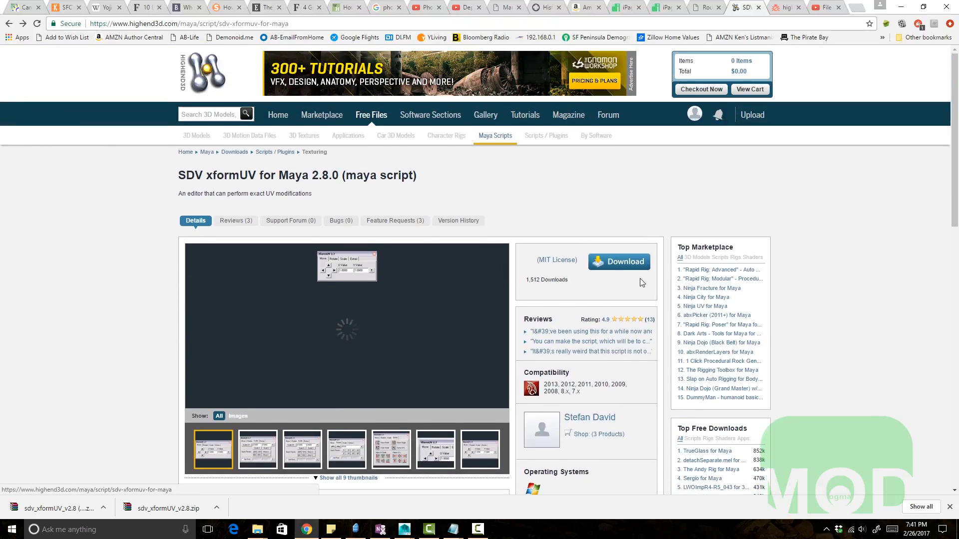
click(103, 508)
click(120, 475)
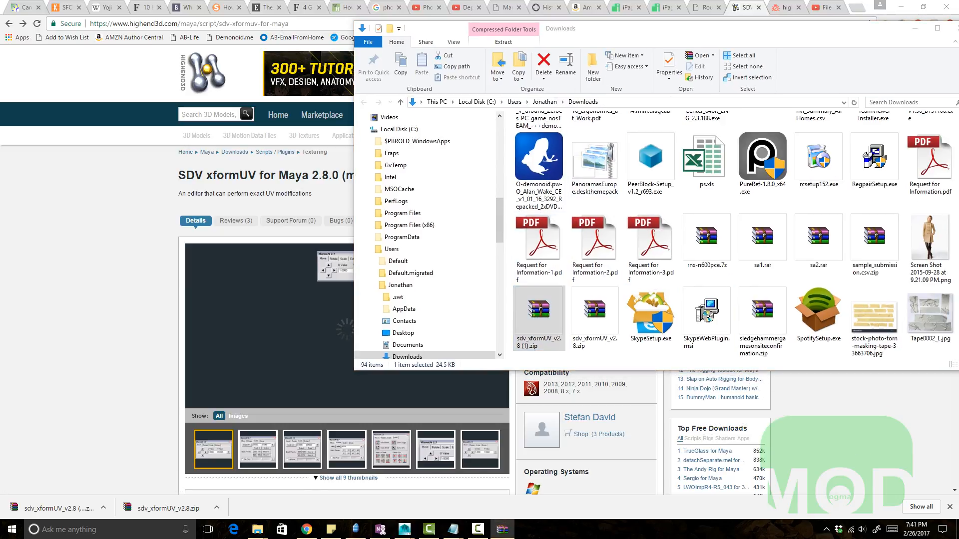
Step: Open the sdv_xformUV INSTALLATION.txt instructions from the archive
drag(958, 122, 465, 117)
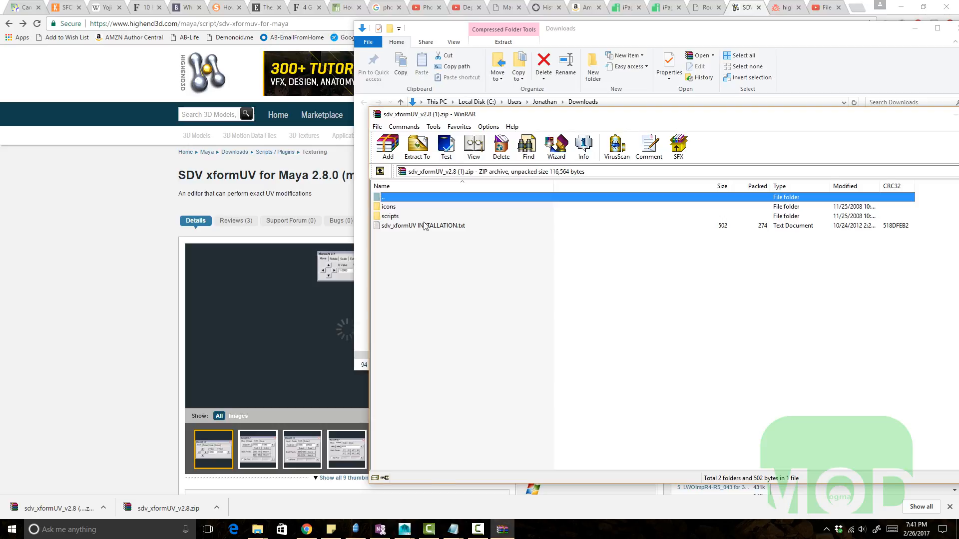
double_click(425, 226)
drag(390, 135, 621, 146)
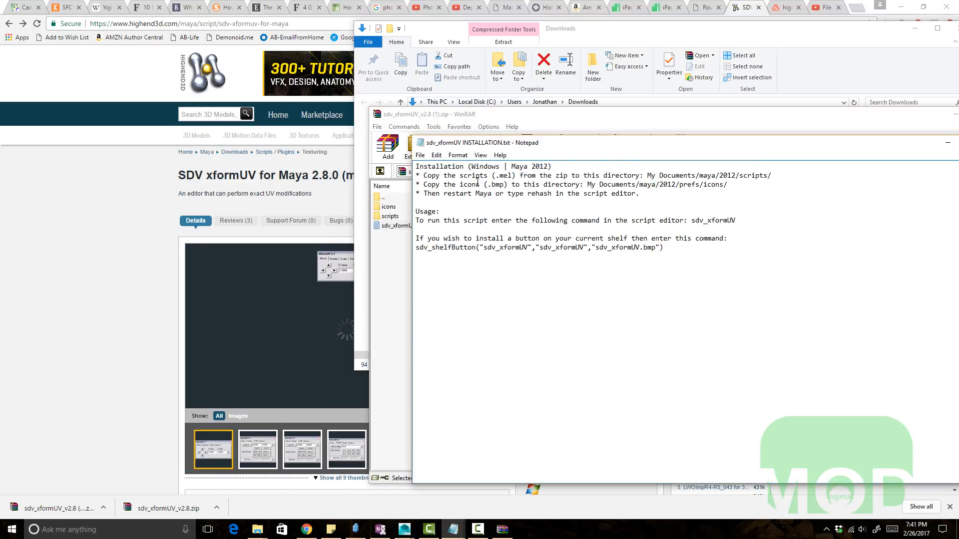
Step: Open the archive's scripts folder and select all the .mel script files
double_click(391, 217)
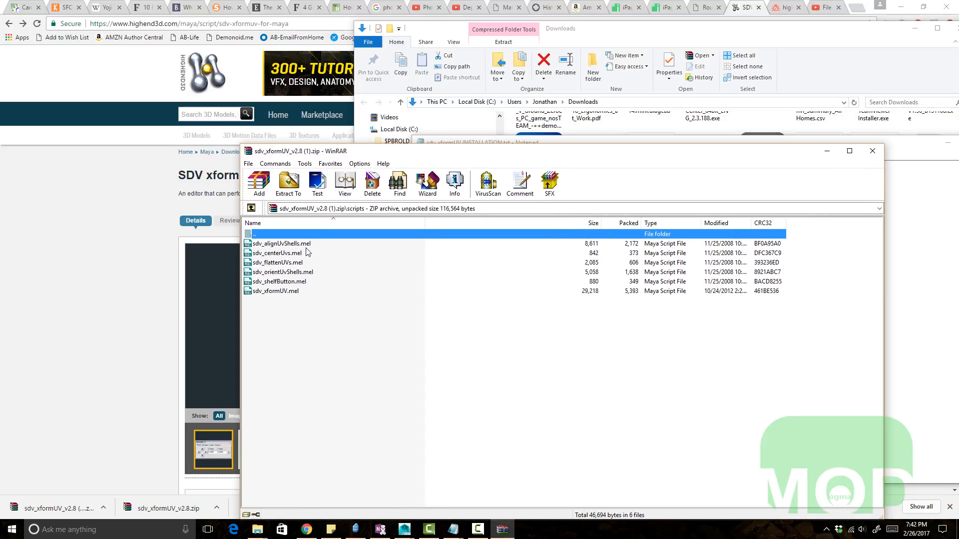
click(283, 293)
shift+click(284, 244)
drag(376, 155, 330, 291)
Step: Open File Explorer and navigate to Documents > maya > 2016LT > scripts
key(super+e)
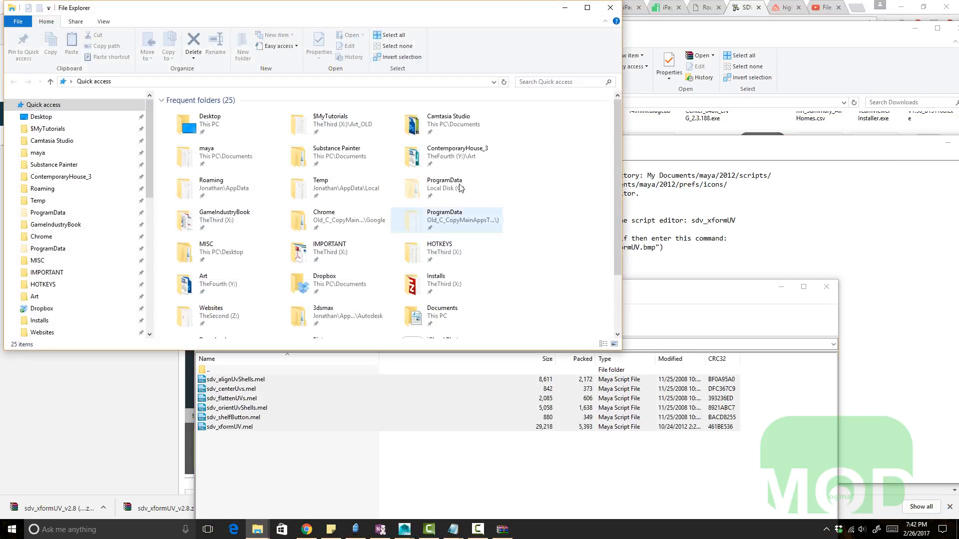
click(672, 169)
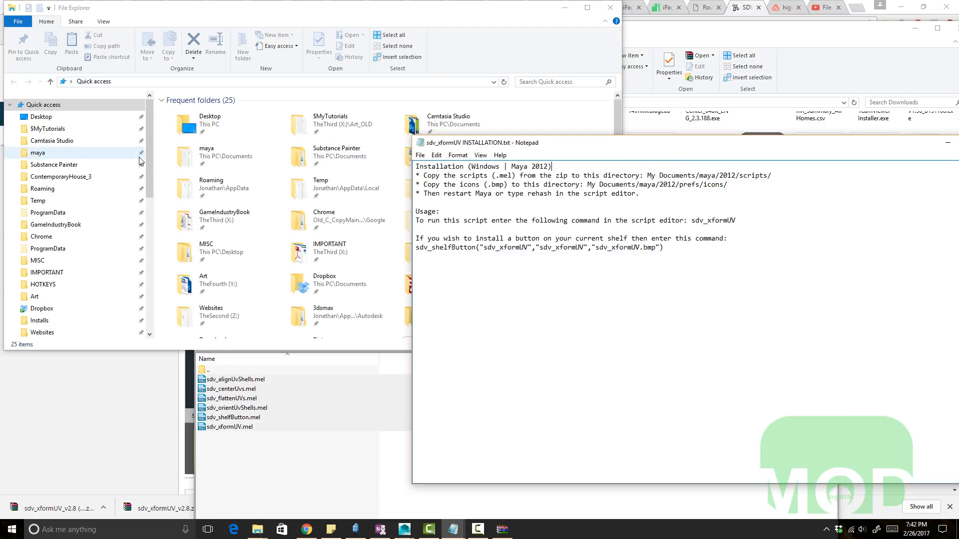
scroll(58, 280, down, 2)
scroll(58, 279, down, 4)
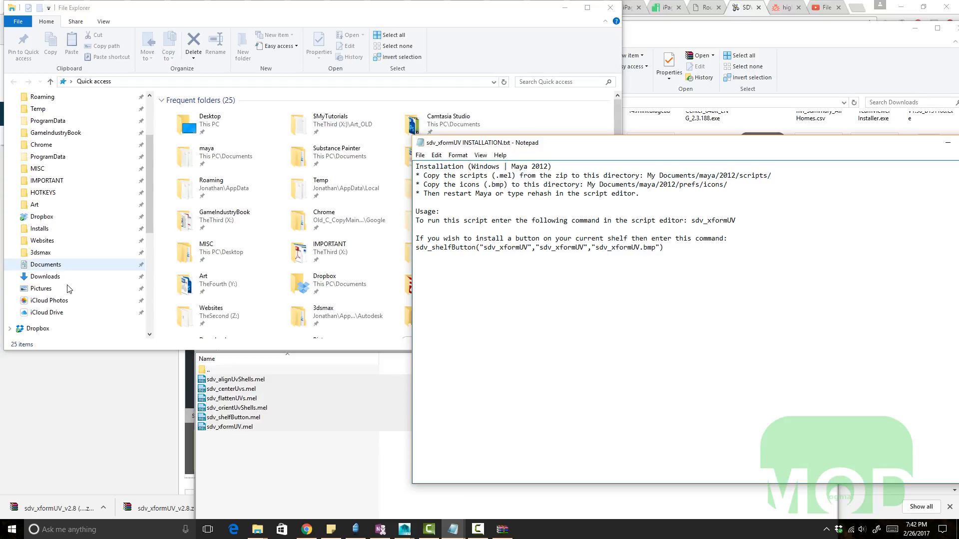
click(160, 165)
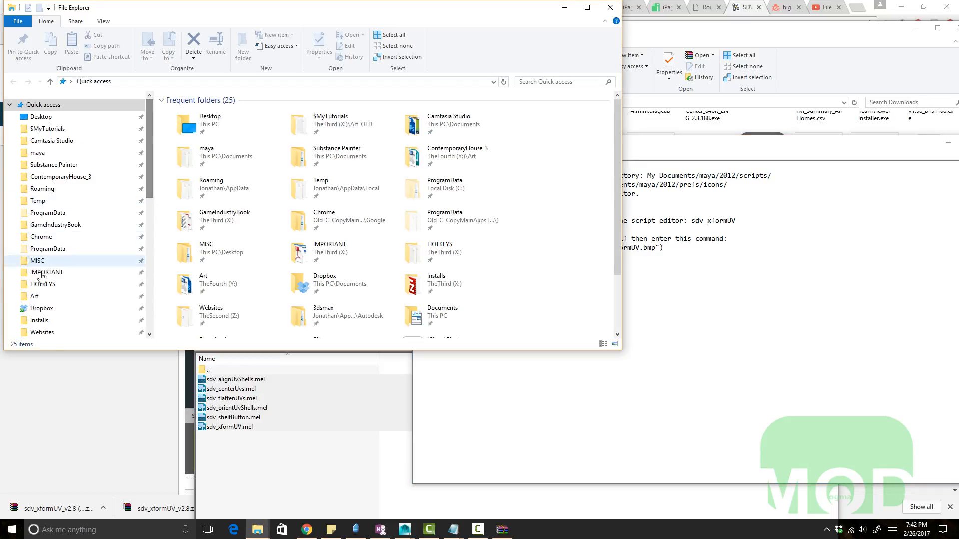
click(38, 153)
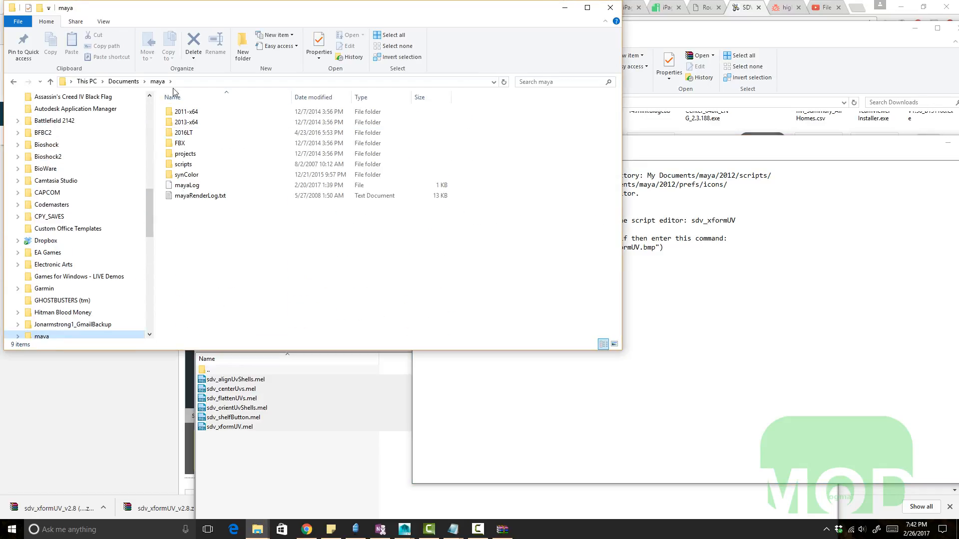
double_click(197, 133)
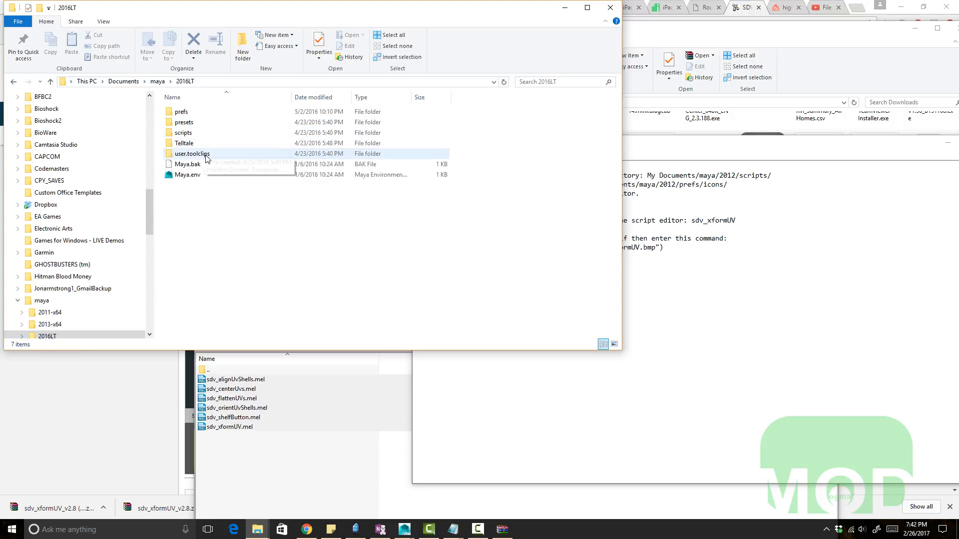
double_click(200, 133)
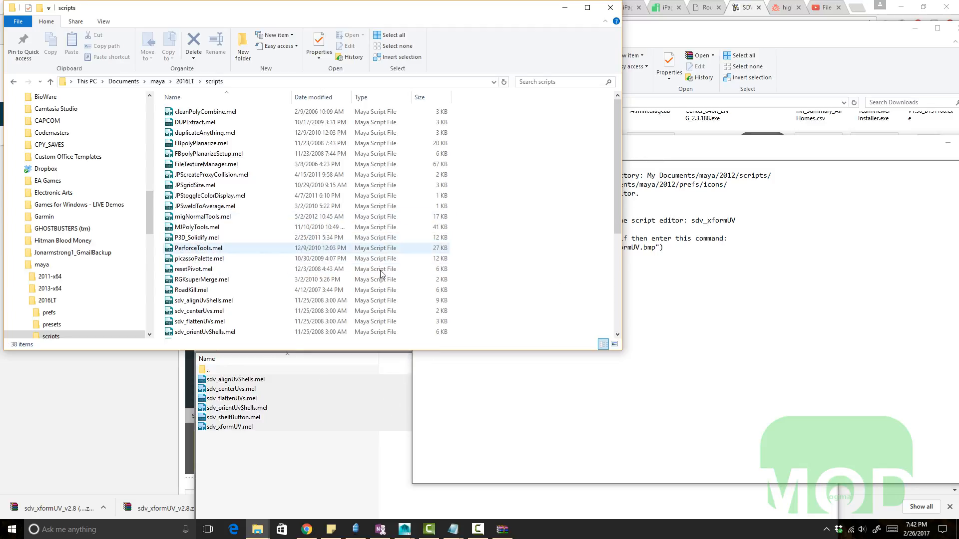
Step: In the archive, go back up a level and open the icons folder
click(245, 401)
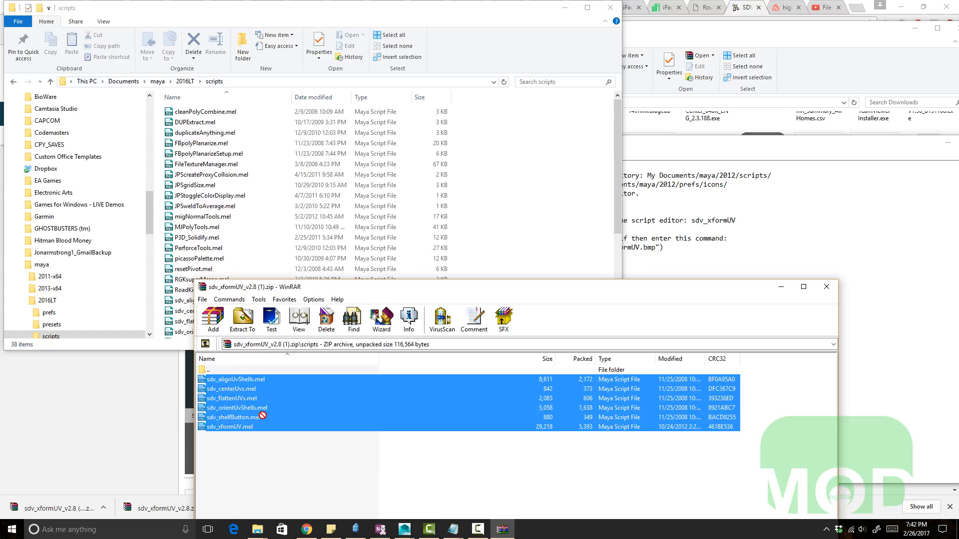
double_click(209, 370)
double_click(215, 379)
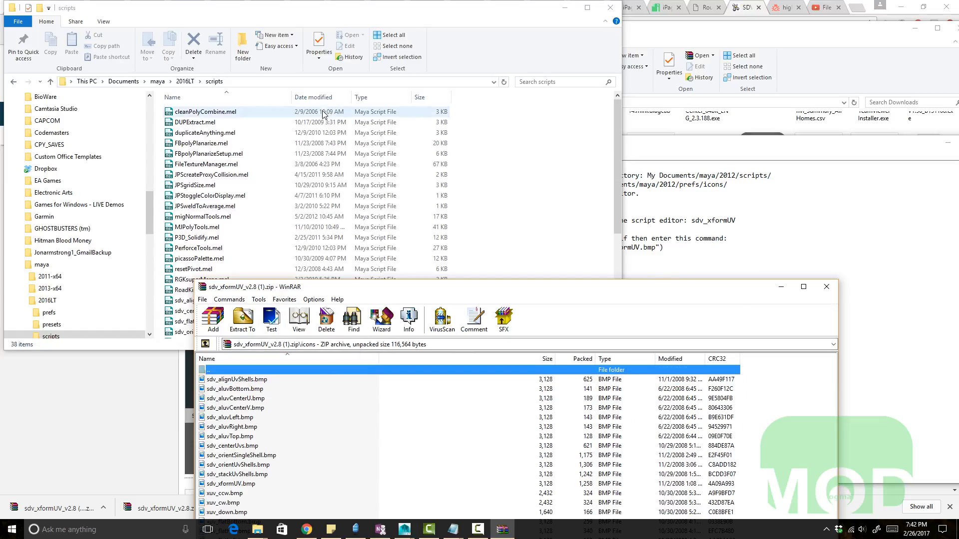
Step: Navigate File Explorer to Documents > maya > 2016LT > prefs > icons
click(186, 81)
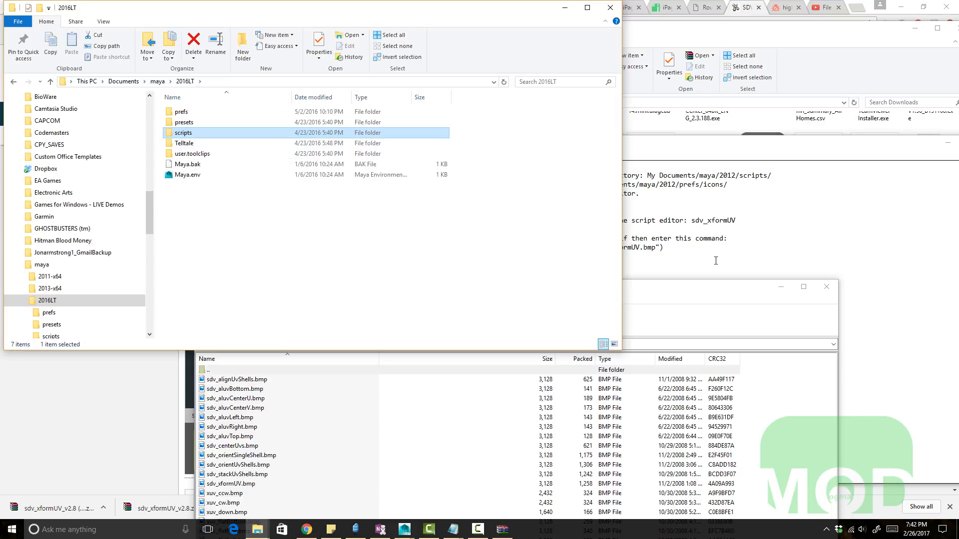
click(709, 239)
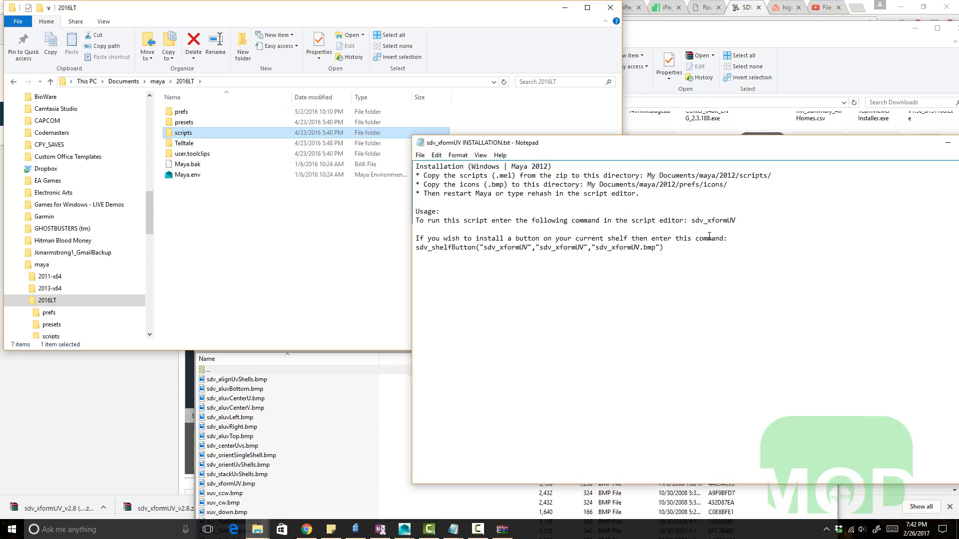
double_click(181, 112)
click(190, 123)
double_click(189, 122)
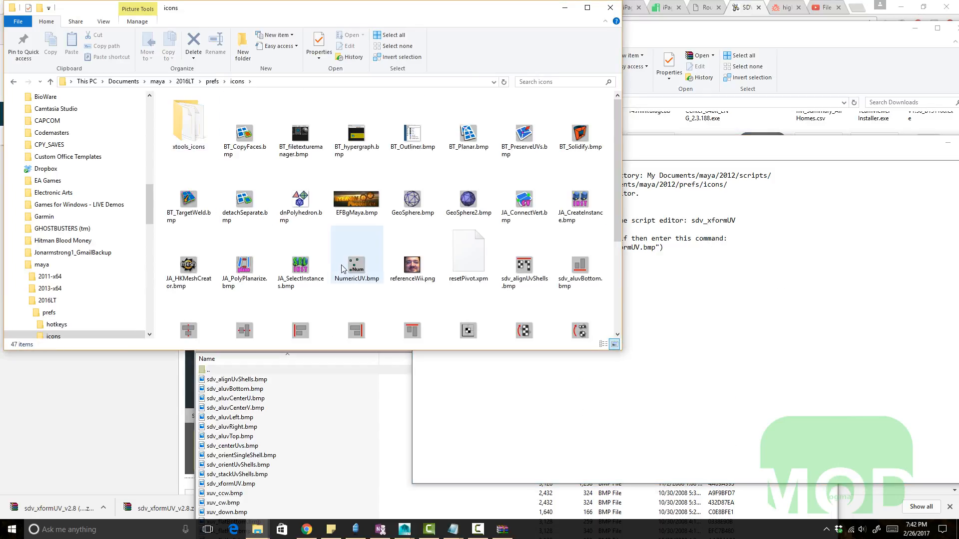
Step: Select all the .bmp icon files in the archive and move the archive window aside
click(288, 383)
drag(325, 286, 472, 101)
shift+click(363, 421)
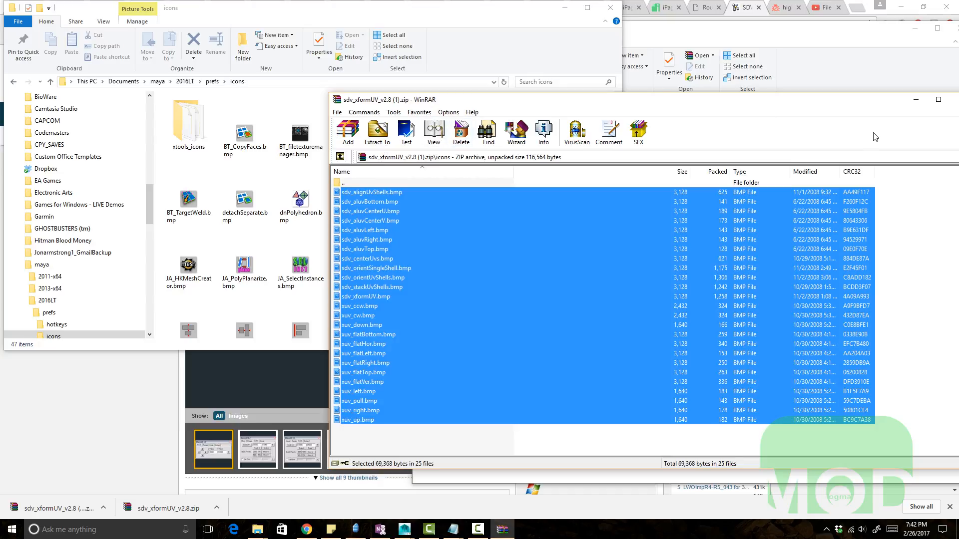
drag(859, 104, 727, 105)
click(834, 102)
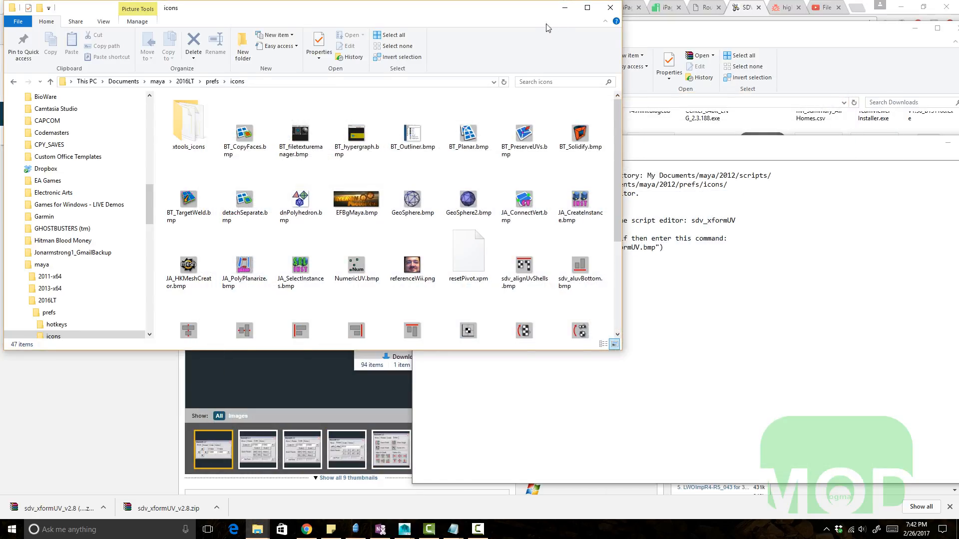
Step: Bring the installation instructions back to the front to read the next step
drag(547, 9, 560, 75)
click(623, 74)
drag(751, 146, 521, 144)
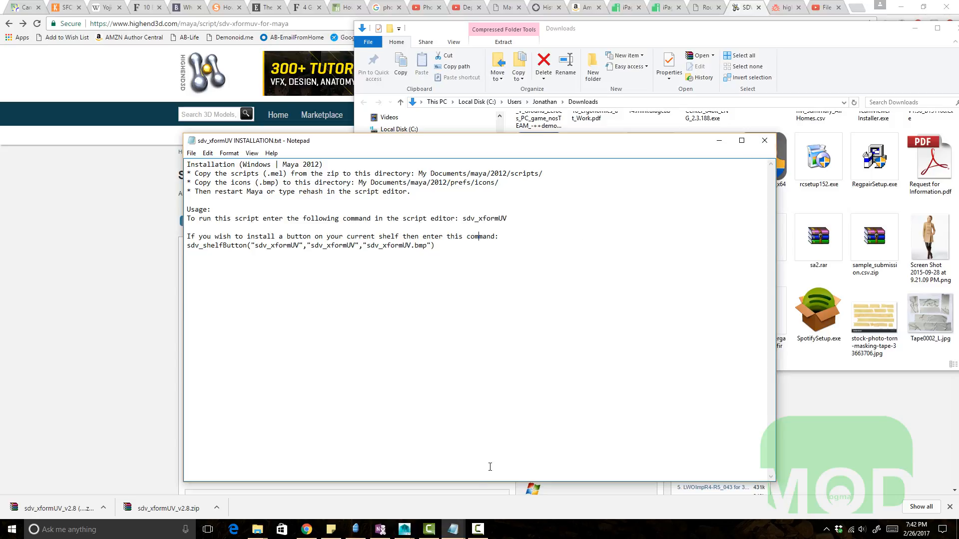
Step: Bring Maya forward, restore and reposition its window, and reopen the installation instructions text file from the archive
mouse_move(412, 537)
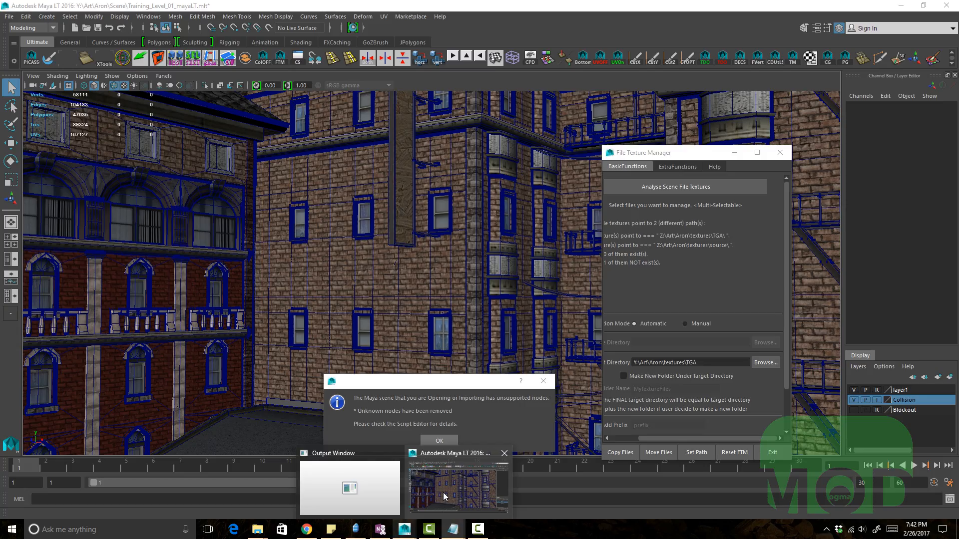
click(443, 493)
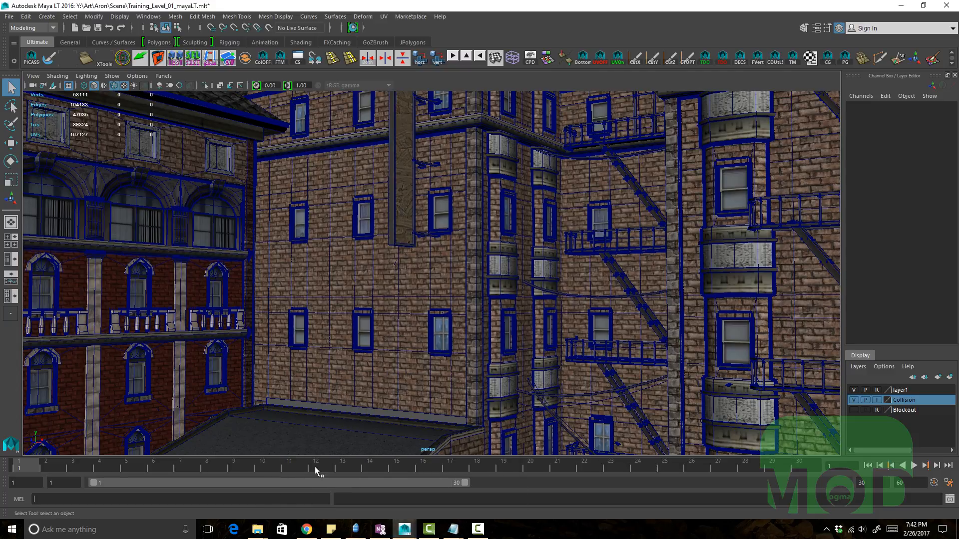
mouse_move(297, 524)
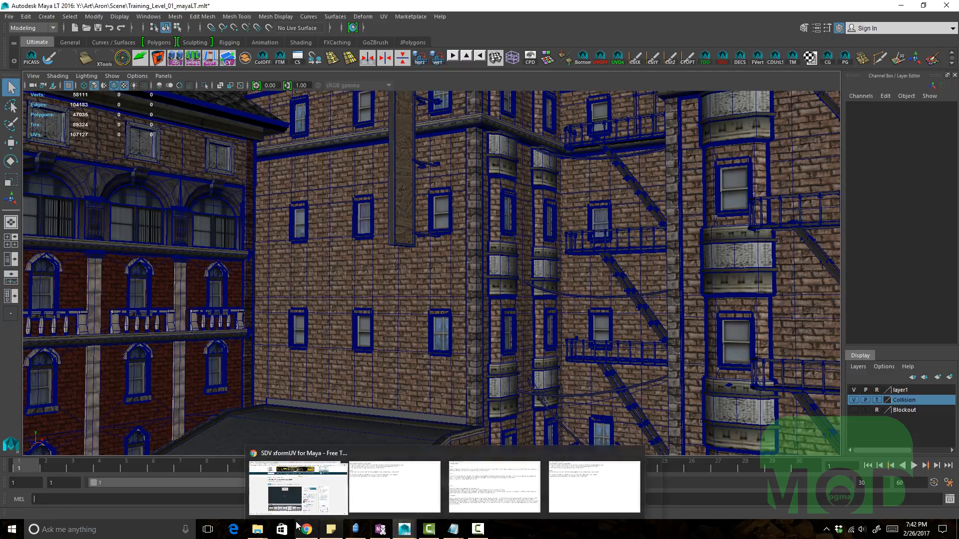
mouse_move(257, 528)
mouse_move(649, 497)
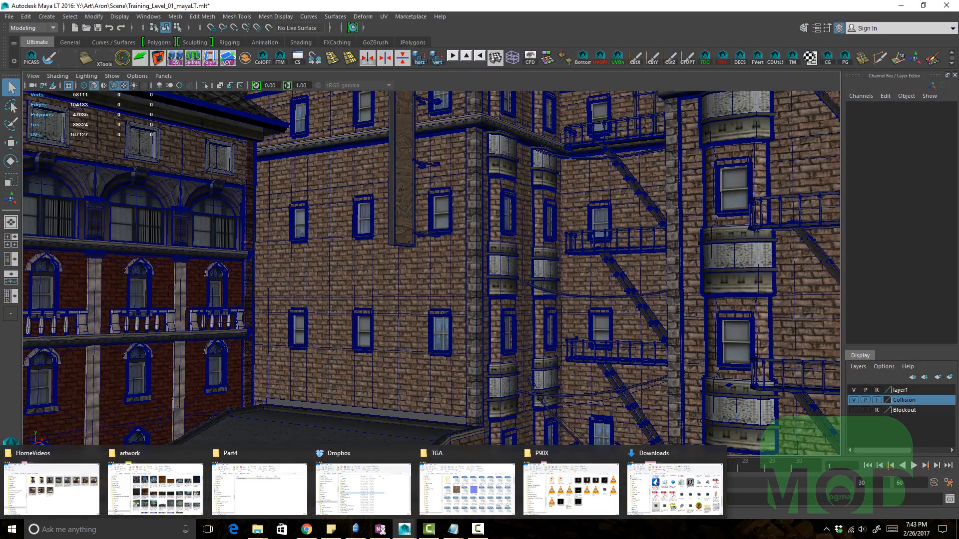
double_click(868, 8)
drag(869, 11, 826, 187)
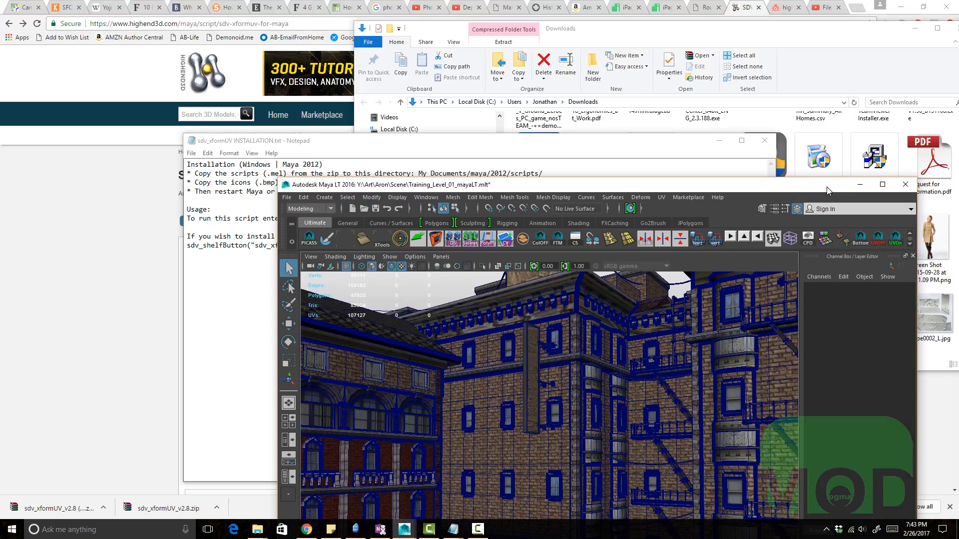
click(719, 140)
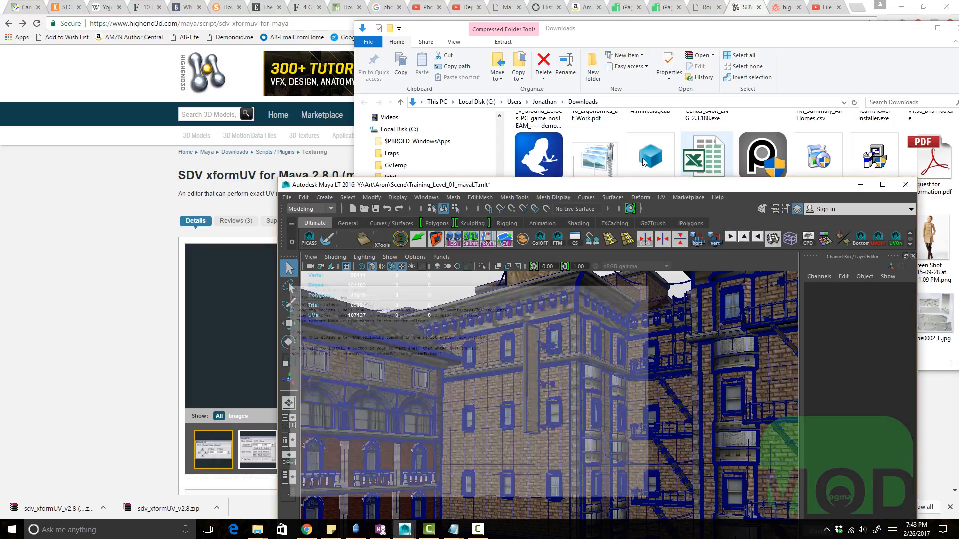
drag(325, 188, 254, 73)
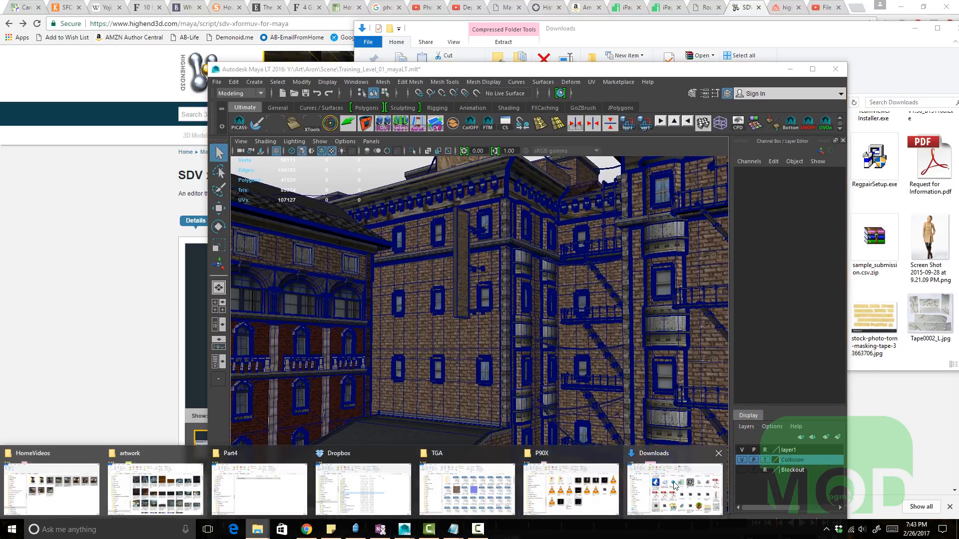
click(674, 485)
double_click(540, 317)
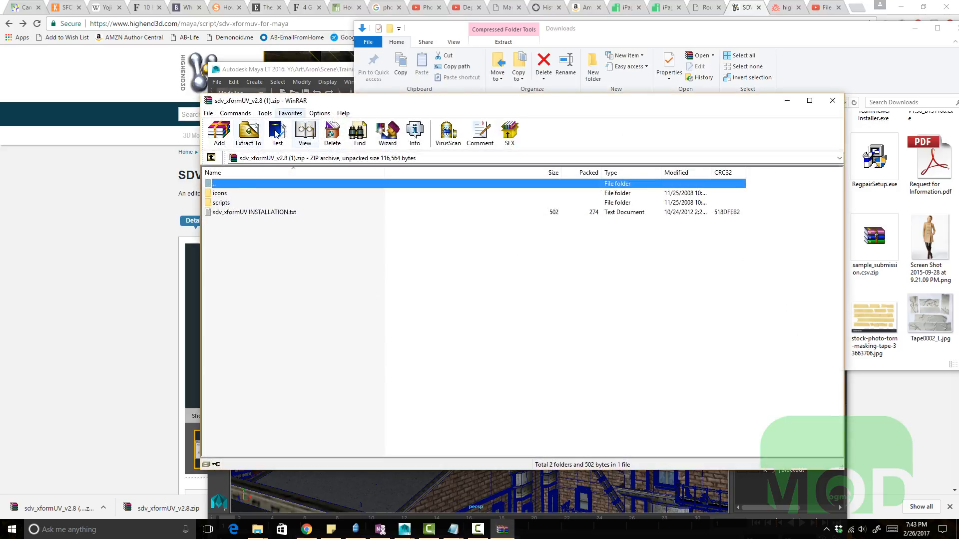
double_click(235, 212)
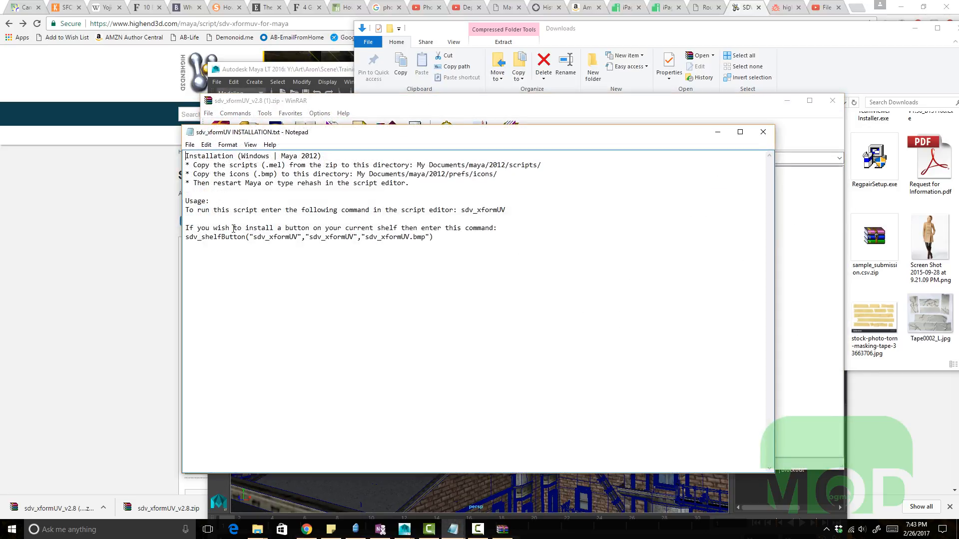
Step: Try running the copied sdv_shelfButton arguments in the MEL command line
drag(254, 237, 356, 241)
click(325, 238)
drag(249, 237, 429, 241)
key(ctrl+c)
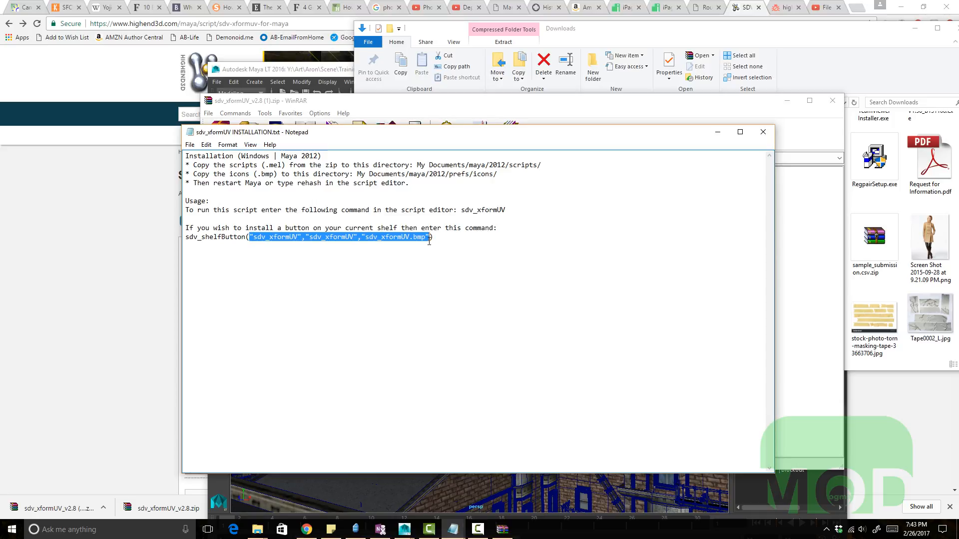
click(771, 508)
double_click(559, 69)
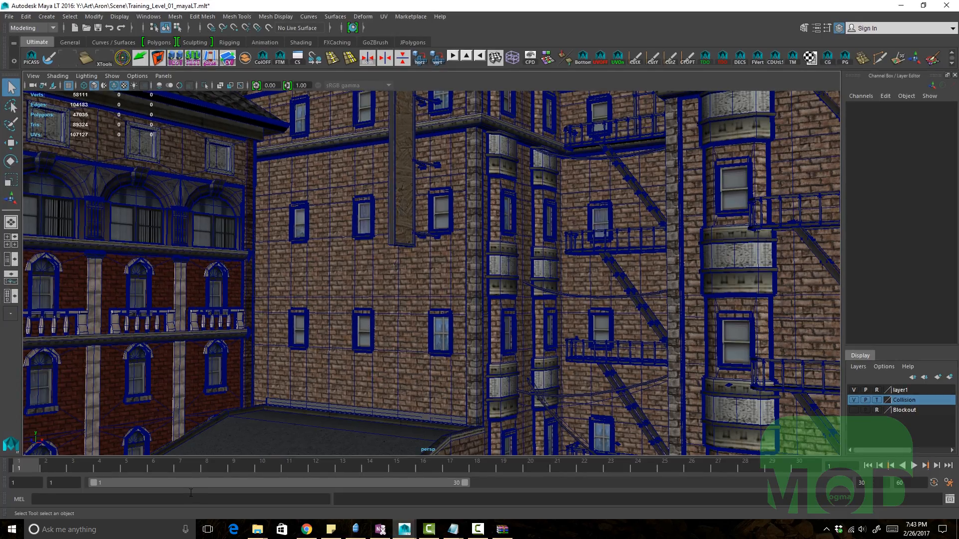
key(ctrl+v)
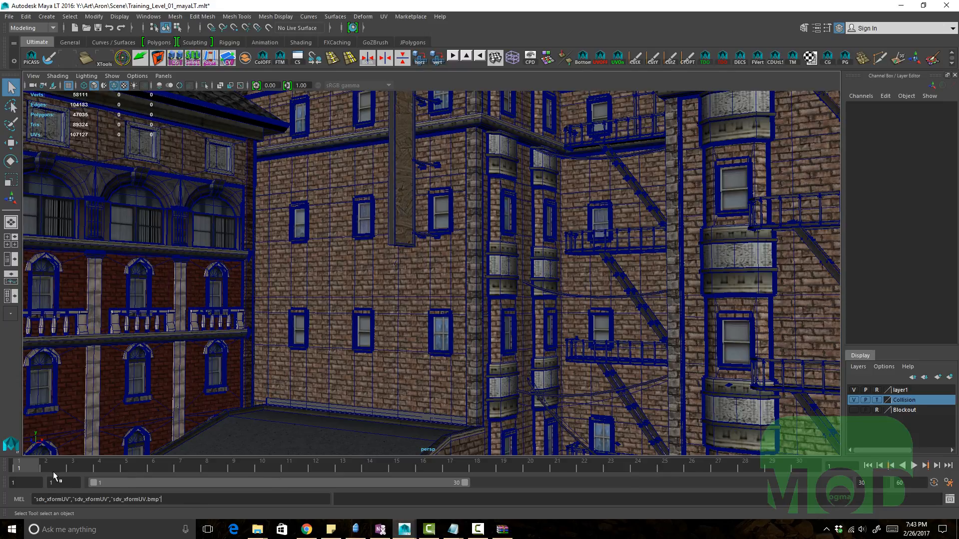
key(Return)
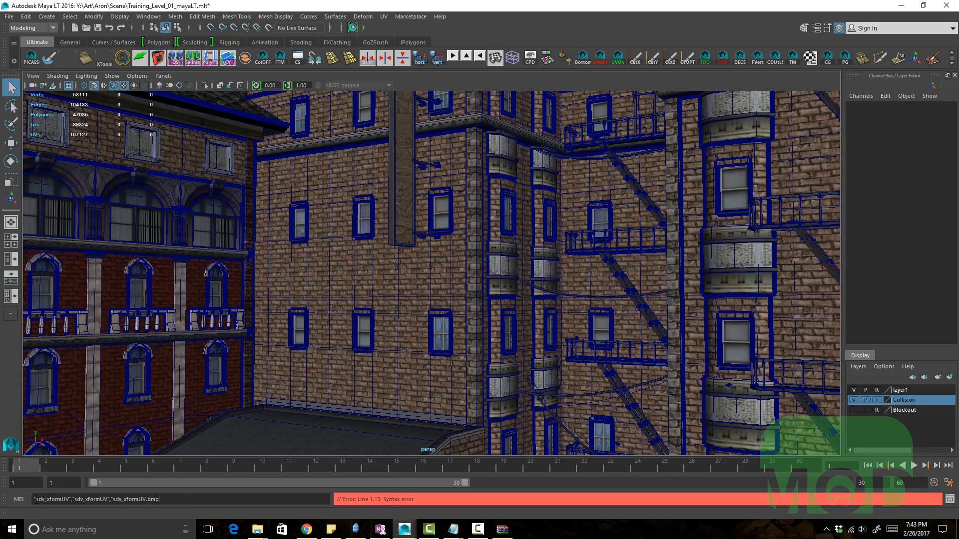
key(Delete)
key(Return)
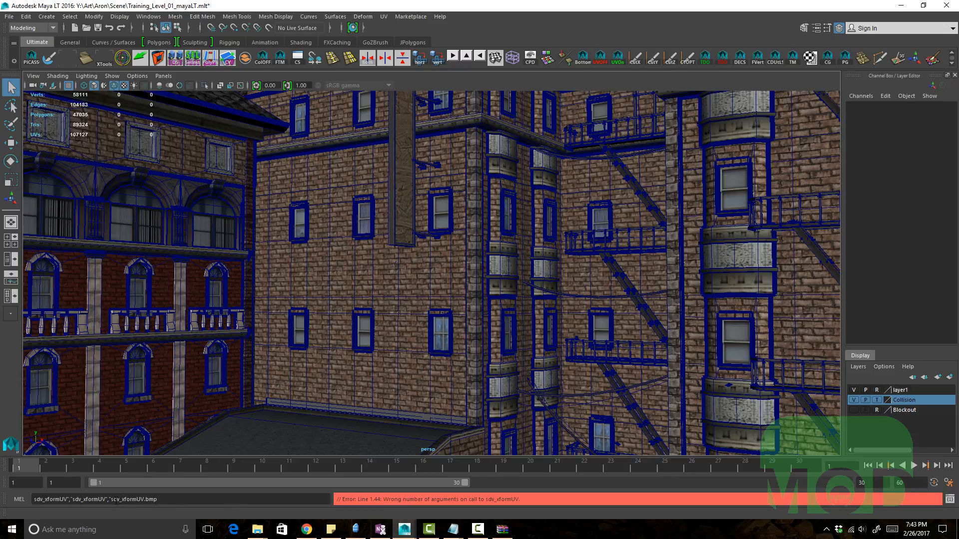
Step: Copy the full sdv_shelfButton("sdv_xformUV","sdv_xformUV","sdv_xformUV.bmp") line and run it in the MEL command line
mouse_move(252, 534)
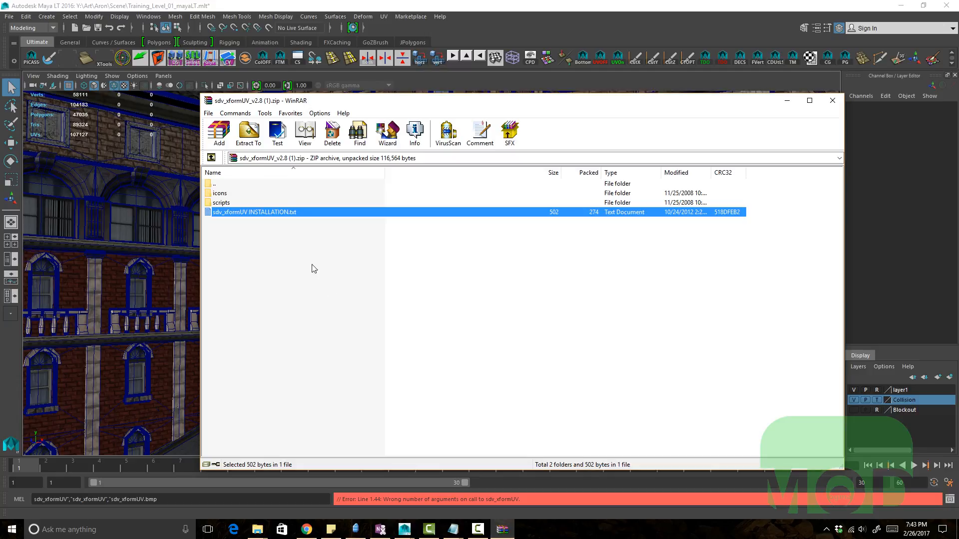
double_click(285, 212)
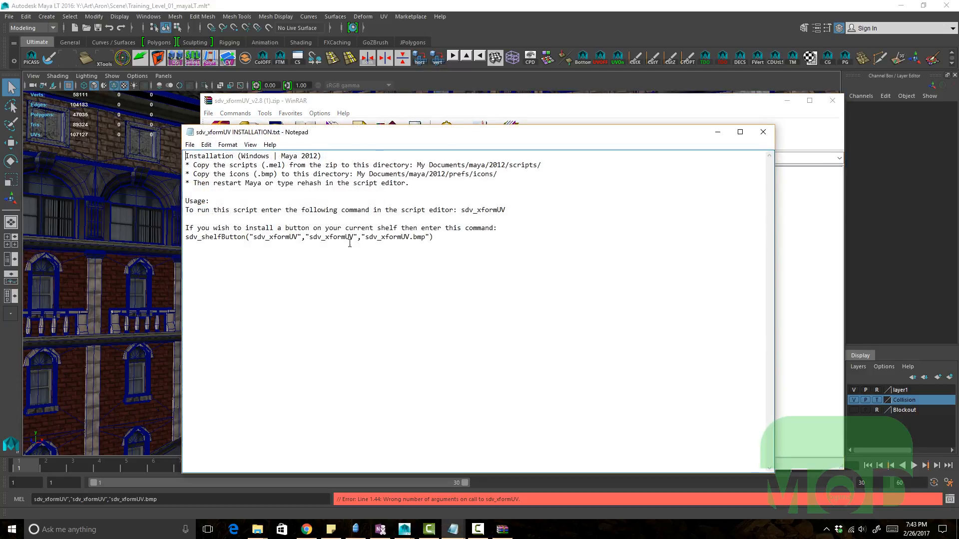
drag(440, 234, 186, 237)
key(ctrl+c)
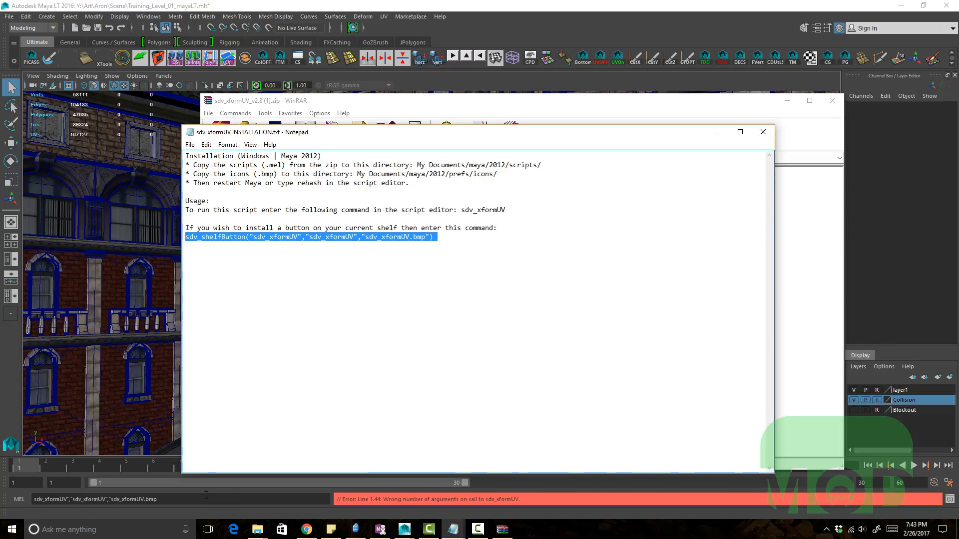
click(206, 495)
drag(206, 499, 33, 498)
key(ctrl+v)
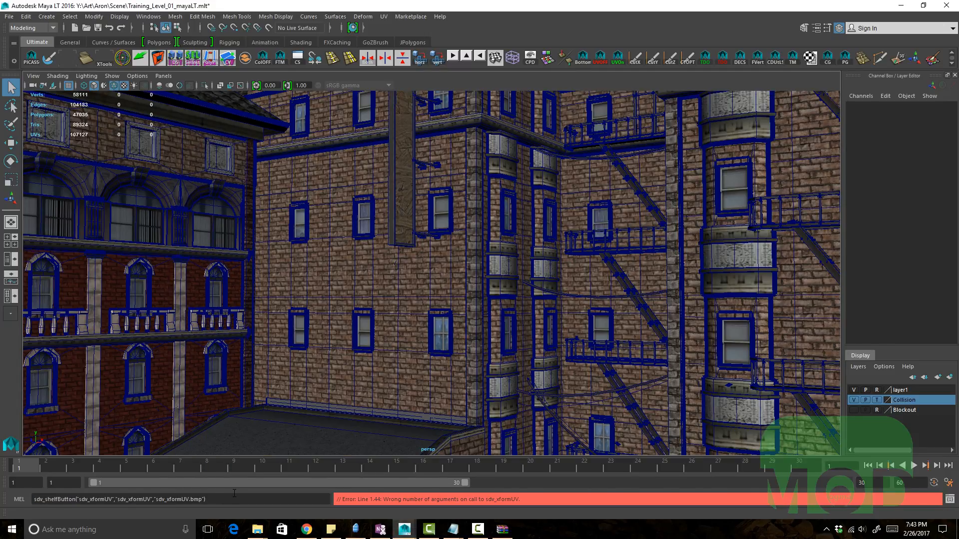
key(Return)
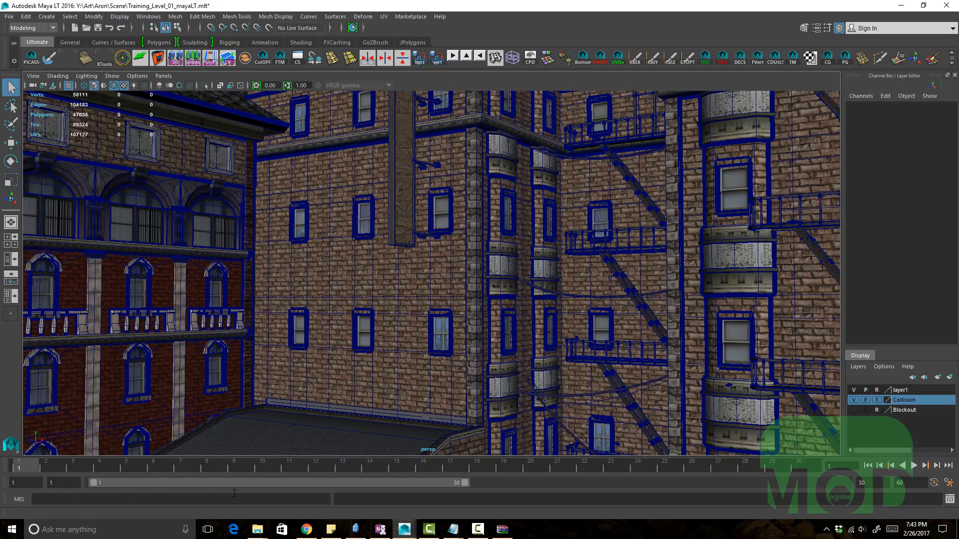
Step: Rerun the sdv_shelfButton command from the MEL command history
alt+drag(414, 382, 381, 402)
key(Up)
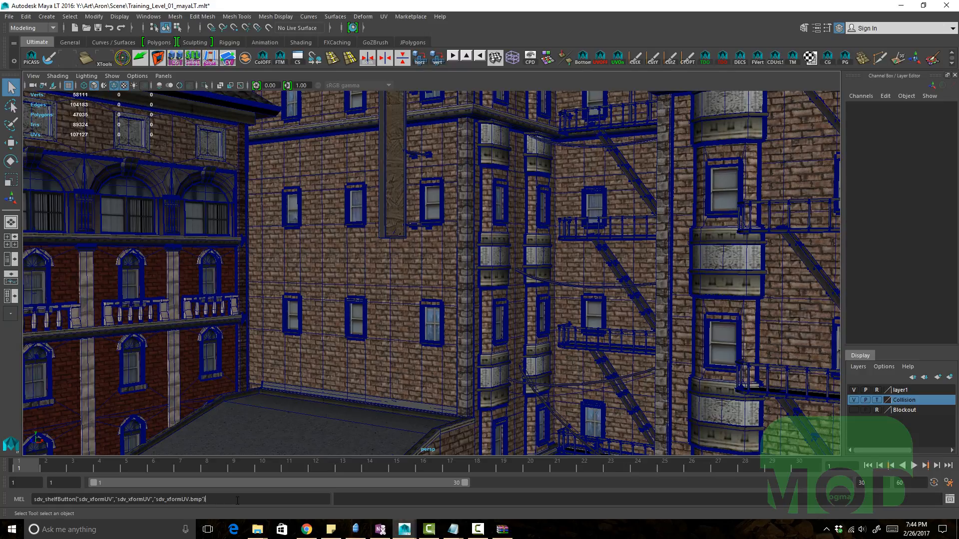
key(Return)
key(Up)
key(Return)
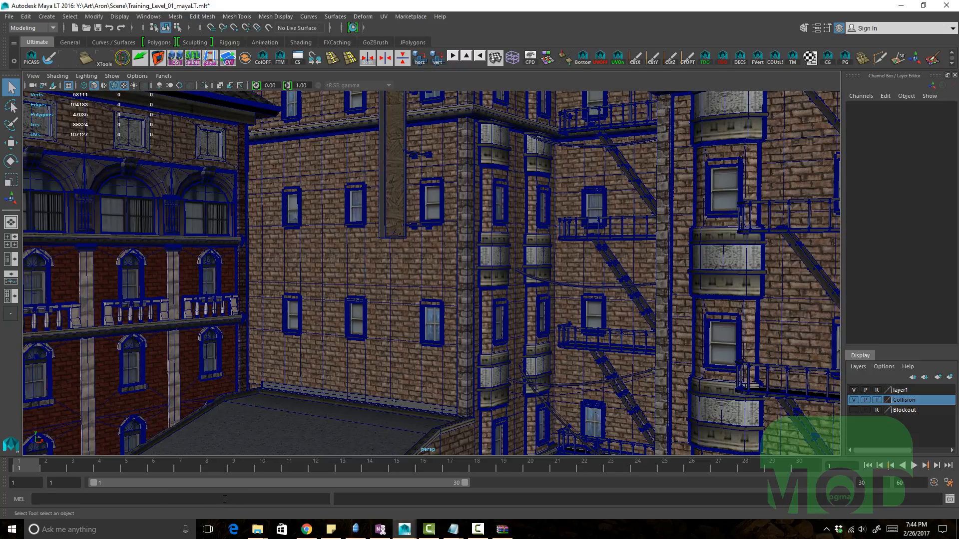
key(Up)
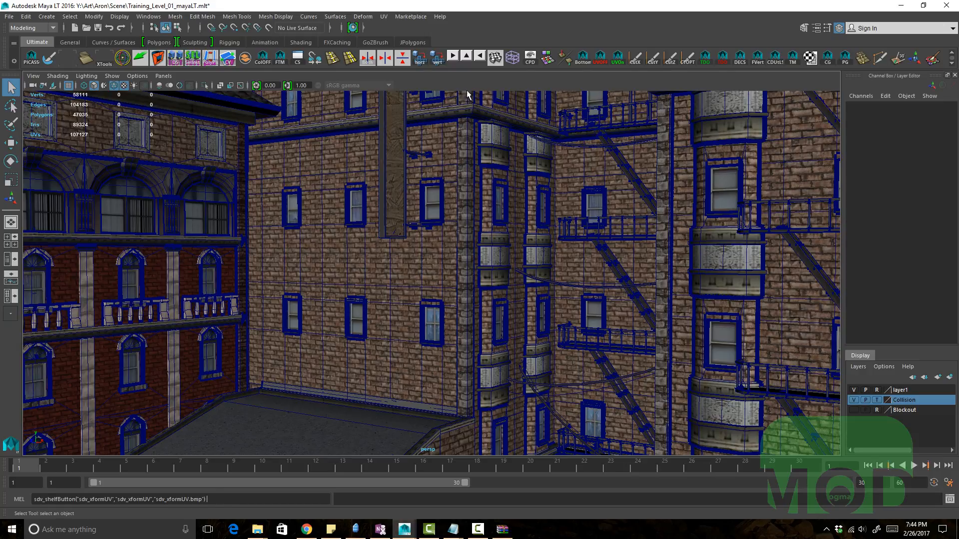
Step: Open the Shelf Editor for the JPolygons shelf and delete the extra sdv_xformUV shelf item
click(413, 42)
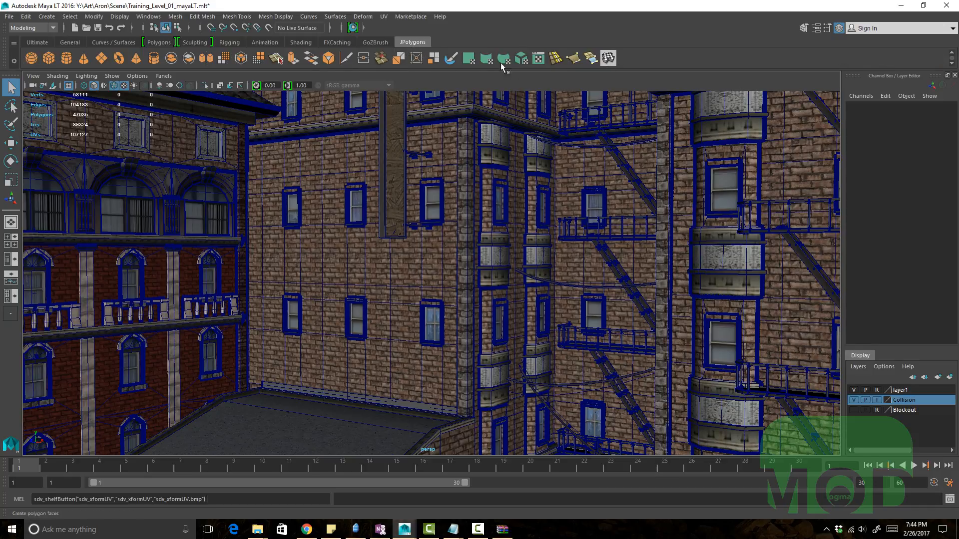
click(14, 61)
click(61, 80)
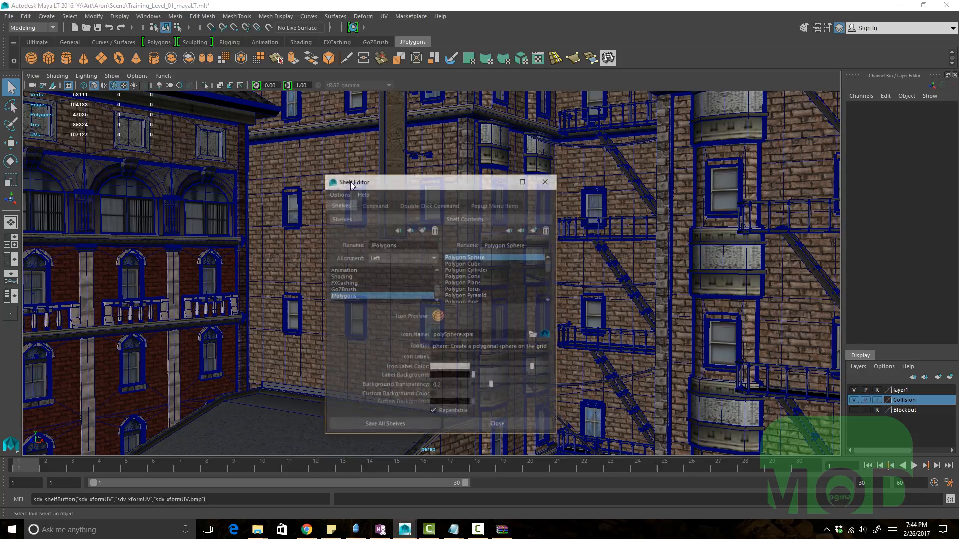
scroll(499, 271, down, 10)
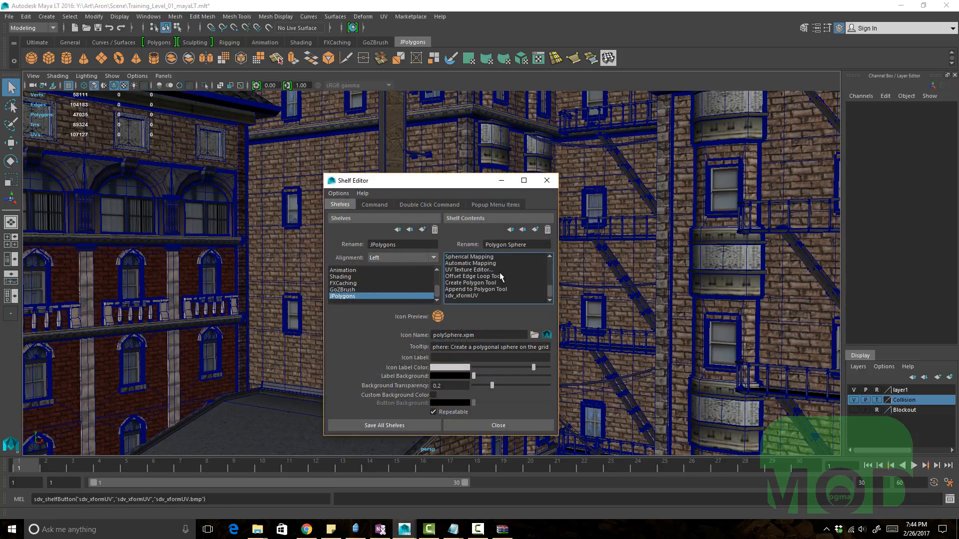
click(480, 294)
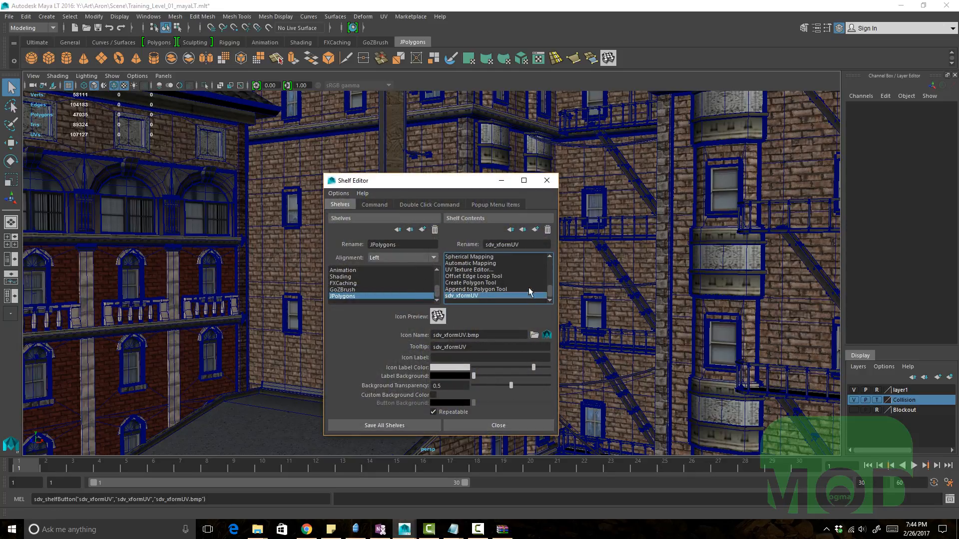
click(547, 229)
click(547, 181)
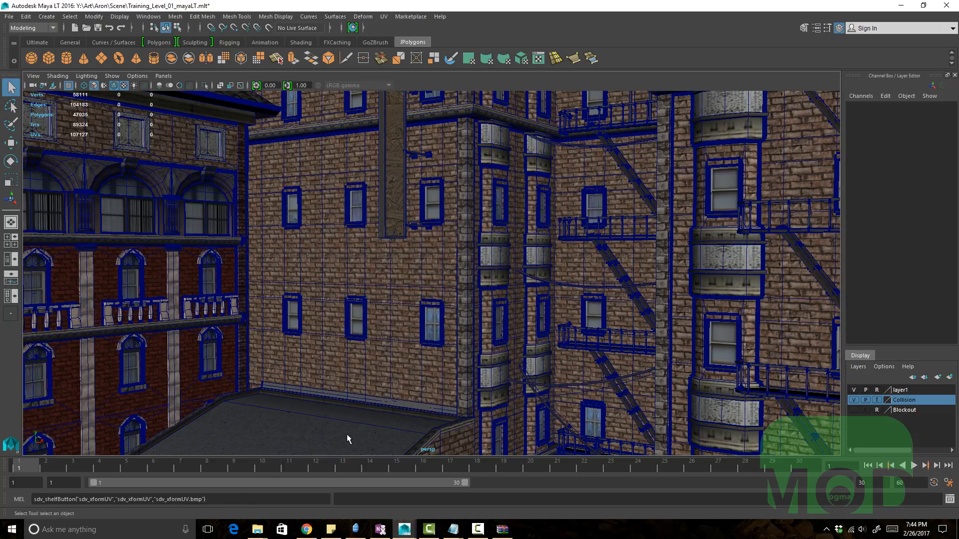
key(Return)
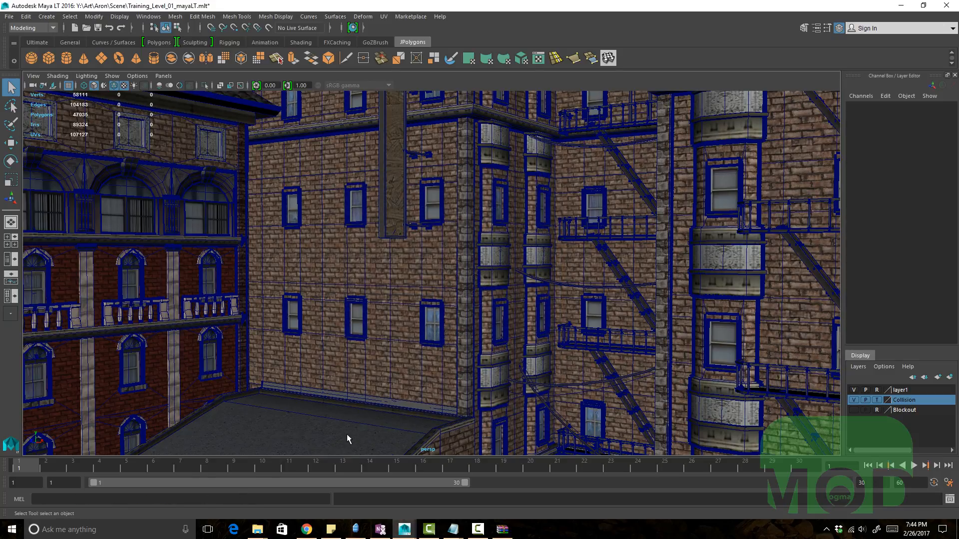
Step: Launch XformUV from its new shelf button and move its window aside
click(613, 58)
drag(788, 144, 737, 143)
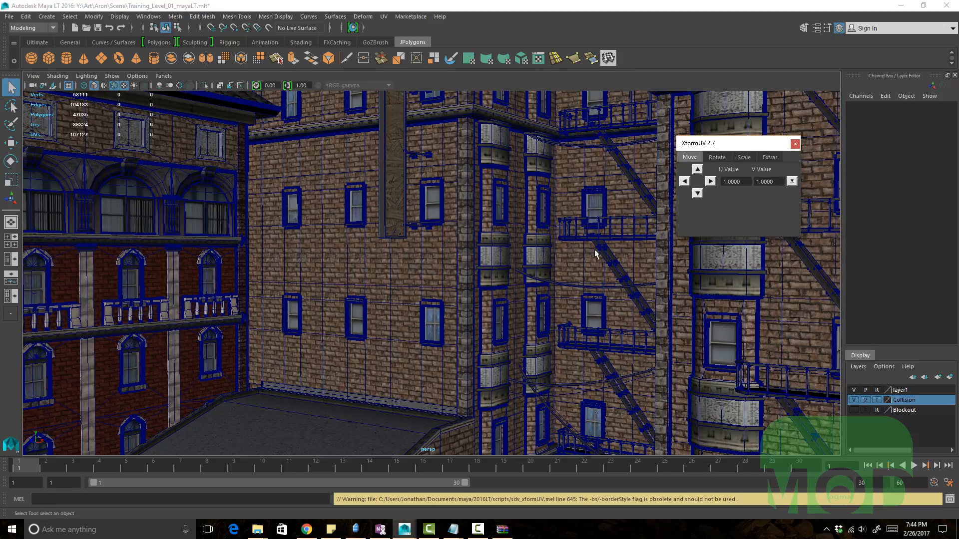
Step: Select a single face on the brick wall mesh in the viewport
alt+middle_drag(549, 267, 460, 263)
alt+drag(460, 263, 544, 284)
alt+middle_drag(543, 284, 392, 270)
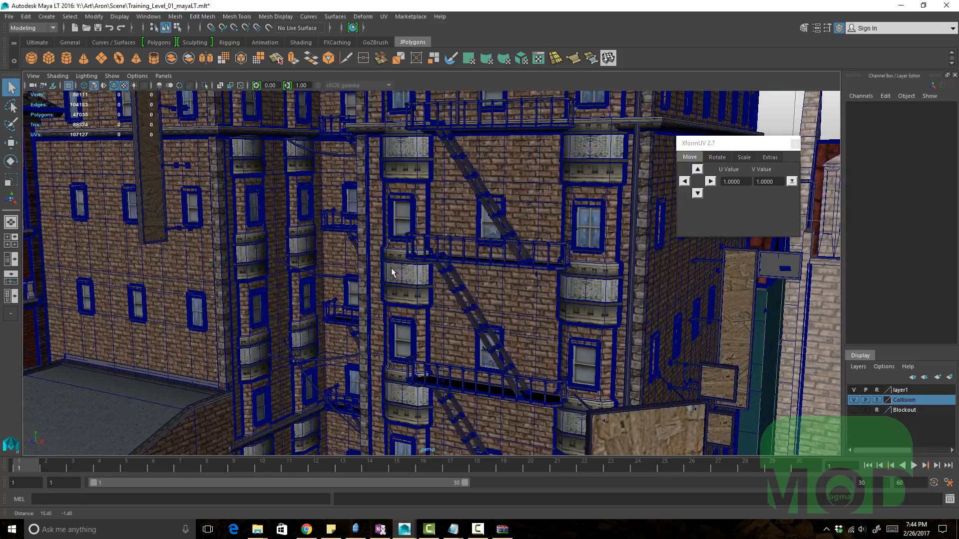
alt+drag(392, 270, 528, 276)
click(480, 286)
scroll(505, 307, up, 2)
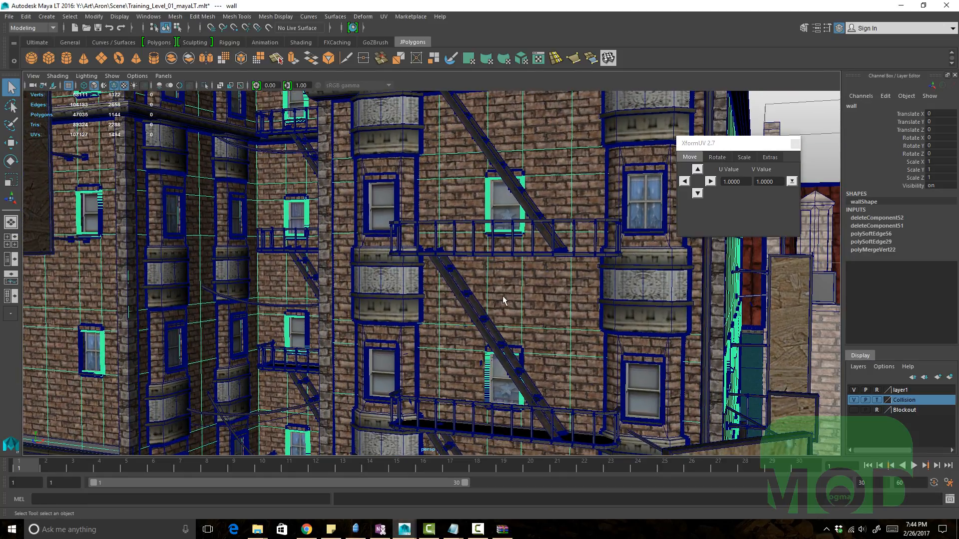
alt+middle_drag(502, 295, 579, 300)
key(F11)
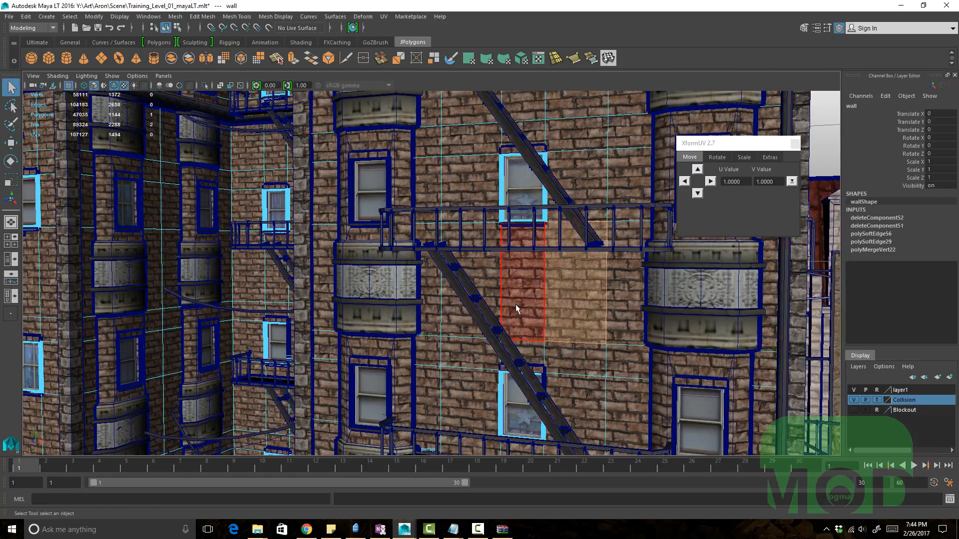
click(515, 304)
alt+drag(493, 298, 530, 311)
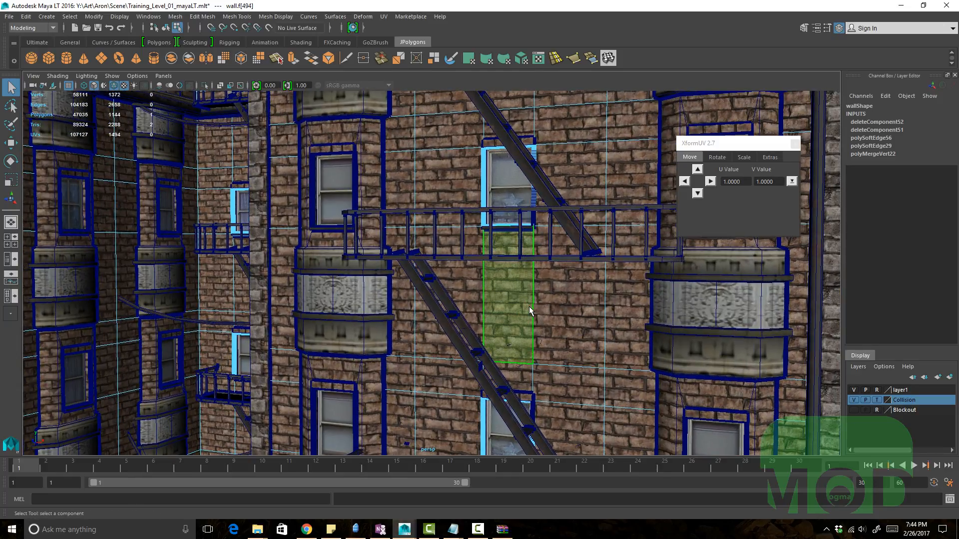
Step: Open the UV Editor for the selected face and resize and reposition its window
key(ctrl+u)
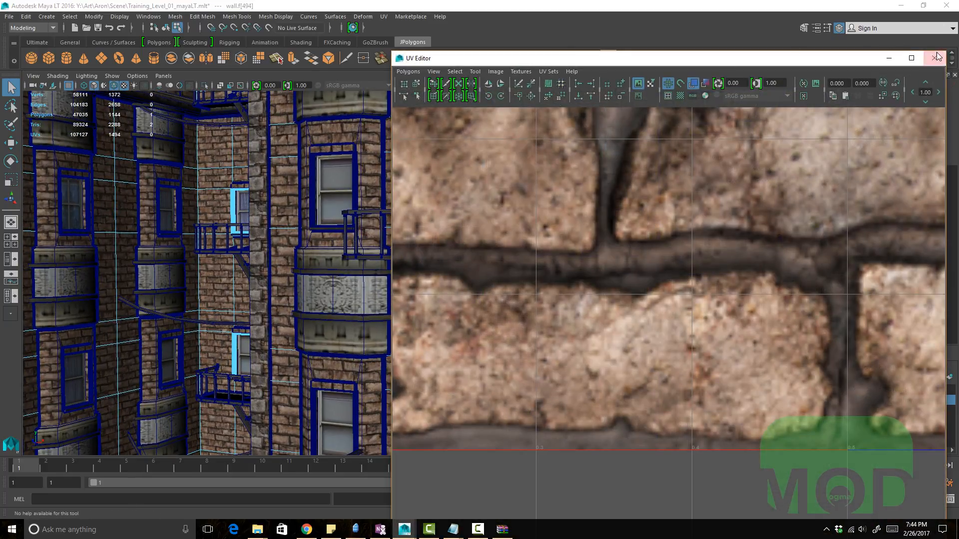
drag(945, 52, 849, 370)
drag(764, 375, 672, 283)
ctrl+right_drag(586, 365, 615, 357)
alt+middle_drag(559, 216, 419, 171)
alt+drag(419, 171, 479, 215)
alt+middle_drag(479, 215, 525, 254)
alt+right_drag(524, 255, 631, 262)
alt+drag(431, 212, 434, 161)
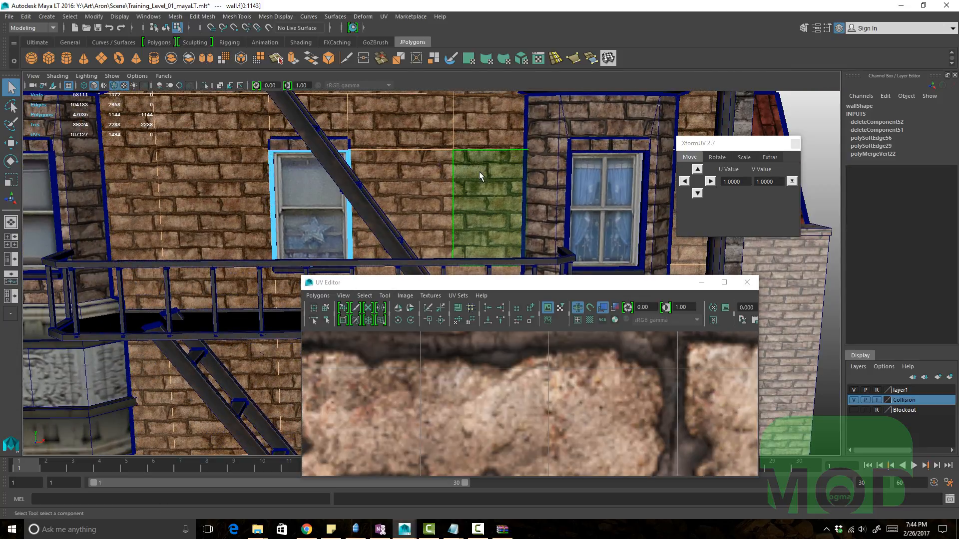
Step: Activate the Scale tool and frame the selected face's UVs in the UV Editor
alt+middle_drag(413, 182, 499, 218)
alt+right_drag(499, 218, 515, 219)
alt+drag(514, 220, 505, 203)
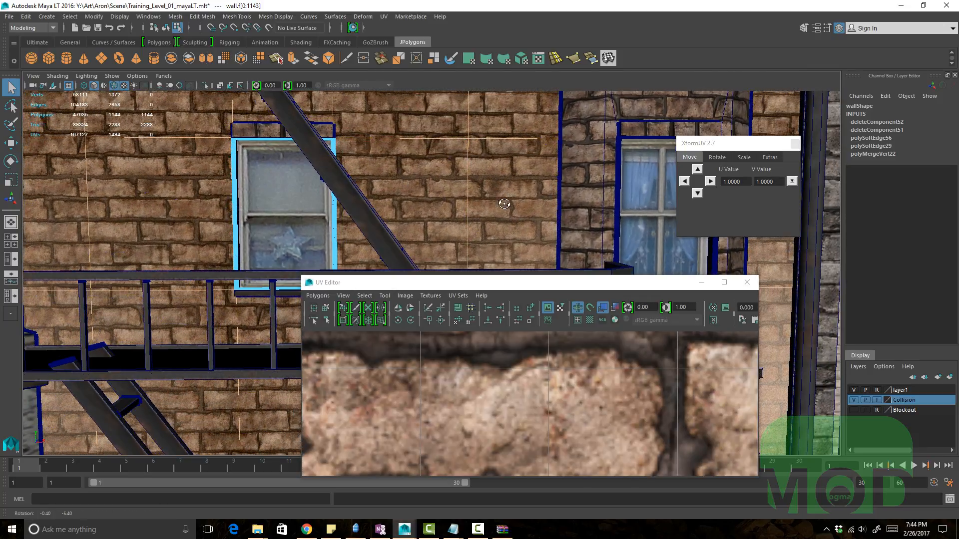
ctrl+right_drag(502, 385, 239, 383)
alt+right_drag(603, 394, 550, 386)
alt+middle_drag(549, 385, 445, 441)
key(r)
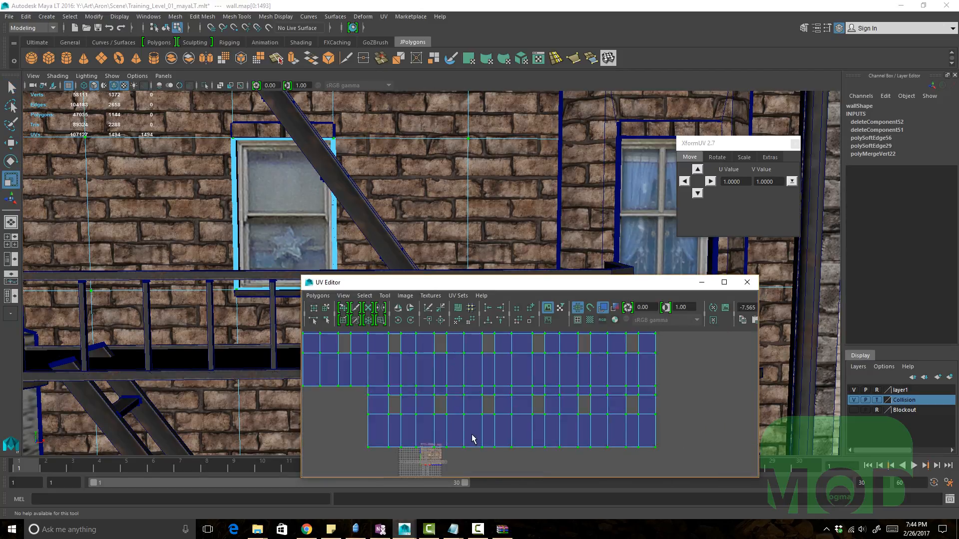
alt+right_drag(550, 413, 373, 390)
alt+middle_drag(480, 455, 485, 478)
key(f)
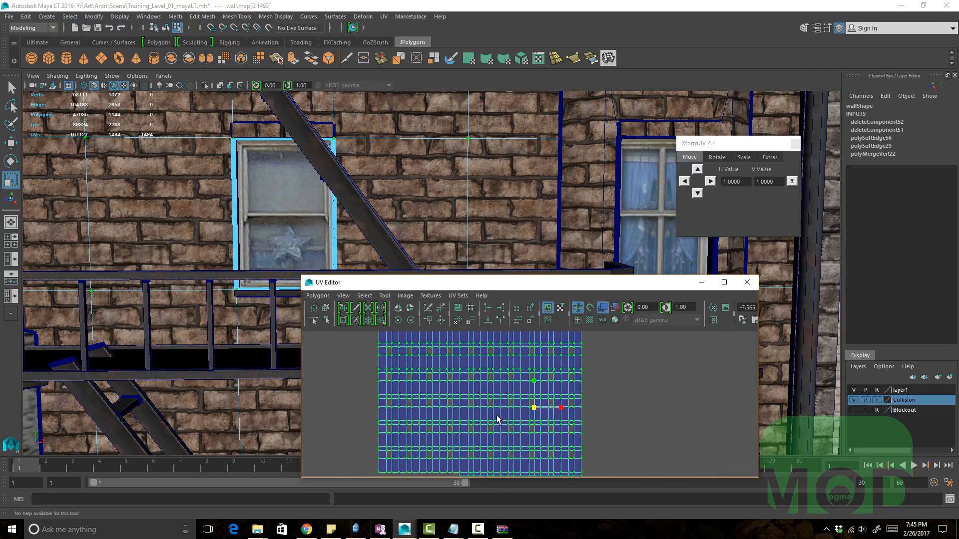
middle_drag(501, 419, 508, 416)
key(ctrl+z)
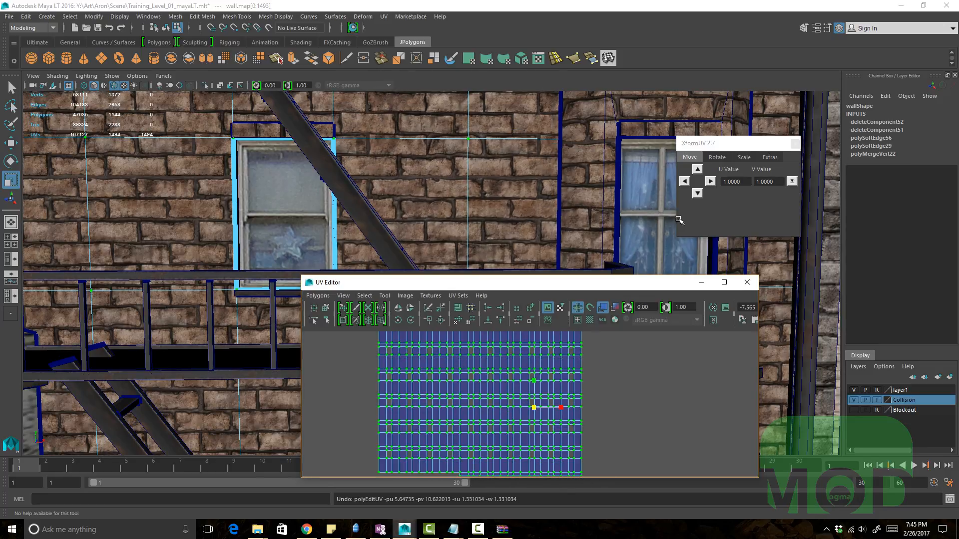
Step: Open XformUV's Scale tab, set both scale values to 1.25 and apply Scale UV to the selection
click(718, 151)
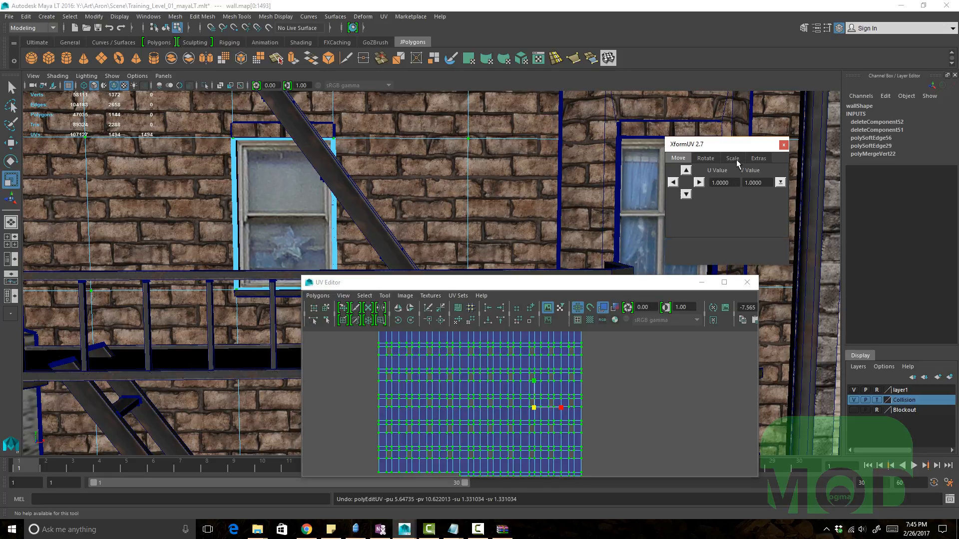
click(733, 159)
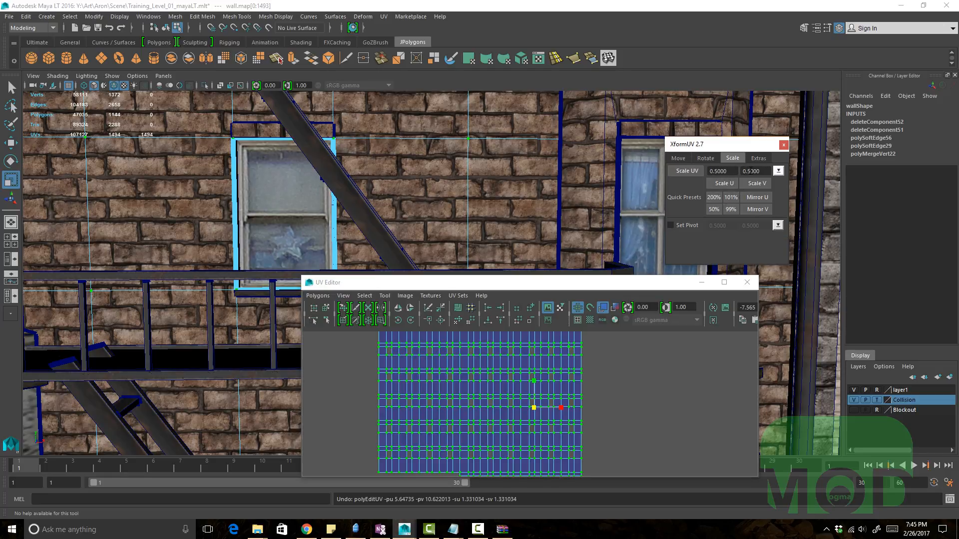
drag(732, 171, 644, 171)
text(1.25)
key(Tab)
text(12.)
click(693, 172)
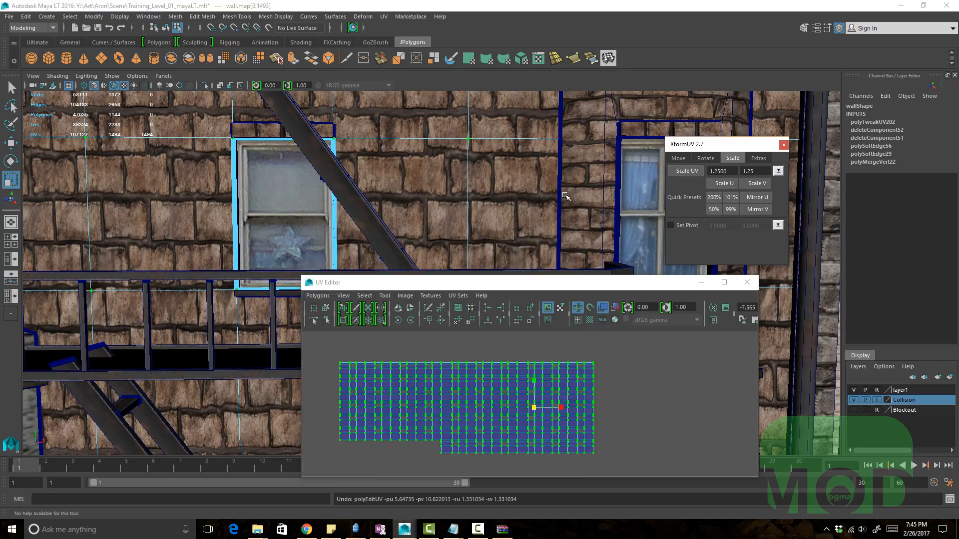
Step: Undo the UV scale, apply Scale UV with 1.25 again and undo it once more
key(ctrl+z)
click(764, 171)
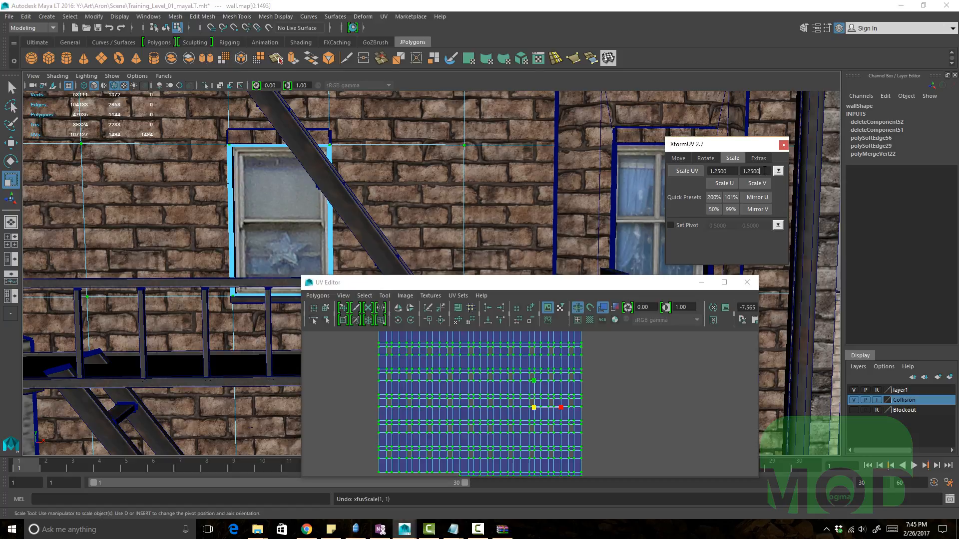
click(683, 172)
scroll(439, 206, up, 3)
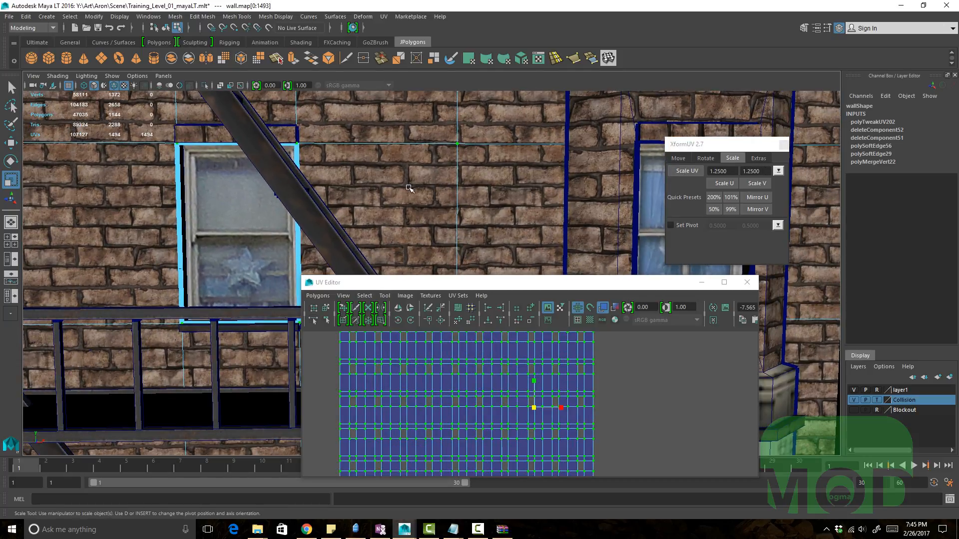
key(ctrl+z)
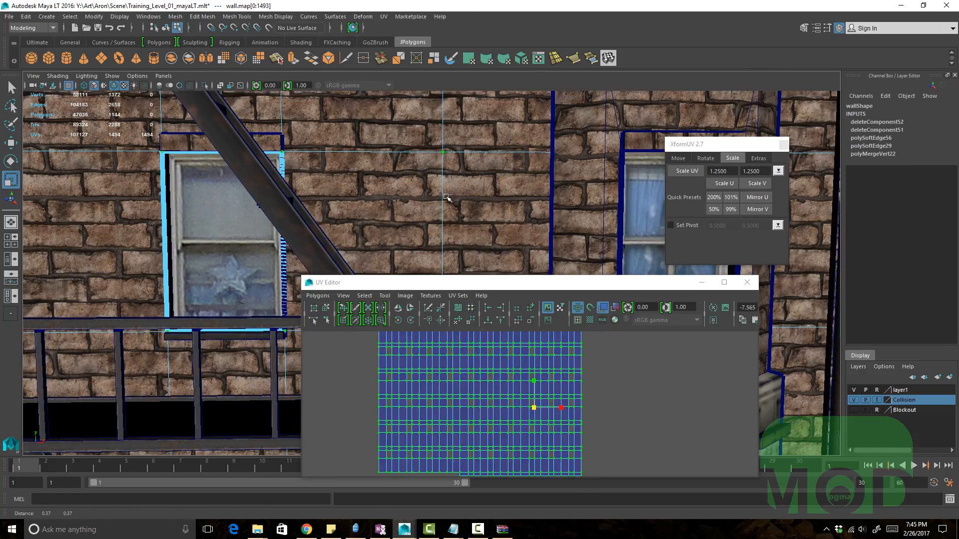
Step: Apply Scale U repeatedly to the UVs, then undo all of those scale operations
click(721, 183)
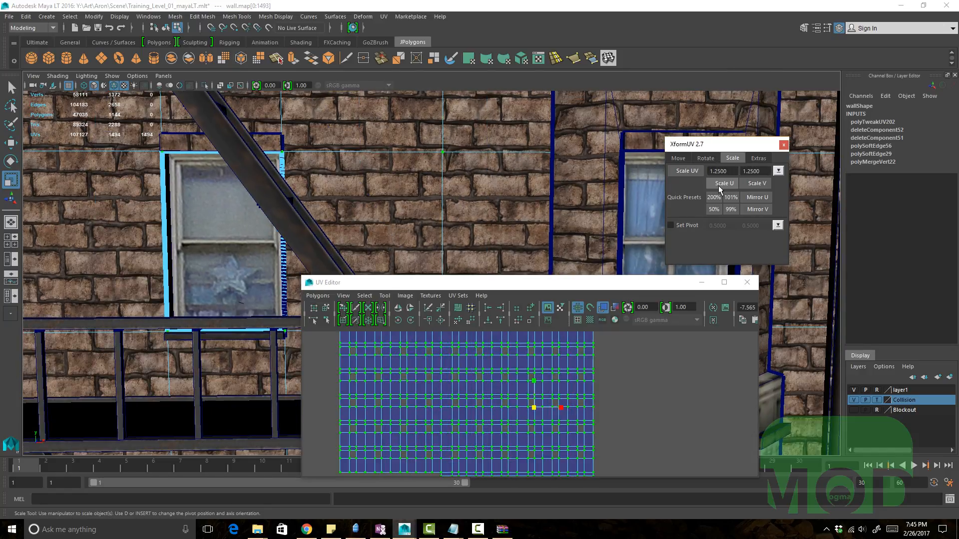
click(719, 184)
click(719, 184)
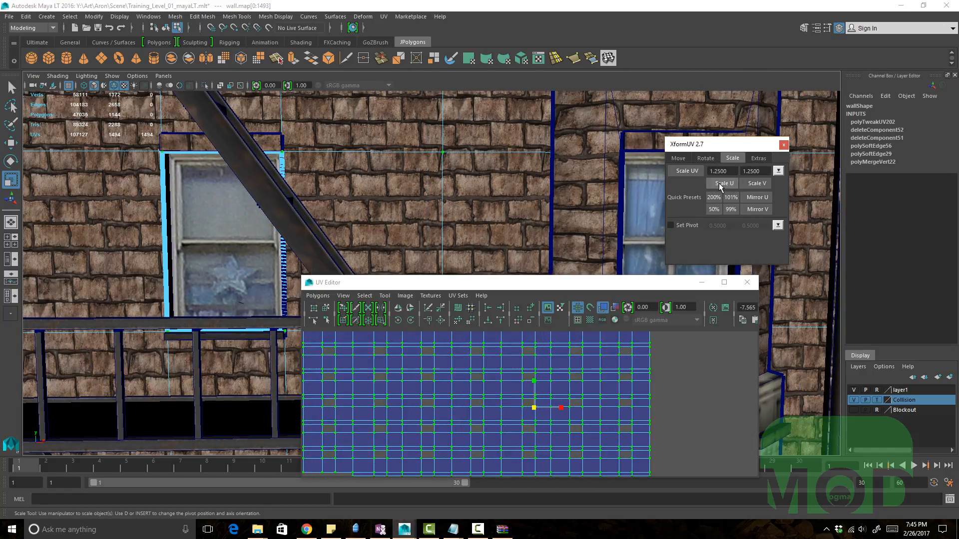
click(719, 184)
click(719, 183)
click(719, 184)
click(720, 184)
click(719, 183)
click(720, 184)
click(720, 184)
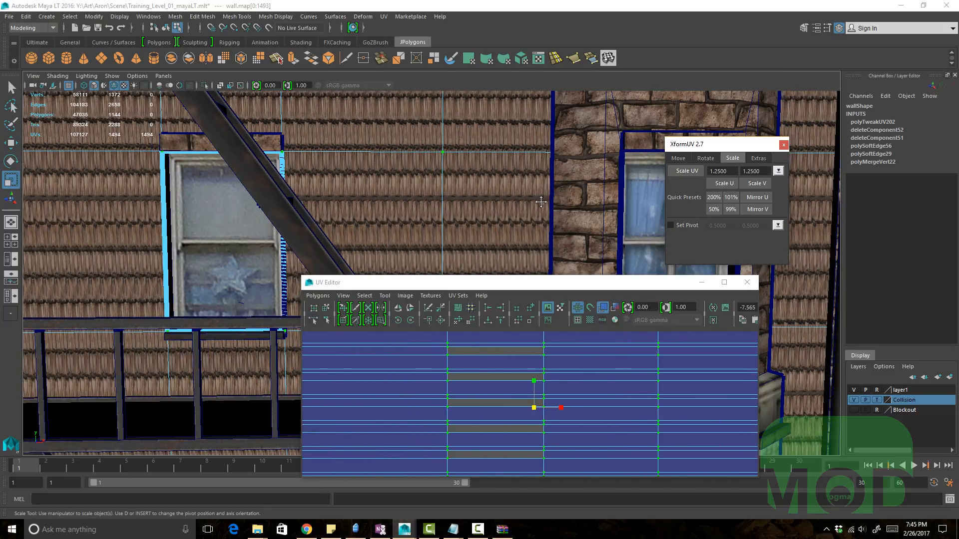
alt+middle_drag(541, 194, 540, 211)
key(ctrl+z)
key(ctrl+z)
key(ctrl+z)
key(ctrl+z)
key(ctrl+z)
key(ctrl+z)
key(ctrl+z)
key(ctrl+z)
key(ctrl+z)
key(ctrl+z)
key(ctrl+z)
key(ctrl+z)
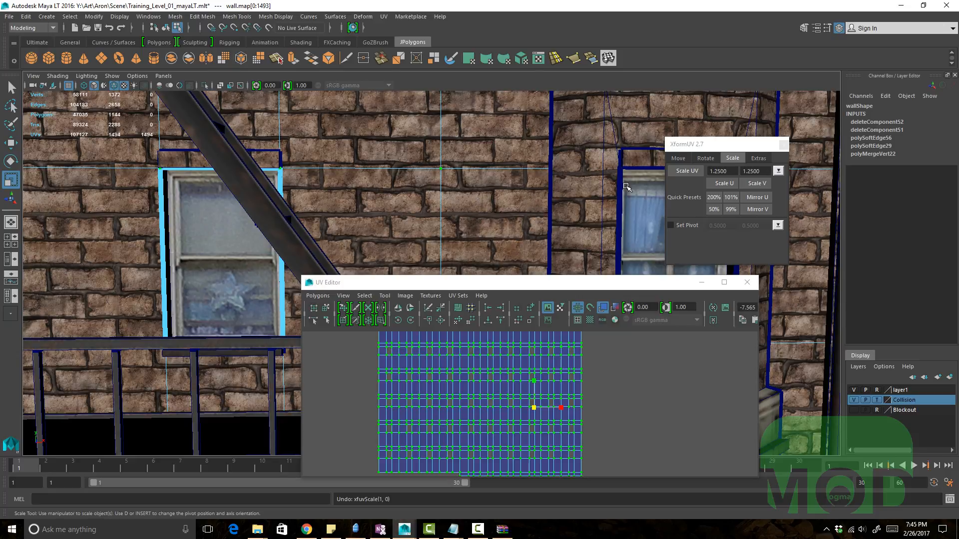
Step: Pick the 2.00, 2.00 scale preset and apply Scale UV to the selected UVs
click(778, 171)
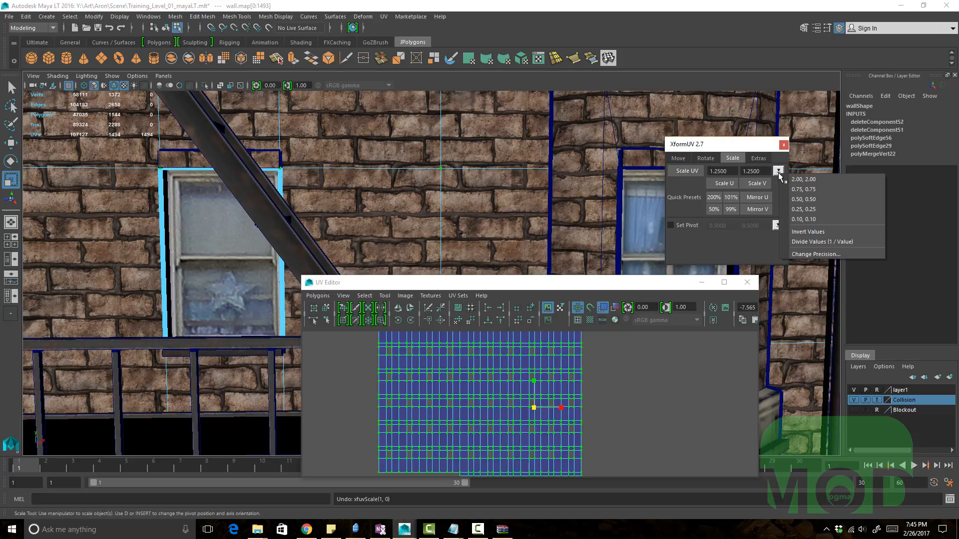
click(805, 179)
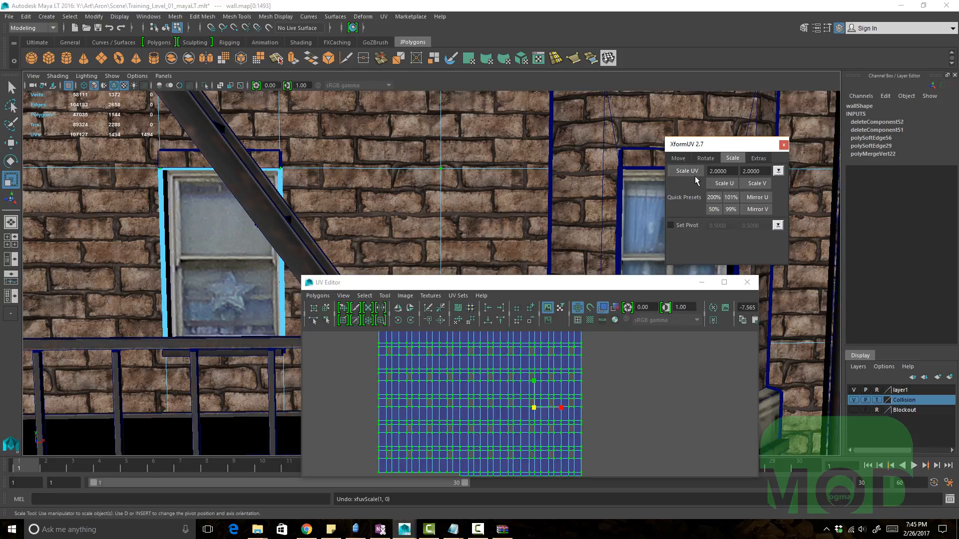
click(692, 171)
Step: Pick the 0.50, 0.50 scale preset and apply Scale UV four times
click(780, 170)
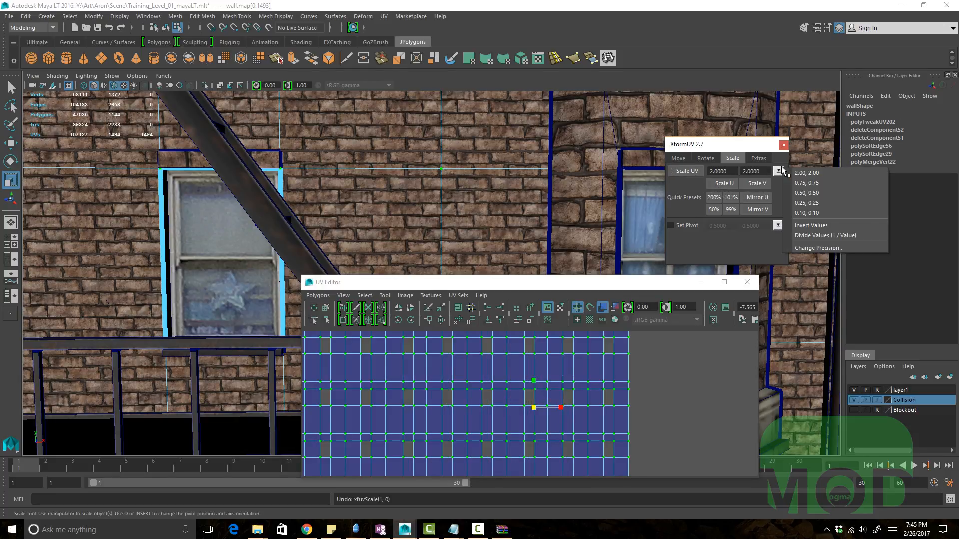
click(802, 194)
click(692, 172)
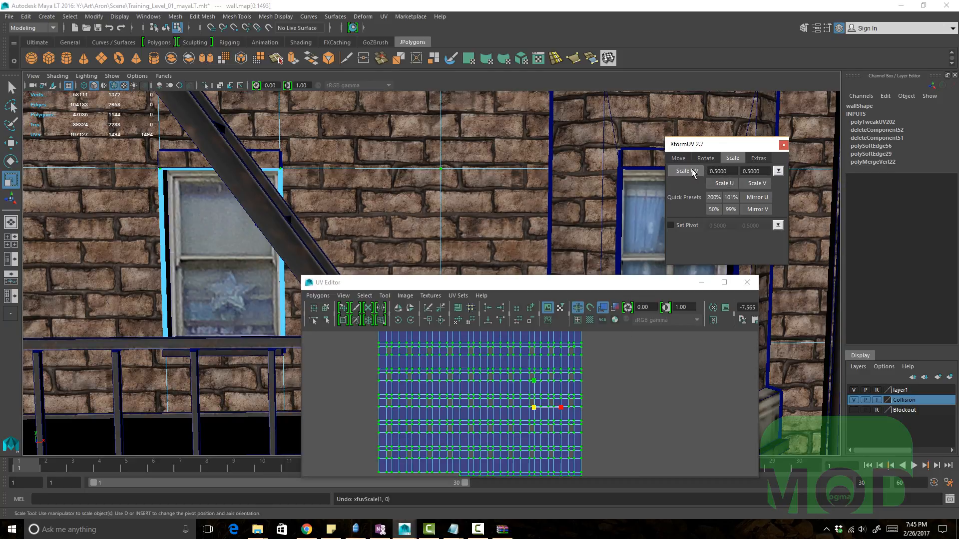
click(692, 171)
click(692, 170)
click(692, 171)
alt+right_drag(606, 172, 503, 193)
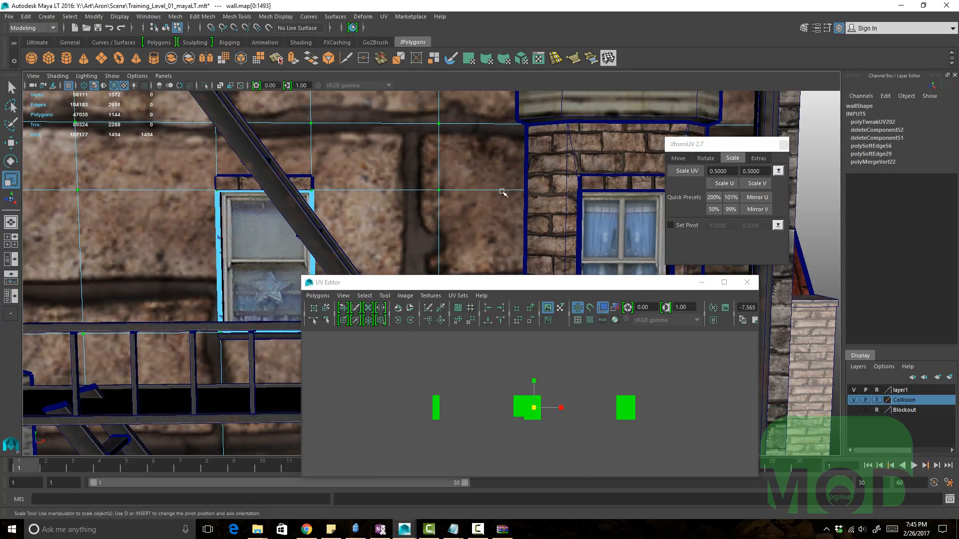
Step: Undo the preset scale operations to restore the original UV layout
key(ctrl+z)
key(ctrl+z)
key(ctrl+z)
key(ctrl+z)
alt+right_drag(428, 202, 494, 217)
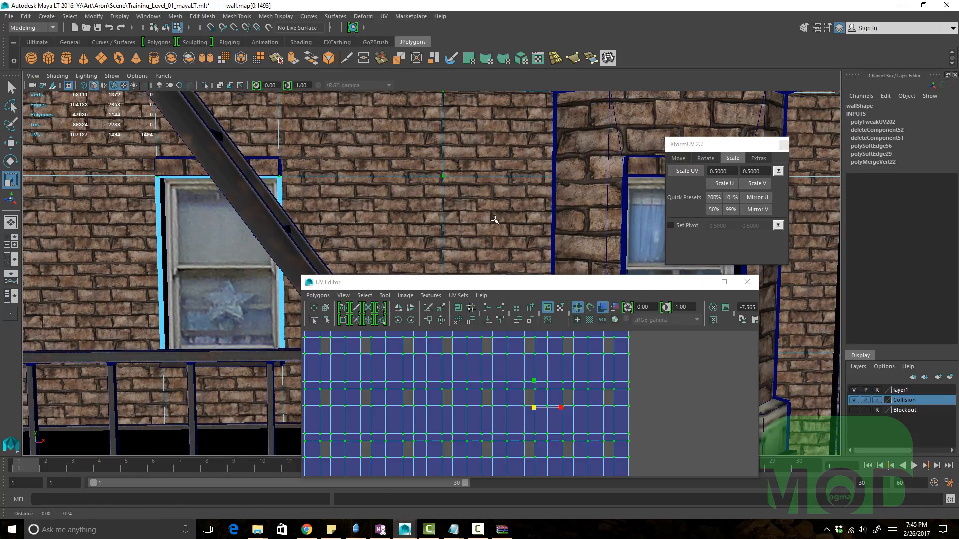
key(ctrl+z)
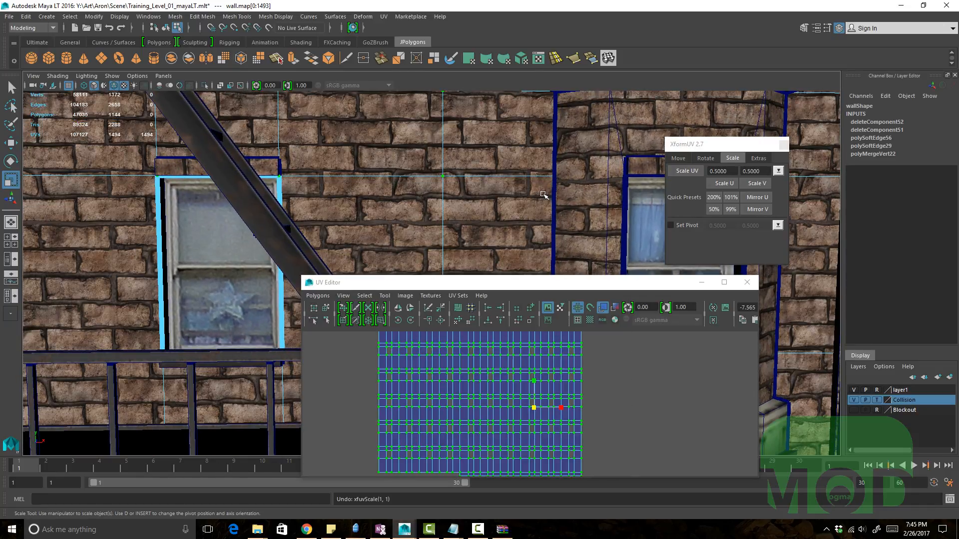
Step: Mirror the selected UVs in U and in V with XformUV's quick presets
alt+middle_drag(533, 212, 528, 226)
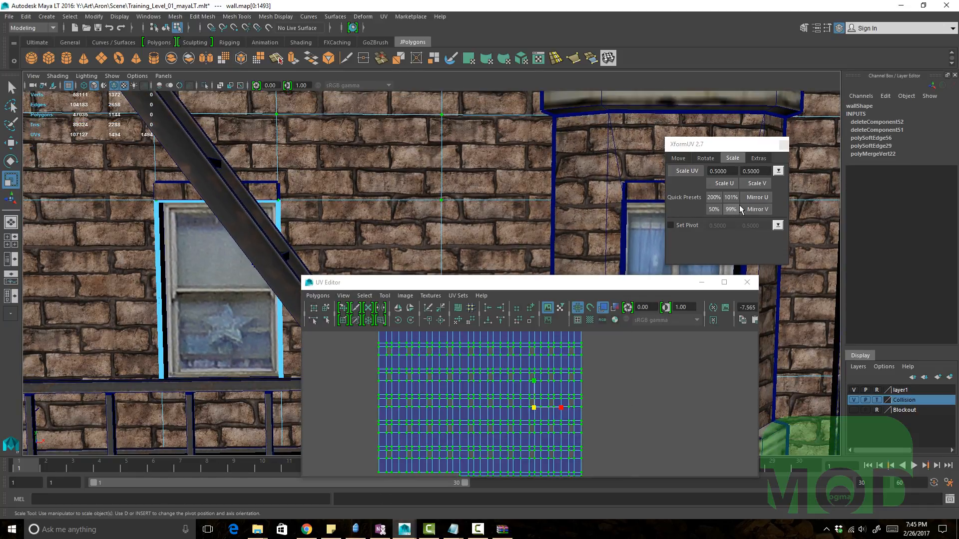
click(763, 199)
click(756, 210)
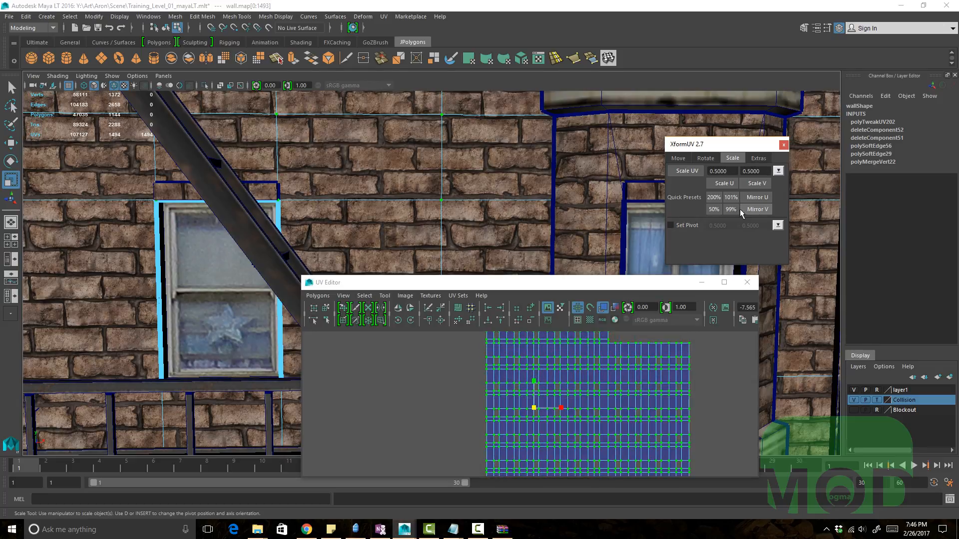
Step: Flip the UVs in U and V with the UV Editor's flip tools, then undo both flips
click(398, 307)
click(410, 307)
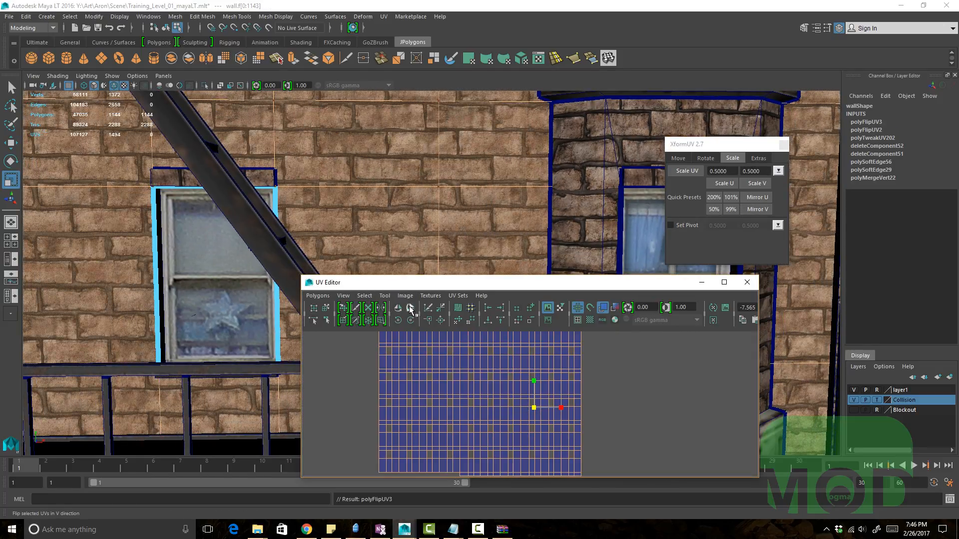
key(ctrl+z)
key(ctrl+z)
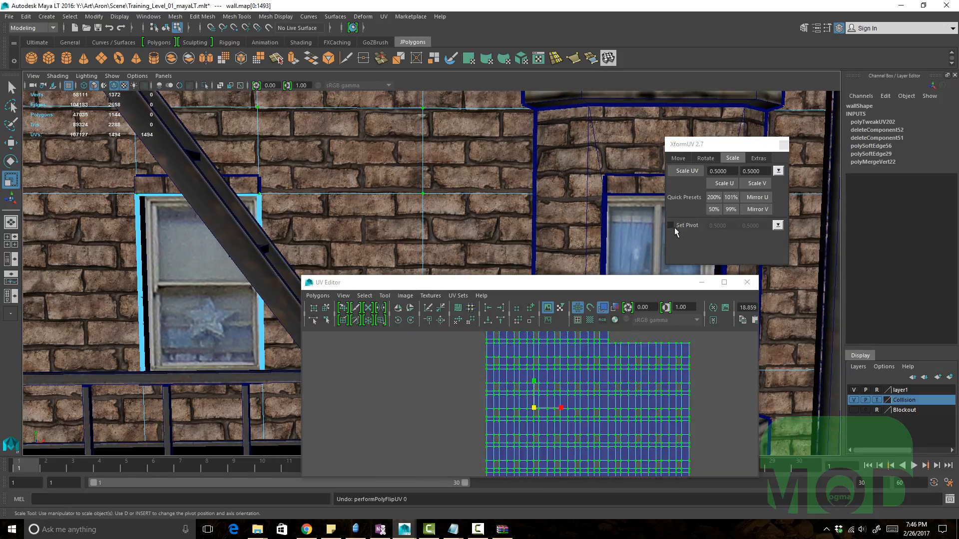
Step: Scale the face's UVs interactively in the UV Editor with the Scale manipulator
alt+right_drag(575, 391, 565, 410)
alt+middle_drag(564, 410, 568, 383)
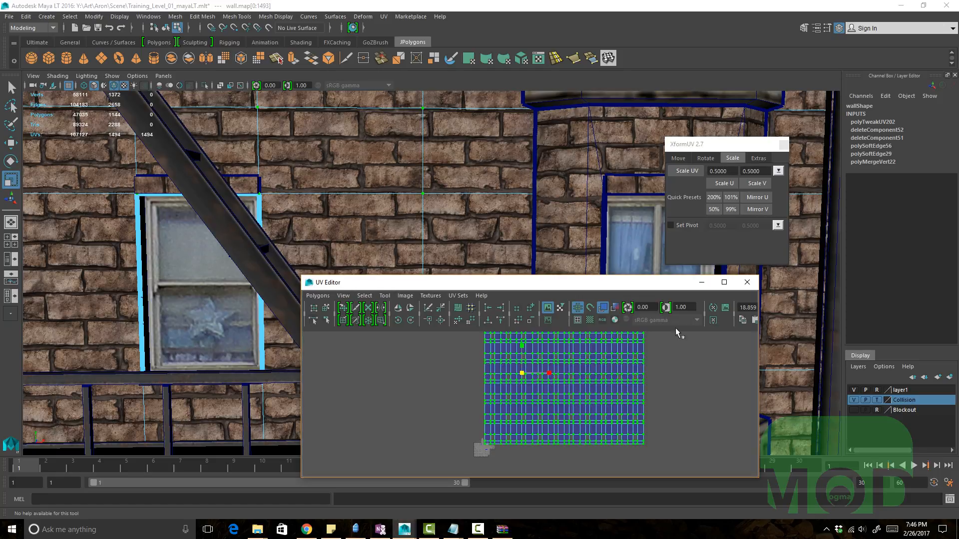
alt+right_drag(634, 397, 550, 424)
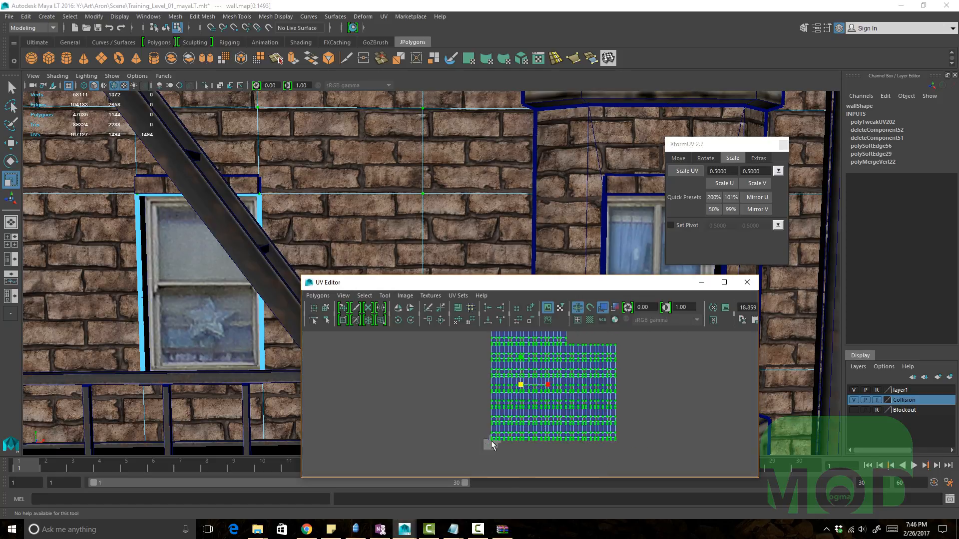
alt+right_drag(490, 440, 506, 406)
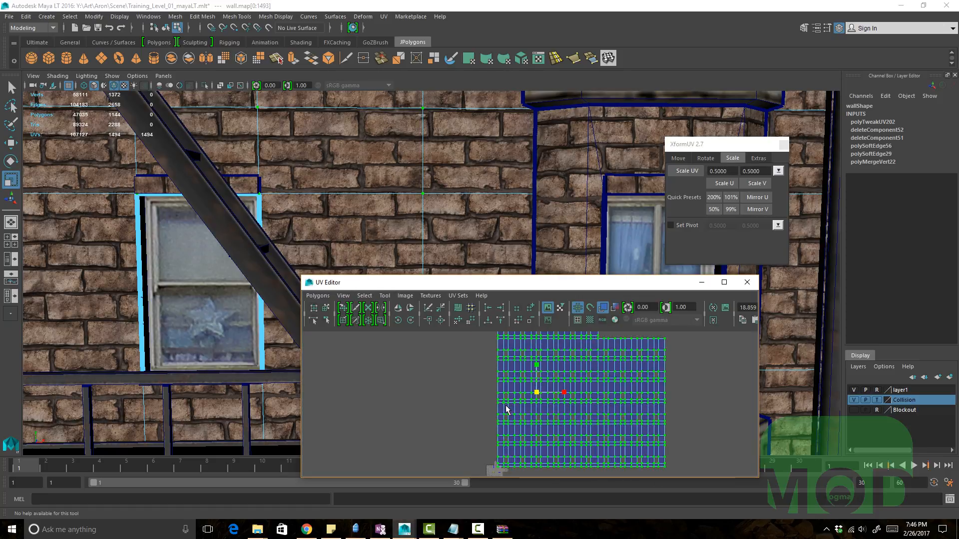
alt+middle_drag(489, 420, 496, 369)
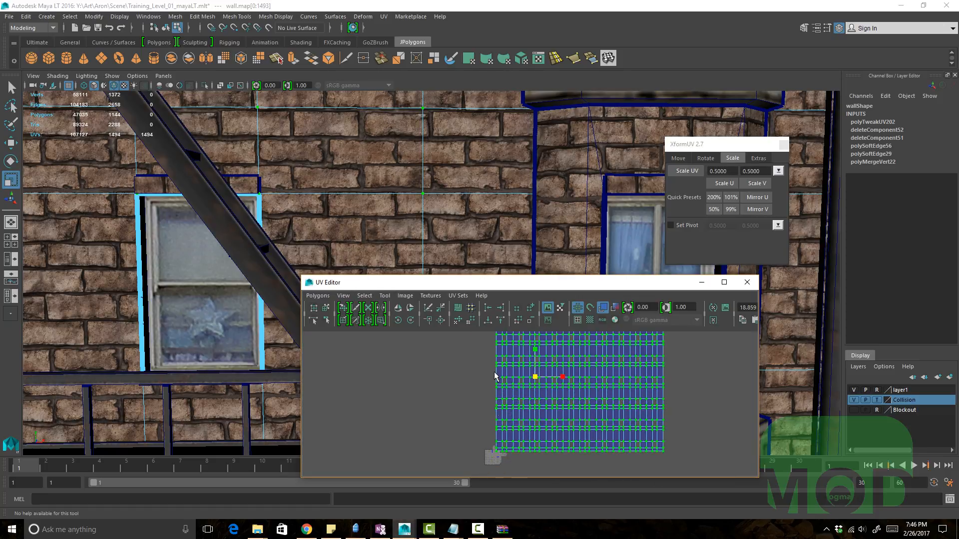
alt+middle_drag(493, 433, 492, 370)
alt+right_drag(493, 370, 553, 414)
alt+right_drag(611, 401, 448, 365)
alt+middle_drag(489, 392, 489, 413)
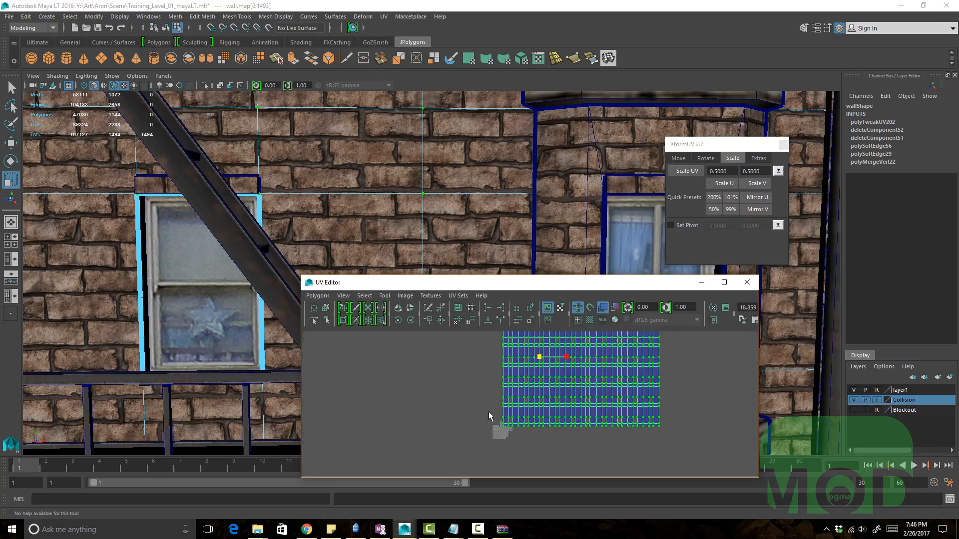
Step: Snap the scale pivot to the UV shell's lower-left corner, undoing a trial scale from it
key(d)
key(v)
middle_drag(542, 394, 485, 449)
middle_drag(592, 430, 573, 436)
key(ctrl+z)
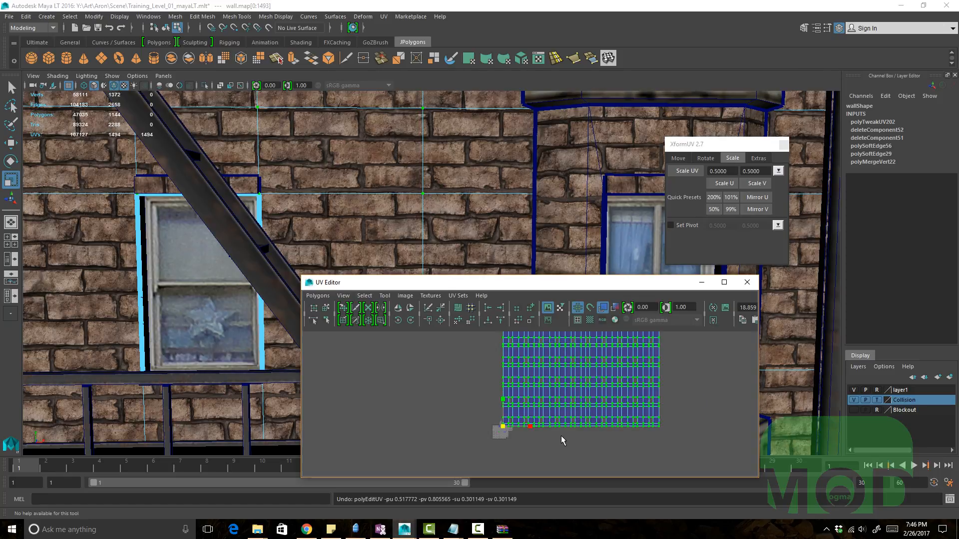
key(ctrl+z)
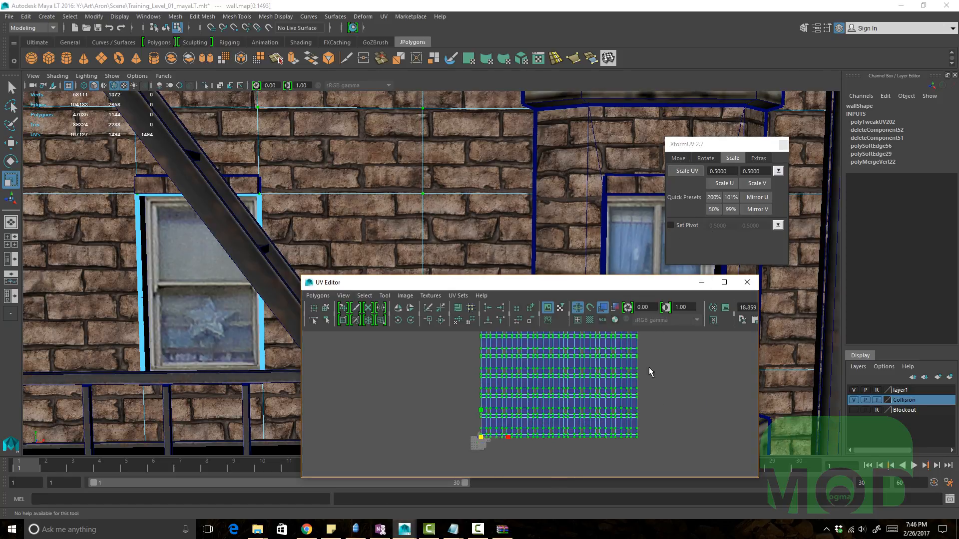
Step: Select the face's UV shell in the UV Editor with a marquee
scroll(440, 375, down, 5)
drag(502, 355, 607, 414)
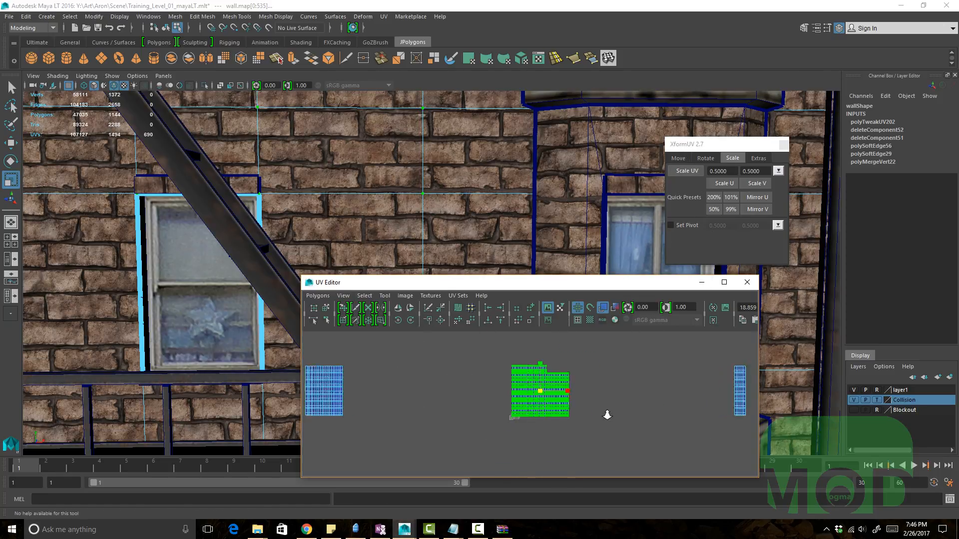
scroll(607, 414, up, 5)
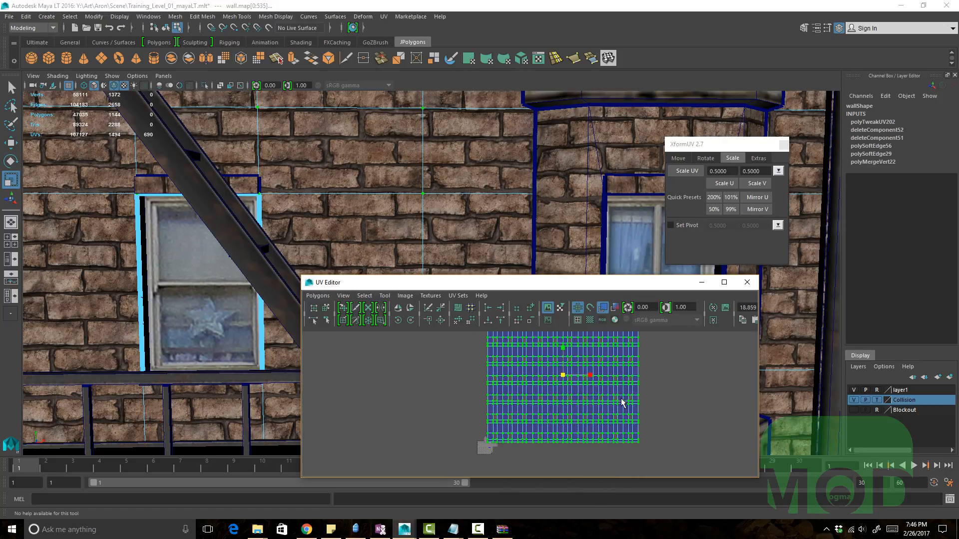
Step: Enable Set Pivot in the XformUV Scale tab and calculate the pivot at the UV shell's top-right corner
click(671, 226)
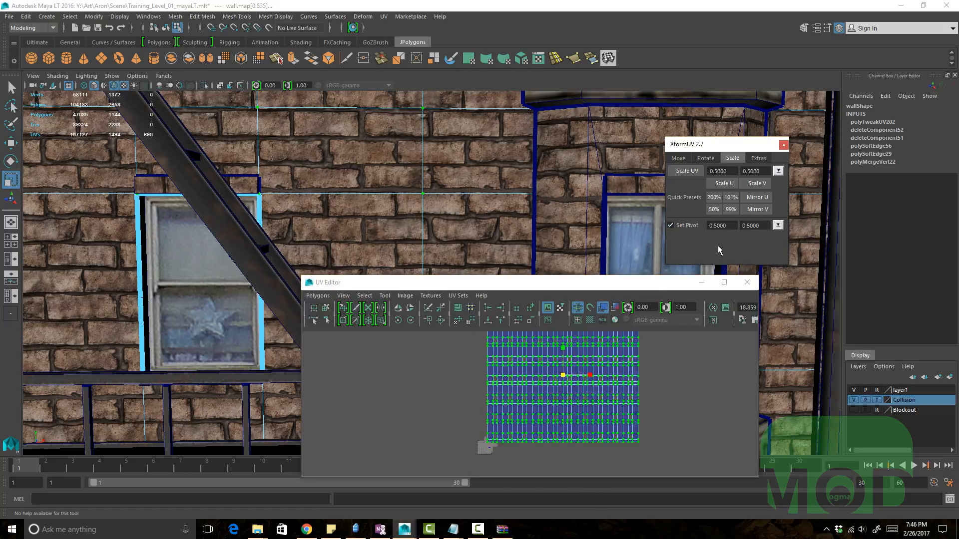
click(778, 225)
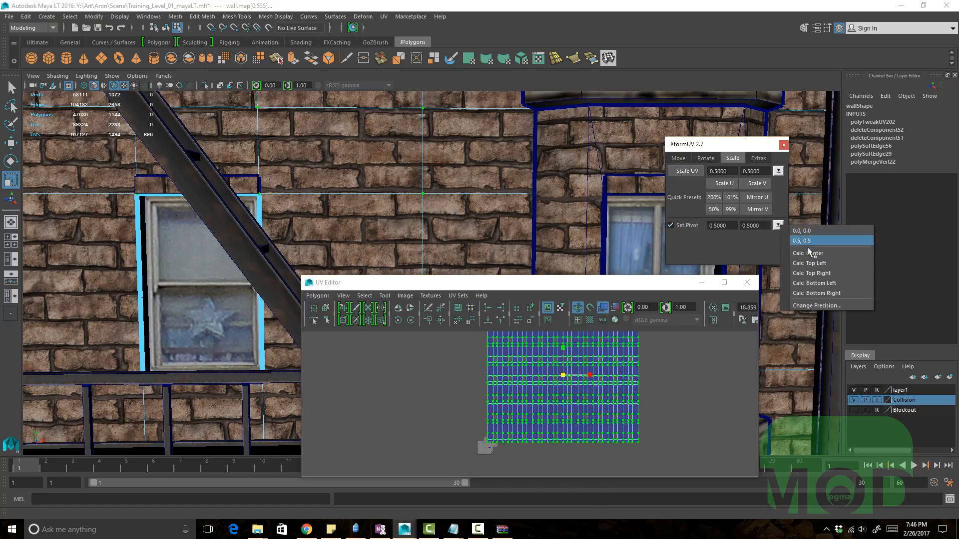
click(835, 275)
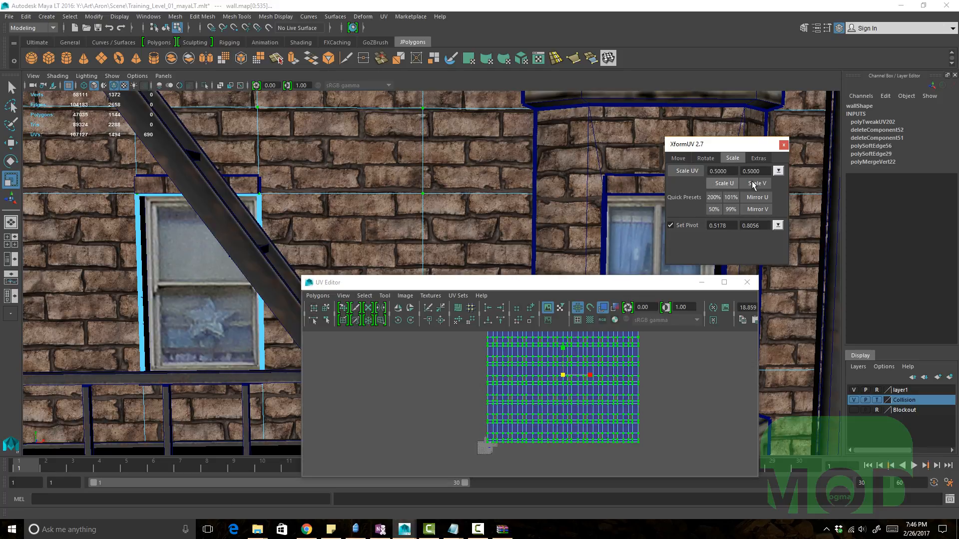
Step: Scale the UV shell twice with Scale UV at 0.5 about the new pivot, then undo the scaling
click(687, 171)
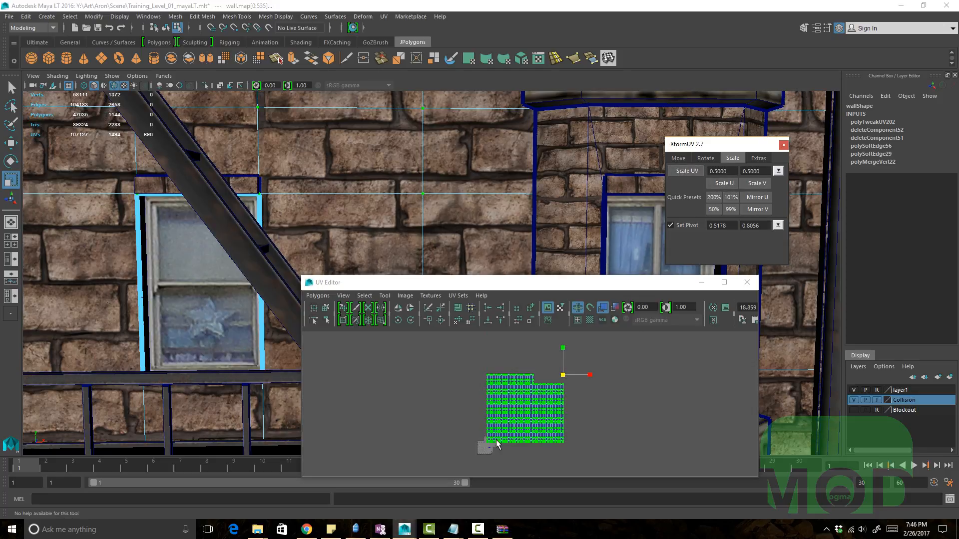
click(688, 171)
click(687, 170)
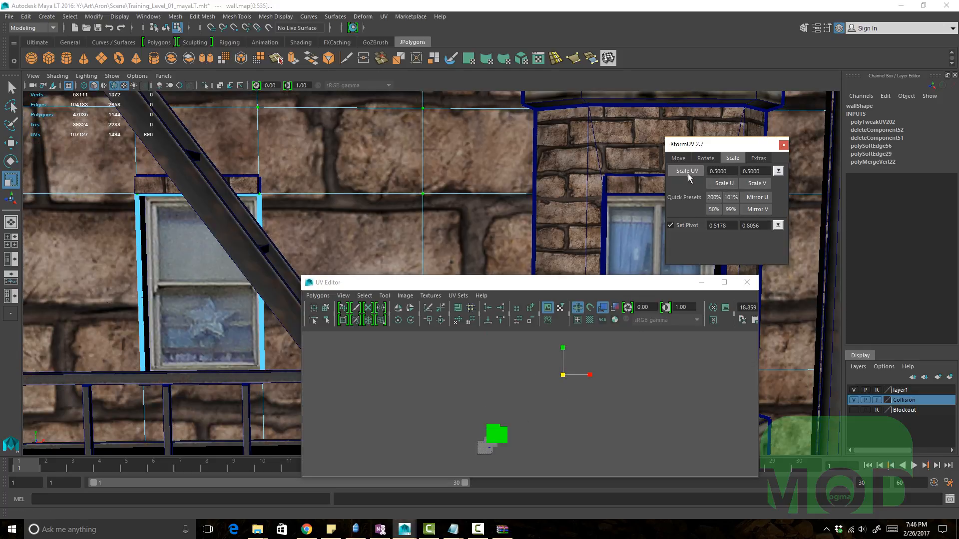
key(ctrl+z)
key(ctrl+z)
key(ctrl+z)
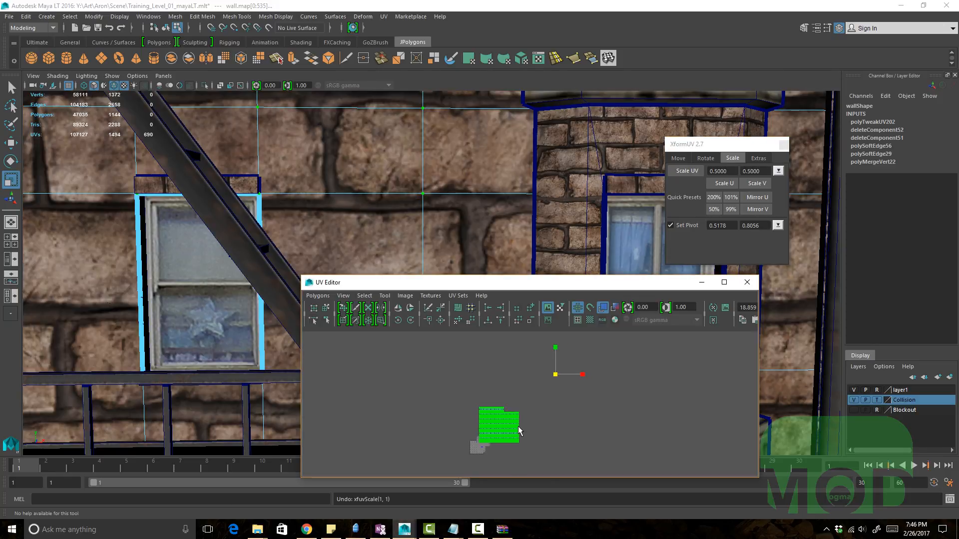
alt+right_drag(611, 412, 598, 410)
alt+middle_drag(598, 409, 591, 428)
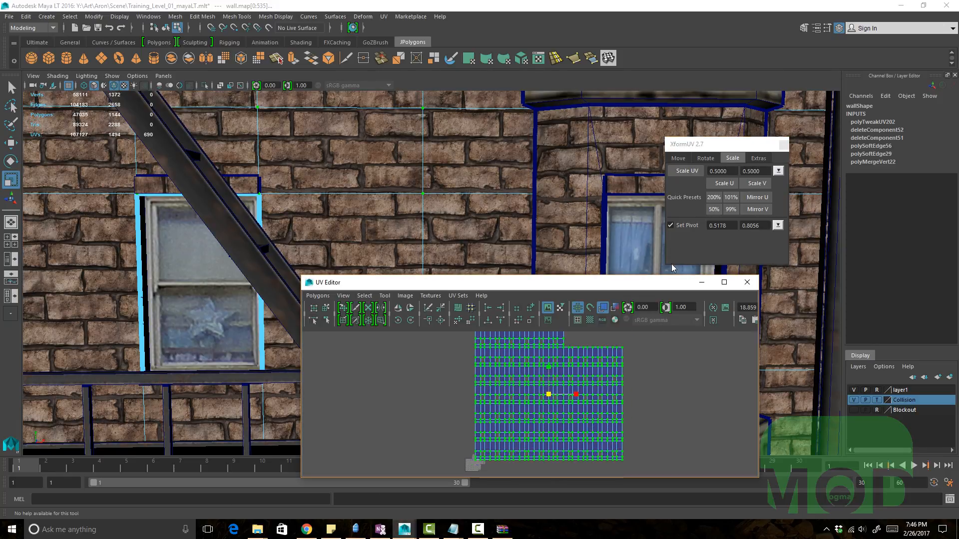
Step: Switch the XformUV window to its Move tab and select the wall object in the viewport
click(678, 159)
alt+right_drag(627, 319, 575, 338)
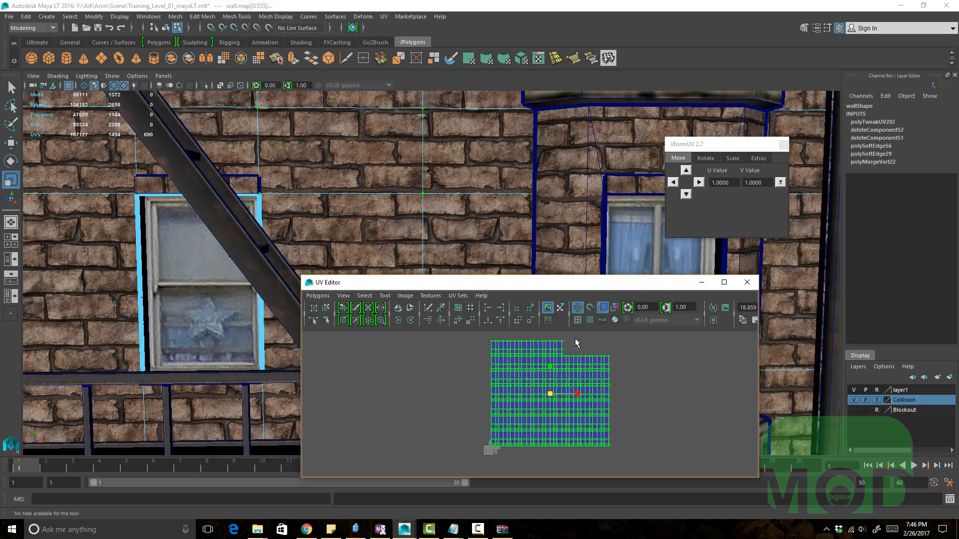
alt+middle_drag(588, 234, 492, 204)
alt+right_drag(492, 205, 413, 207)
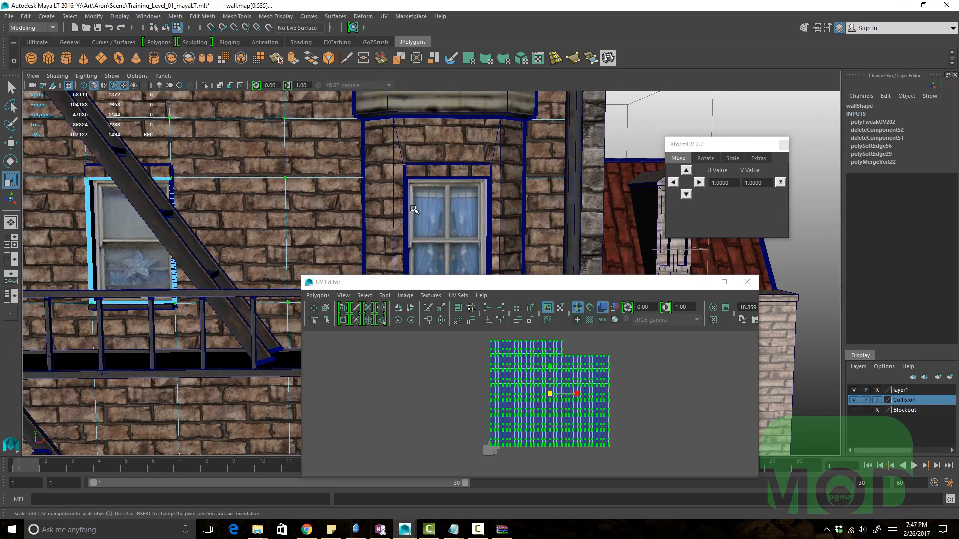
key(F8)
alt+middle_drag(405, 234, 345, 197)
key(q)
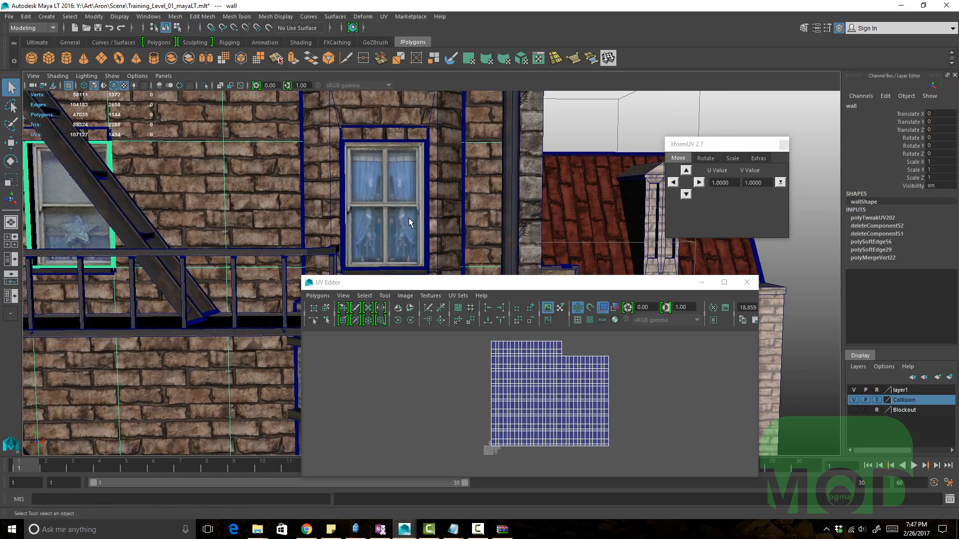
Step: Select a window's face and convert the selection to UVs, framing them in the UV Editor
click(394, 193)
scroll(395, 193, up, 3)
key(F11)
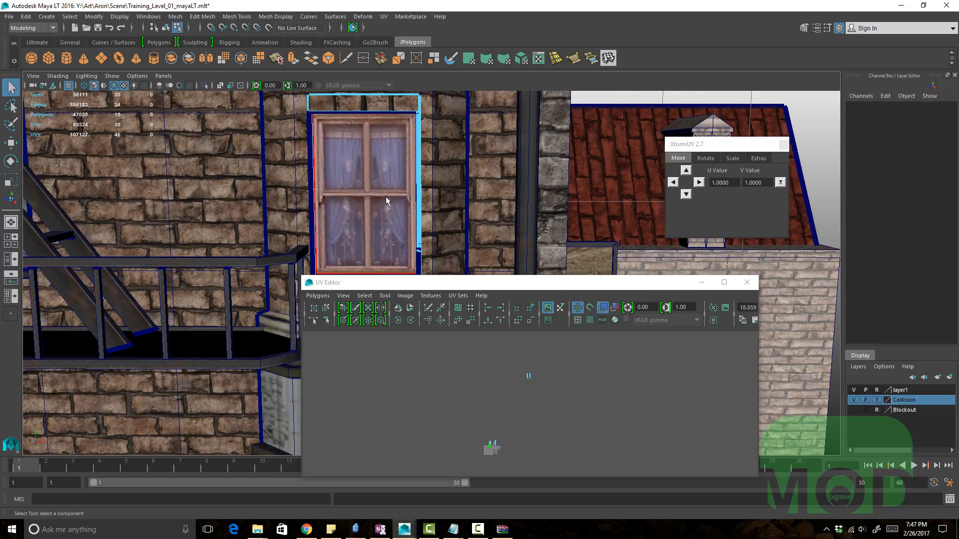
click(385, 196)
key(f)
key(w)
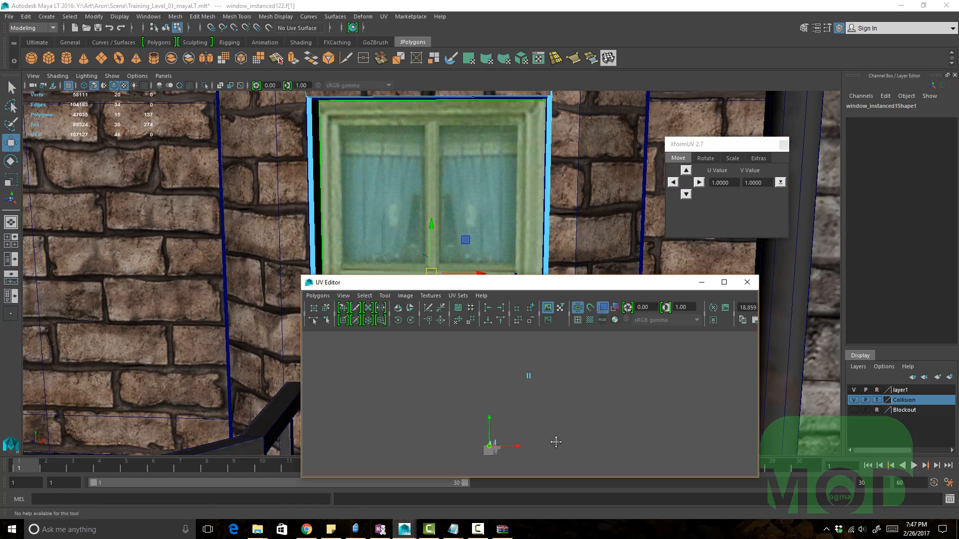
key(f)
scroll(572, 411, down, 2)
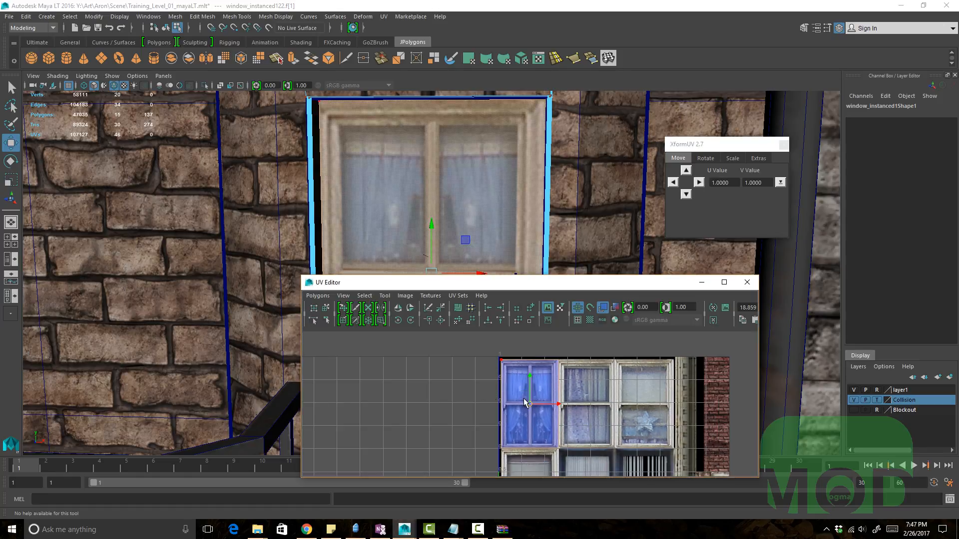
scroll(437, 386, down, 2)
key(F12)
scroll(531, 406, up, 3)
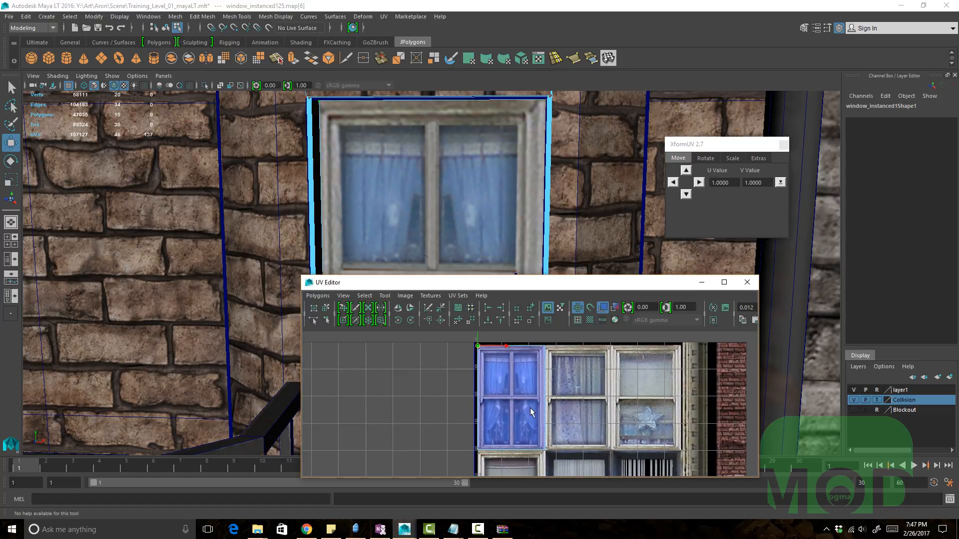
Step: Move the window's UV shell in the UV Editor and undo the move
ctrl+right_drag(565, 410, 618, 397)
middle_drag(646, 397, 723, 400)
key(ctrl+z)
Step: Select a window object and select all of its instances with the Select Instances shelf tool
alt+right_drag(220, 225, 40, 200)
alt+middle_drag(270, 228, 284, 220)
key(q)
key(F8)
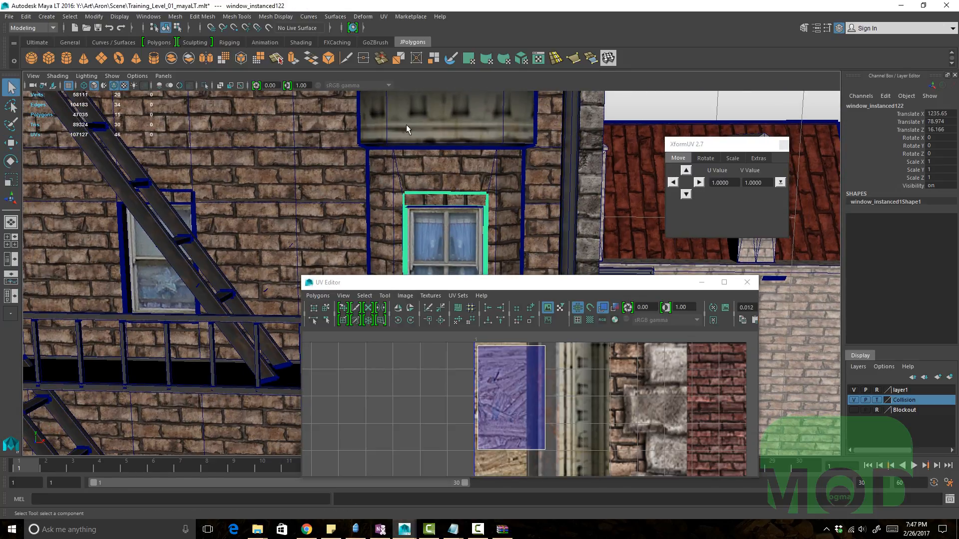
click(37, 42)
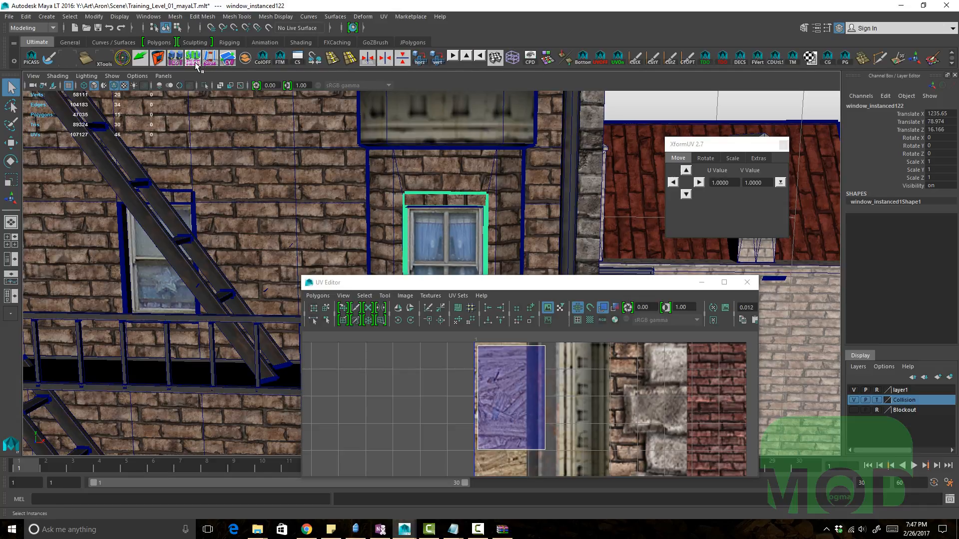
click(195, 64)
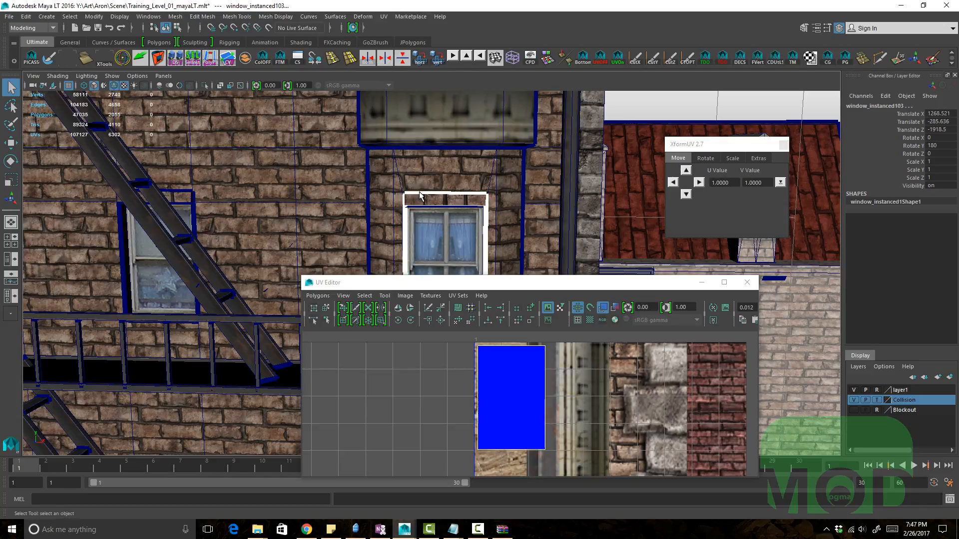
Step: Reselect a single window and select all its instances again, framing them in the viewport
alt+drag(421, 195, 367, 185)
click(481, 205)
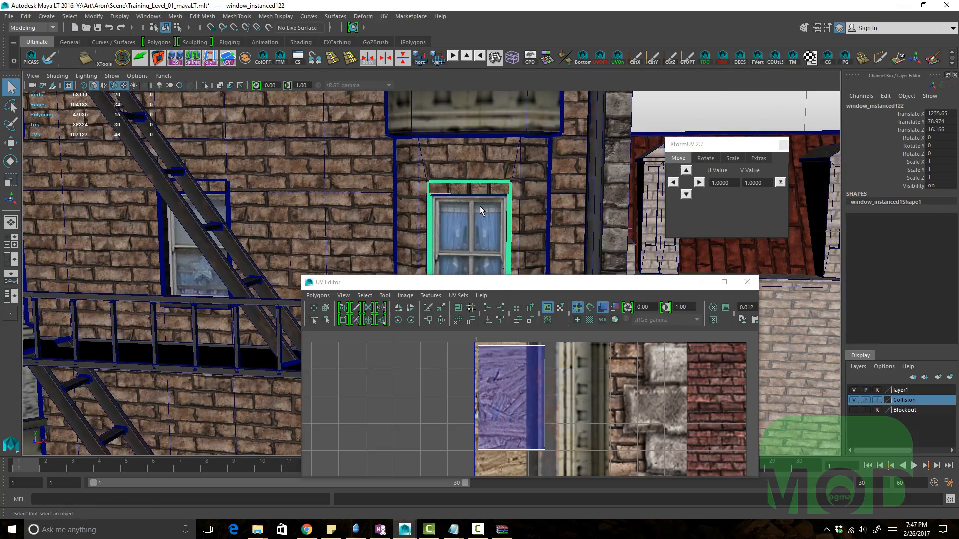
click(195, 60)
key(f)
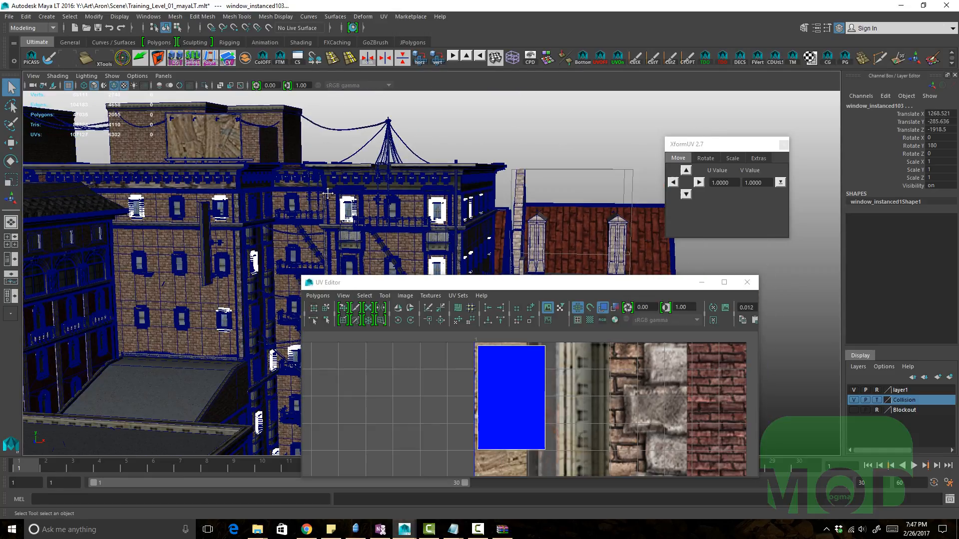
Step: Navigate the viewport to examine the selected window instances across the building
alt+right_drag(327, 193, 437, 211)
alt+middle_drag(371, 201, 398, 218)
alt+right_drag(398, 219, 424, 225)
mouse_move(424, 225)
alt+middle_down()
mouse_move(422, 192)
mouse_move(419, 217)
alt+middle_up()
alt+right_drag(419, 217, 445, 184)
alt+middle_drag(446, 185, 428, 114)
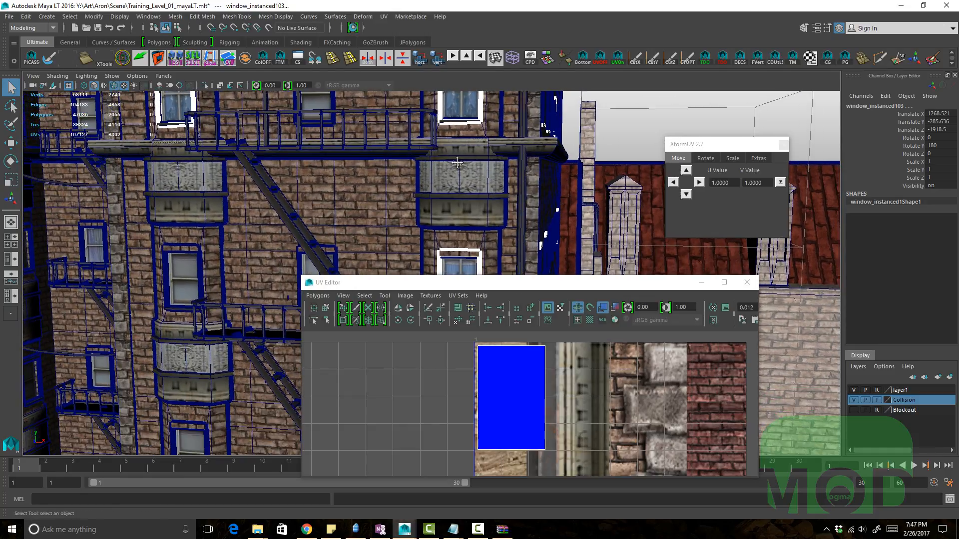
alt+right_drag(429, 114, 462, 128)
alt+middle_drag(400, 128, 490, 342)
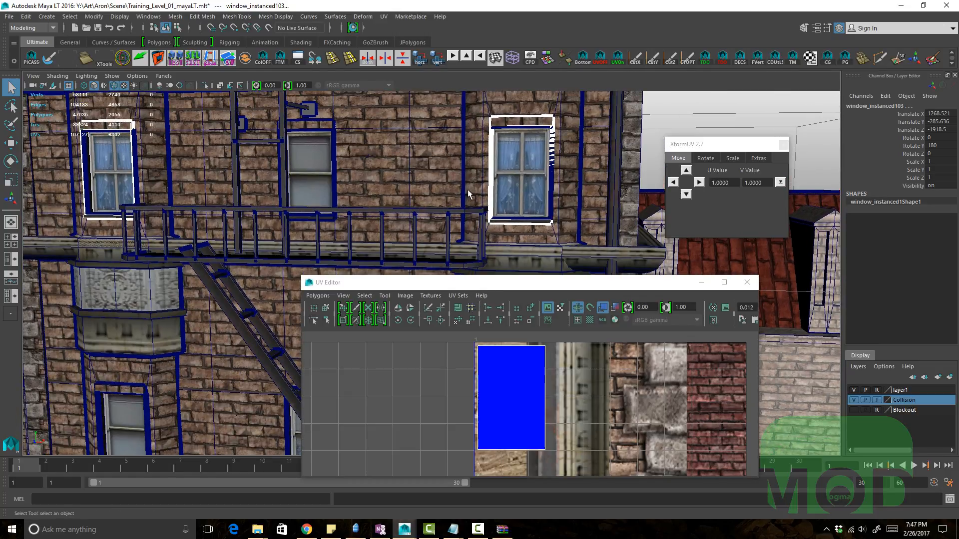
alt+right_drag(468, 190, 490, 193)
alt+middle_drag(490, 193, 494, 257)
alt+right_drag(549, 365, 558, 380)
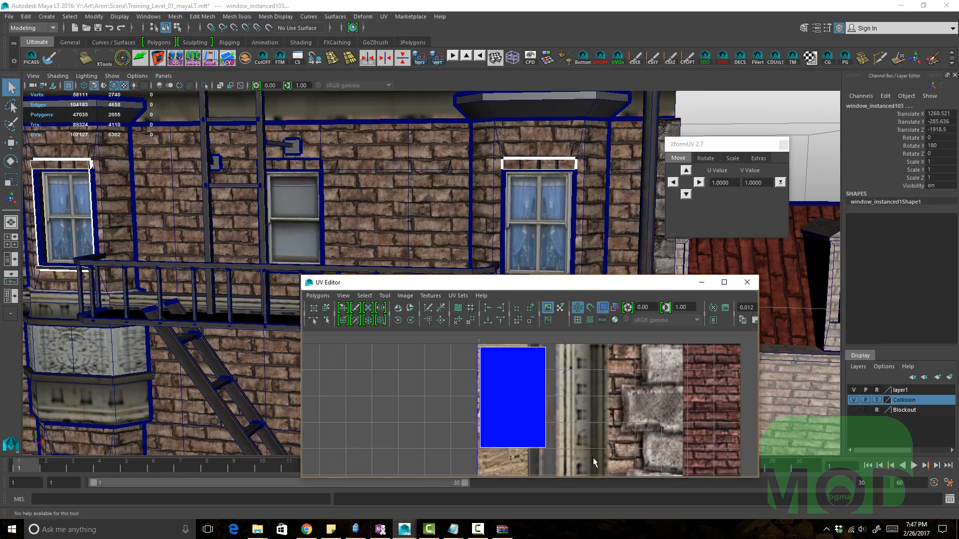
right_drag(544, 416, 515, 406)
alt+middle_drag(515, 407, 513, 379)
Step: Select the window's UVs in the UV Editor and move them with the Move tool
drag(581, 438, 464, 356)
drag(450, 317, 448, 317)
key(w)
alt+middle_drag(488, 385, 487, 409)
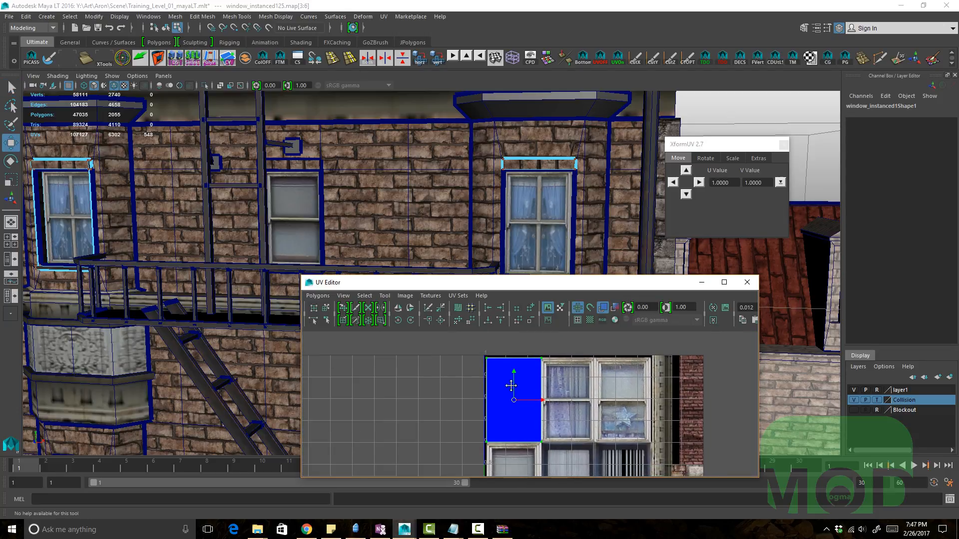
alt+right_drag(529, 394, 579, 419)
key(q)
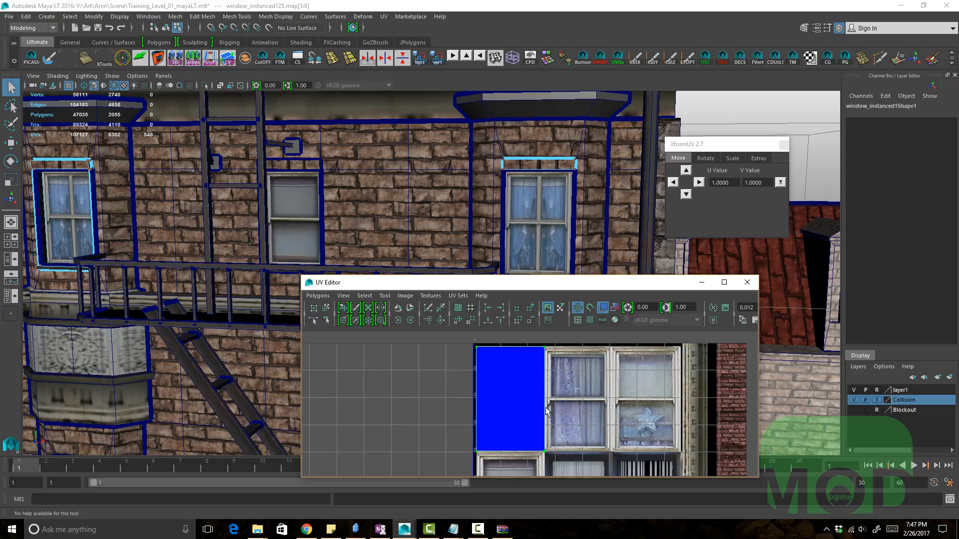
Step: Select the faces of two window instances in the viewport
click(540, 227)
click(541, 227)
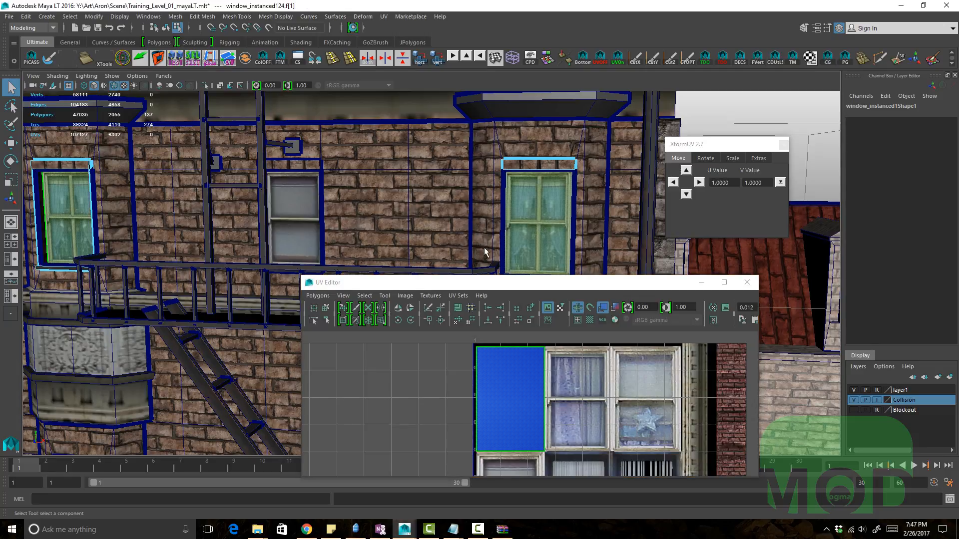
scroll(313, 203, down, 2)
mouse_move(313, 204)
alt+middle_down()
mouse_move(334, 221)
mouse_move(326, 215)
alt+middle_up()
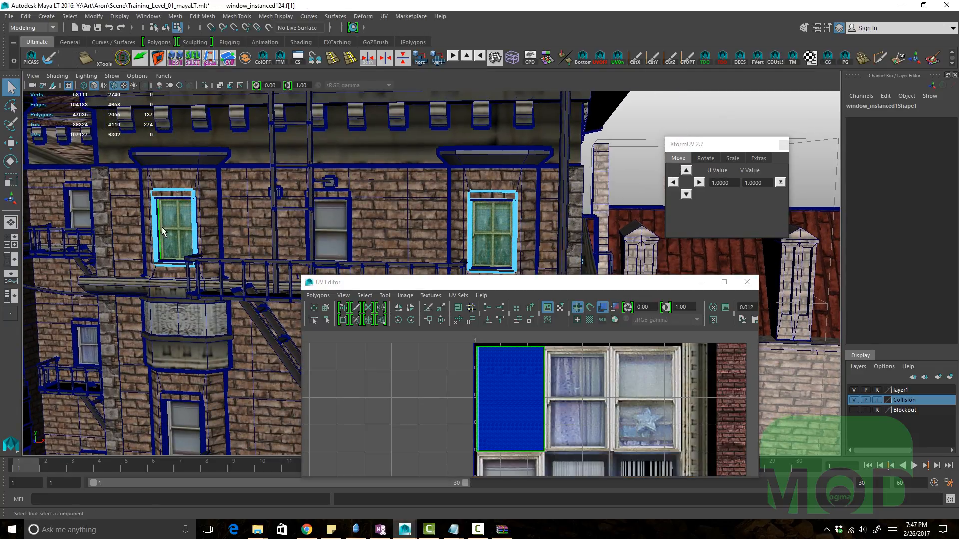
click(170, 225)
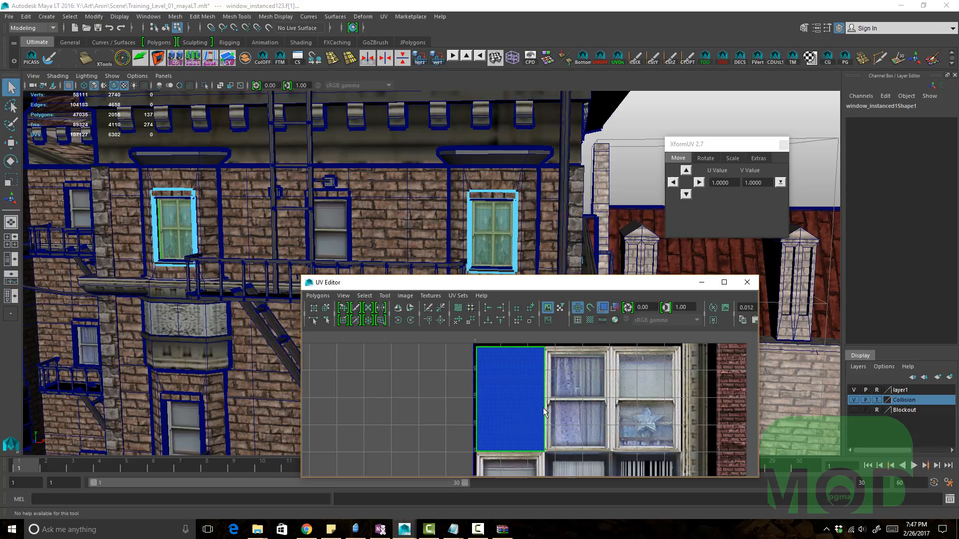
Step: Convert the selected faces to UVs and try moving the shell, then undo the move
key(ctrl+F12)
key(w)
alt+middle_drag(603, 392, 529, 387)
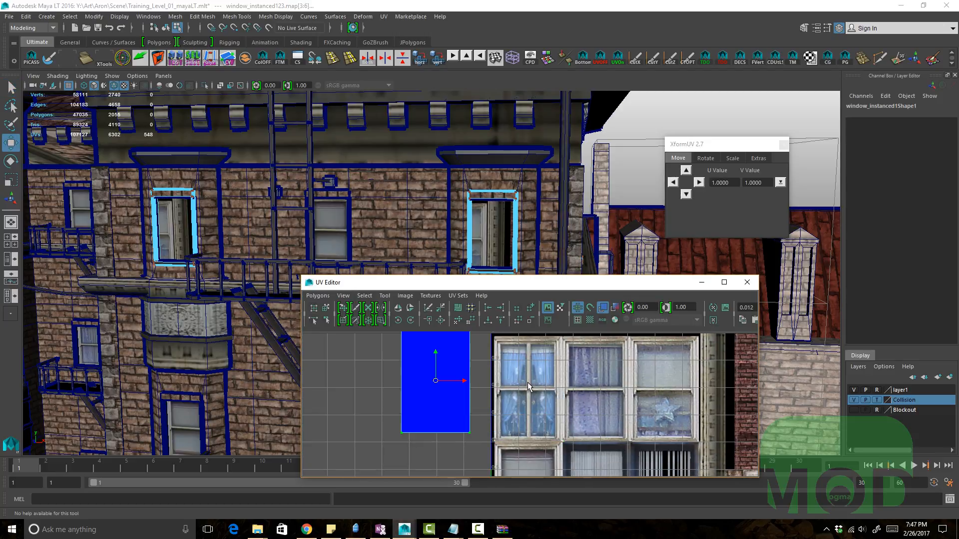
key(ctrl+z)
Step: Isolate the selected window objects in the viewport
key(q)
scroll(542, 231, up, 4)
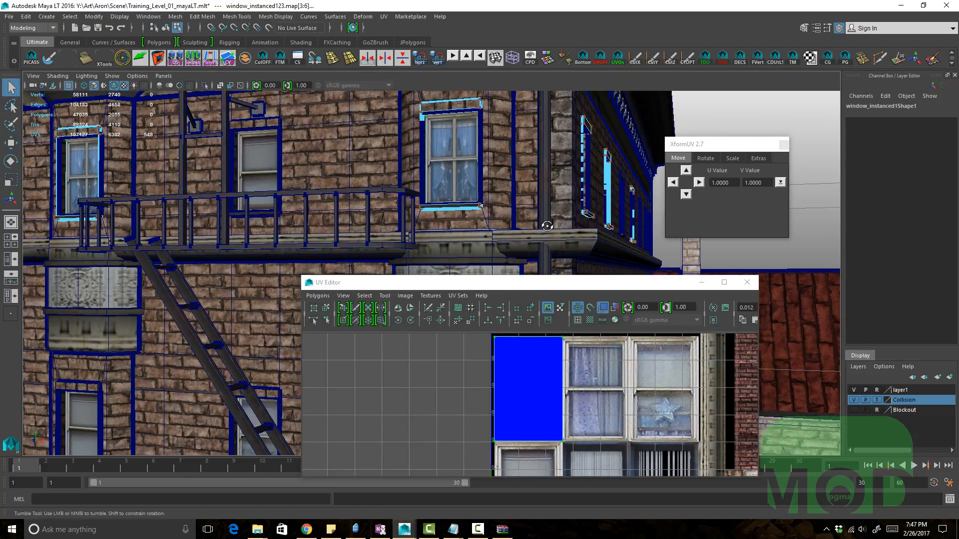
alt+middle_drag(499, 210, 543, 230)
key(F8)
alt+drag(543, 228, 441, 226)
key(ctrl+1)
alt+middle_drag(441, 230, 374, 215)
scroll(375, 214, down, 3)
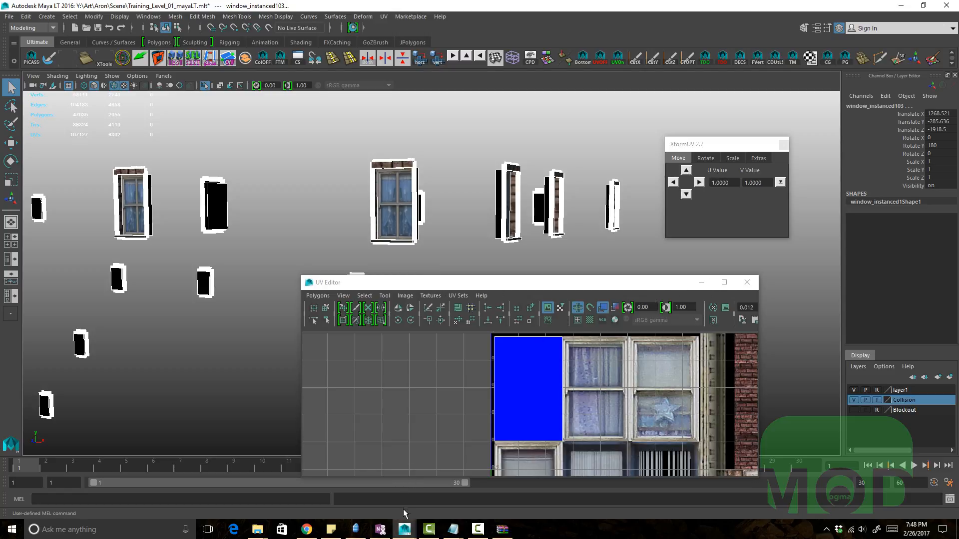
mouse_move(406, 531)
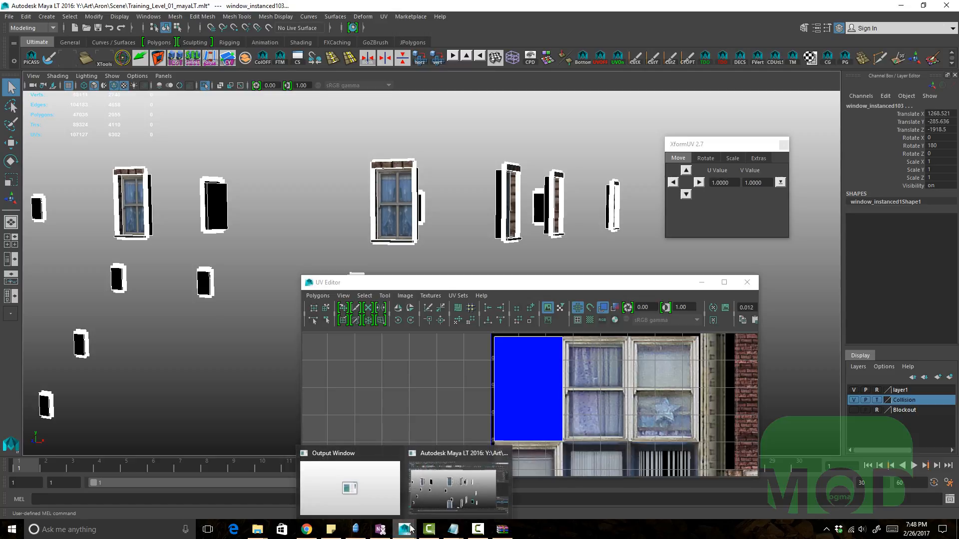
click(430, 501)
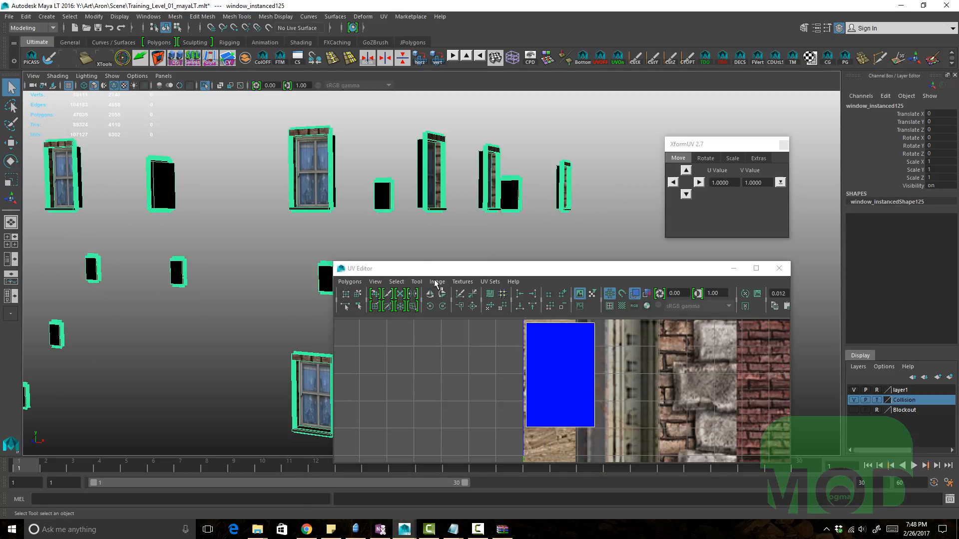
alt+drag(364, 238, 401, 218)
scroll(328, 187, up, 3)
alt+right_drag(404, 218, 303, 190)
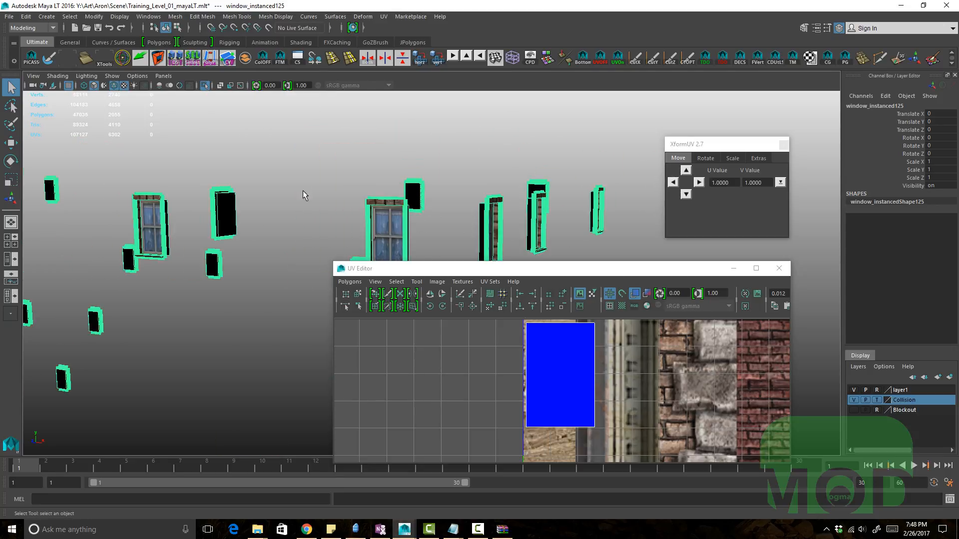
alt+middle_drag(303, 190, 273, 155)
Step: Select the faces of a window instance to display its UVs in the UV Editor
right_drag(582, 379, 623, 384)
scroll(624, 384, down, 2)
drag(625, 442, 406, 319)
alt+middle_drag(336, 185, 349, 206)
alt+right_drag(349, 205, 359, 196)
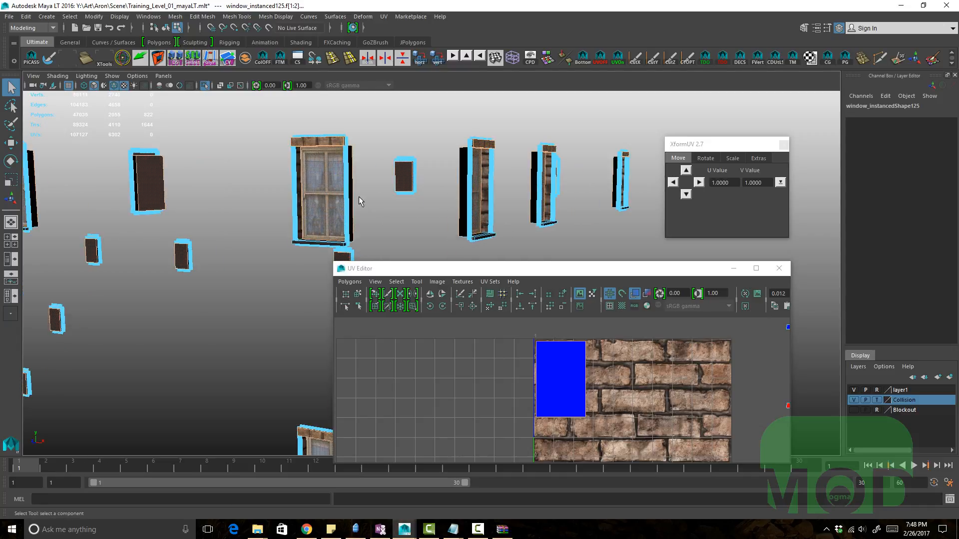
alt+drag(359, 196, 500, 224)
alt+right_drag(435, 215, 460, 218)
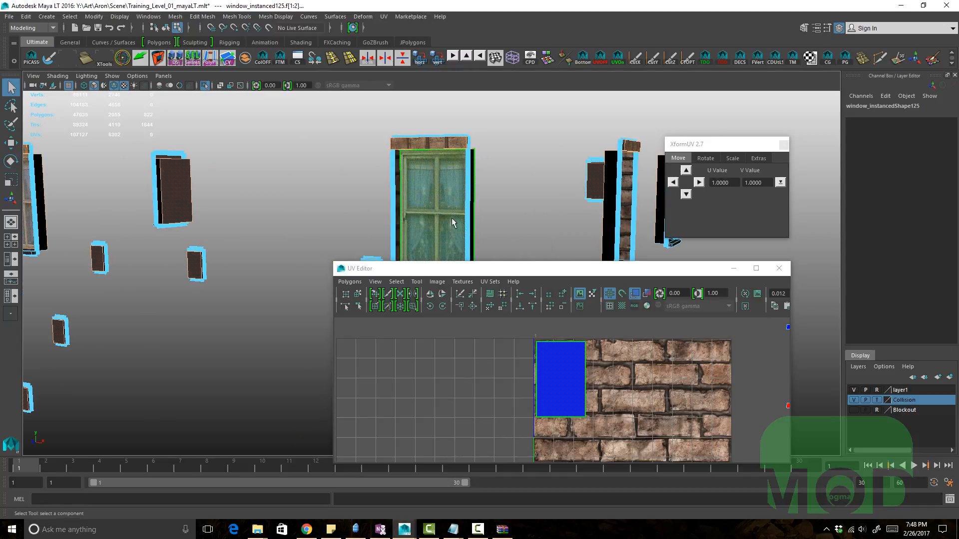
alt+middle_drag(451, 221, 443, 183)
alt+drag(443, 182, 407, 199)
ctrl+click(446, 171)
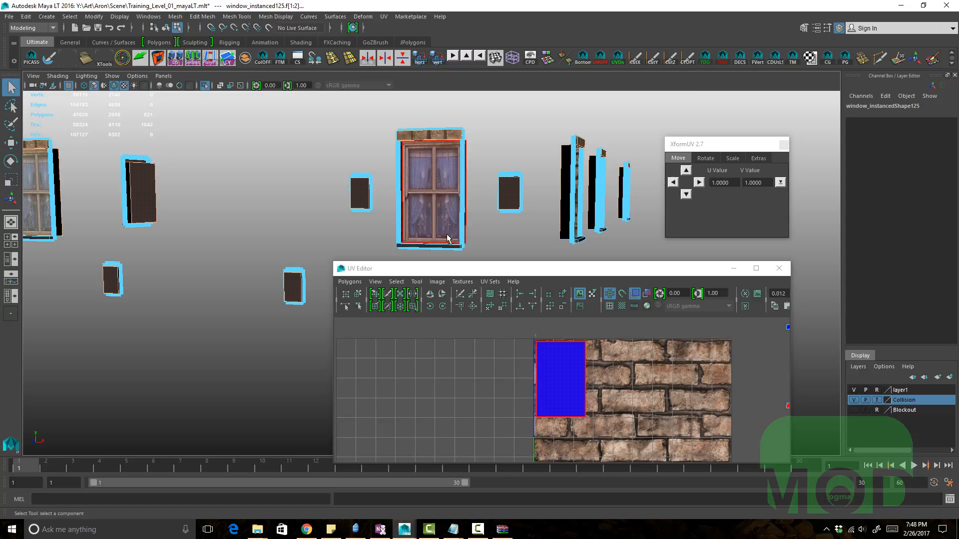
Step: Pan and zoom around the window's UVs in the UV Editor to inspect them against the texture
alt+right_drag(585, 376, 572, 362)
alt+middle_drag(572, 361, 546, 314)
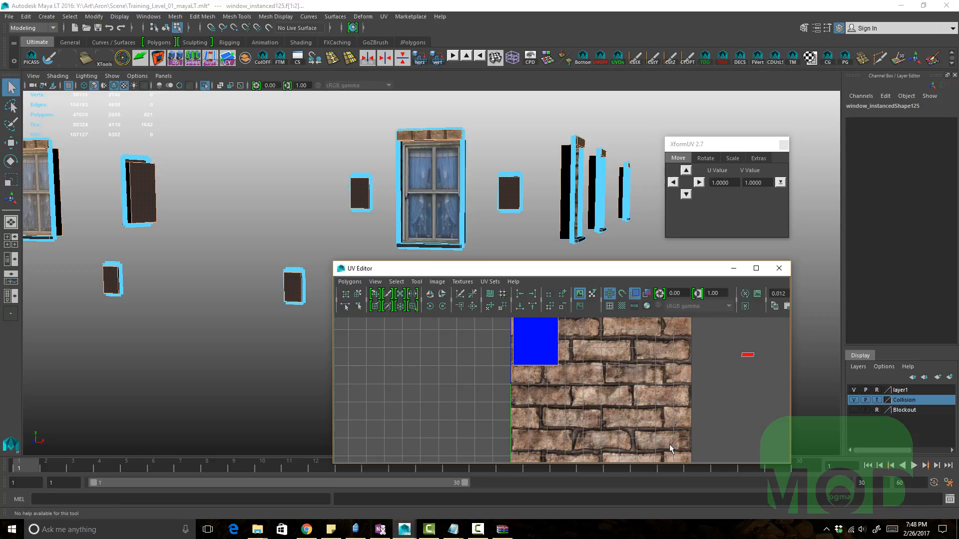
alt+middle_drag(530, 365, 540, 426)
alt+right_drag(539, 427, 568, 387)
key(w)
alt+middle_drag(527, 382, 543, 408)
alt+right_drag(544, 408, 573, 405)
alt+middle_drag(574, 405, 534, 388)
alt+right_drag(534, 388, 470, 354)
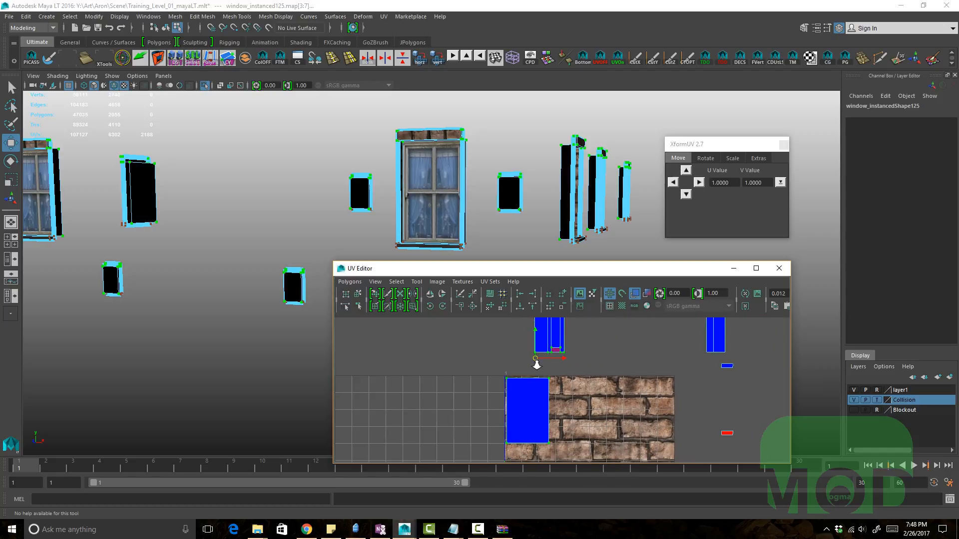
alt+right_drag(536, 362, 463, 348)
ctrl+drag(489, 355, 601, 373)
alt+right_drag(644, 377, 567, 363)
ctrl+drag(516, 369, 630, 304)
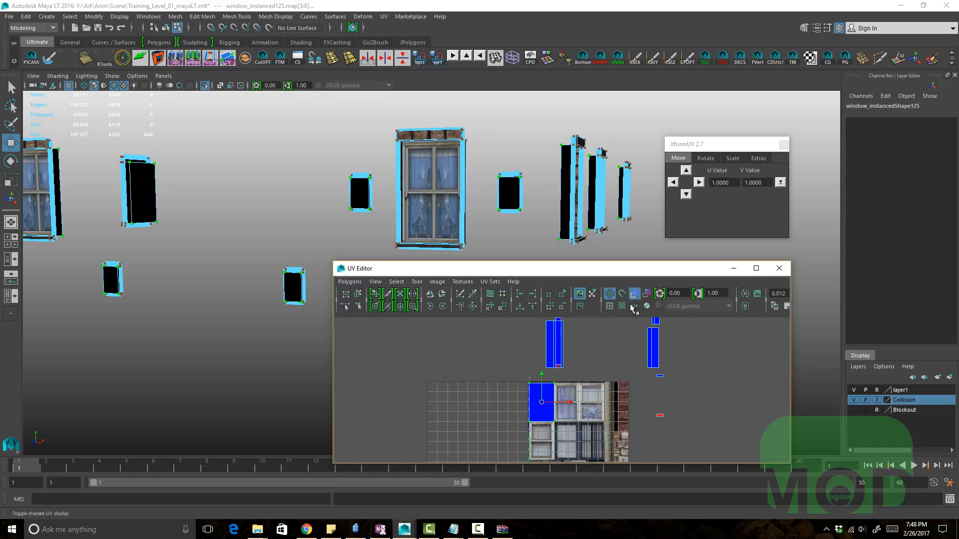
alt+right_drag(589, 389, 734, 423)
alt+middle_drag(674, 441, 702, 388)
alt+right_drag(703, 388, 749, 395)
alt+middle_drag(672, 389, 748, 388)
alt+right_drag(653, 390, 636, 384)
click(468, 285)
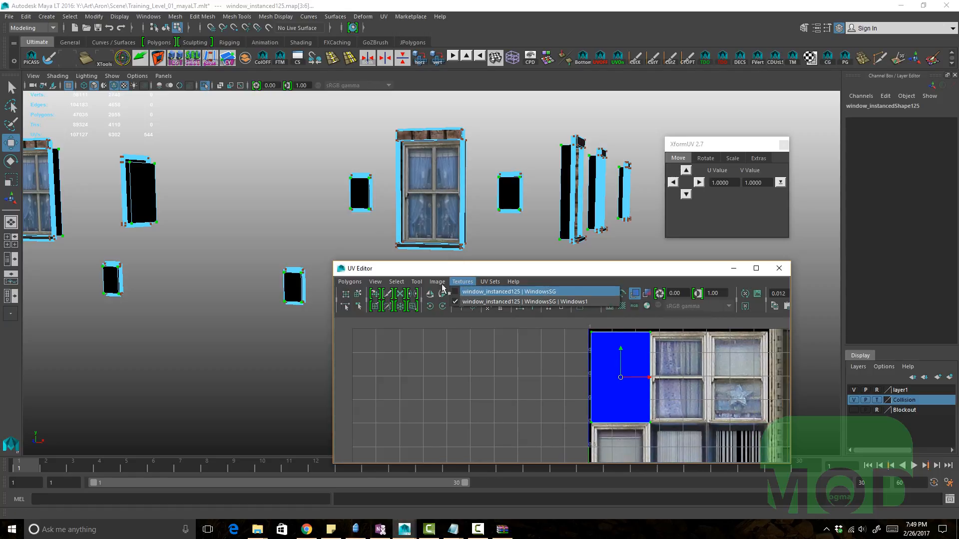
mouse_move(440, 283)
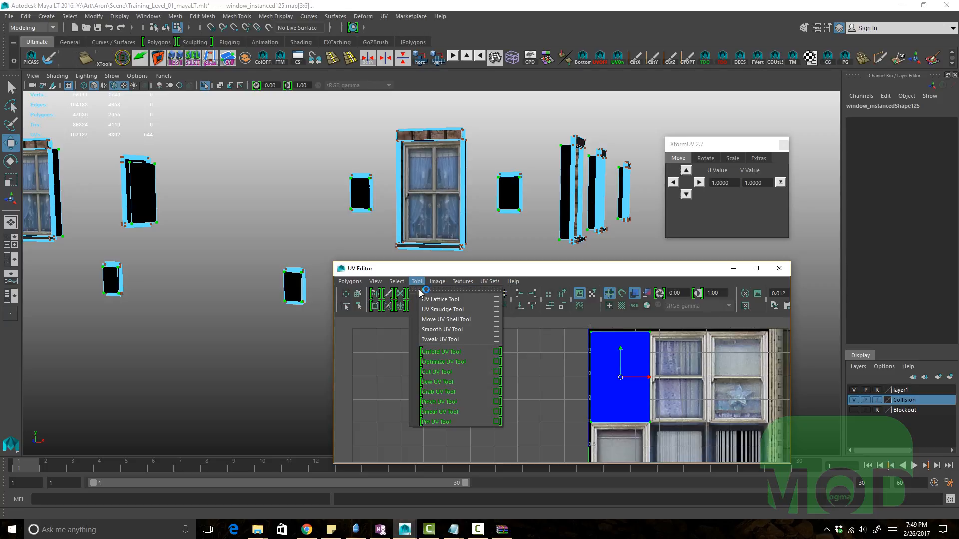
mouse_move(399, 284)
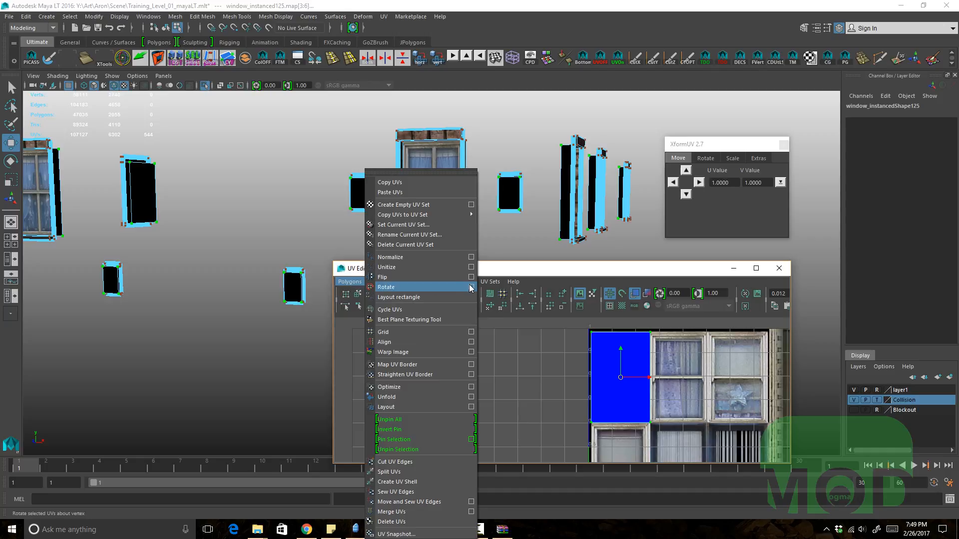
click(485, 282)
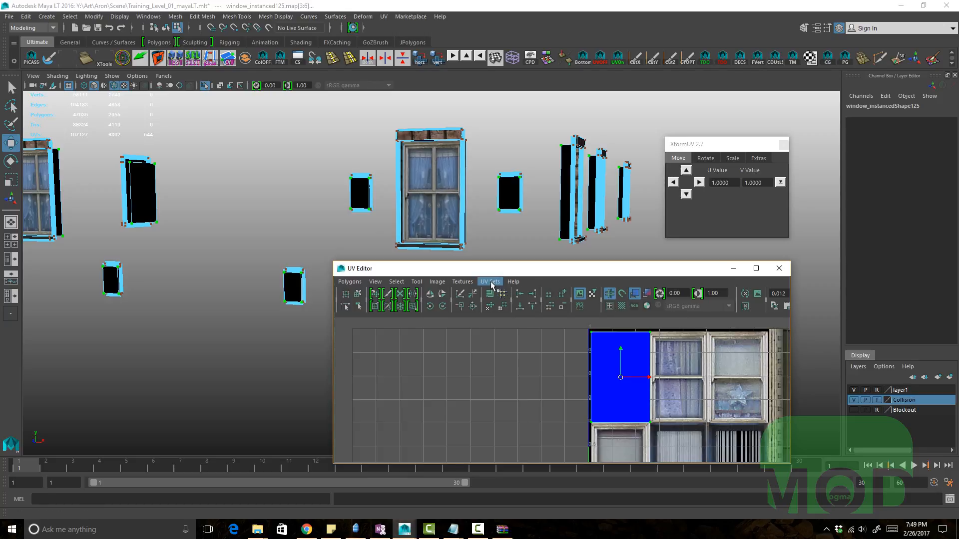
click(438, 282)
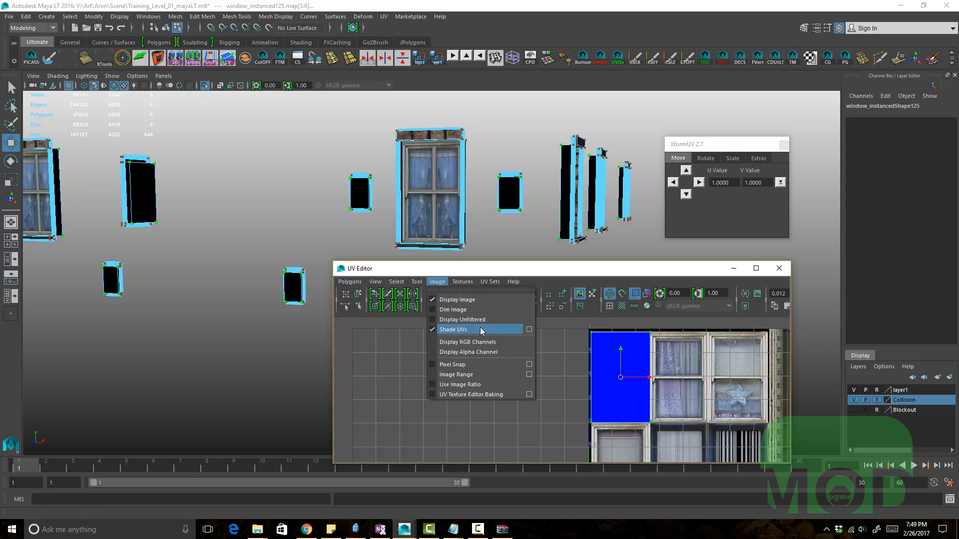
Step: Set the UV Editor image range to -10 minimum and 10 maximum in U and V so the texture tiles
click(529, 376)
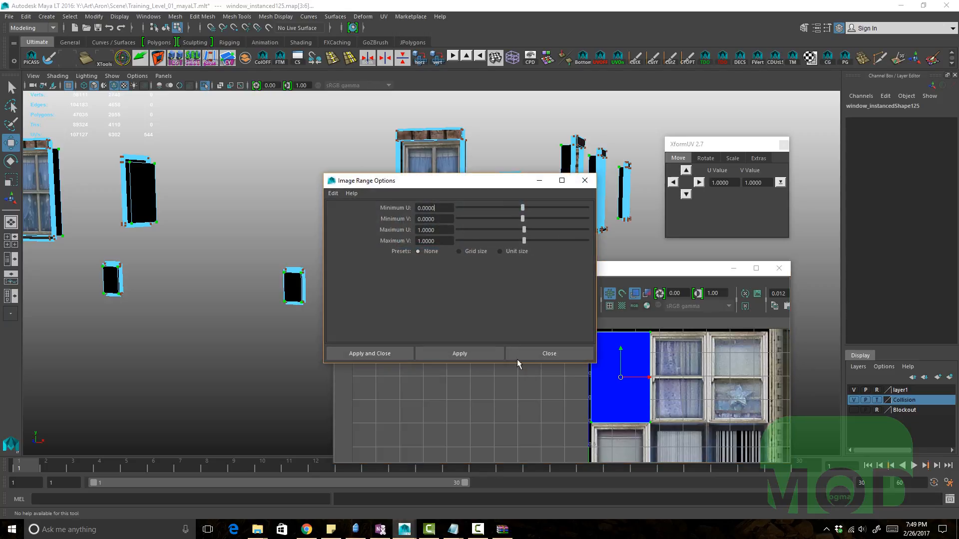
double_click(448, 210)
text(-10)
key(Tab)
text(-10)
key(Tab)
text(10)
key(Tab)
text(10)
click(444, 231)
click(459, 354)
click(550, 353)
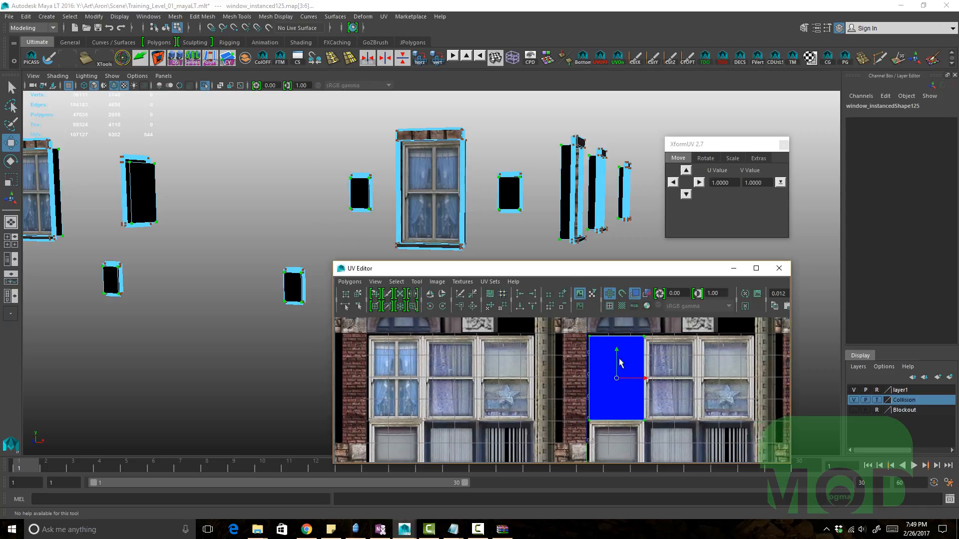
Step: Try moving the window UV shell by hand in the UV Editor, then undo the three moves
alt+middle_drag(613, 391, 619, 377)
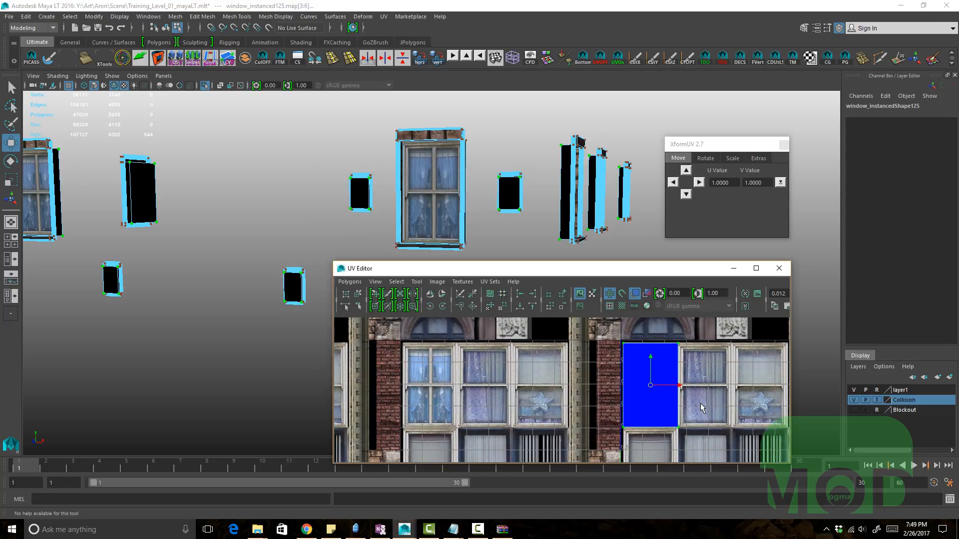
middle_drag(700, 403, 479, 387)
alt+middle_drag(479, 387, 555, 394)
alt+right_drag(555, 393, 698, 402)
alt+middle_drag(495, 360, 543, 417)
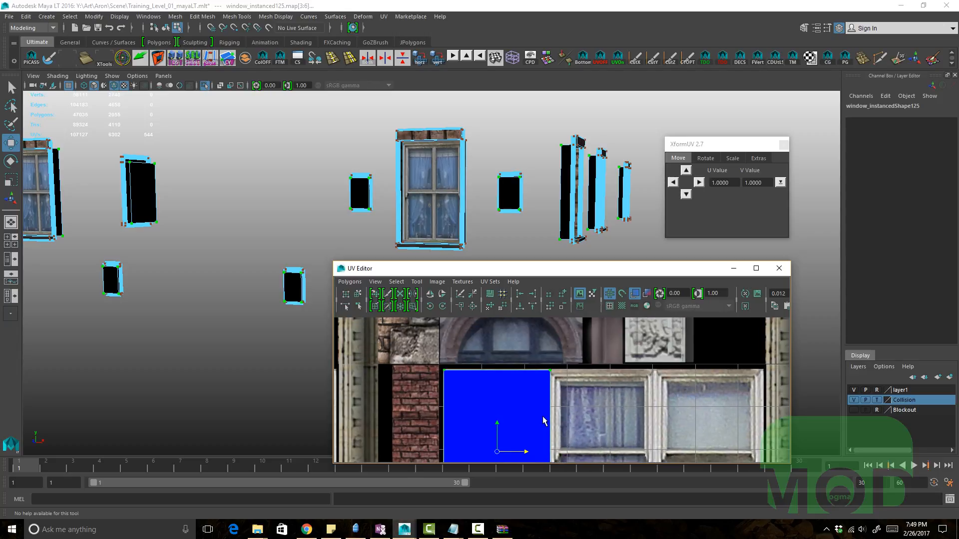
alt+right_drag(696, 406, 585, 392)
alt+middle_drag(536, 380, 437, 361)
key(ctrl+z)
key(ctrl+z)
key(ctrl+z)
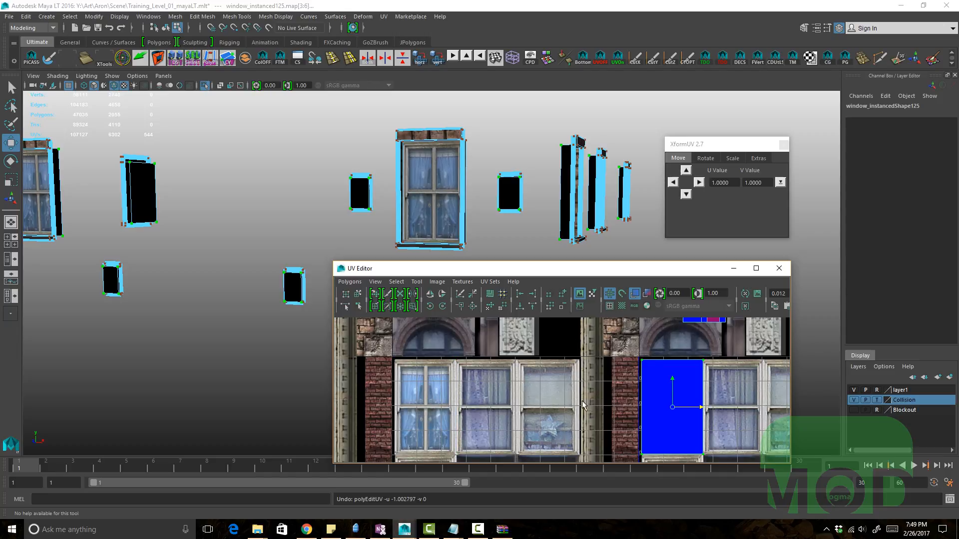
Step: Reposition and enlarge the UV Editor, then offset the window UV shell by whole tiles with the editor's move arrows
alt+middle_drag(694, 402, 583, 375)
alt+right_drag(583, 375, 599, 355)
drag(700, 269, 574, 221)
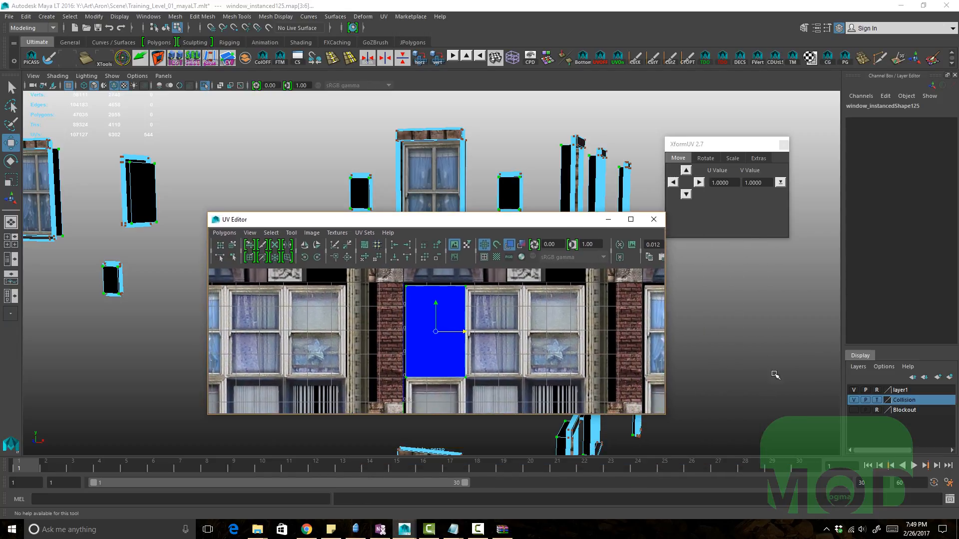
drag(663, 420, 851, 448)
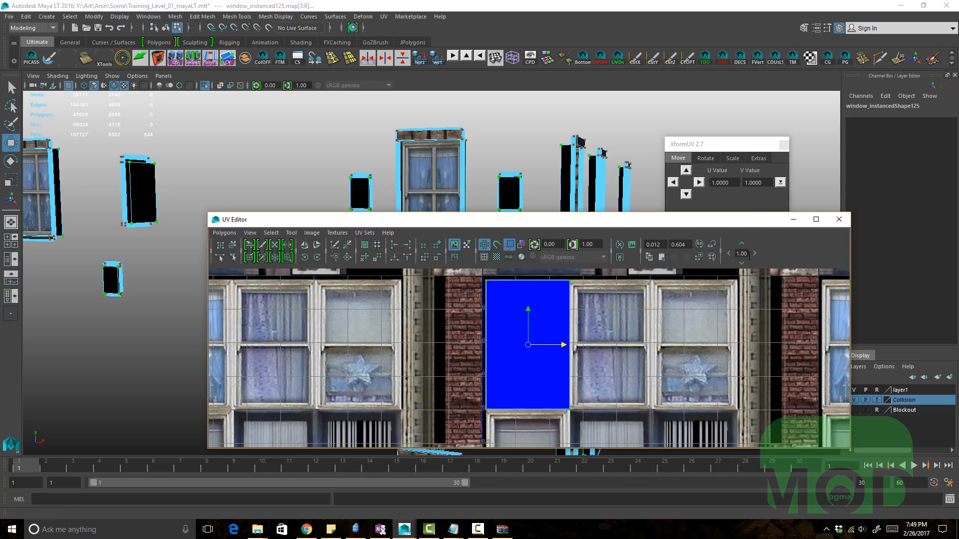
alt+middle_drag(644, 350, 374, 349)
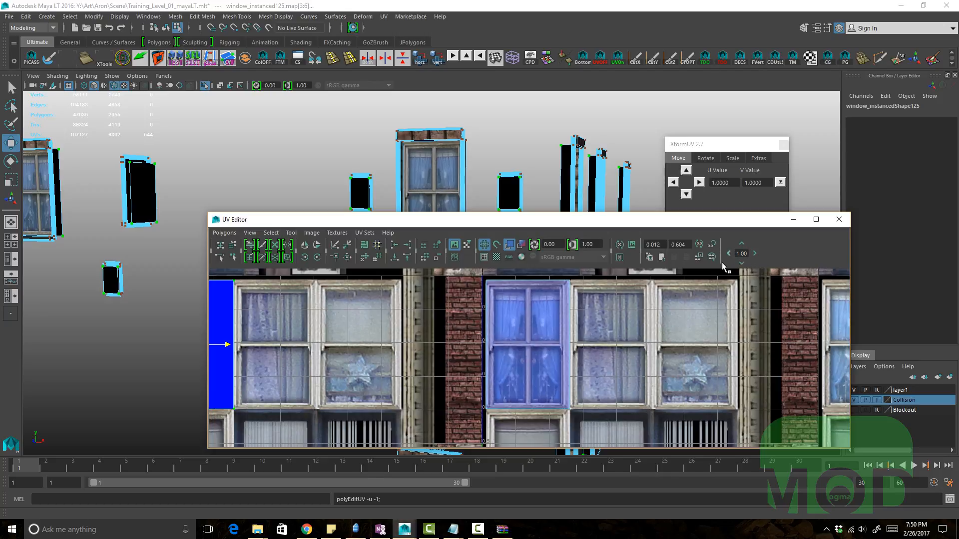
scroll(375, 352, down, 2)
scroll(527, 353, down, 2)
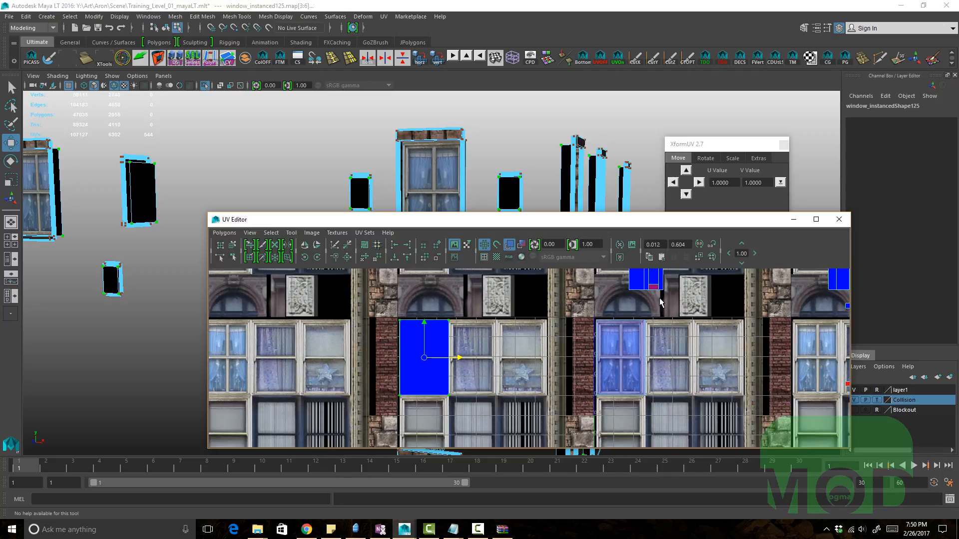
scroll(490, 370, down, 3)
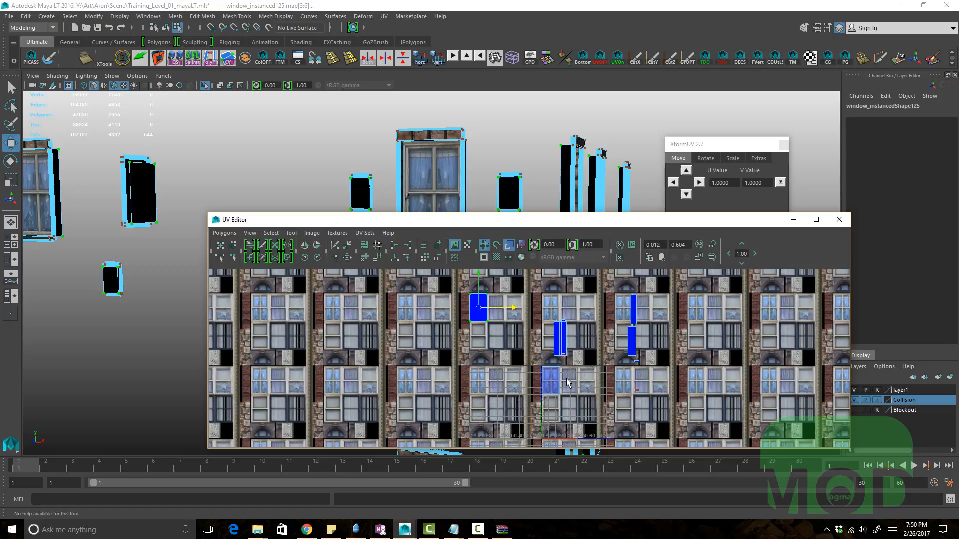
click(741, 263)
click(755, 253)
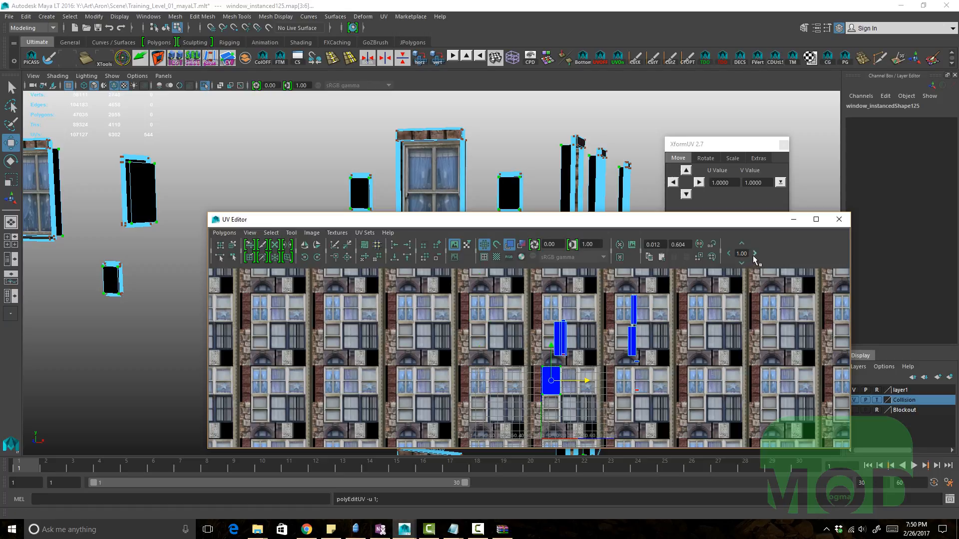
Step: Move the window UV shell one tile left, right, down and up with the XformUV Move arrows
alt+right_drag(595, 316, 736, 357)
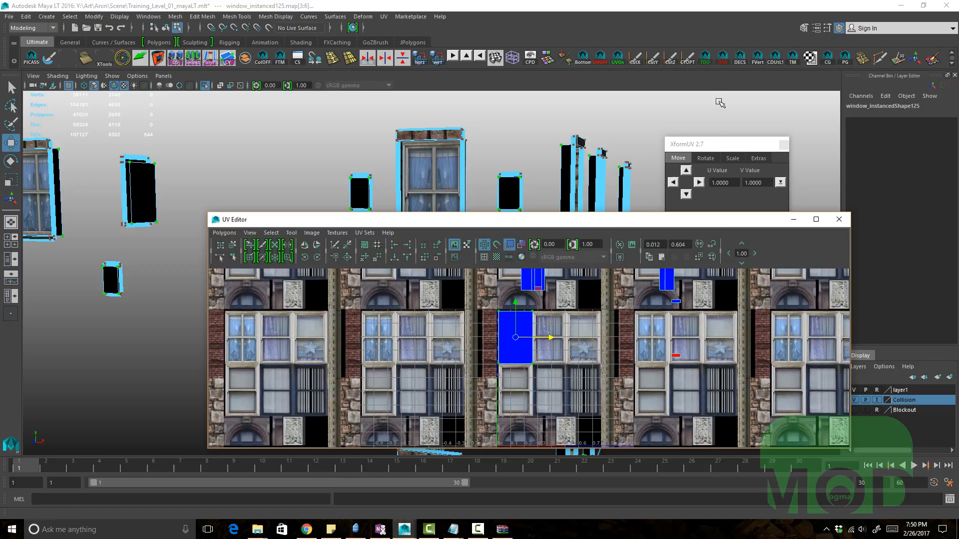
drag(716, 153, 672, 142)
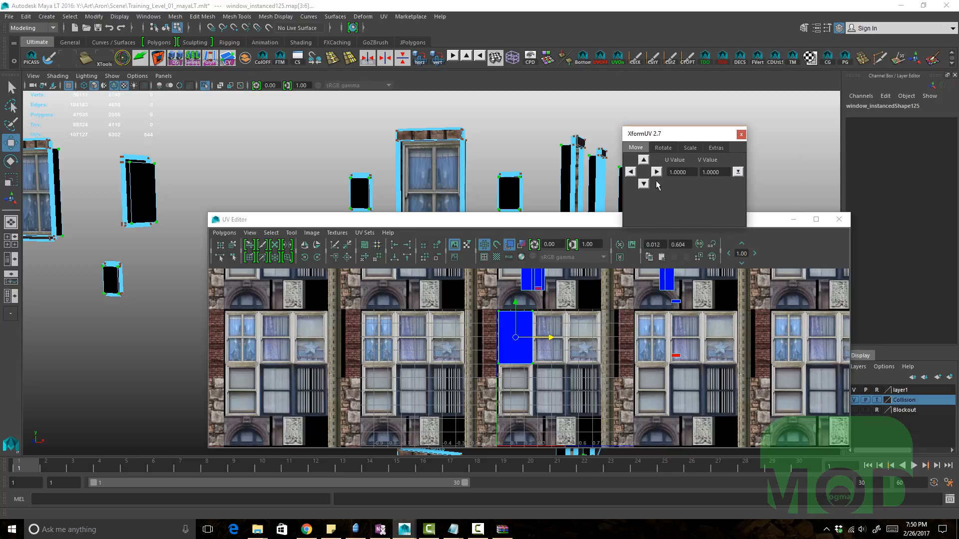
click(630, 172)
click(631, 172)
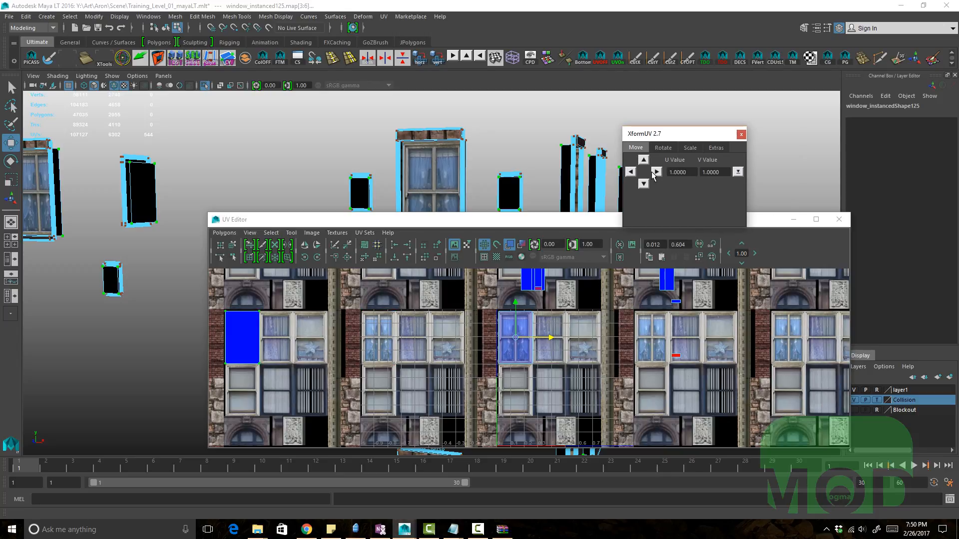
click(656, 171)
click(643, 184)
click(643, 160)
scroll(558, 300, down, 3)
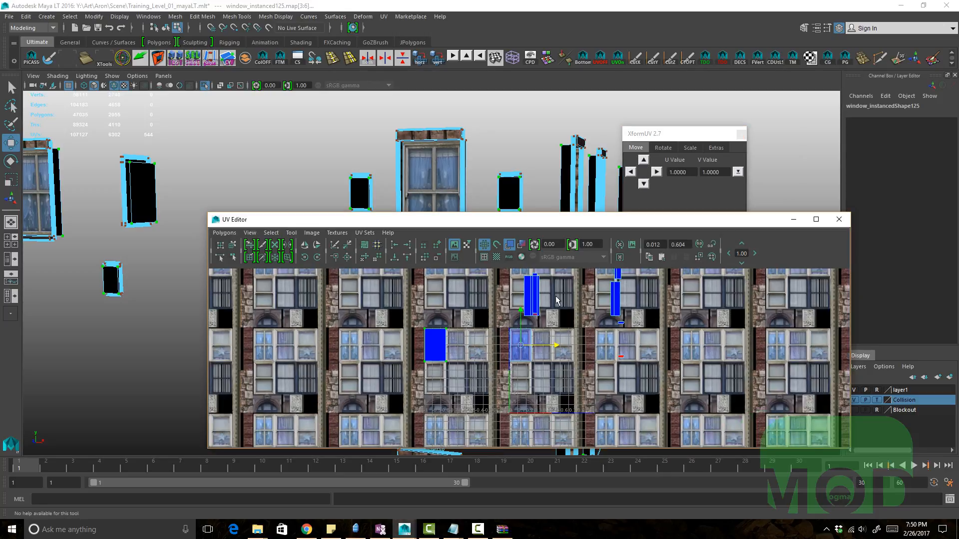
scroll(558, 300, down, 2)
click(643, 183)
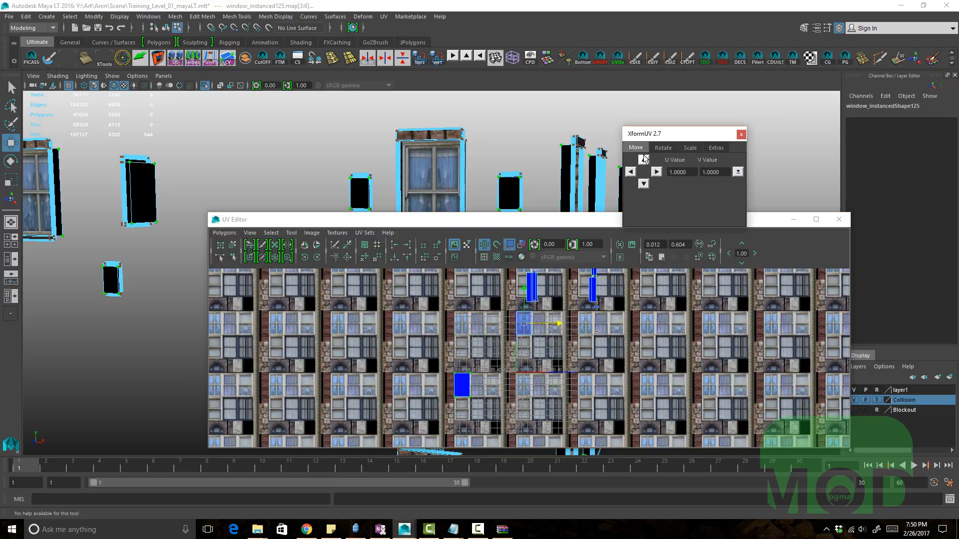
click(643, 159)
click(657, 172)
scroll(557, 330, up, 1)
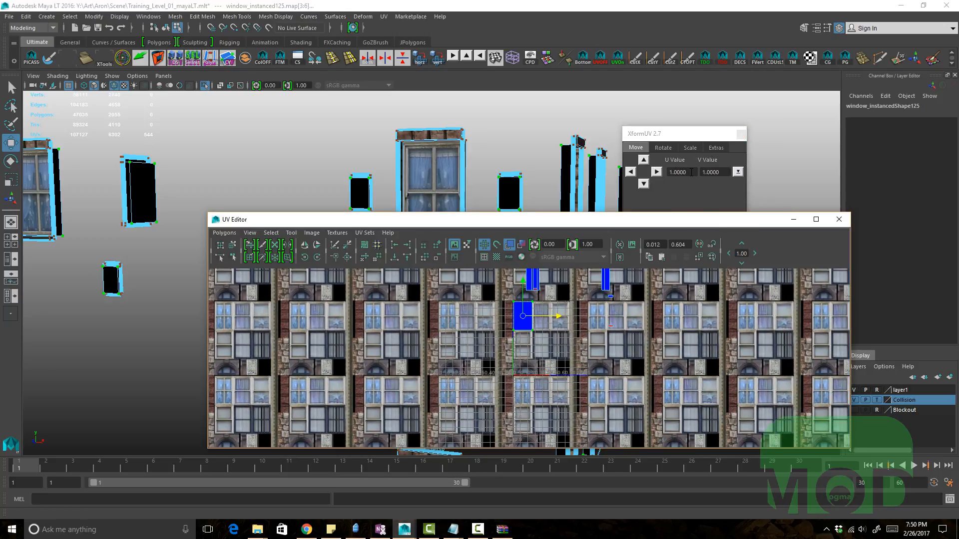
Step: Set the XformUV U value to 0.25 and move the window UV shell right by that amount
click(691, 172)
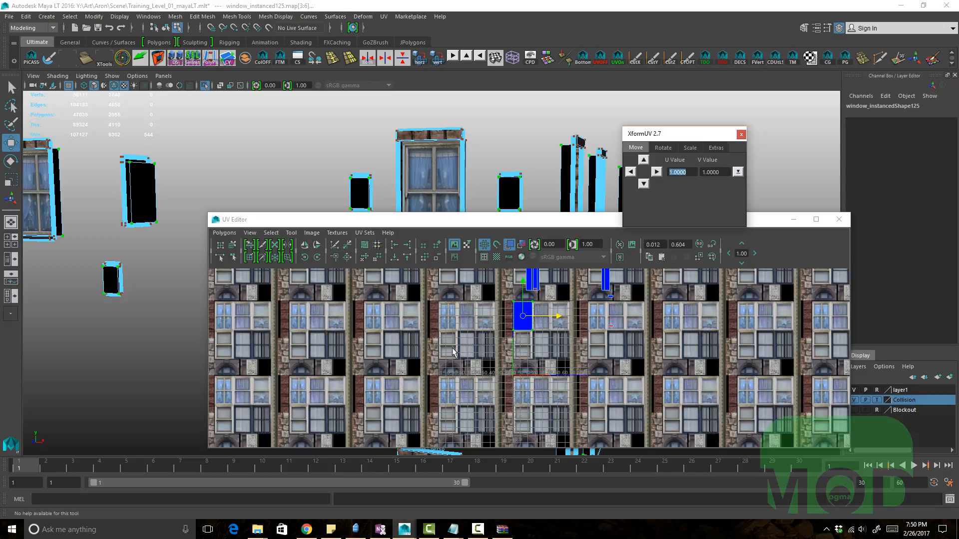
scroll(516, 322, up, 4)
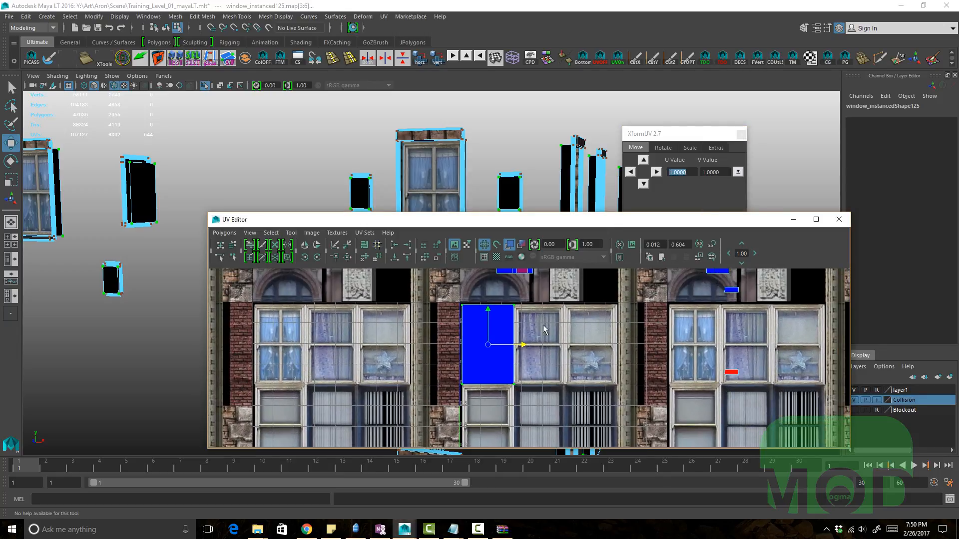
scroll(579, 352, up, 2)
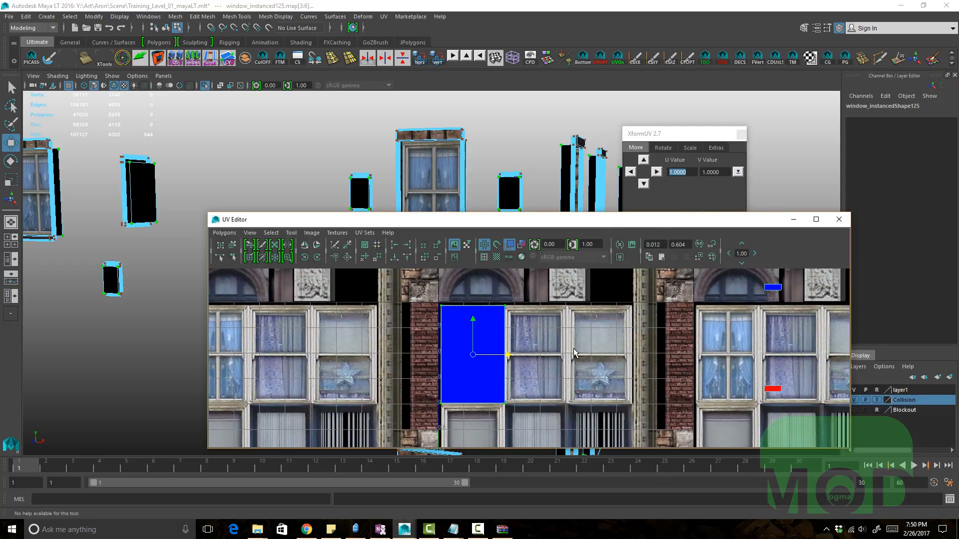
click(692, 172)
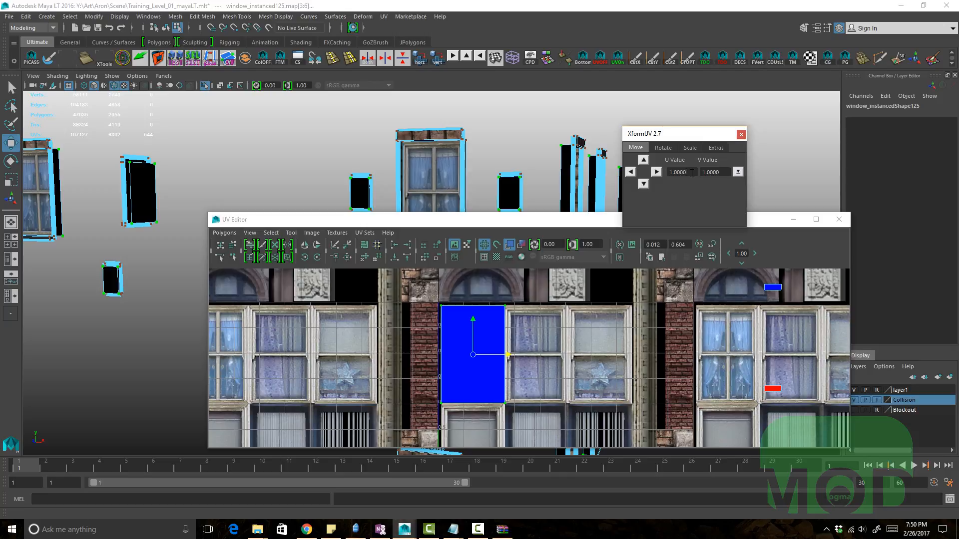
double_click(692, 172)
double_click(692, 171)
text(.25)
click(657, 172)
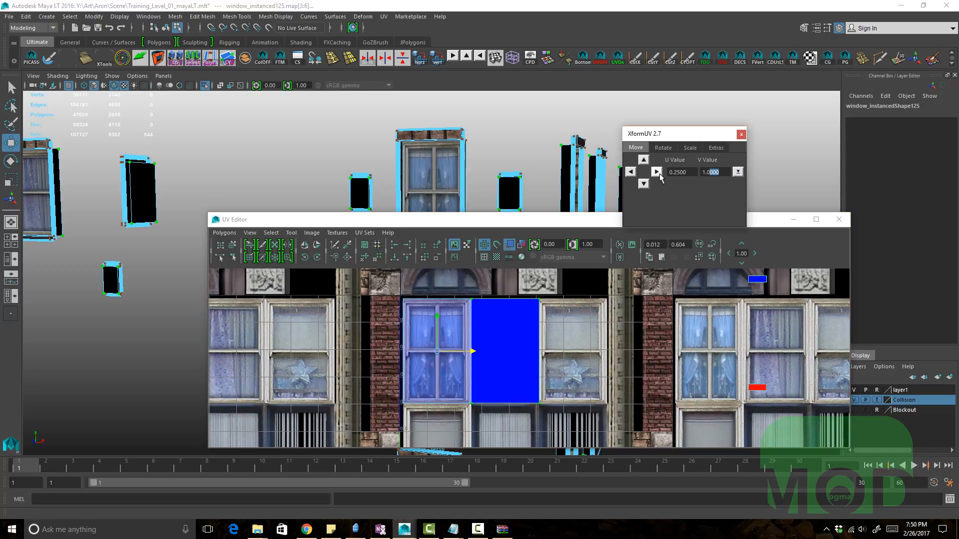
Step: Step the window UV shell left and right in 0.25 increments with the XformUV arrows to line it up on a texture window
click(659, 175)
alt+drag(160, 164, 534, 313)
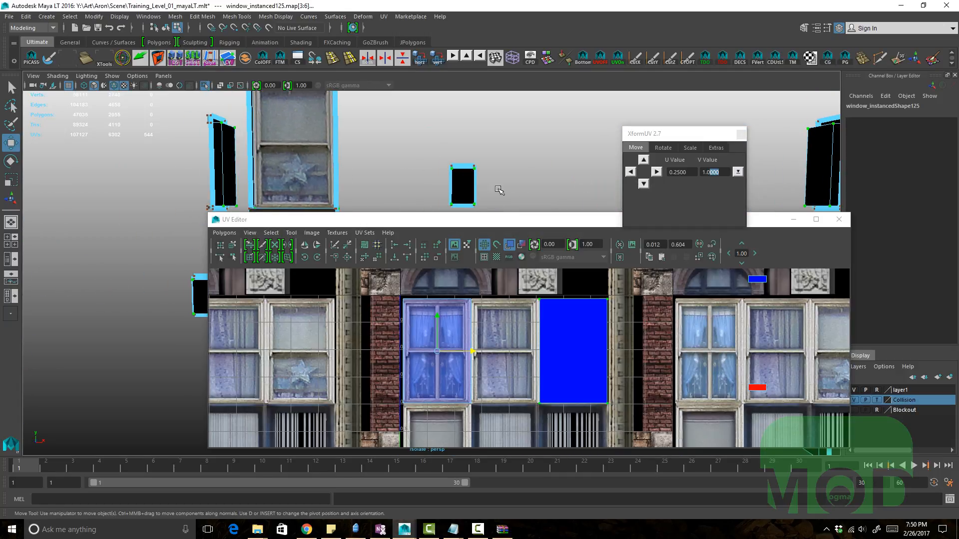
scroll(498, 187, down, 2)
drag(422, 223, 418, 260)
click(631, 172)
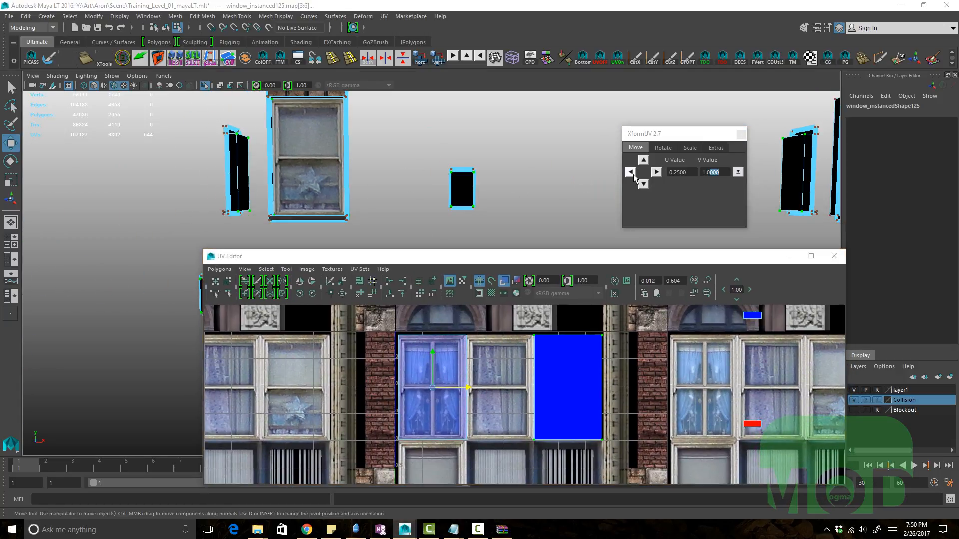
click(656, 171)
click(657, 172)
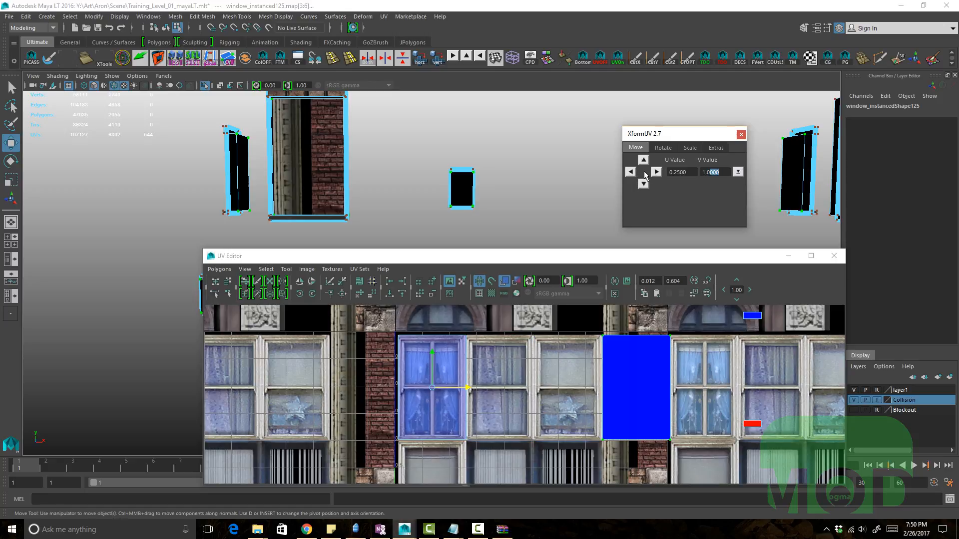
click(631, 172)
click(632, 171)
click(633, 172)
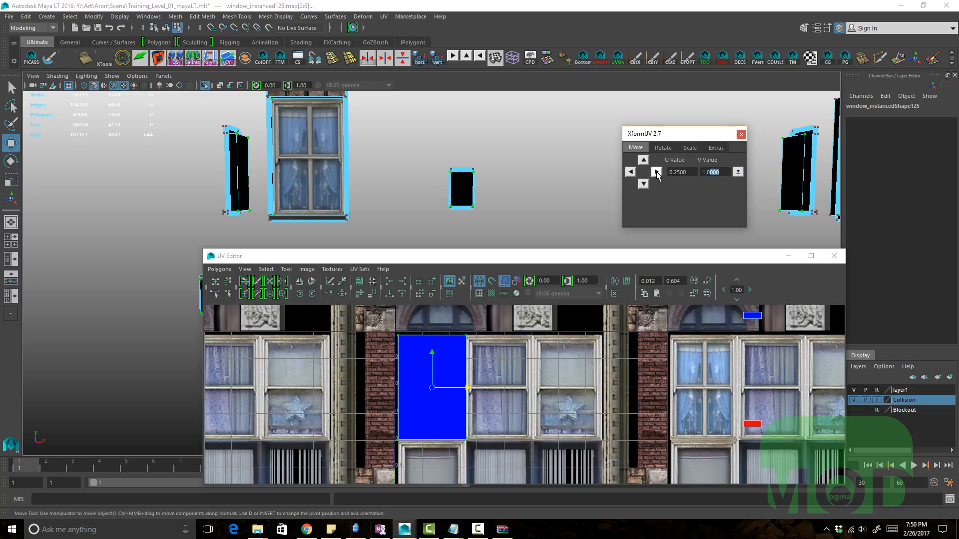
click(657, 173)
click(656, 172)
alt+right_drag(602, 389, 535, 394)
alt+middle_drag(536, 393, 530, 376)
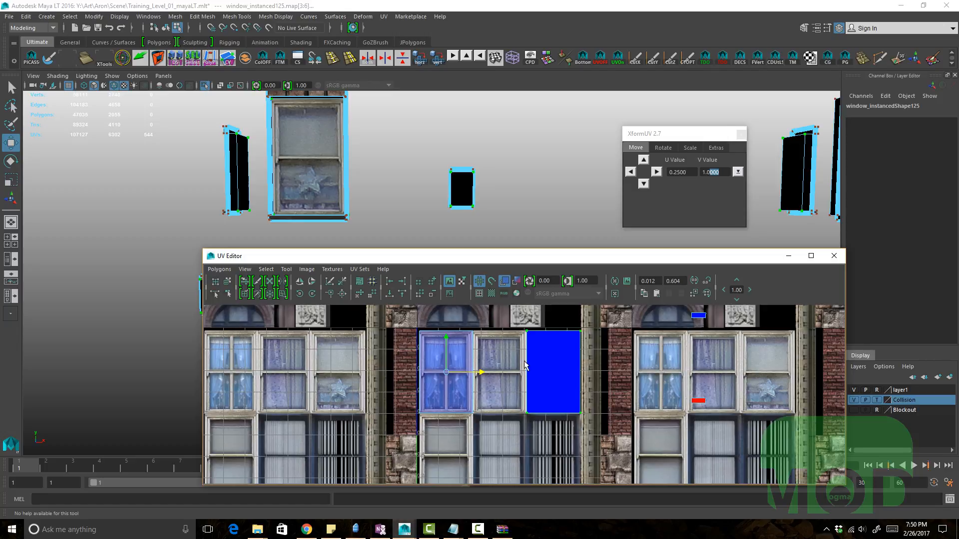
Step: Move the window UV shell down one tile with the XformUV arrow and undo the move
alt+right_drag(541, 374, 506, 368)
alt+middle_drag(506, 368, 517, 364)
alt+right_drag(591, 375, 536, 362)
alt+middle_drag(535, 361, 539, 358)
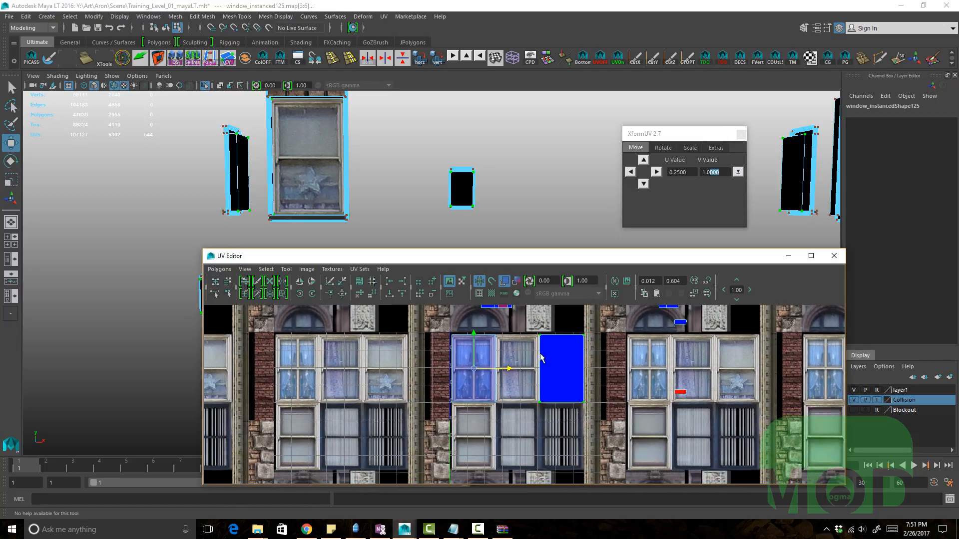
click(643, 184)
alt+right_drag(492, 350, 420, 332)
key(ctrl+z)
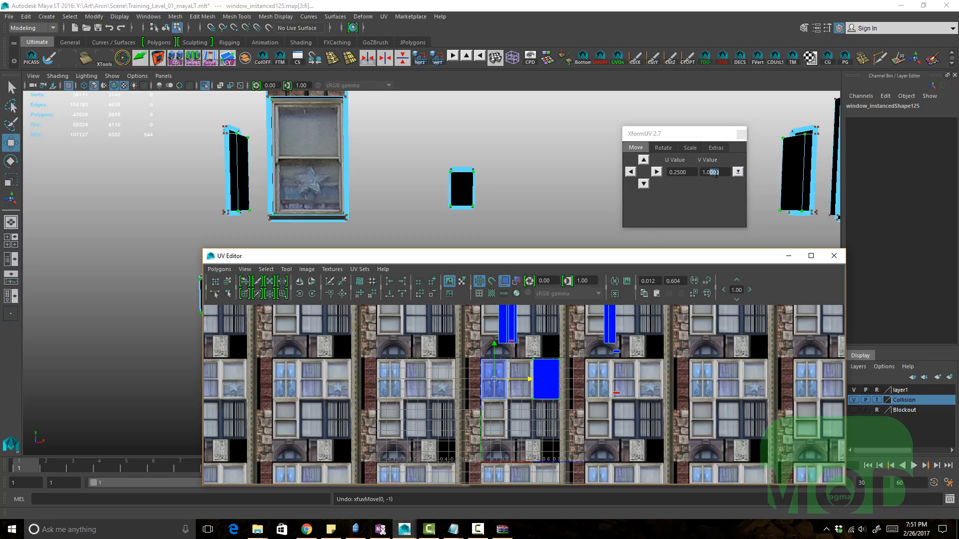
Step: Set the XformUV V value to 0.25, move the window UV shell down by it, and undo the move
click(714, 172)
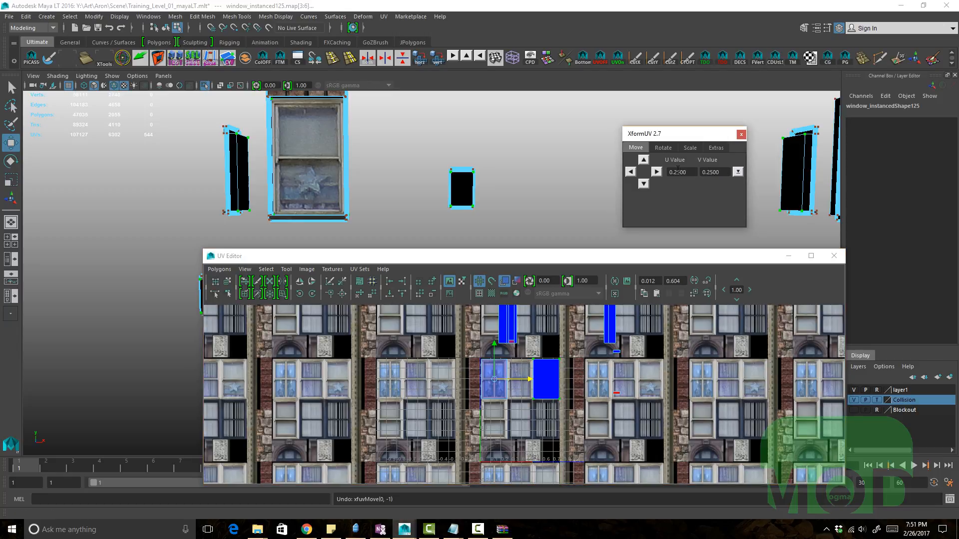
click(644, 184)
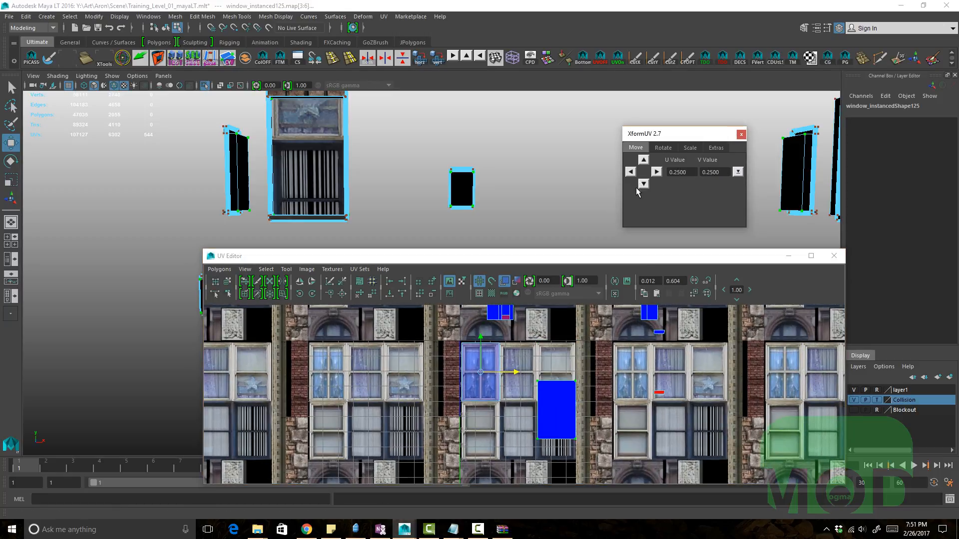
alt+middle_drag(460, 190, 484, 232)
key(ctrl+z)
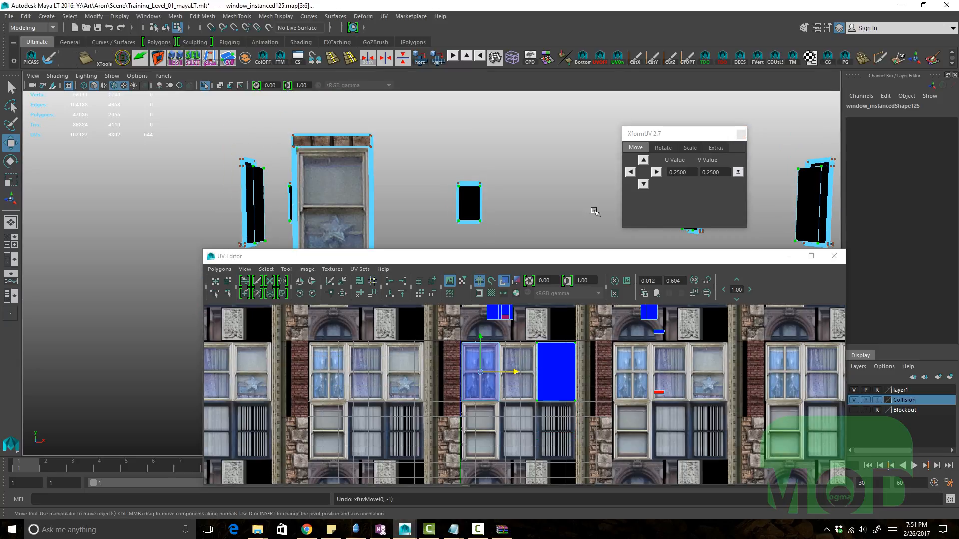
Step: Set the XformUV V value to 0.375 and test-move the window UV shell down, undoing the move
click(712, 172)
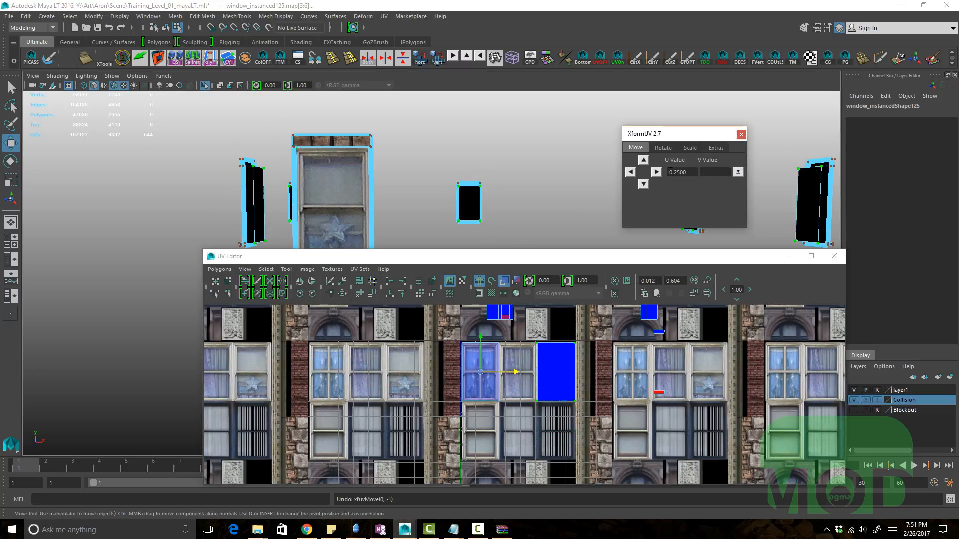
click(644, 184)
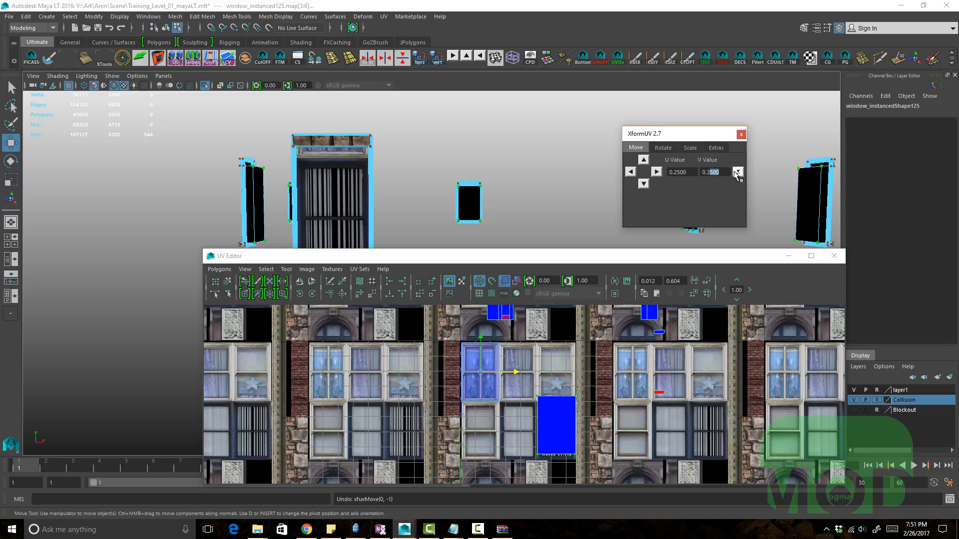
alt+middle_drag(523, 168, 495, 175)
key(ctrl+z)
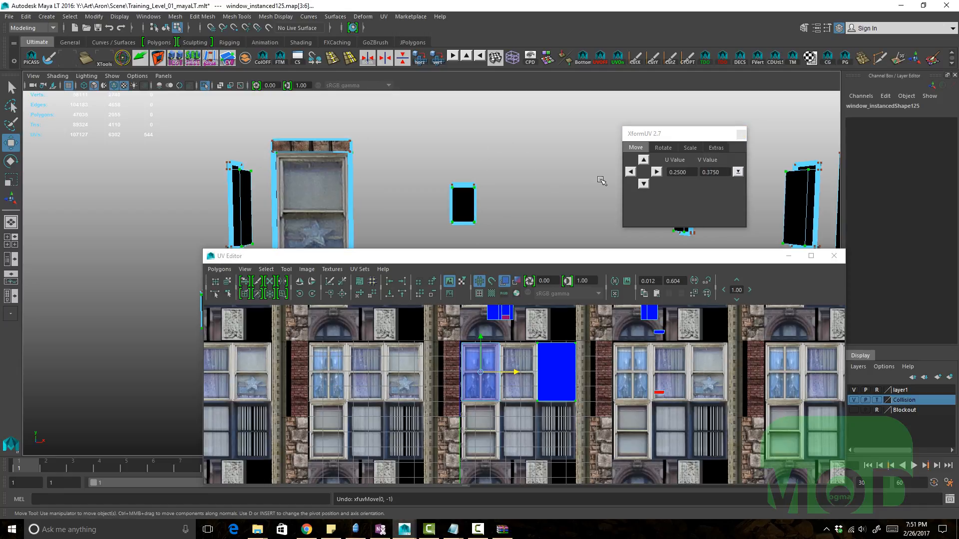
Step: Step the window UV shell down, left, up and right with the XformUV arrows using the 0.25 U and 0.375 V values
click(643, 183)
alt+drag(435, 141, 469, 190)
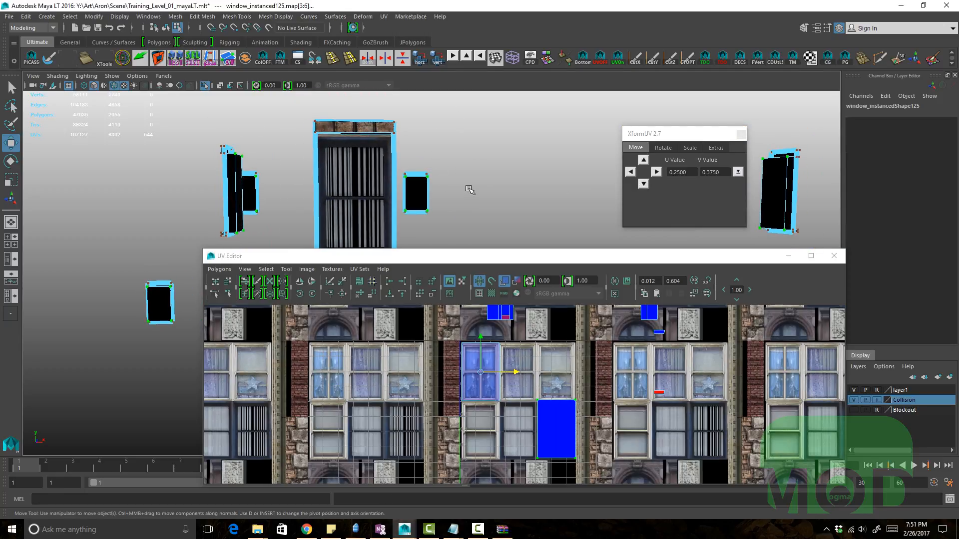
click(631, 171)
click(631, 171)
click(643, 163)
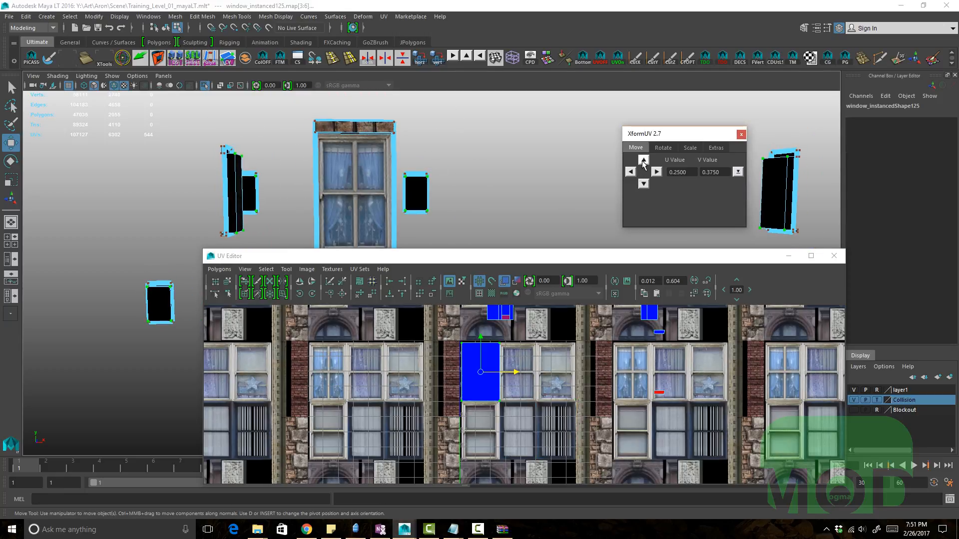
click(657, 172)
click(657, 172)
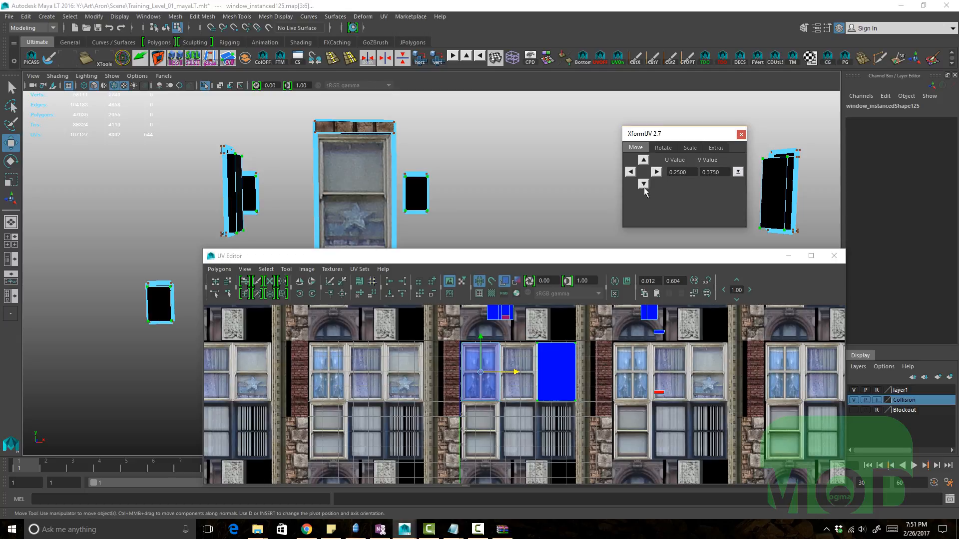
click(644, 183)
click(631, 172)
click(631, 171)
alt+drag(529, 175, 730, 185)
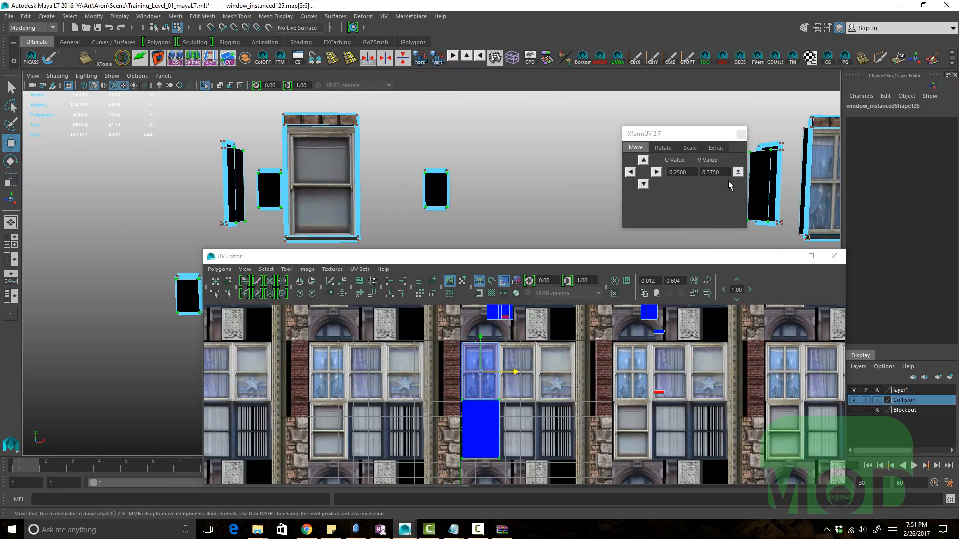
Step: Switch the XformUV move values to the 0.01 preset and nudge the window UV shell right four times
click(738, 173)
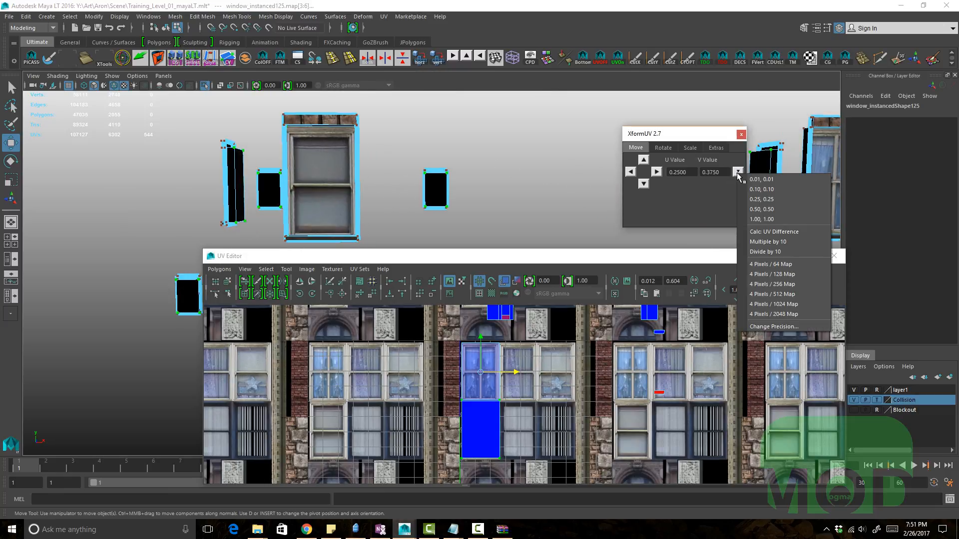
click(764, 182)
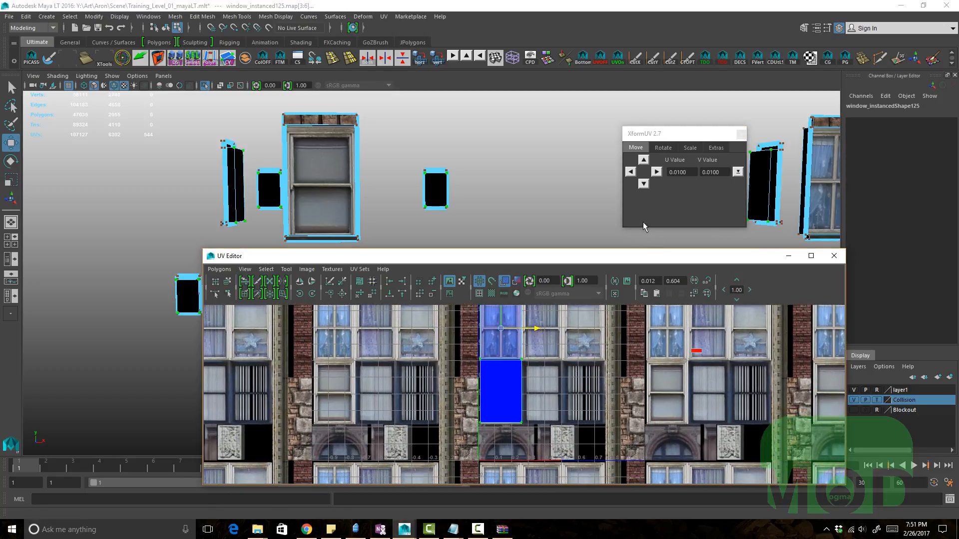
click(655, 172)
click(656, 172)
click(656, 172)
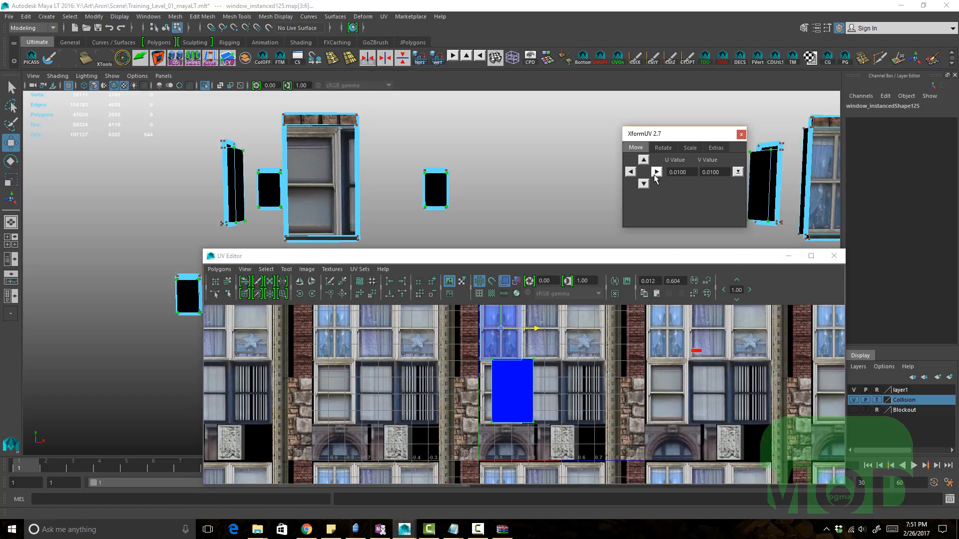
click(656, 172)
Step: Undo the recent window UV shell moves
scroll(435, 199, down, 5)
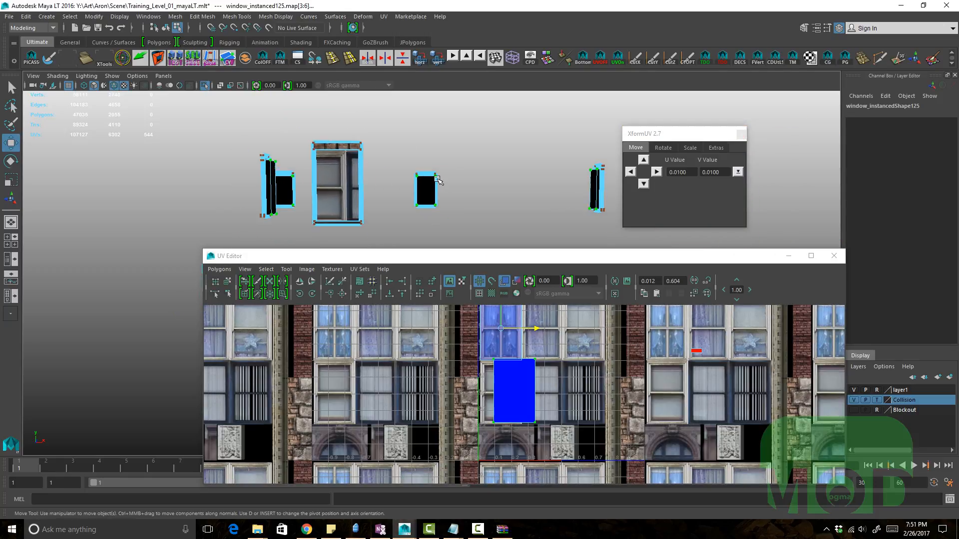
key(ctrl+z)
alt+drag(440, 198, 523, 146)
key(ctrl+1)
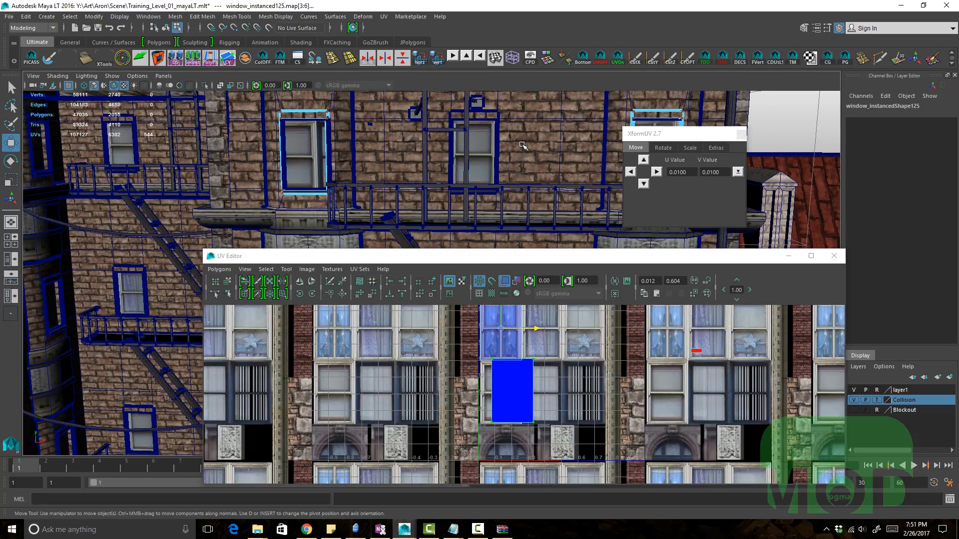
key(ctrl+1)
key(ctrl+z)
key(ctrl+z)
key(ctrl+z)
key(ctrl+z)
key(ctrl+z)
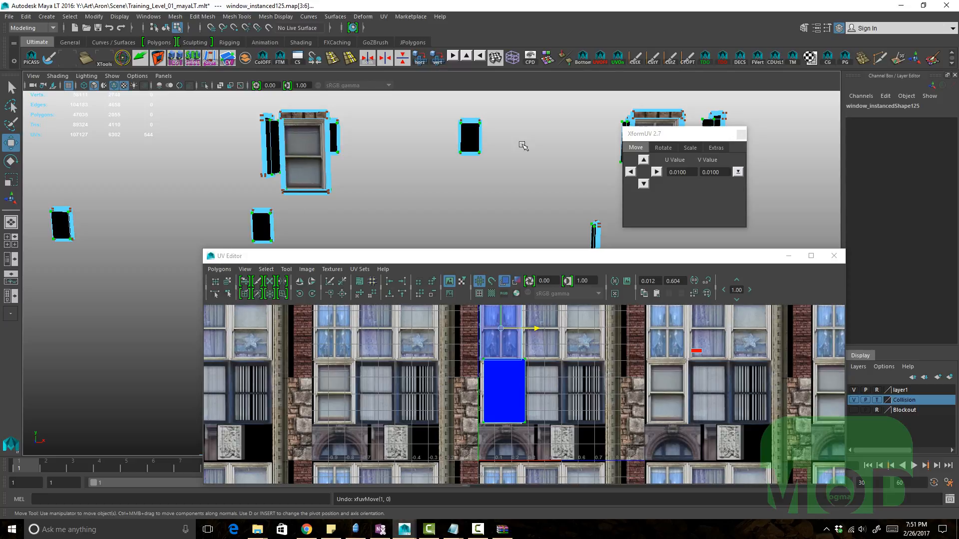
key(ctrl+1)
key(ctrl+1)
key(ctrl+z)
key(ctrl+z)
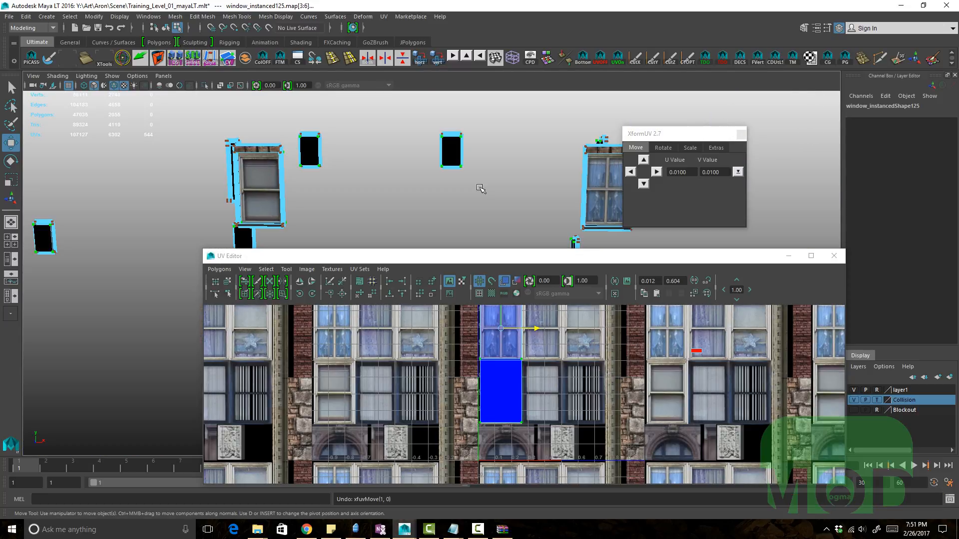
key(ctrl+z)
key(ctrl+z)
key(ctrl+z)
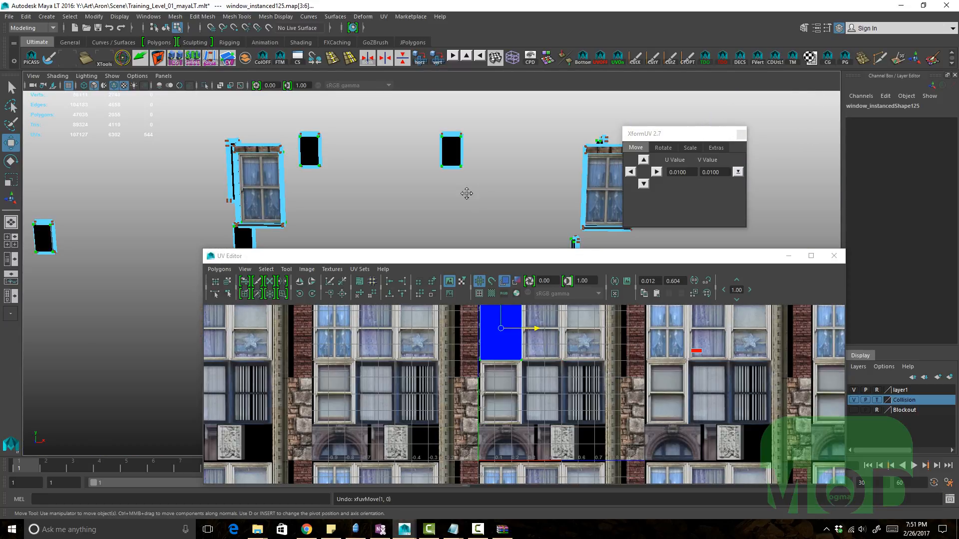
Step: Select a brick wall face in the viewport and select its UVs in the UV Editor
key(ctrl+1)
click(483, 192)
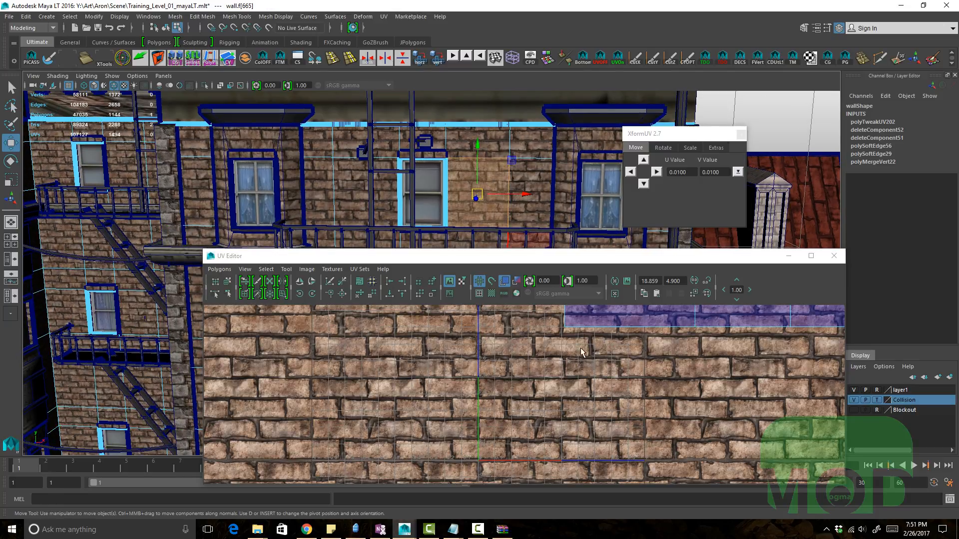
click(652, 348)
ctrl+right_drag(505, 384, 518, 356)
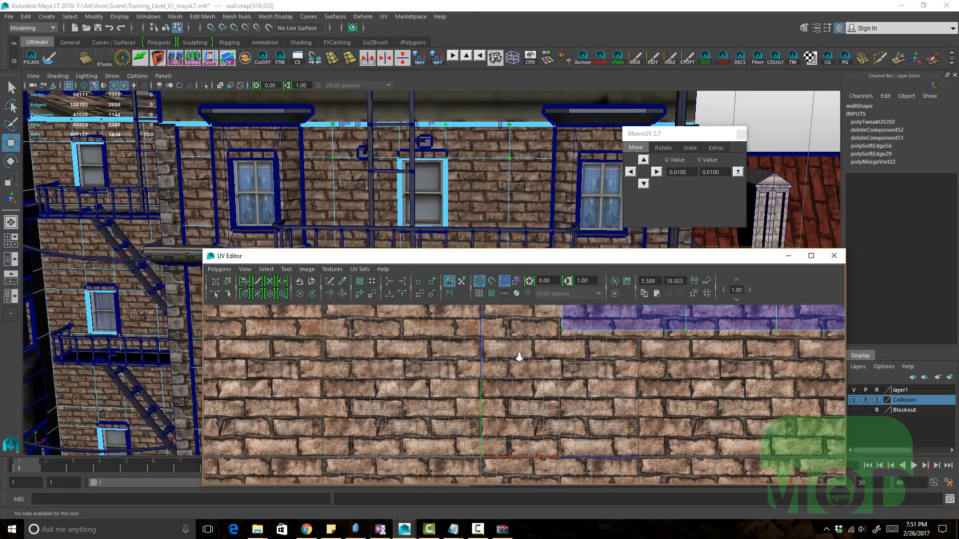
alt+middle_drag(518, 355, 511, 351)
Step: Nudge the wall UVs left in 0.01 steps with the XformUV left arrow
click(632, 174)
click(632, 173)
double_click(632, 172)
click(632, 172)
double_click(633, 173)
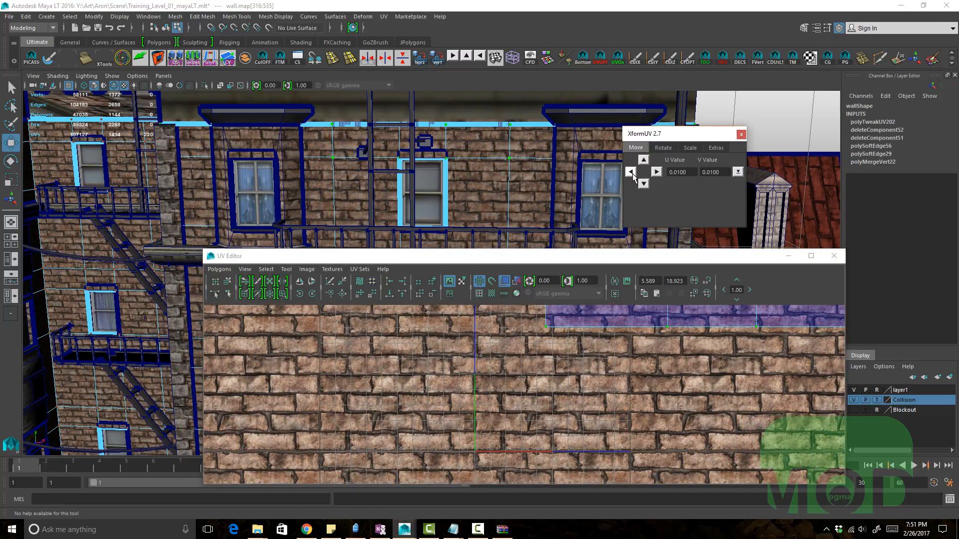
click(633, 173)
click(632, 173)
Step: Multiply the XformUV move values by 10 to 0.1 and move the wall UVs left twice
alt+right_drag(517, 163, 544, 158)
alt+middle_drag(545, 159, 477, 172)
click(737, 171)
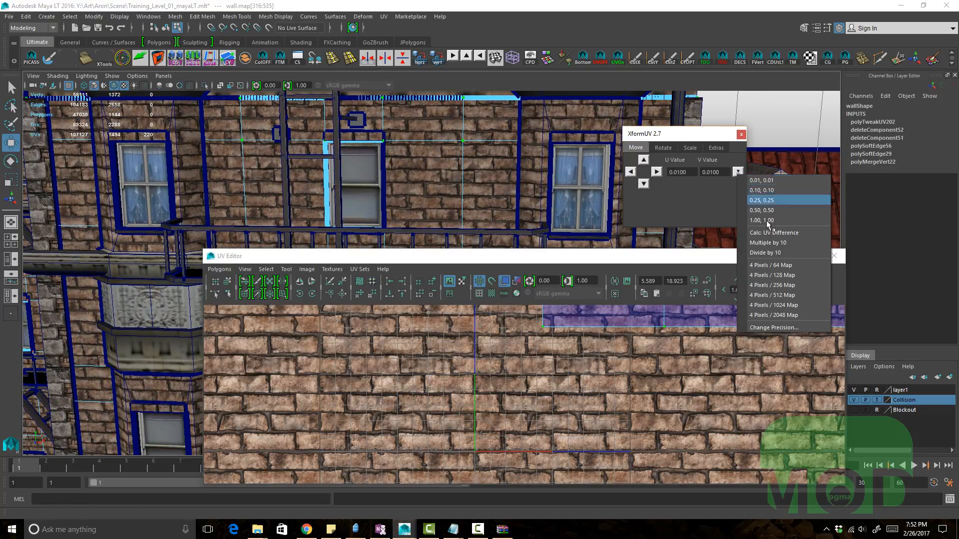
click(779, 244)
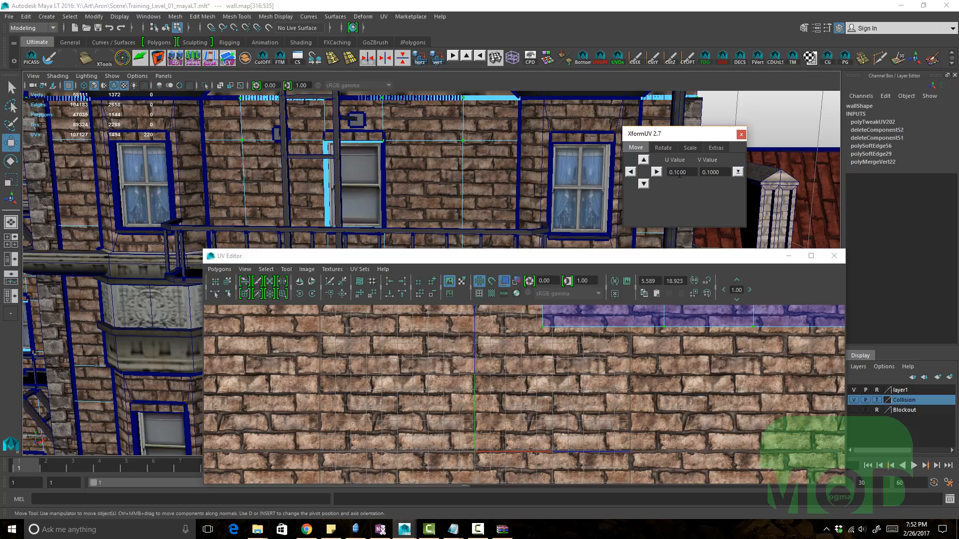
click(631, 172)
click(630, 172)
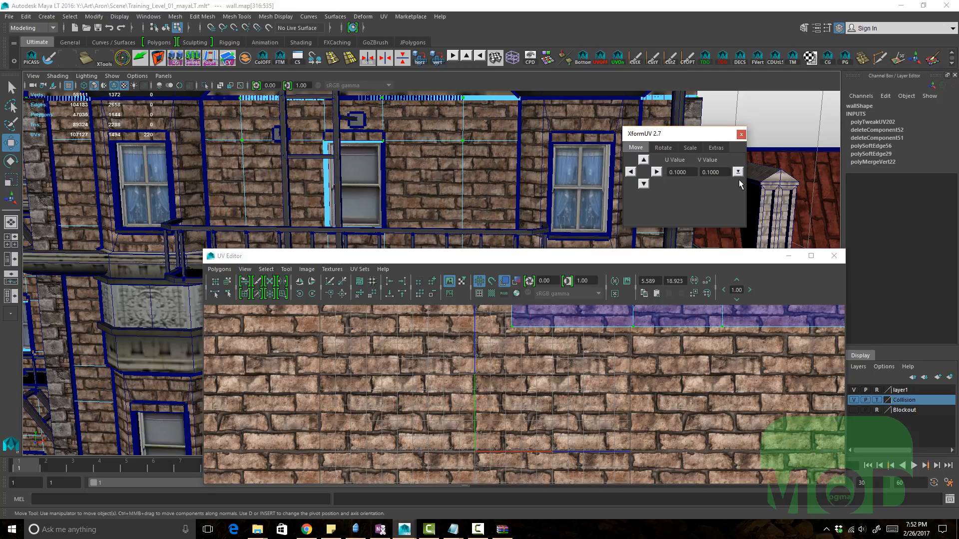
Step: Multiply the XformUV move values by 10 to 1.0 and move the wall UVs left twice
click(738, 172)
click(757, 245)
click(631, 172)
click(630, 172)
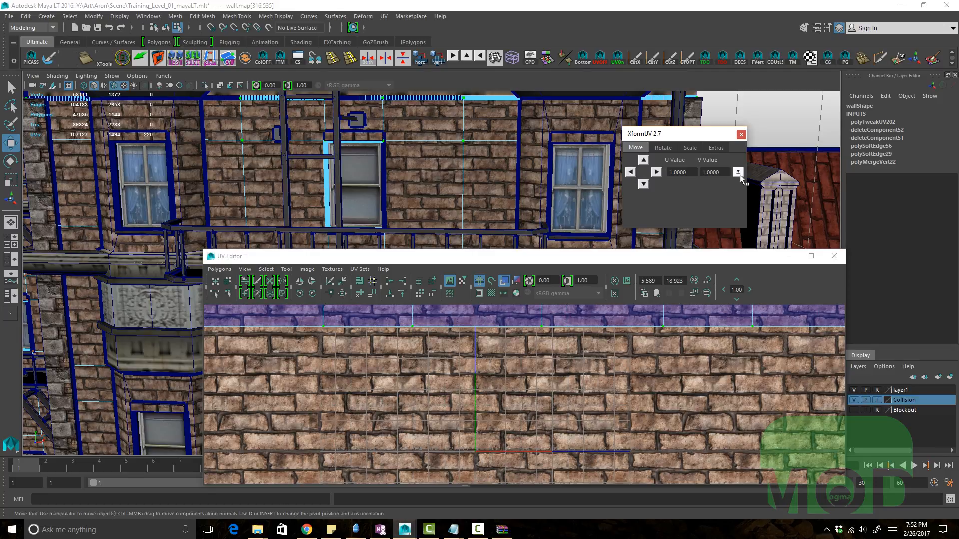
Step: Multiply the XformUV move values by 10 to 10.0 and move the wall UVs left once
click(738, 171)
click(778, 244)
click(630, 172)
Step: Divide the XformUV move values by 10 to 1.0
scroll(646, 372, down, 5)
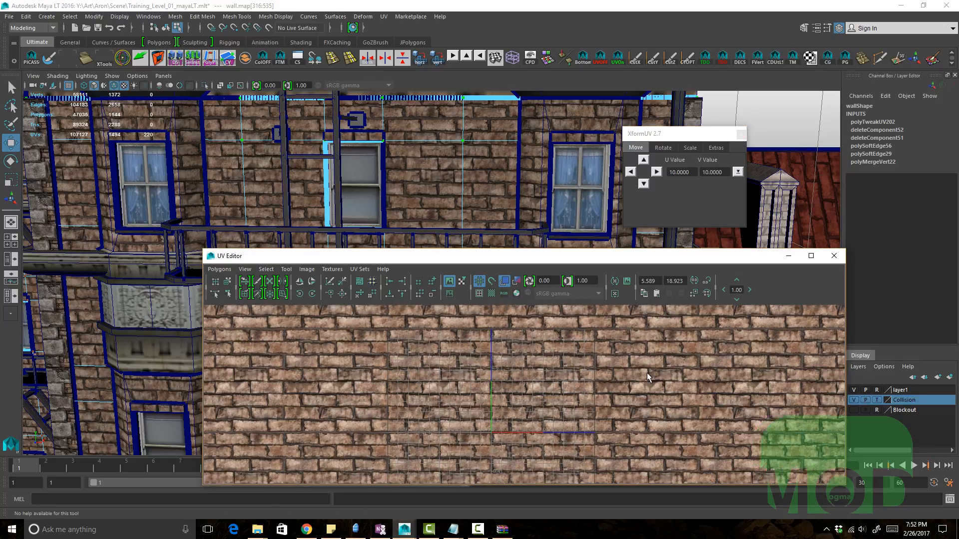
alt+middle_drag(349, 333, 506, 382)
scroll(513, 356, down, 1)
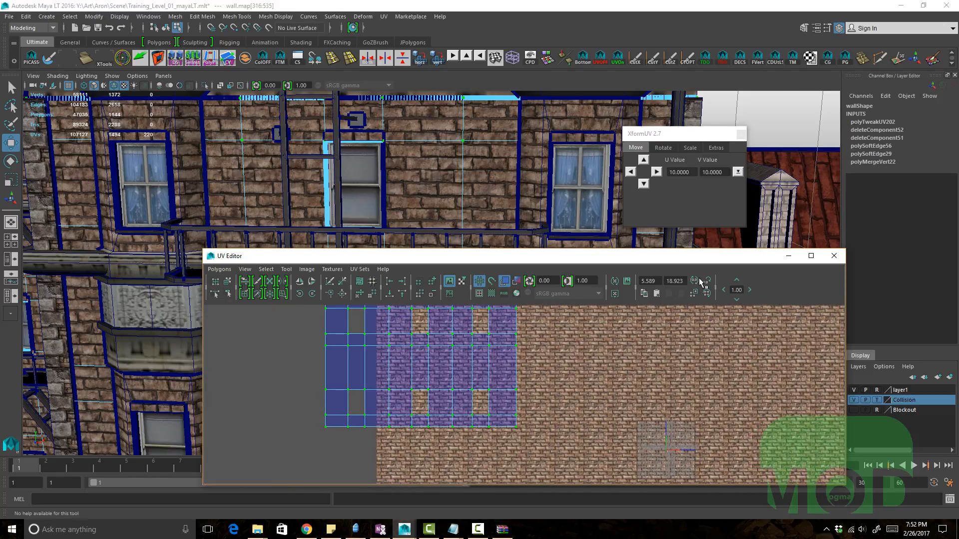
alt+middle_drag(621, 386, 563, 370)
scroll(559, 372, up, 3)
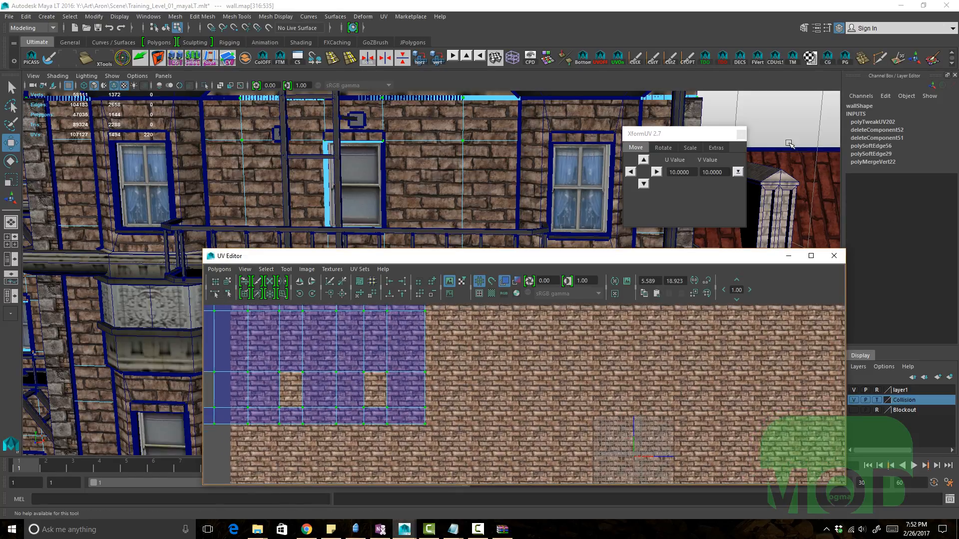
click(741, 173)
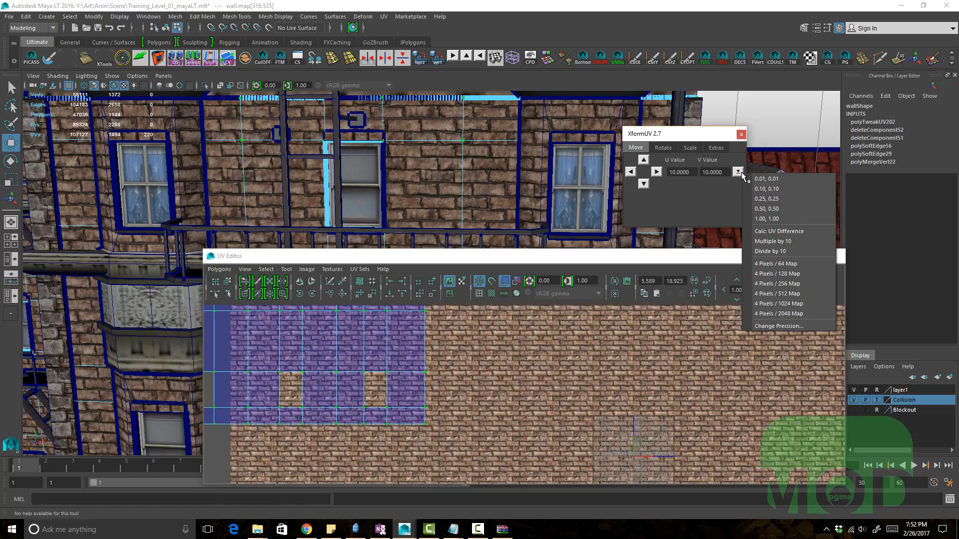
click(792, 250)
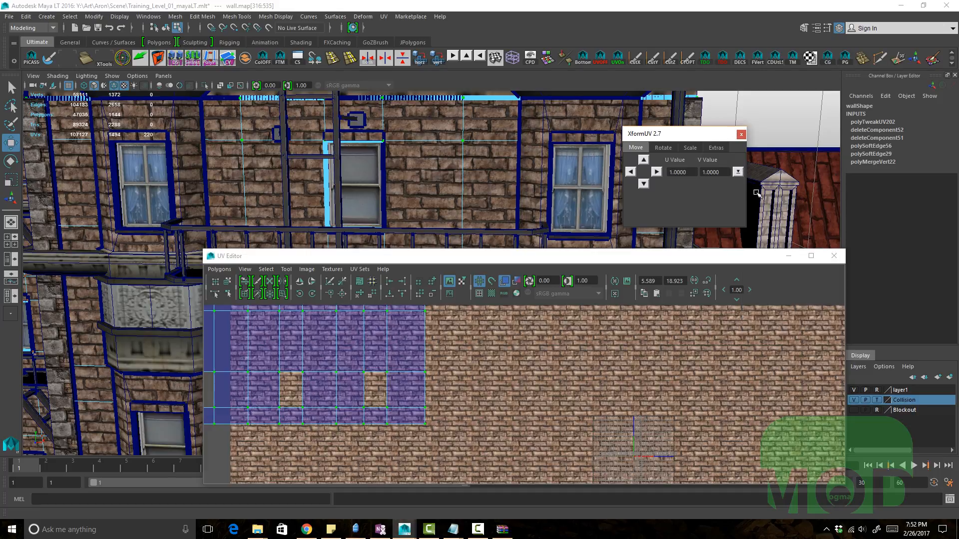
Step: Set the XformUV move values to the 0.50, 0.50 preset
scroll(661, 390, down, 2)
alt+middle_drag(670, 308, 653, 320)
click(738, 171)
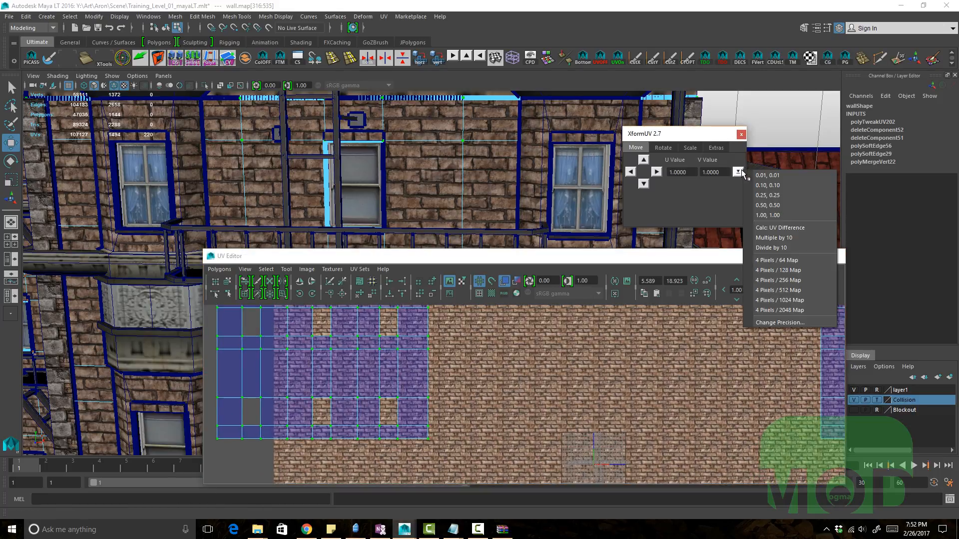
click(787, 206)
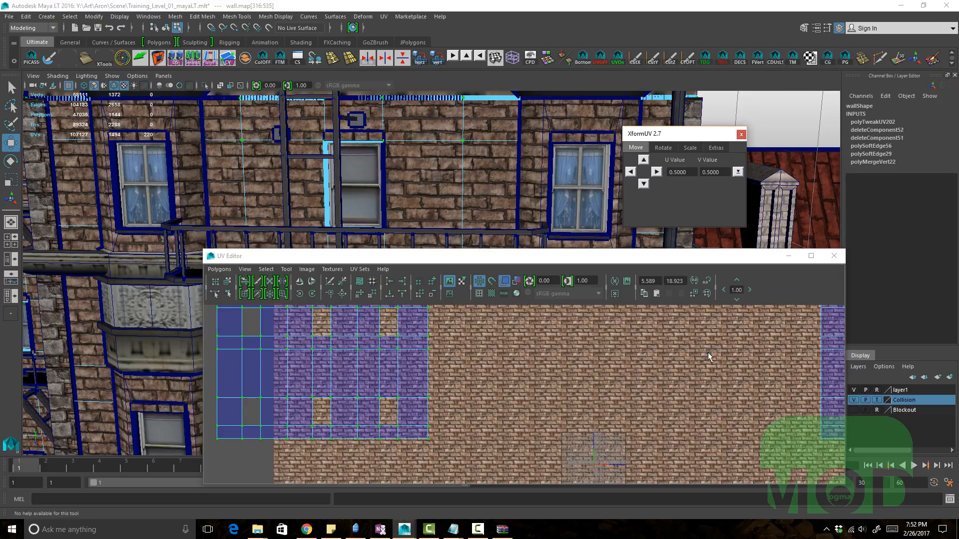
Step: Set the XformUV move values to the 4 Pixels / 1024 Map preset
alt+middle_drag(709, 352, 622, 332)
click(737, 172)
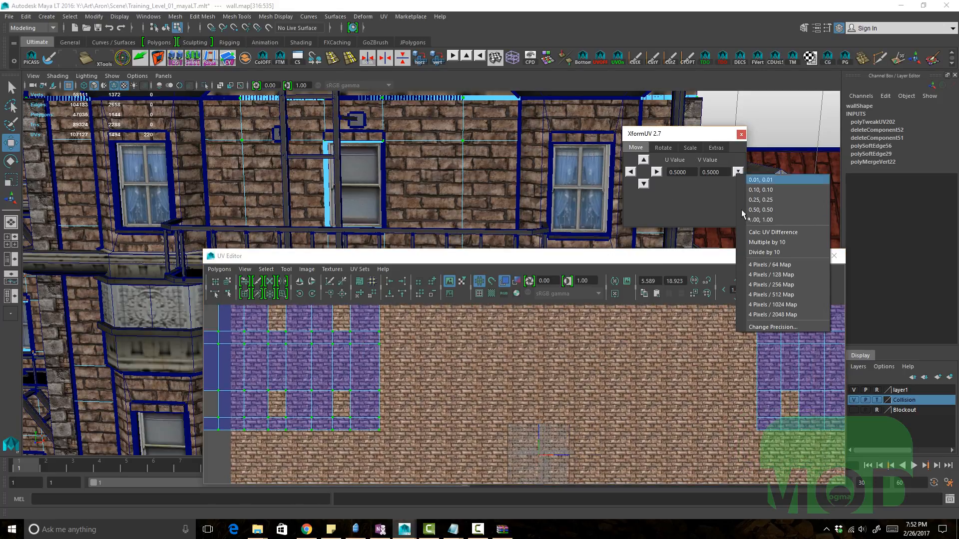
click(784, 303)
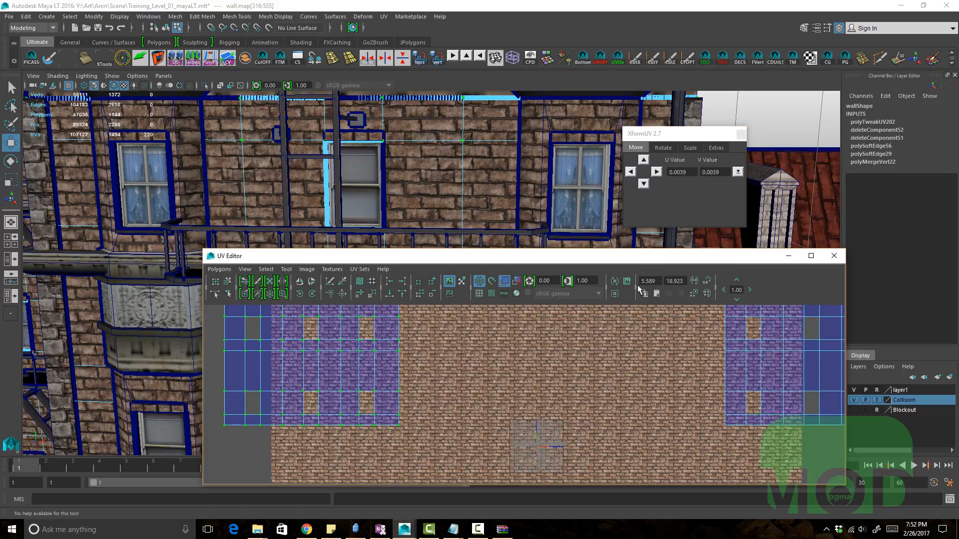
Step: Nudge the selected wall UVs right three times by the 1024-map pixel step
click(658, 172)
click(661, 172)
click(662, 172)
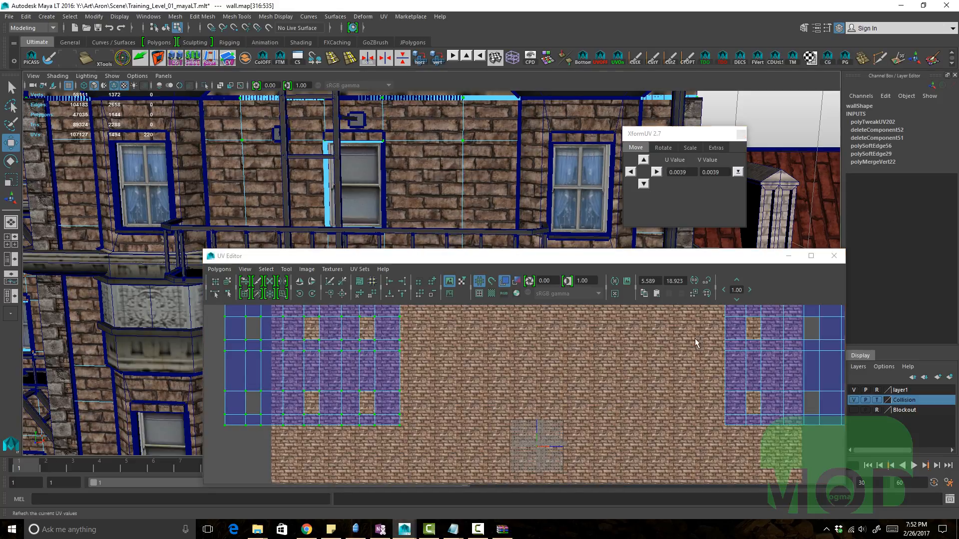
alt+right_drag(694, 338, 610, 393)
alt+middle_drag(610, 393, 630, 368)
alt+right_drag(630, 368, 550, 381)
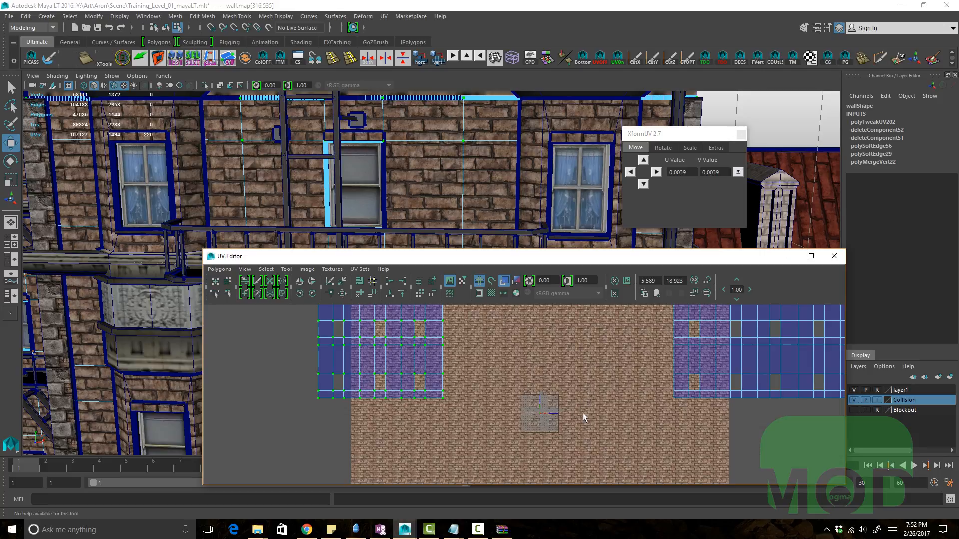
alt+middle_drag(501, 399, 495, 381)
alt+right_drag(495, 380, 739, 440)
alt+middle_drag(482, 378, 574, 428)
Step: Switch XformUV to its Rotate tab and inspect the selected wall UVs in the UV Editor
click(667, 152)
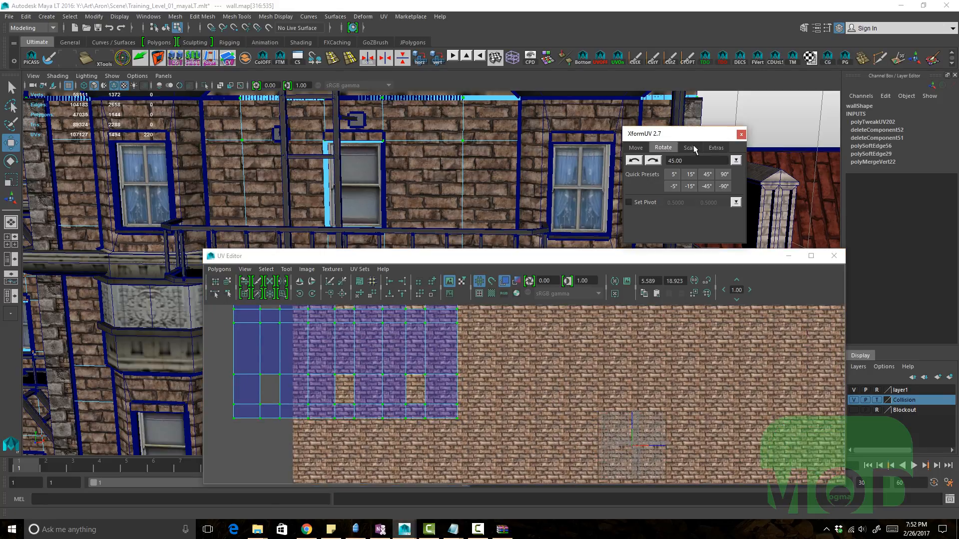
alt+right_drag(514, 327, 416, 341)
alt+middle_drag(416, 341, 510, 387)
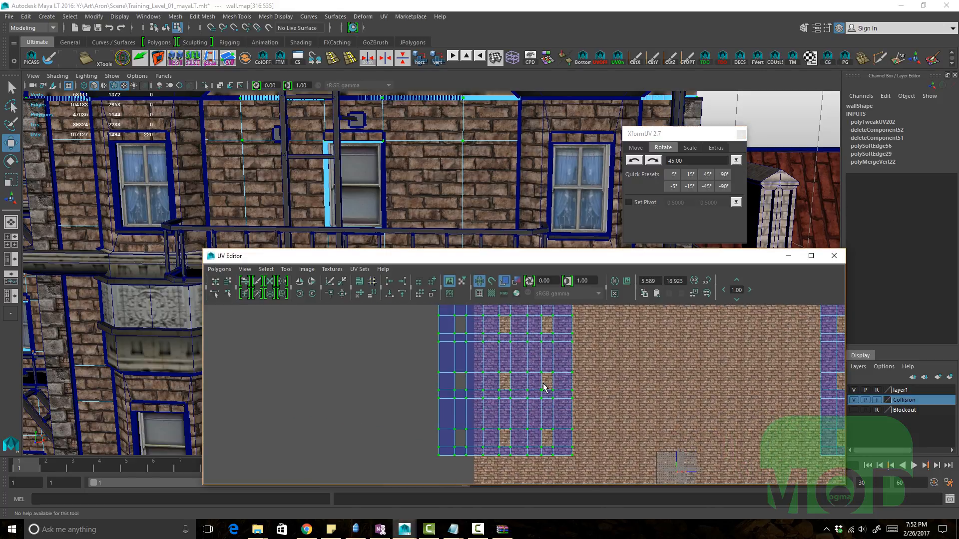
alt+right_drag(545, 389, 489, 382)
alt+middle_drag(490, 382, 492, 398)
click(393, 379)
alt+right_drag(393, 379, 315, 358)
alt+middle_drag(316, 359, 311, 365)
alt+right_drag(527, 417, 417, 452)
alt+middle_drag(416, 452, 409, 465)
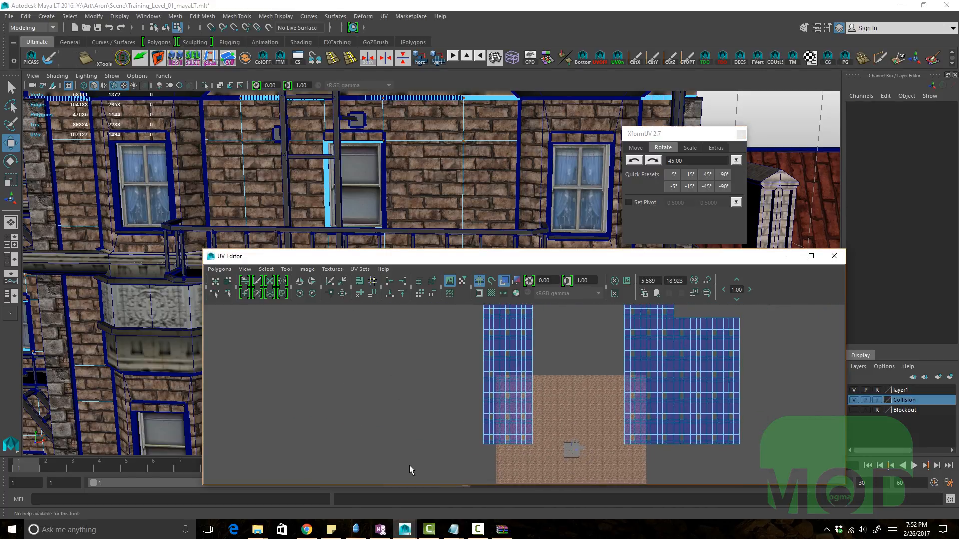
drag(537, 436, 498, 424)
ctrl+right_drag(500, 424, 650, 414)
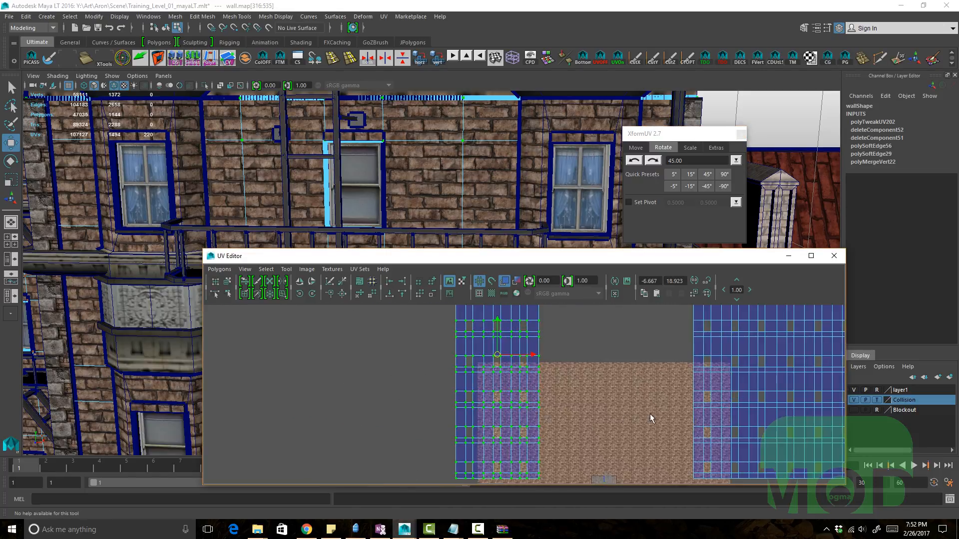
alt+middle_drag(649, 413, 652, 387)
alt+right_drag(652, 387, 651, 383)
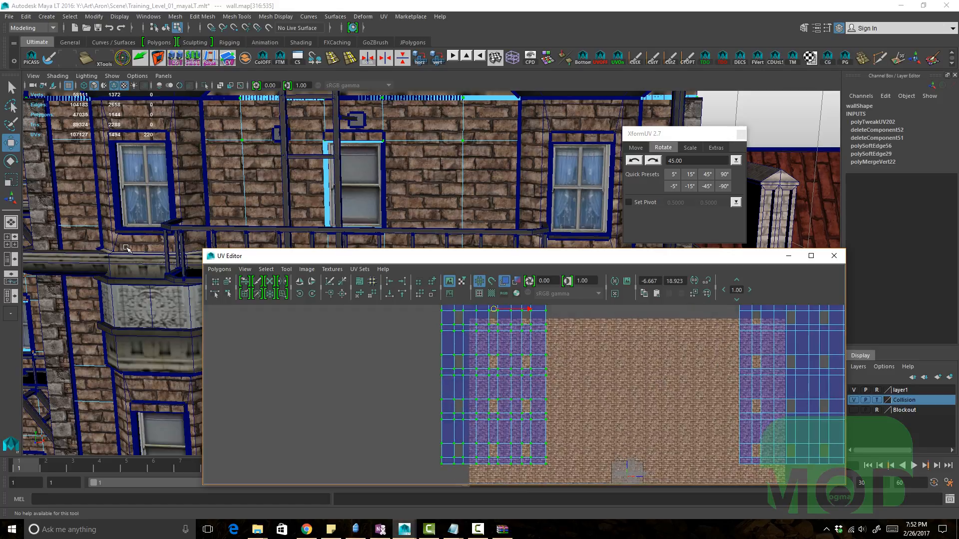
Step: Try the UV Editor's own flip and rotate tools on the wall UVs, undoing the flip
click(300, 281)
key(ctrl+z)
alt+middle_drag(448, 361, 479, 408)
click(313, 294)
click(312, 295)
alt+right_drag(480, 408, 458, 406)
click(313, 293)
click(314, 292)
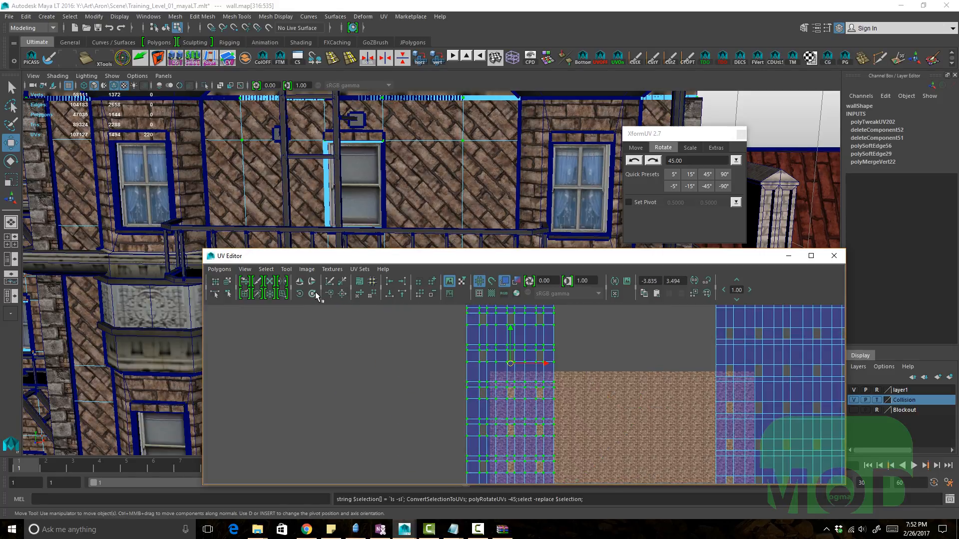
click(314, 293)
click(314, 293)
click(314, 293)
click(314, 293)
alt+middle_drag(497, 453, 498, 368)
alt+right_drag(498, 368, 742, 419)
alt+middle_drag(621, 372, 607, 422)
alt+right_drag(569, 386, 602, 393)
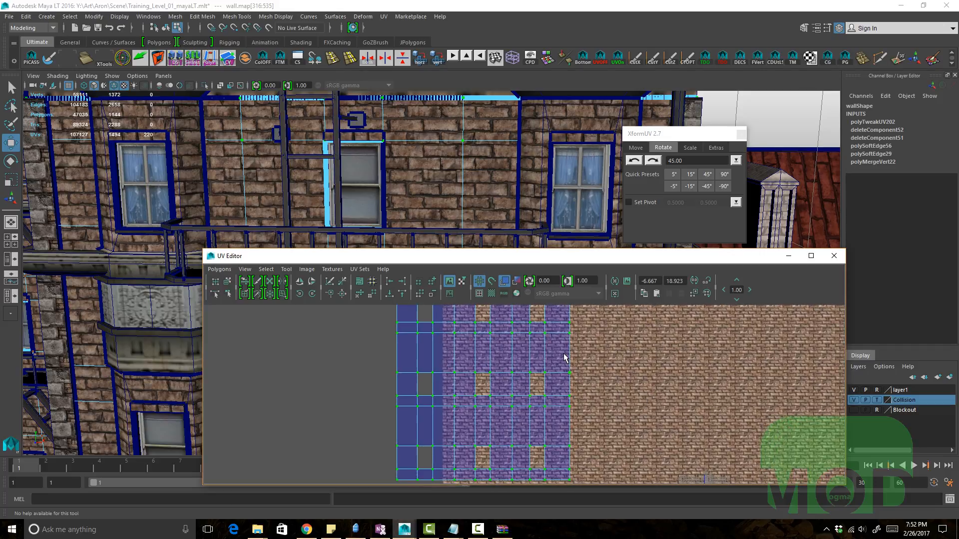
Step: Rotate the wall UVs 45° clockwise and counterclockwise with XformUV's rotate buttons
click(652, 161)
alt+drag(507, 180, 645, 187)
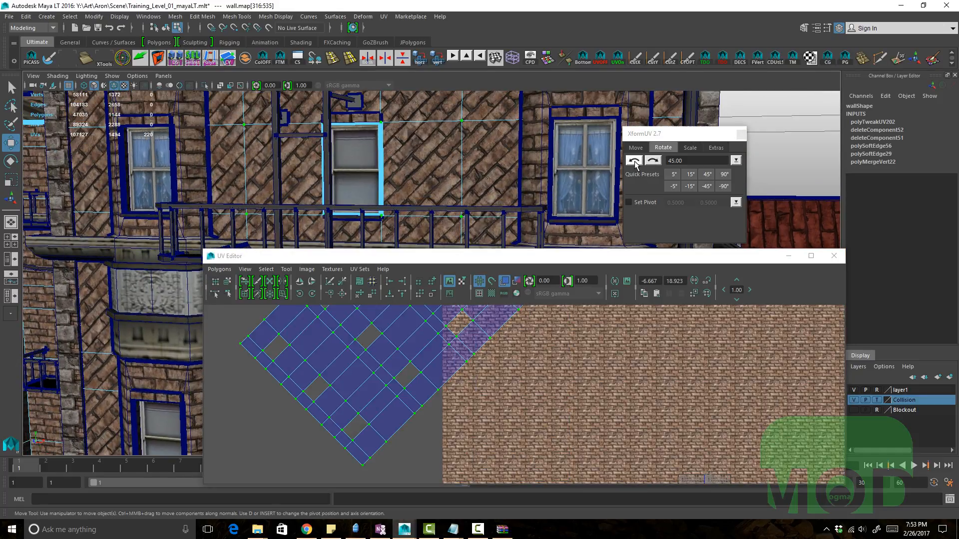
click(636, 164)
click(635, 164)
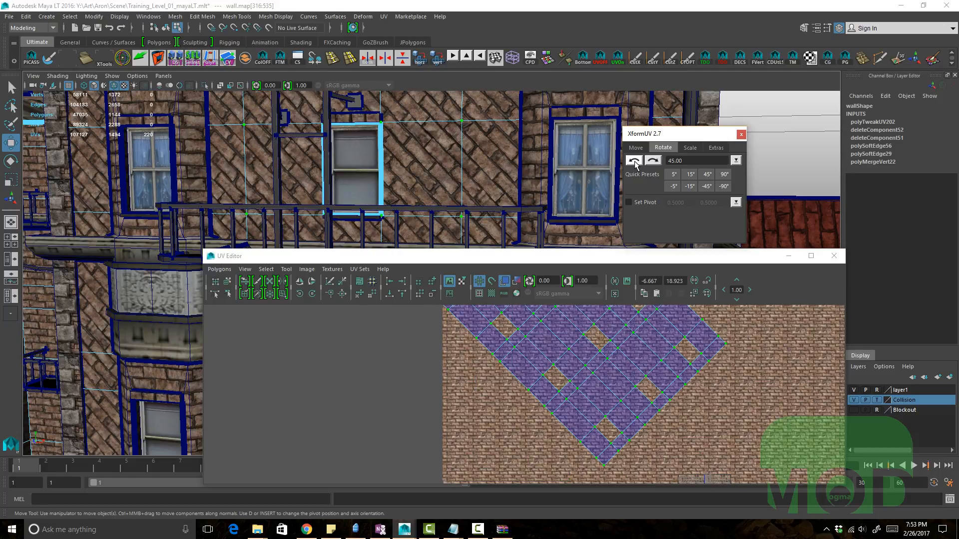
click(653, 162)
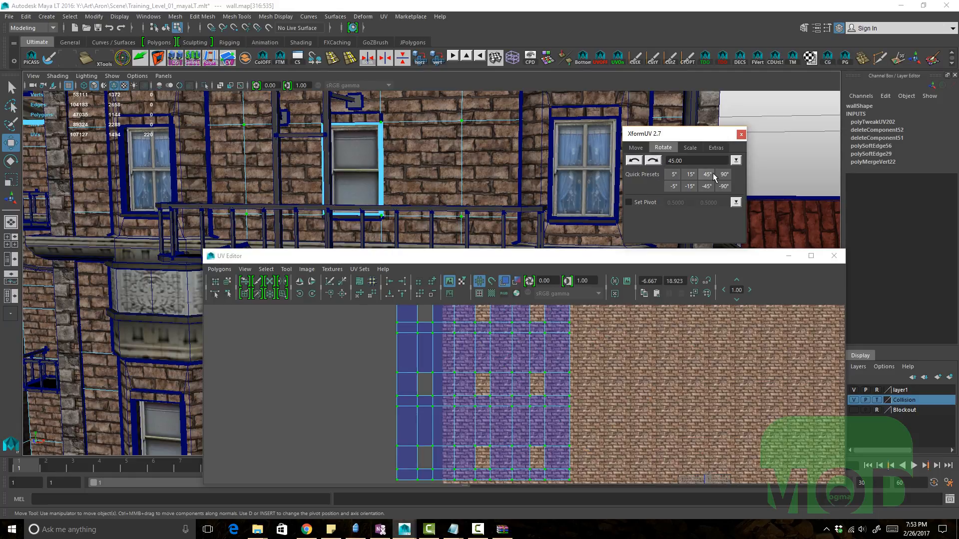
Step: Rotate the wall UVs repeatedly with the 5° quick preset, then back with the -45° preset
click(676, 175)
click(675, 175)
click(675, 174)
click(676, 175)
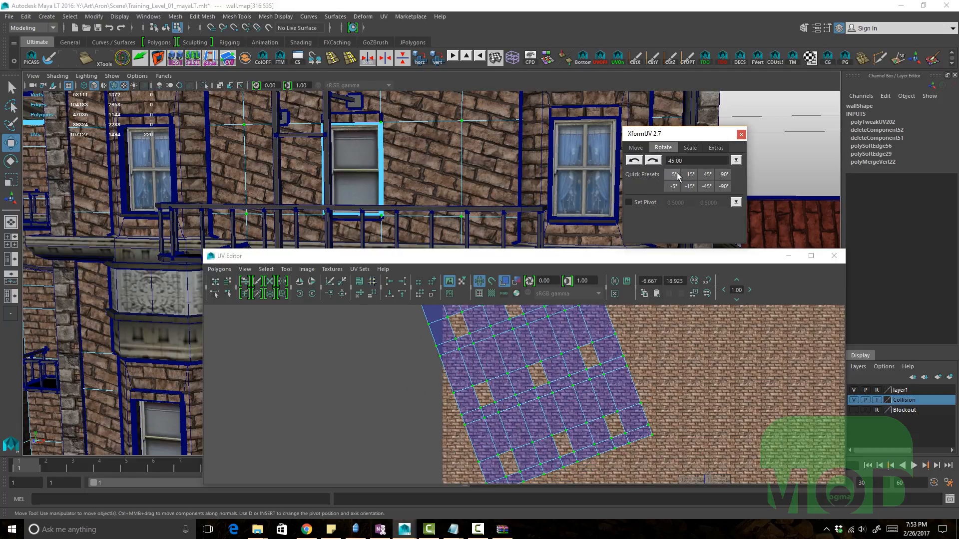
click(675, 174)
click(675, 174)
click(675, 175)
click(675, 174)
click(676, 174)
click(675, 174)
click(678, 173)
click(677, 173)
click(677, 173)
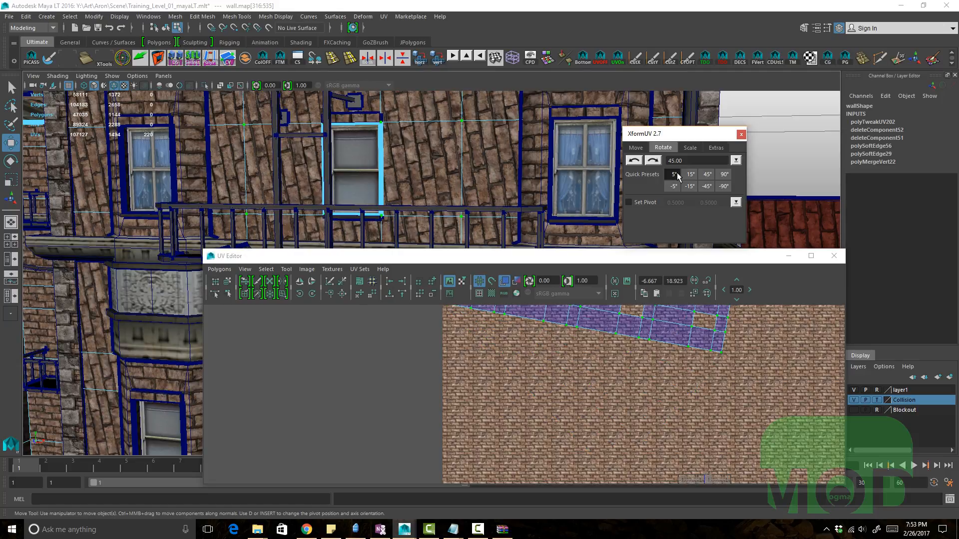
click(677, 174)
click(677, 173)
alt+drag(508, 151, 495, 164)
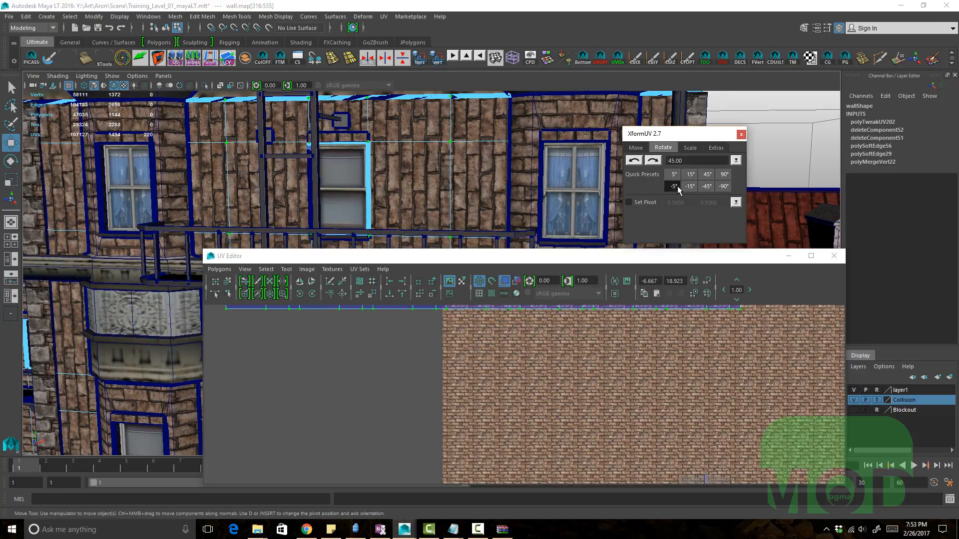
click(706, 186)
click(706, 183)
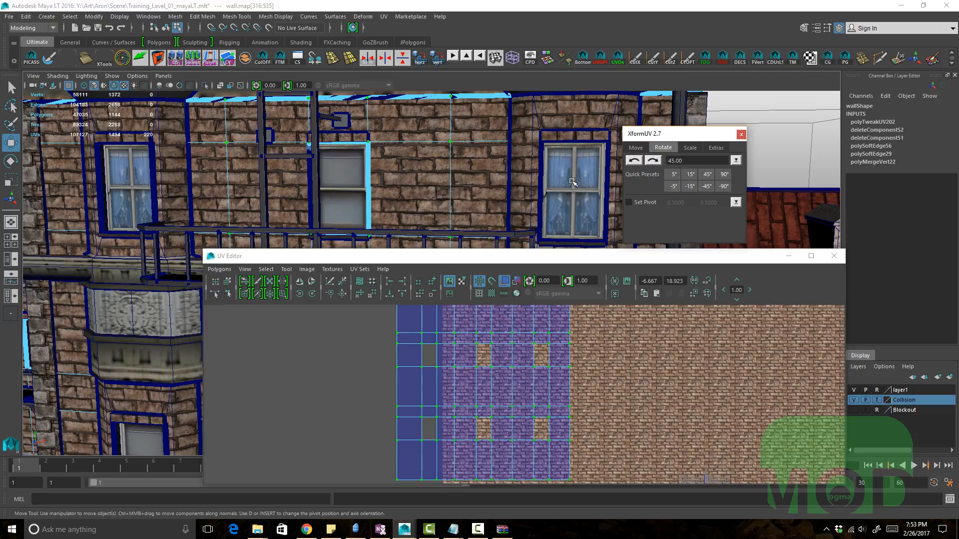
Step: Open the rotation angle presets list, then switch XformUV to its Extras tab
alt+drag(572, 182, 549, 170)
click(736, 159)
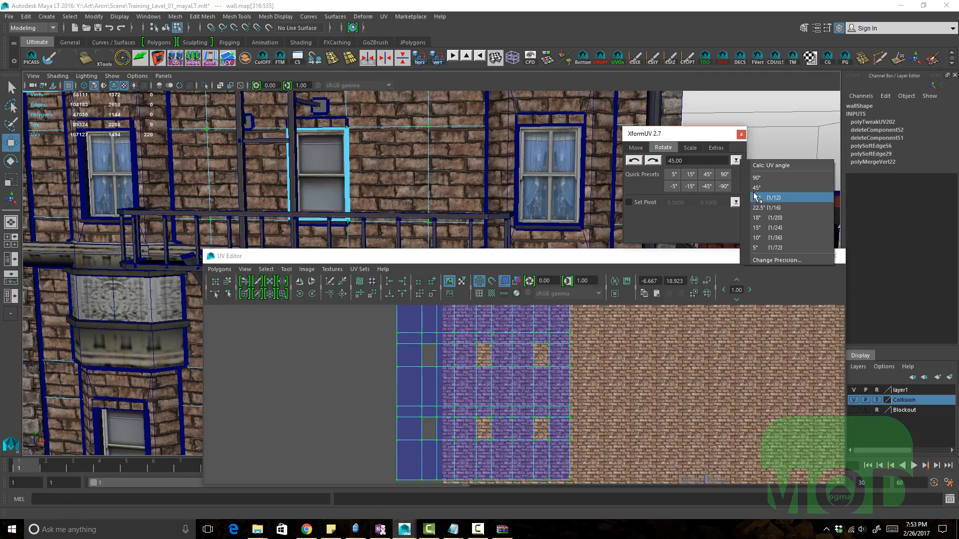
click(712, 158)
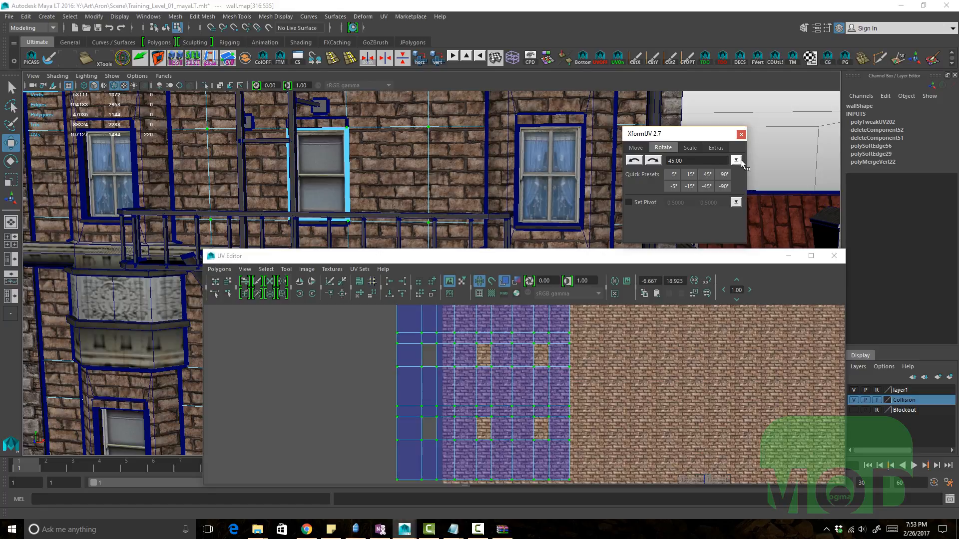
click(737, 160)
click(712, 158)
click(713, 150)
Step: Select a window object in the scene and isolate it in the viewport
scroll(488, 356, down, 2)
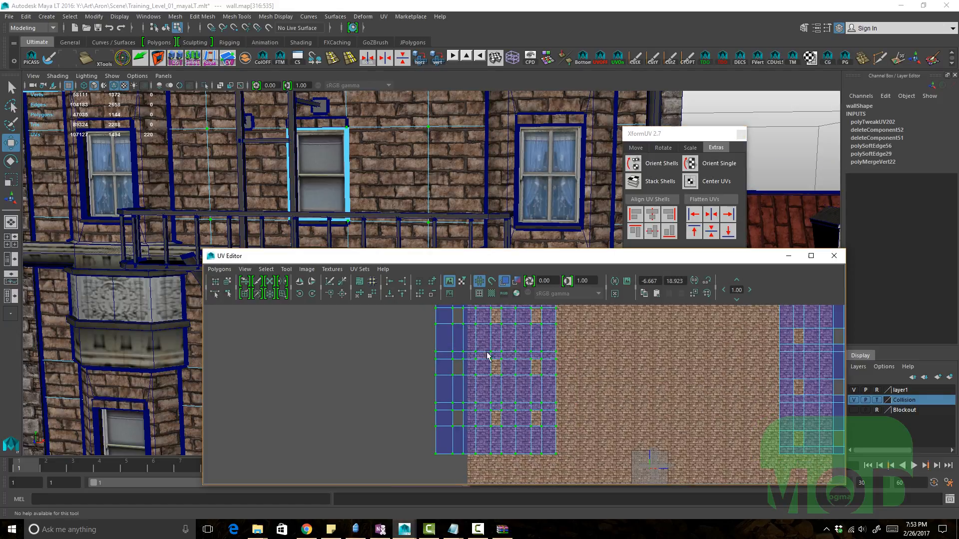
key(q)
scroll(677, 393, down, 2)
alt+middle_drag(520, 359, 437, 359)
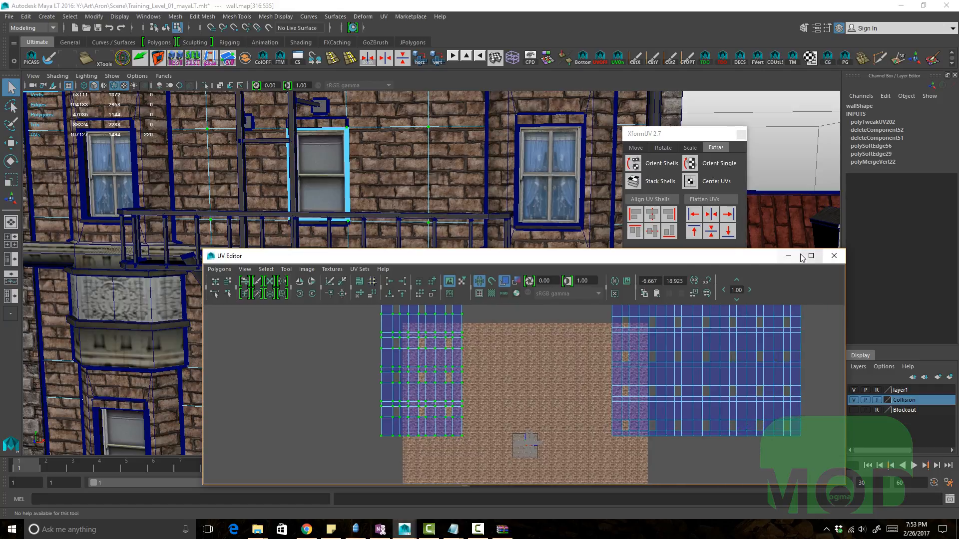
alt+drag(492, 182, 444, 181)
scroll(480, 180, down, 4)
scroll(442, 181, up, 2)
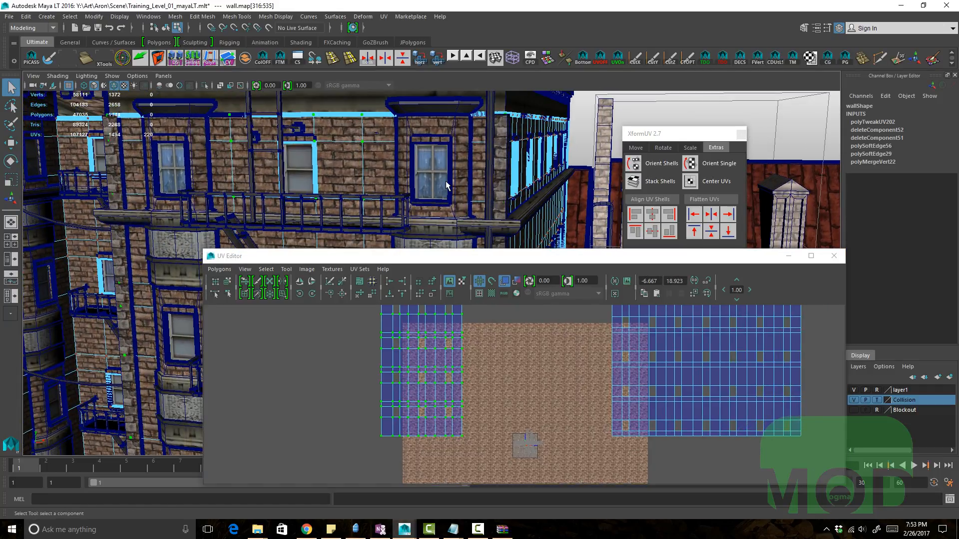
key(F8)
click(446, 181)
alt+middle_drag(358, 164, 426, 165)
key(ctrl+1)
scroll(426, 165, down, 3)
Step: Switch to face selection, pick a window face, and move its UVs onto a window in the texture atlas
key(F11)
click(458, 175)
alt+middle_drag(367, 196, 437, 187)
key(f)
mouse_move(537, 377)
alt+right_down()
mouse_move(481, 380)
mouse_move(583, 375)
mouse_move(623, 355)
mouse_move(561, 394)
alt+right_up()
key(w)
drag(561, 394, 423, 394)
key(q)
alt+middle_drag(451, 322, 462, 306)
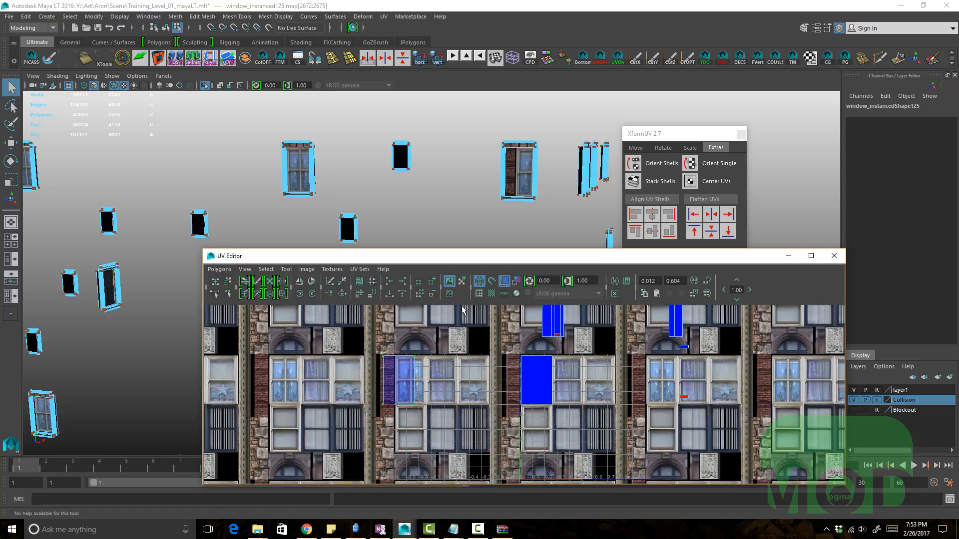
Step: Select another window face and move its UVs over a matching window image in the atlas
key(F11)
click(304, 175)
ctrl+right_drag(502, 420, 584, 385)
key(w)
alt+middle_drag(583, 385, 592, 365)
drag(545, 361, 486, 406)
alt+middle_drag(486, 406, 484, 392)
key(q)
Step: Pick two more window faces in turn and reposition their UVs onto window images
key(F11)
click(540, 367)
ctrl+right_drag(503, 392, 636, 400)
key(w)
middle_drag(636, 400, 618, 430)
key(F11)
click(564, 352)
ctrl+right_drag(645, 399, 710, 361)
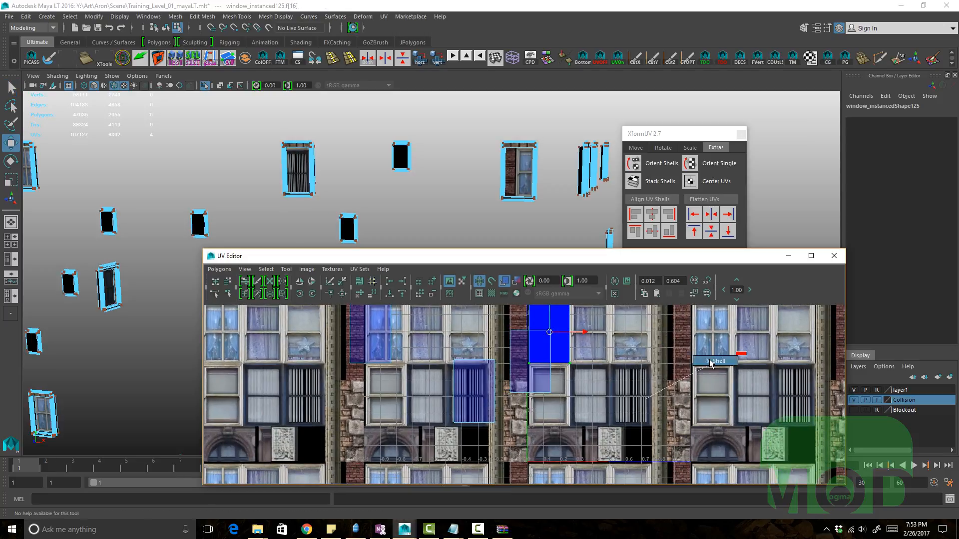
alt+middle_drag(621, 372, 576, 397)
key(q)
Step: Select a further window face and slide its UVs onto a tall window image
key(F11)
click(547, 386)
ctrl+right_drag(555, 405, 692, 373)
key(w)
alt+right_drag(543, 381, 684, 369)
alt+middle_drag(684, 368, 674, 406)
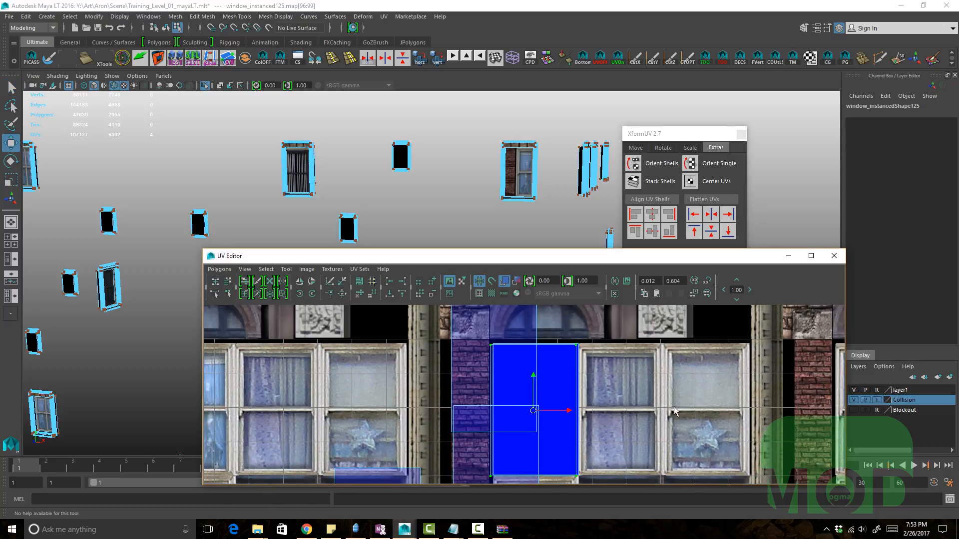
alt+right_drag(673, 407, 443, 322)
key(q)
Step: Orbit around the isolated windows to check their textures
click(489, 398)
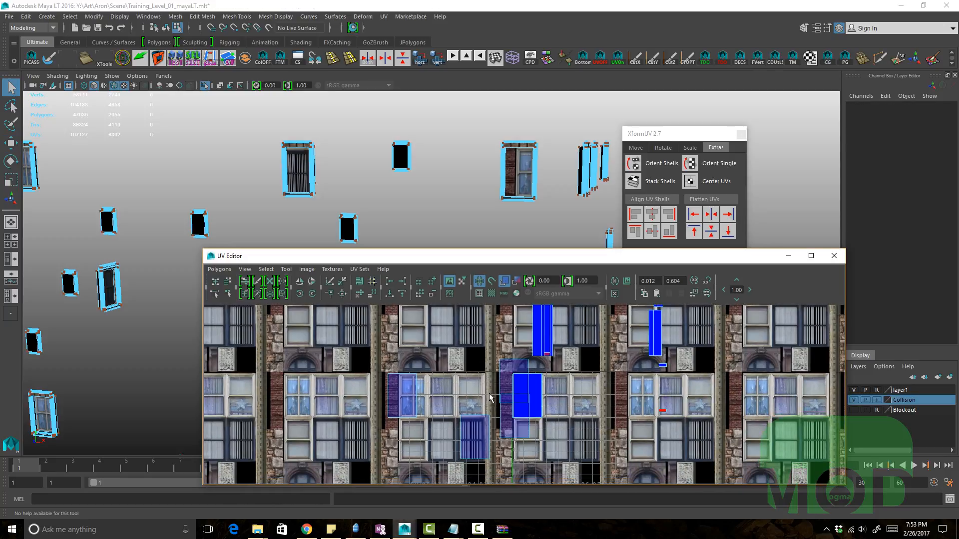
alt+middle_drag(520, 394, 492, 364)
alt+drag(511, 217, 493, 193)
alt+right_drag(493, 193, 444, 205)
alt+middle_drag(443, 204, 383, 152)
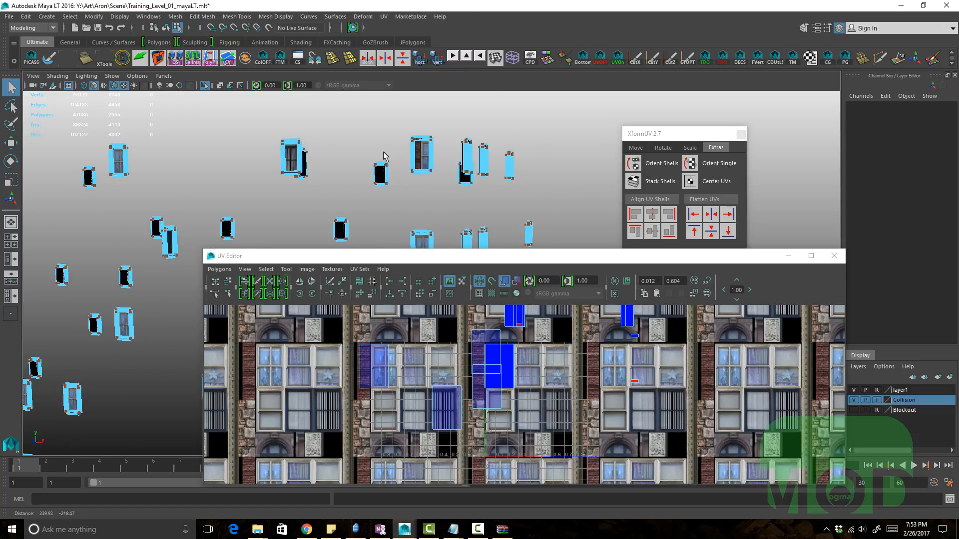
alt+drag(383, 152, 386, 161)
alt+right_drag(386, 161, 454, 178)
alt+middle_drag(454, 177, 377, 182)
Step: Select the UVs of another window and move them across the atlas
click(524, 367)
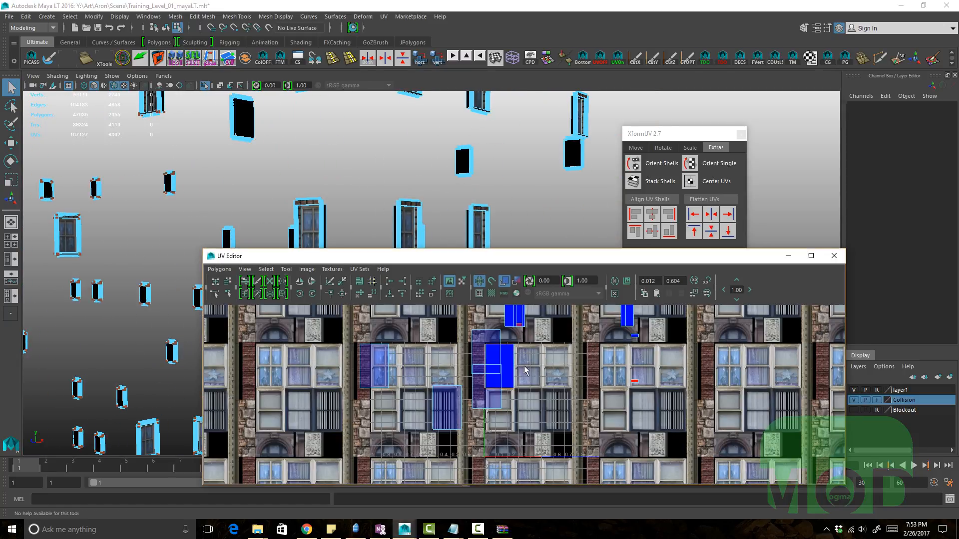
click(514, 387)
ctrl+right_drag(531, 380, 548, 392)
key(w)
middle_drag(548, 392, 516, 385)
alt+middle_drag(500, 387, 568, 386)
key(q)
alt+right_drag(568, 386, 600, 402)
alt+middle_drag(599, 402, 525, 424)
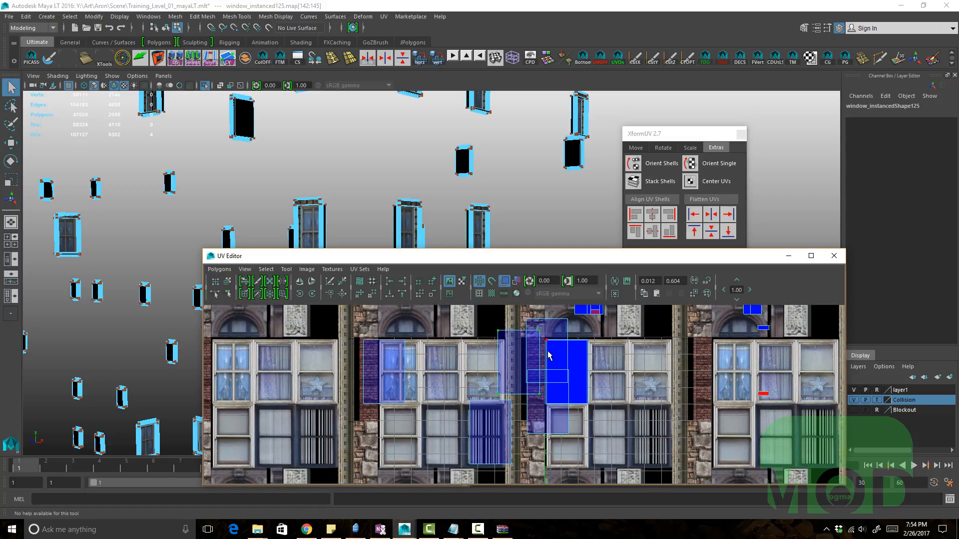
Step: Reselect the window UVs and shift them to line up with a window image
alt+right_drag(492, 349, 660, 427)
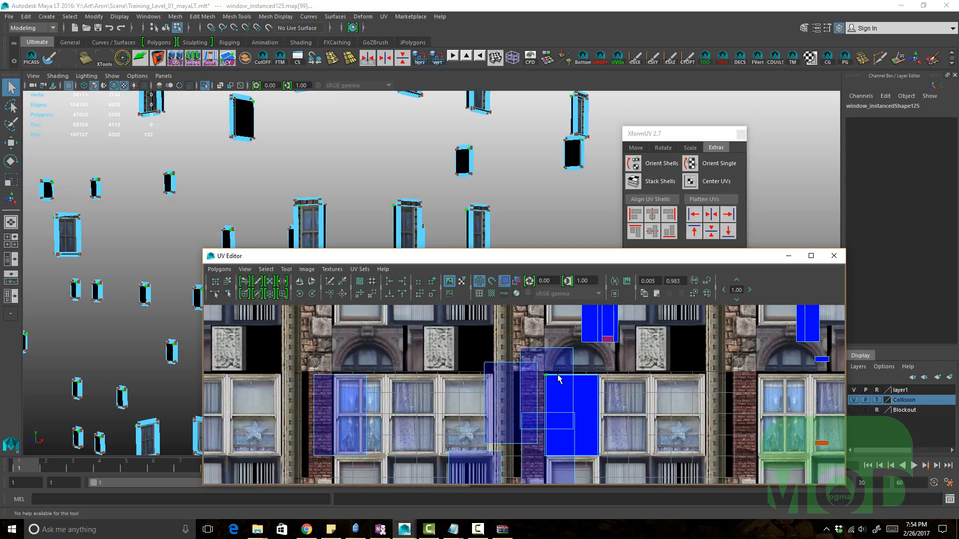
shift+drag(527, 368, 462, 340)
alt+middle_drag(533, 423, 538, 392)
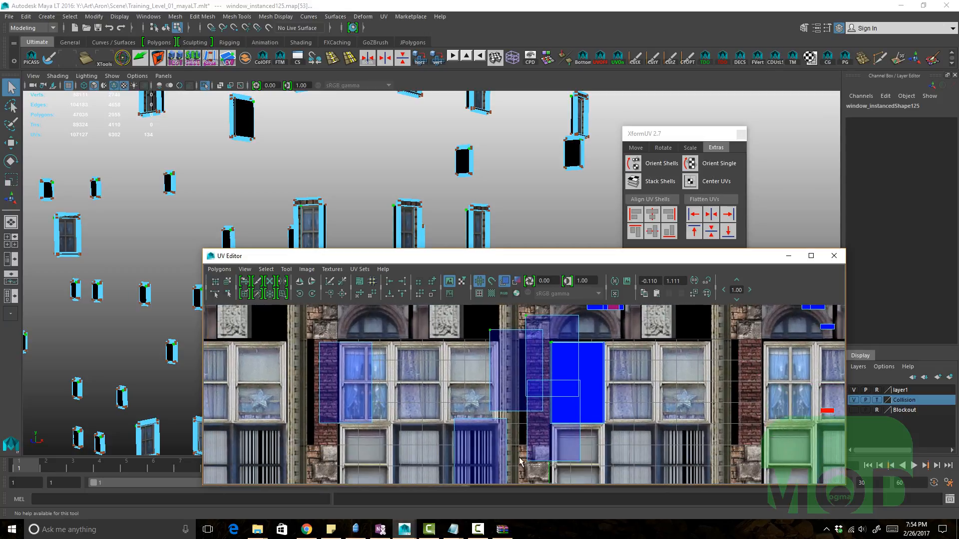
shift+drag(519, 458, 519, 457)
alt+middle_drag(479, 416, 547, 426)
shift+drag(423, 366, 398, 341)
alt+middle_drag(649, 373, 463, 385)
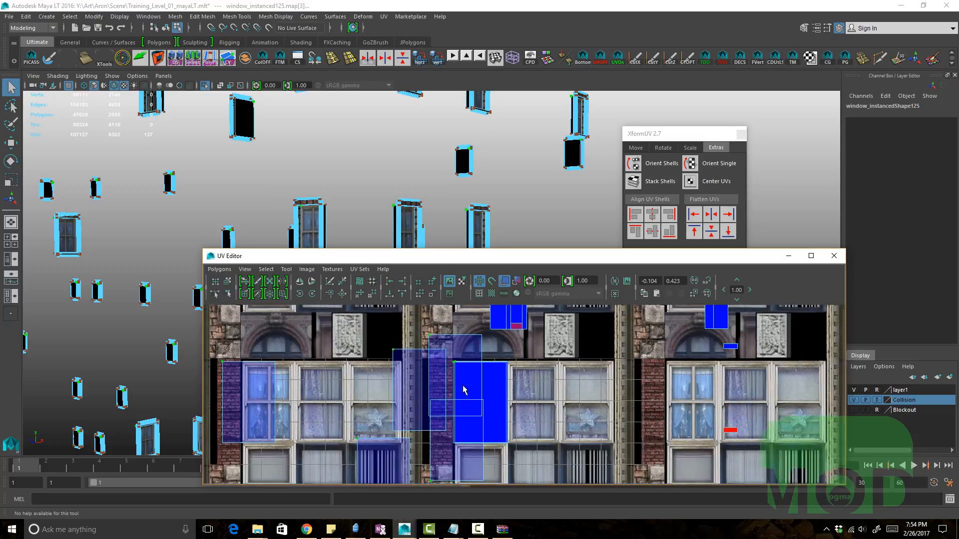
alt+right_drag(463, 385, 562, 394)
click(678, 138)
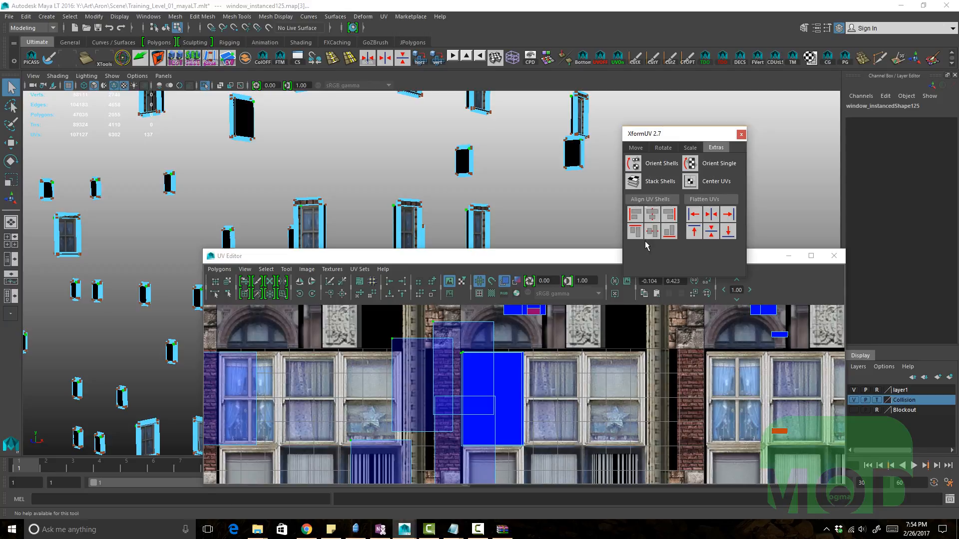
Step: Stack the selected window UV shells on top of each other with Stack Shells
click(660, 187)
click(658, 188)
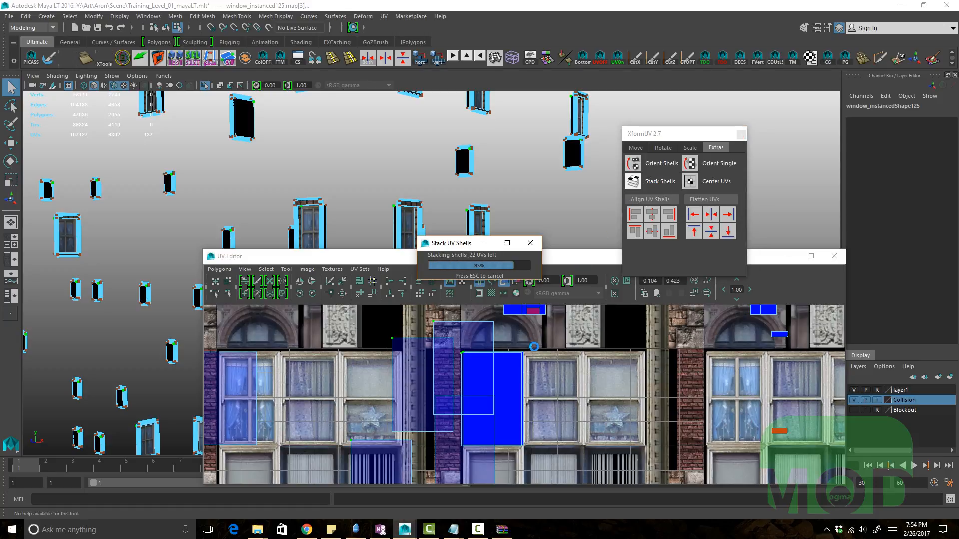
Step: Try moving a selected window shell across the atlas, then undo the moves
alt+middle_drag(406, 413, 483, 373)
drag(494, 455, 406, 332)
key(w)
alt+middle_drag(396, 396, 537, 417)
alt+right_drag(389, 388, 677, 394)
alt+middle_drag(676, 395, 628, 439)
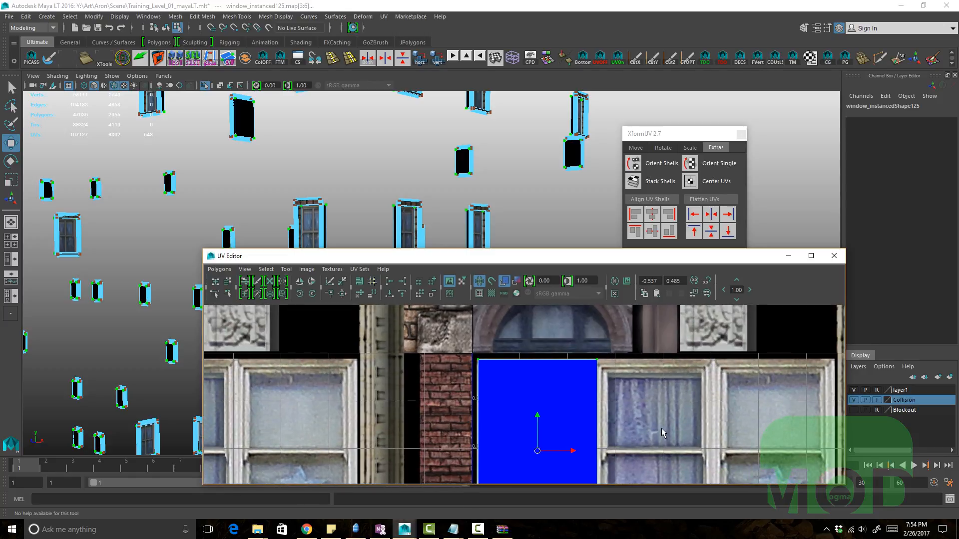
alt+right_drag(662, 427, 505, 361)
key(ctrl+z)
key(ctrl+z)
key(ctrl+z)
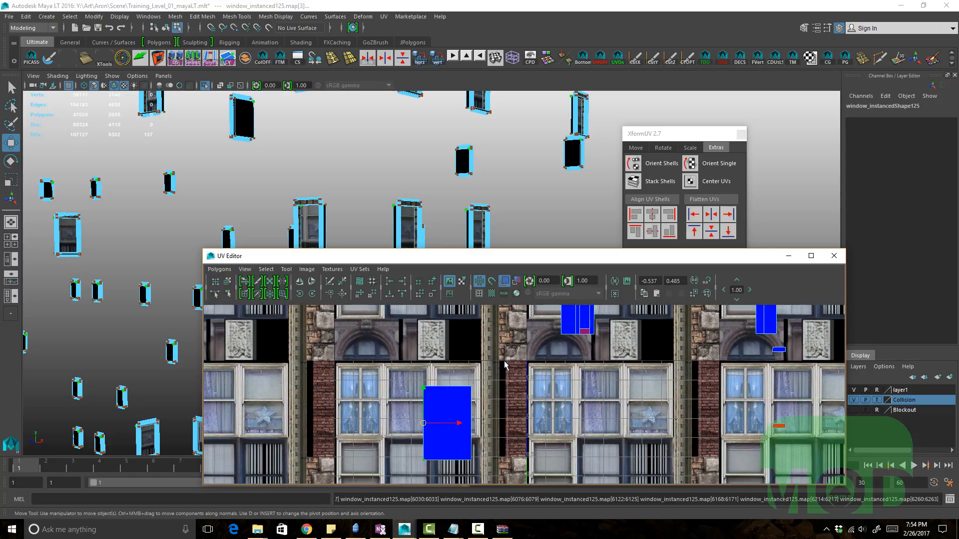
Step: Select window shells and shift them to line up with window images in the atlas
mouse_move(504, 361)
alt+middle_down()
mouse_move(514, 348)
mouse_move(502, 361)
alt+middle_up()
alt+right_drag(502, 362, 734, 399)
alt+middle_drag(556, 364, 550, 417)
alt+right_drag(550, 417, 725, 439)
alt+right_drag(596, 406, 509, 385)
alt+middle_drag(508, 385, 513, 374)
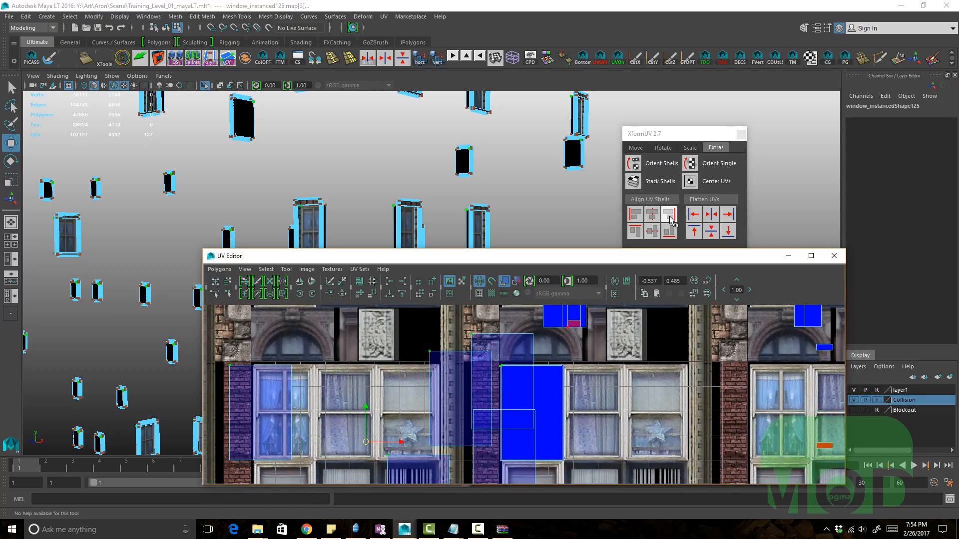
alt+right_drag(509, 399, 465, 396)
alt+middle_drag(465, 396, 487, 361)
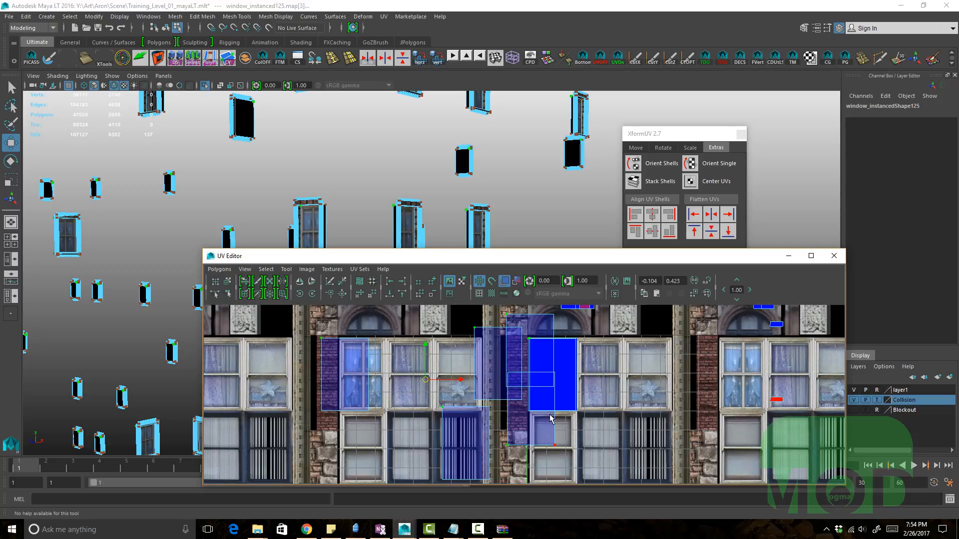
alt+right_drag(557, 398, 741, 452)
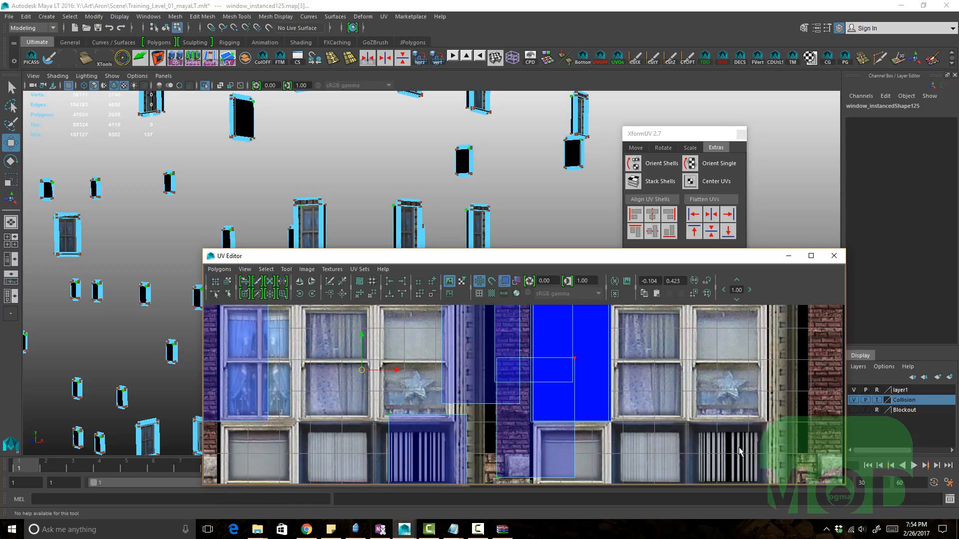
click(527, 417)
alt+right_drag(527, 418, 522, 384)
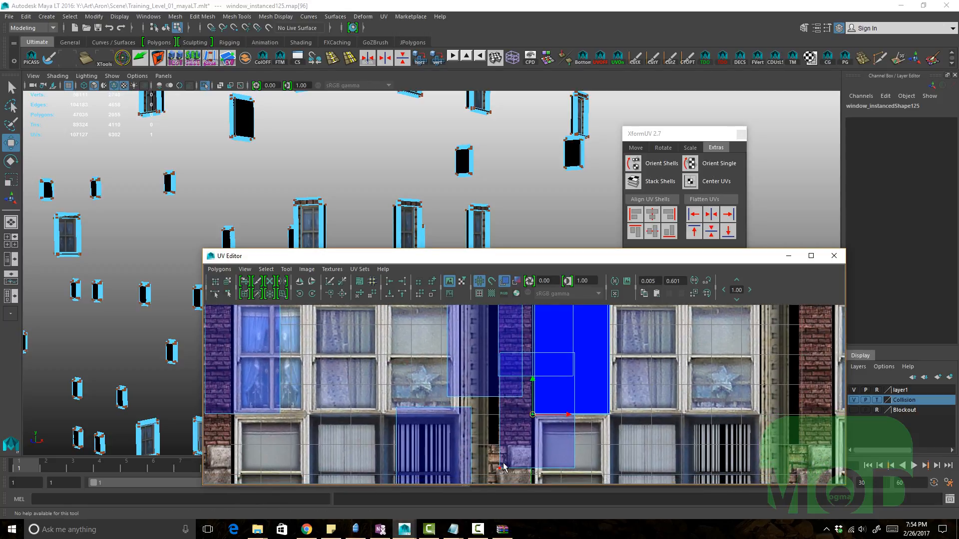
Step: Select several more window shells and move them onto neighbouring window images
shift+drag(509, 475, 434, 392)
scroll(439, 353, down, 1)
alt+middle_drag(439, 353, 506, 350)
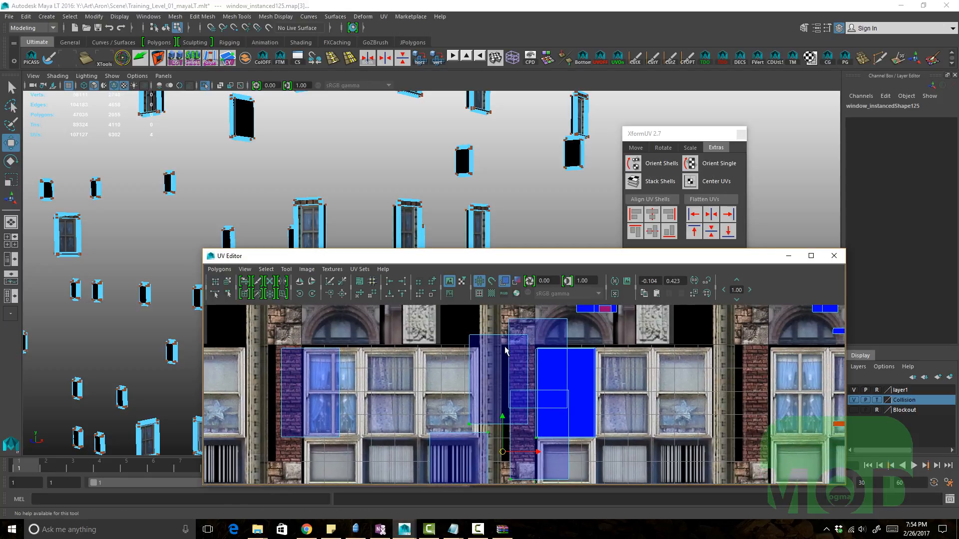
scroll(505, 349, down, 1)
alt+middle_drag(440, 337, 451, 344)
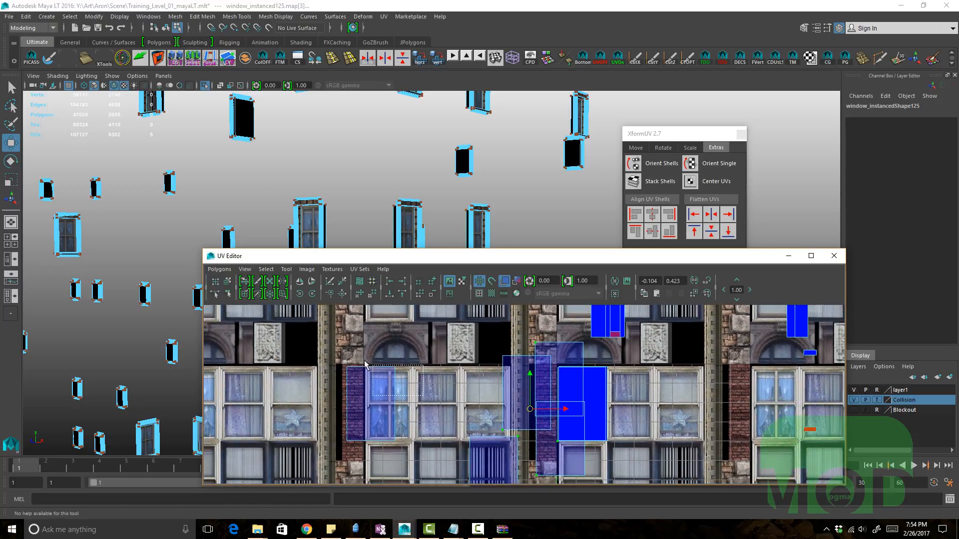
shift+drag(364, 360, 363, 359)
scroll(430, 356, down, 2)
alt+middle_drag(520, 403, 532, 357)
shift+middle_drag(664, 391, 593, 390)
scroll(497, 384, down, 1)
alt+middle_drag(502, 379, 507, 389)
mouse_move(508, 389)
shift+middle_down()
mouse_move(508, 375)
mouse_move(505, 404)
shift+middle_up()
scroll(501, 376, down, 2)
scroll(588, 425, up, 3)
alt+middle_drag(619, 427, 614, 403)
scroll(614, 402, up, 2)
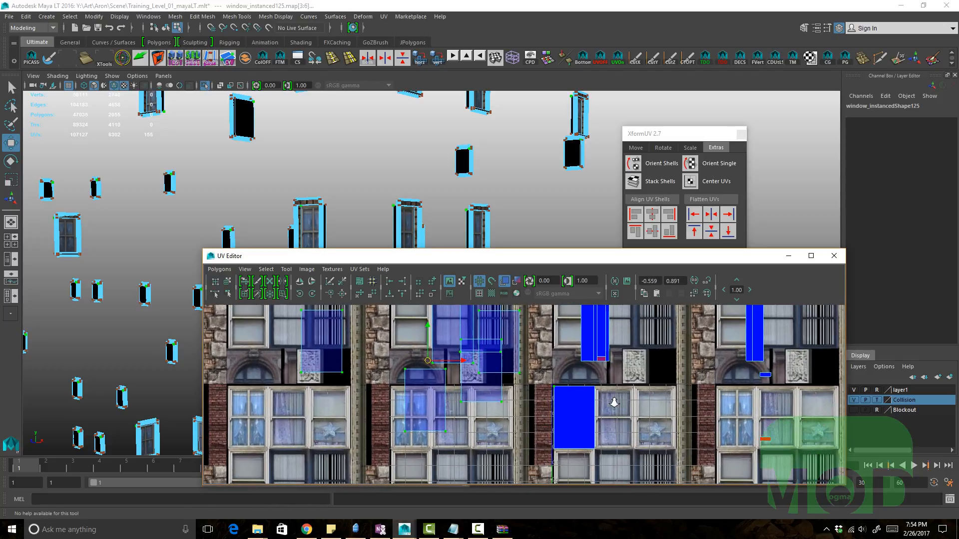
Step: Align the selected window shells with the Align UV Shells buttons and select a single shell
click(669, 214)
alt+middle_drag(610, 407, 540, 416)
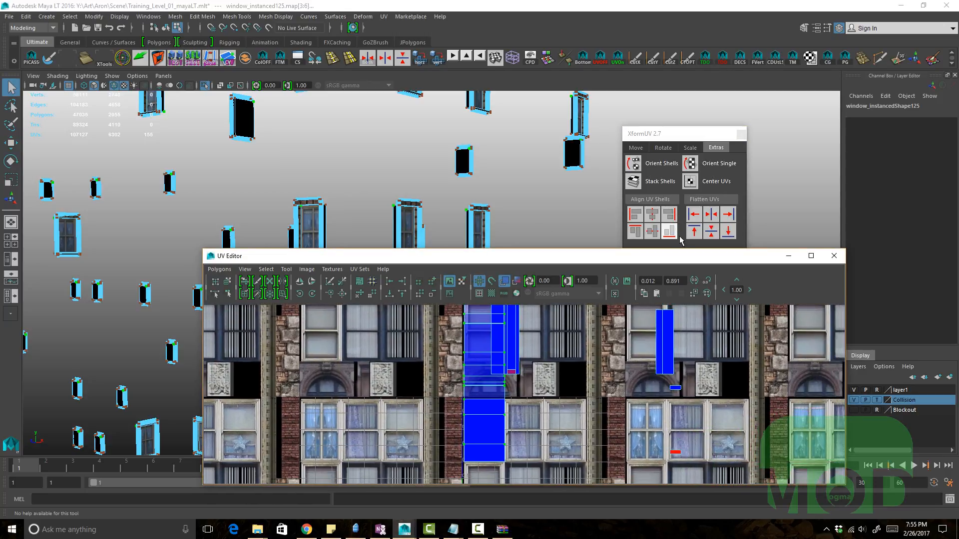
click(672, 235)
alt+middle_drag(467, 363, 482, 319)
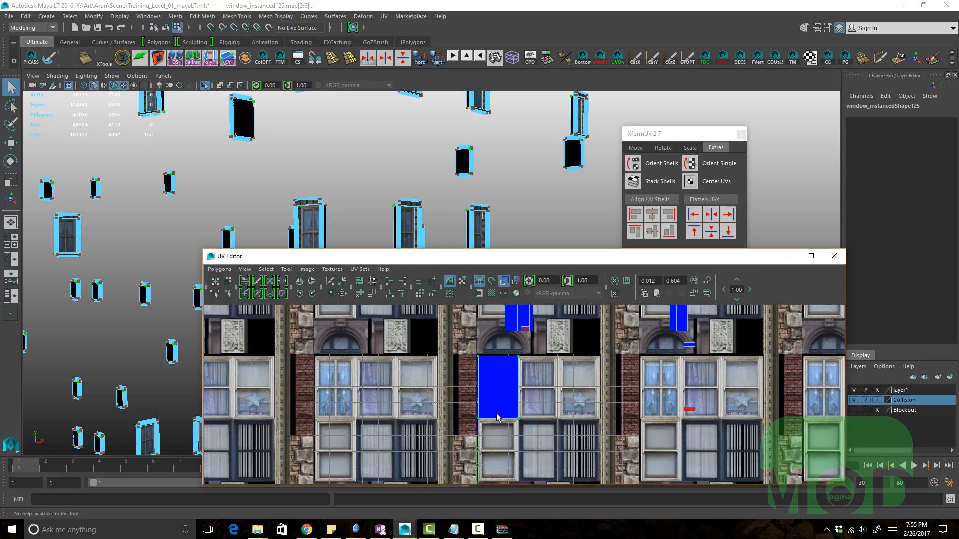
Step: Move a window shell across the atlas and undo the move
alt+middle_drag(515, 388, 568, 368)
alt+right_drag(567, 368, 682, 405)
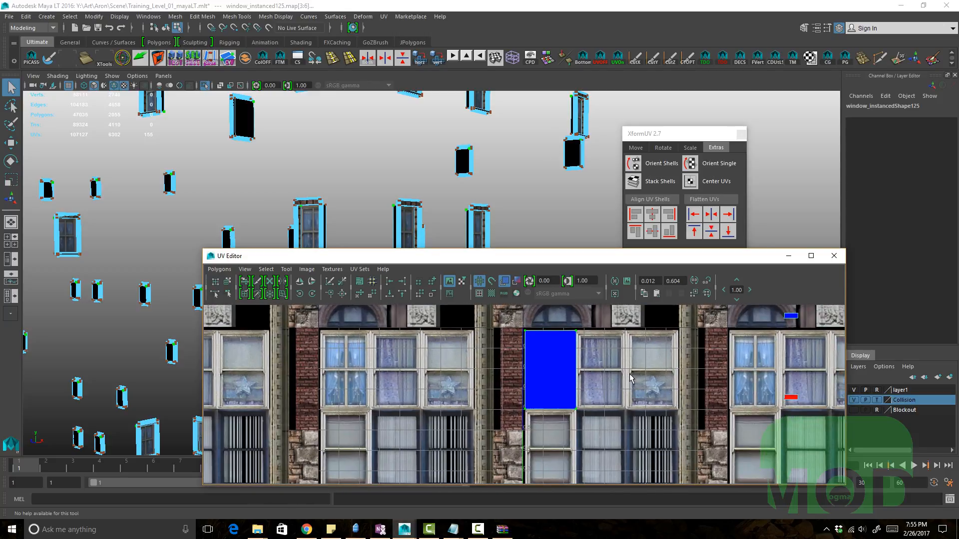
key(ctrl+z)
key(ctrl+z)
Step: Select the window shells, grow the selection, and rotate them to varied angles with the Rotate tool
alt+right_drag(628, 373, 467, 369)
alt+middle_drag(467, 369, 553, 427)
key(r)
key(w)
key(r)
key(e)
drag(497, 407, 496, 406)
key(shift+period)
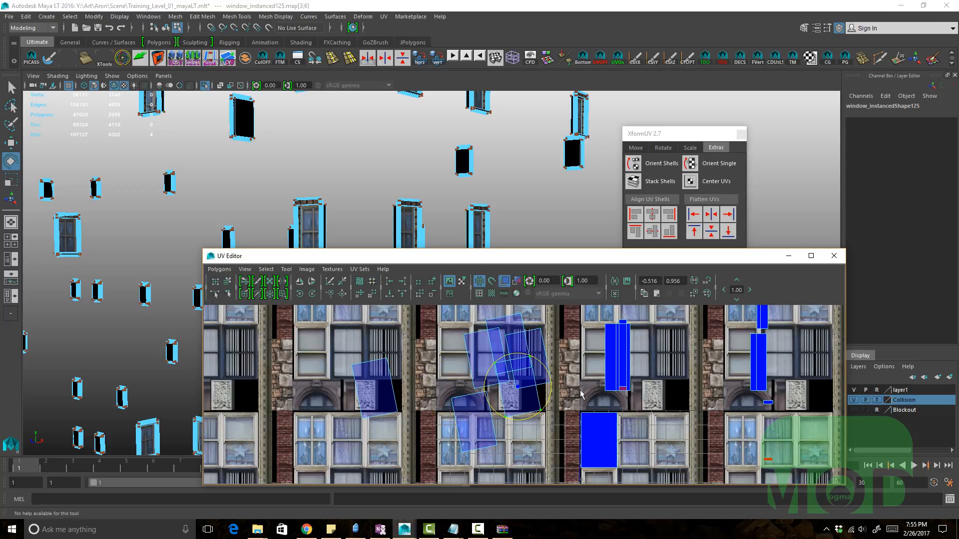
middle_drag(591, 434, 515, 374)
key(w)
drag(522, 382, 511, 397)
key(shift+period)
key(e)
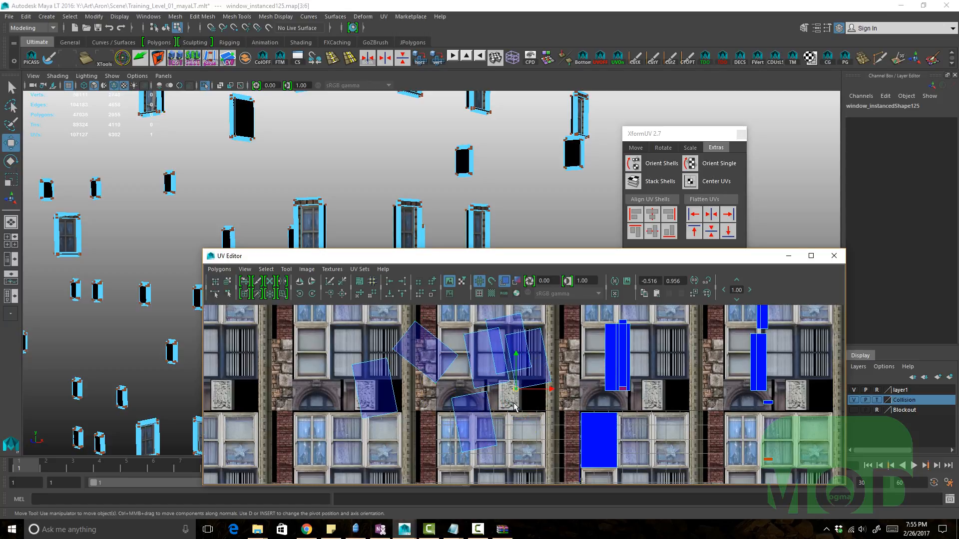
Step: Rotate and move further window shells to scatter them over the window images
middle_drag(621, 361, 550, 430)
key(w)
alt+middle_drag(550, 429, 551, 422)
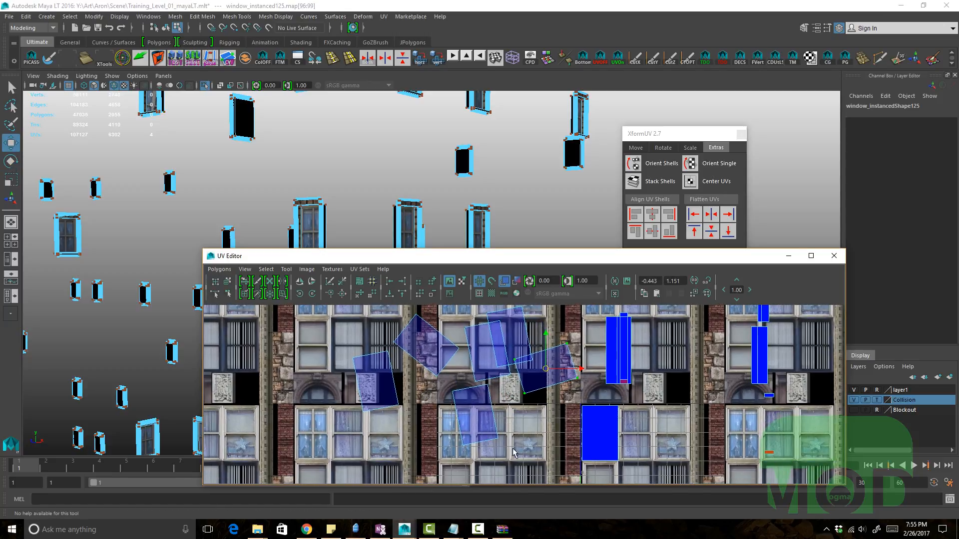
drag(472, 432, 454, 451)
key(shift+period)
key(e)
middle_drag(571, 417, 560, 360)
key(w)
alt+middle_drag(552, 396, 555, 408)
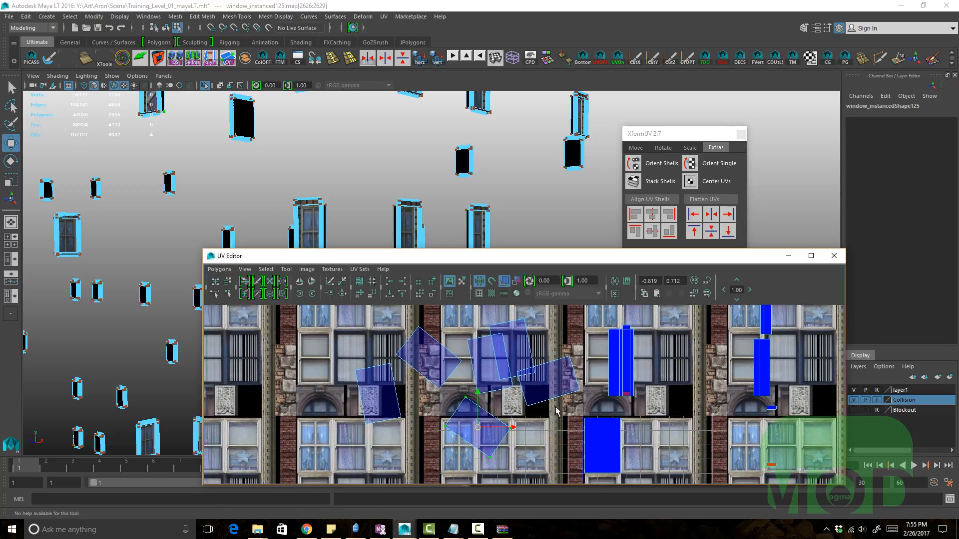
alt+right_drag(576, 400, 541, 385)
middle_drag(541, 384, 529, 408)
key(q)
click(444, 434)
key(w)
key(e)
key(w)
alt+right_drag(531, 410, 522, 434)
drag(552, 447, 430, 352)
alt+middle_drag(491, 359, 472, 355)
alt+right_drag(471, 355, 484, 351)
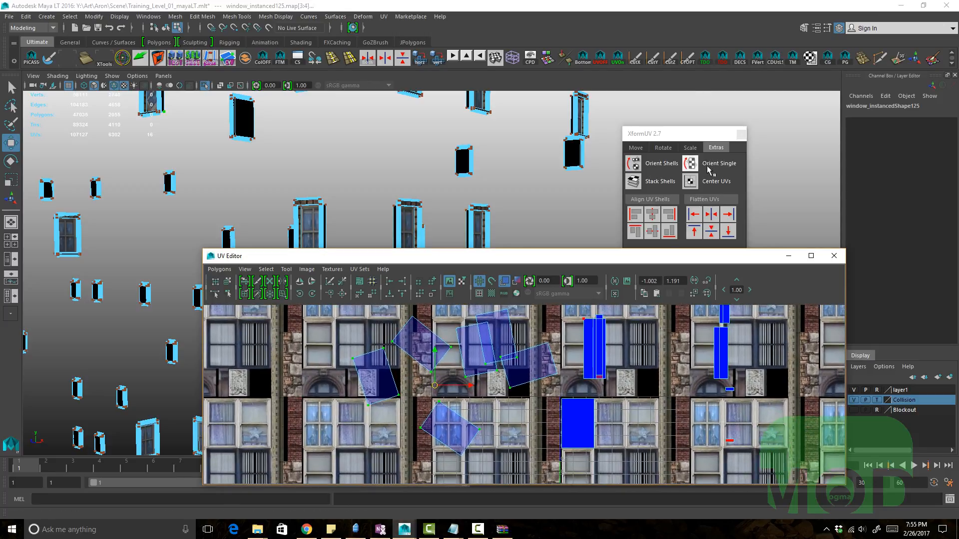
Step: Straighten the rotated shells with Orient Shells and rotate selected shells 90 degrees clockwise
click(650, 167)
alt+middle_drag(481, 350, 501, 358)
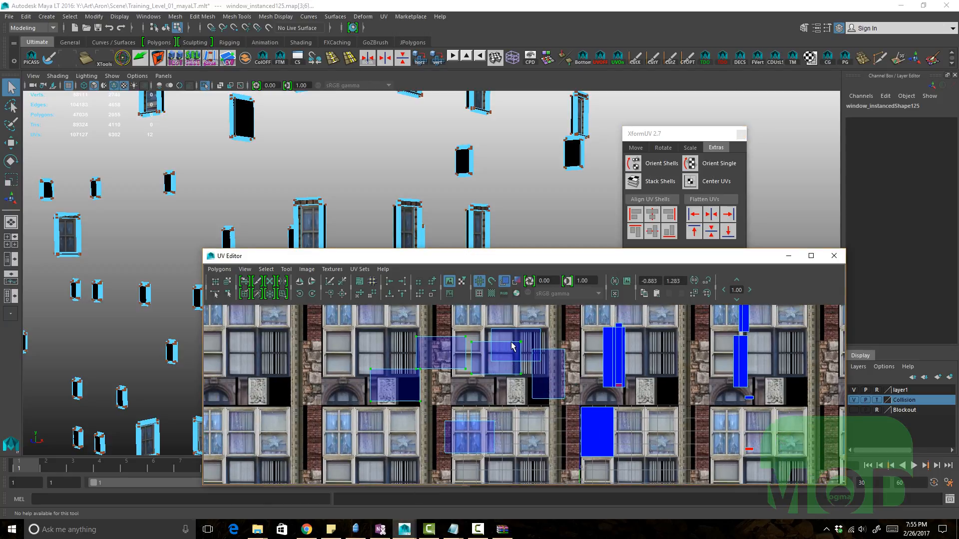
alt+middle_drag(467, 366, 451, 370)
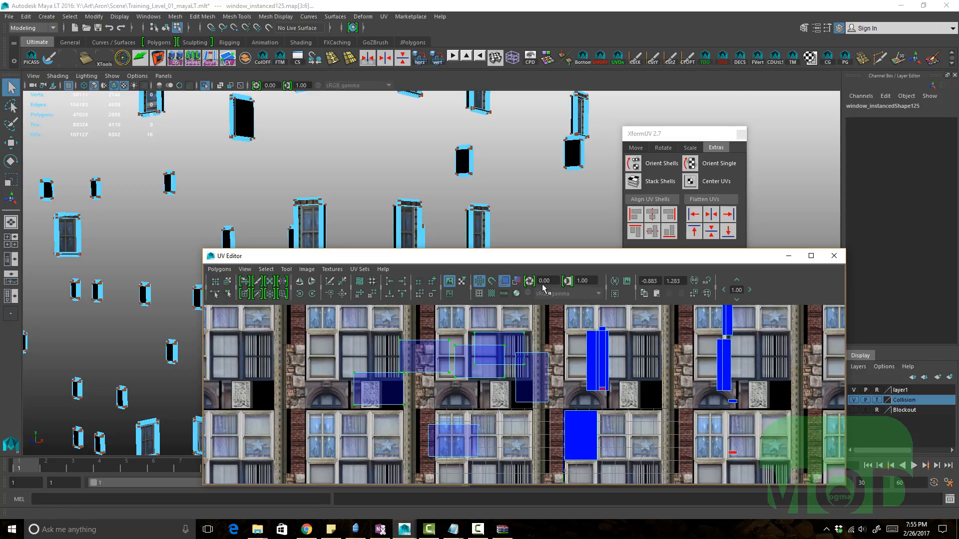
click(313, 294)
click(312, 295)
key(w)
middle_drag(469, 419, 414, 418)
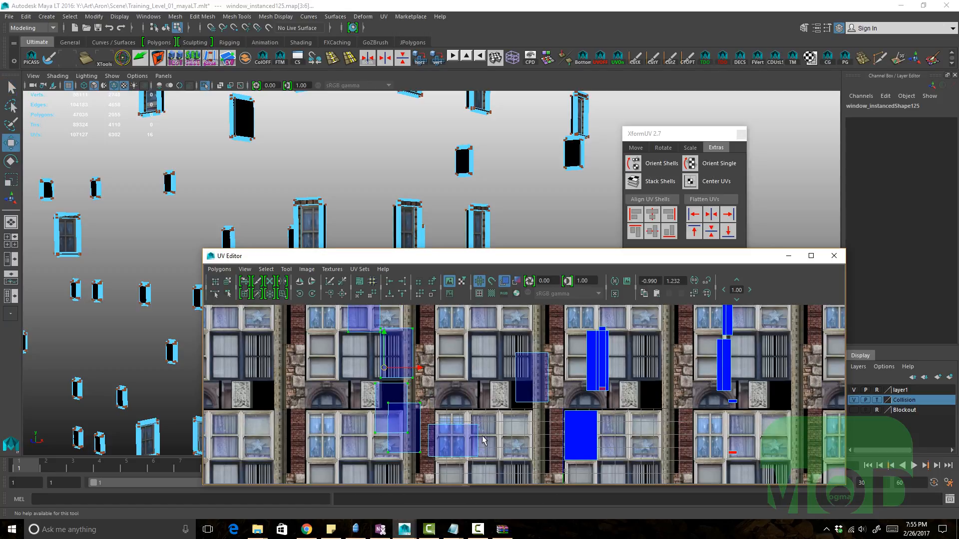
drag(470, 431, 485, 416)
ctrl+right_drag(482, 419, 506, 367)
click(313, 294)
click(312, 293)
scroll(427, 372, down, 2)
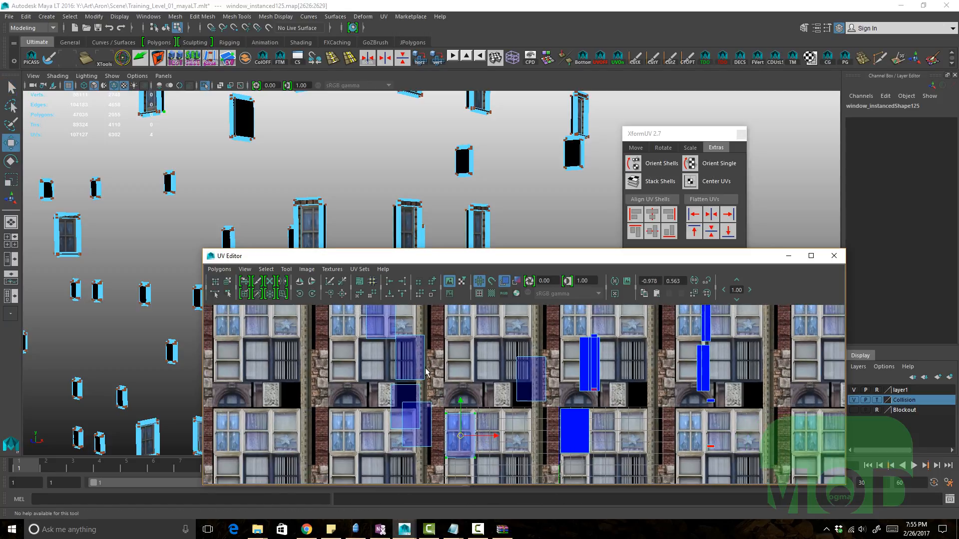
Step: Align the selected shells with Align UV Shells, then undo back past the Orient Shells operation
drag(437, 461, 361, 328)
click(652, 231)
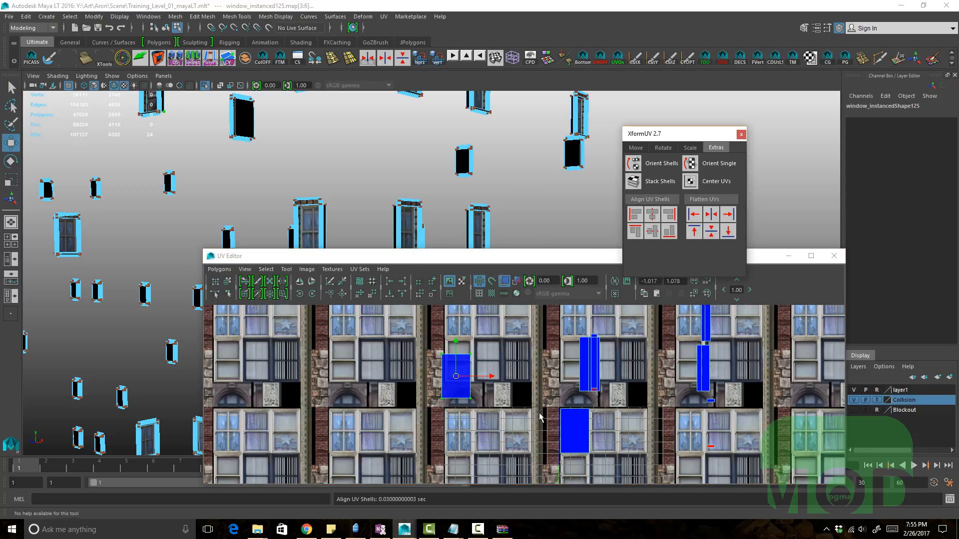
click(669, 232)
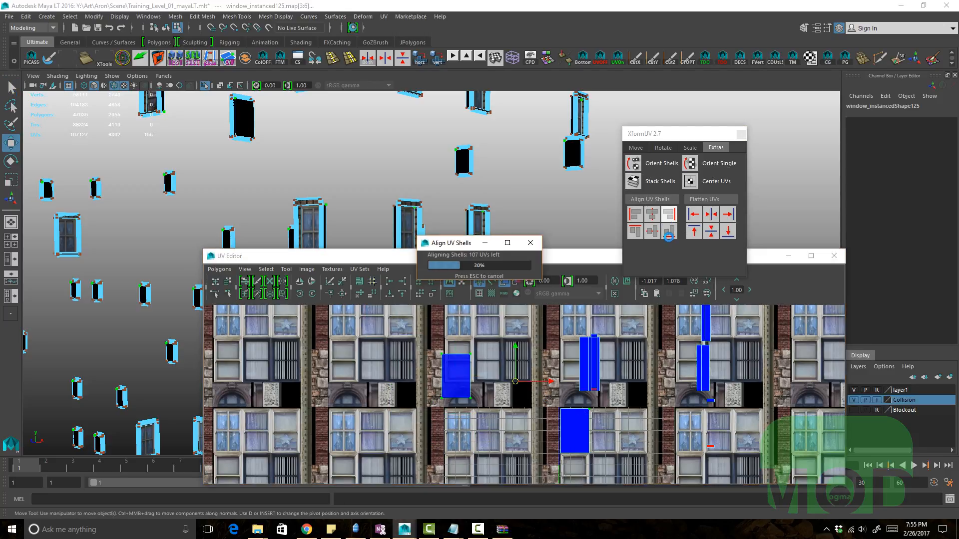
alt+middle_drag(597, 369, 586, 364)
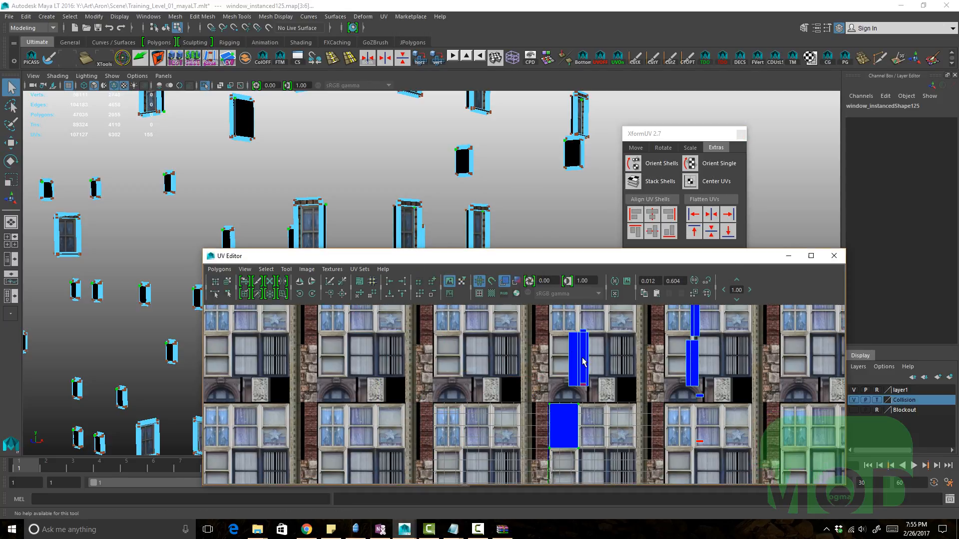
key(ctrl+z)
key(ctrl+z)
key(ctrl+z)
key(ctrl+z)
key(ctrl+z)
key(ctrl+z)
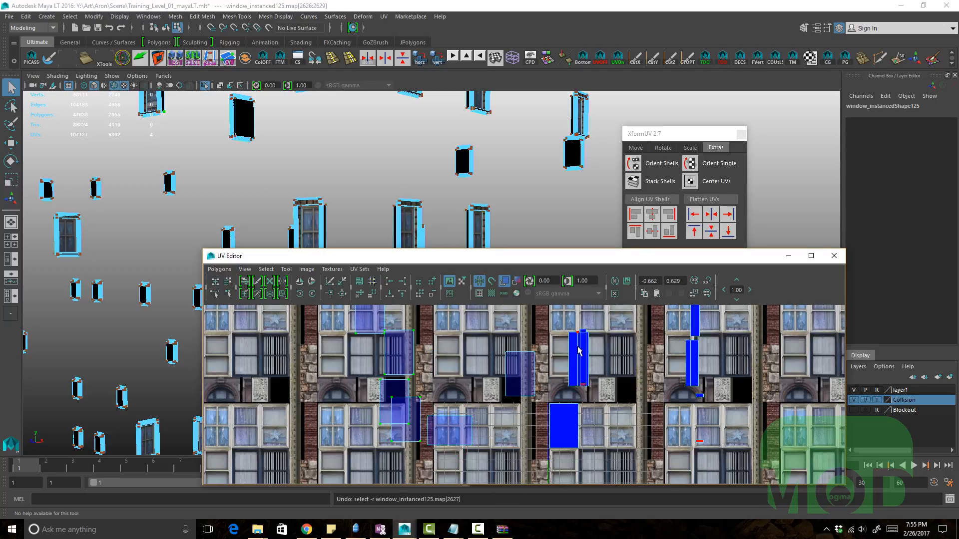
key(ctrl+z)
key(ctrl+z)
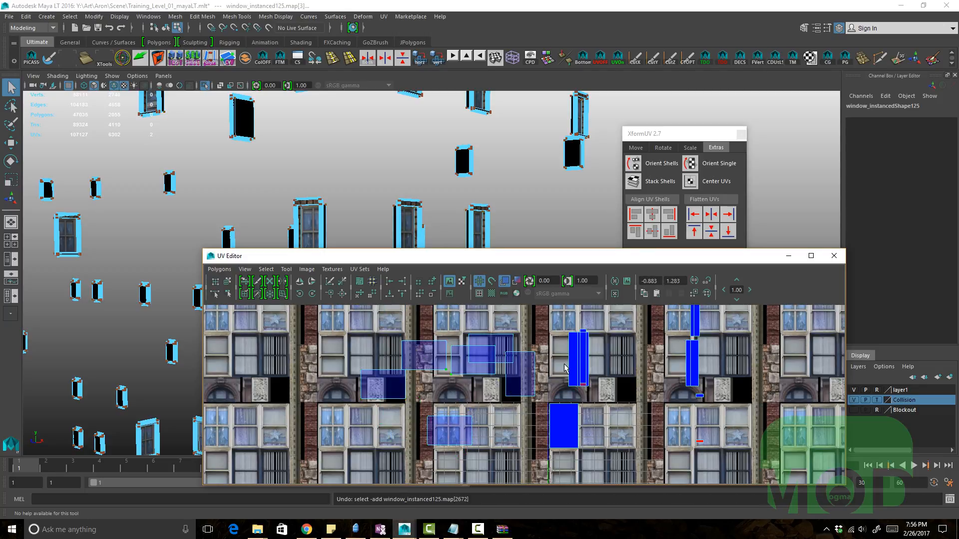
key(ctrl+z)
key(ctrl+z)
key(ctrl+z)
Step: Select the rotated shells, center their UVs with Center UVs, and move them onto window images
alt+right_drag(575, 378, 556, 350)
alt+middle_drag(557, 349, 579, 345)
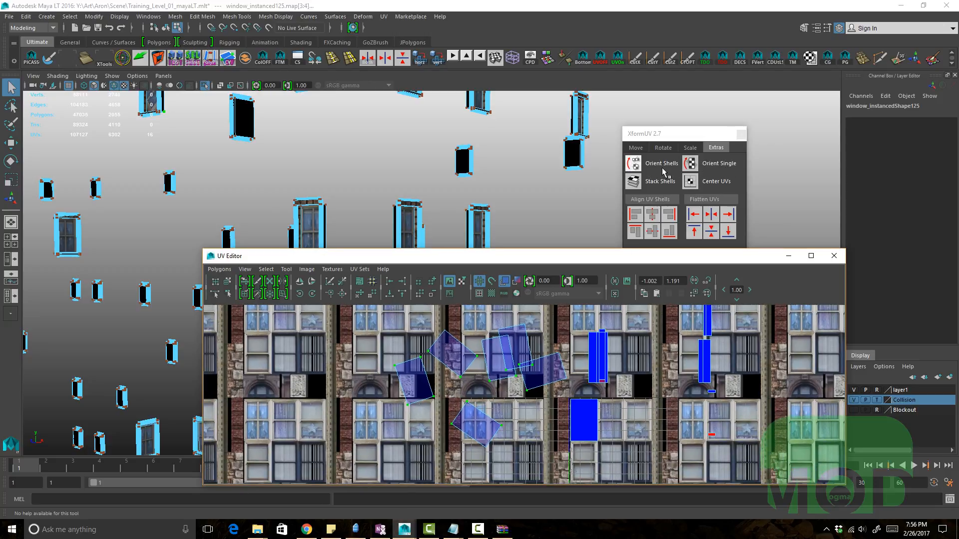
click(690, 181)
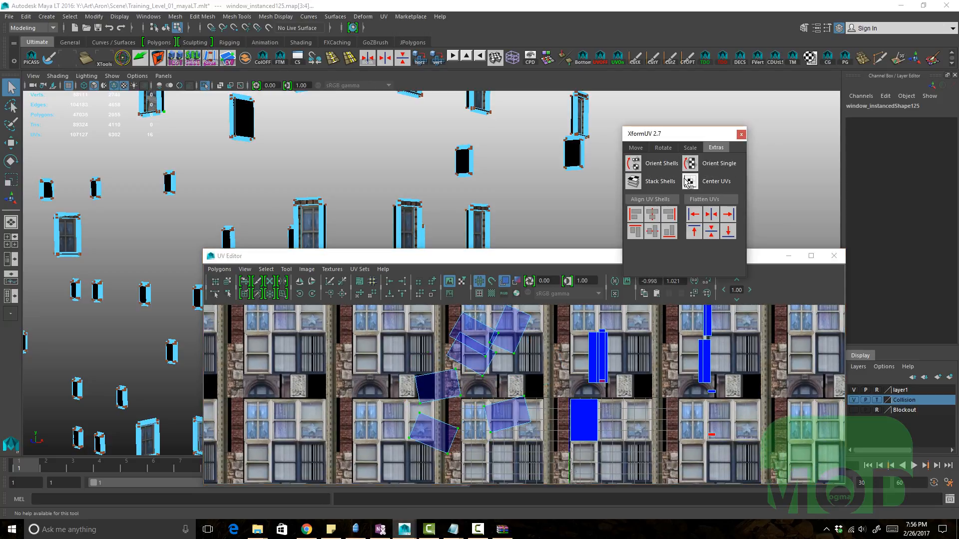
alt+right_drag(519, 376, 485, 378)
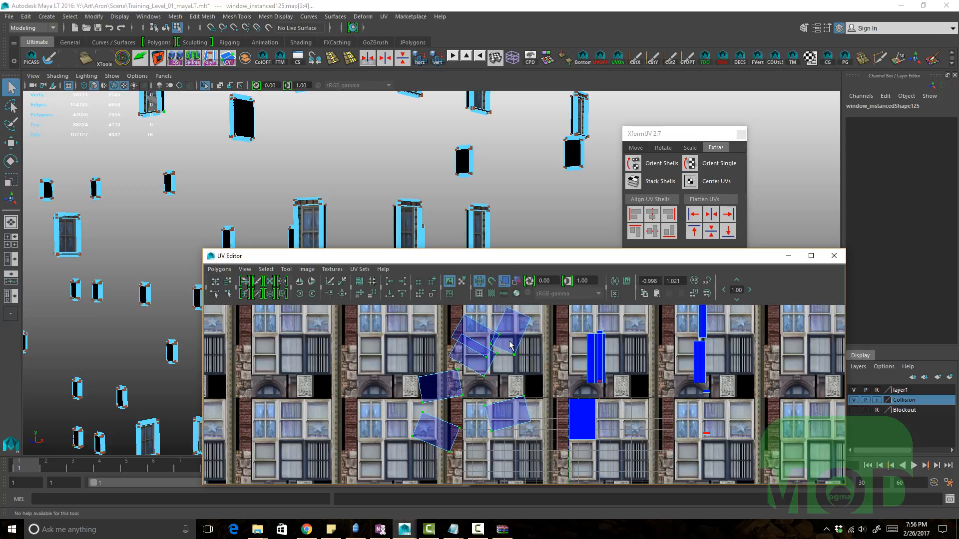
alt+right_drag(439, 384, 529, 398)
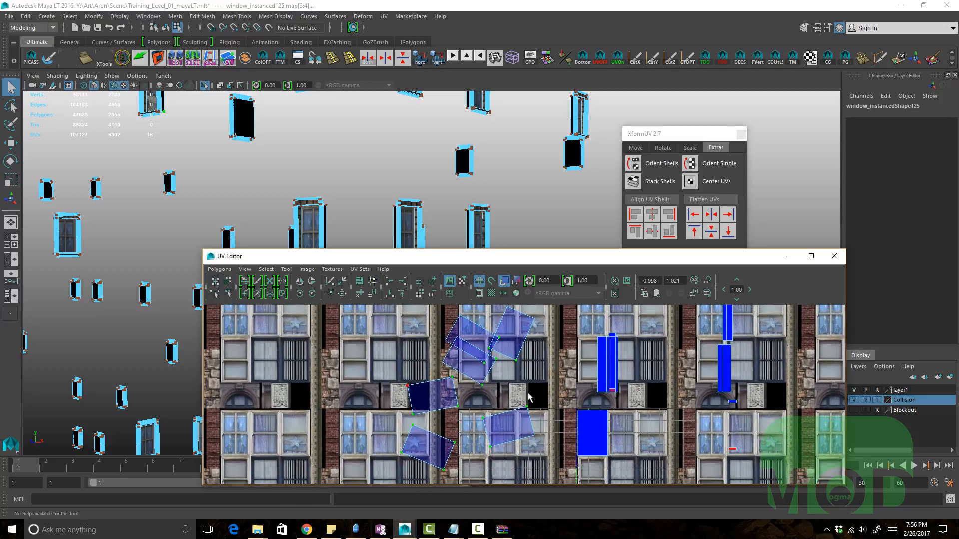
alt+right_drag(489, 421, 561, 428)
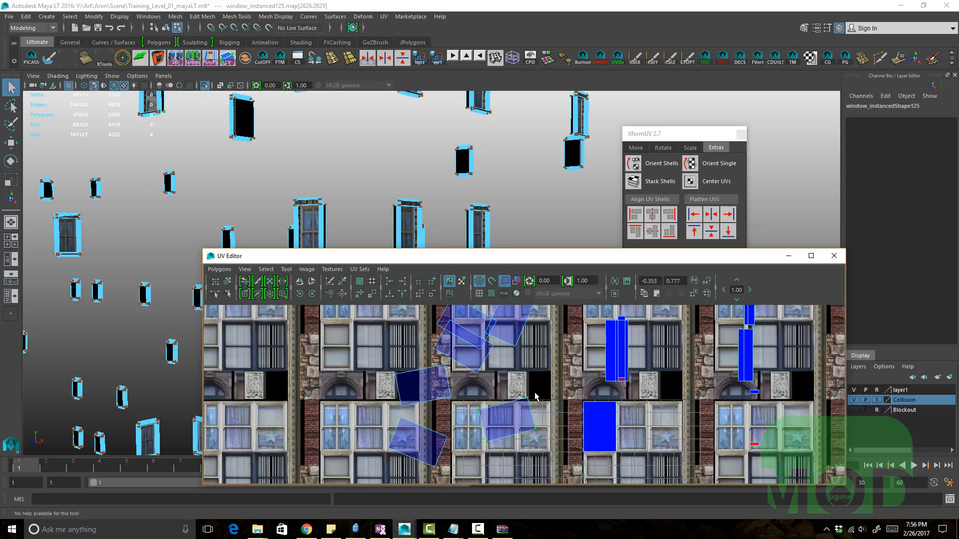
Step: Move and rotate individual window shells over window images in the atlas
key(w)
alt+middle_drag(494, 426, 425, 383)
key(e)
middle_drag(464, 412, 428, 413)
key(w)
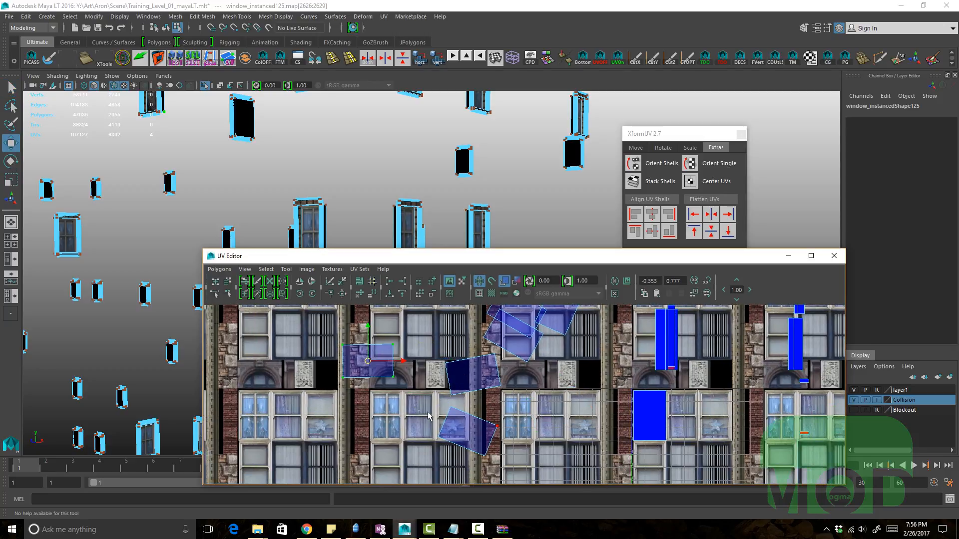
drag(443, 324, 481, 370)
mouse_move(518, 381)
middle_down()
mouse_move(501, 363)
mouse_move(532, 393)
middle_up()
key(e)
middle_drag(532, 392, 497, 347)
key(w)
click(528, 371)
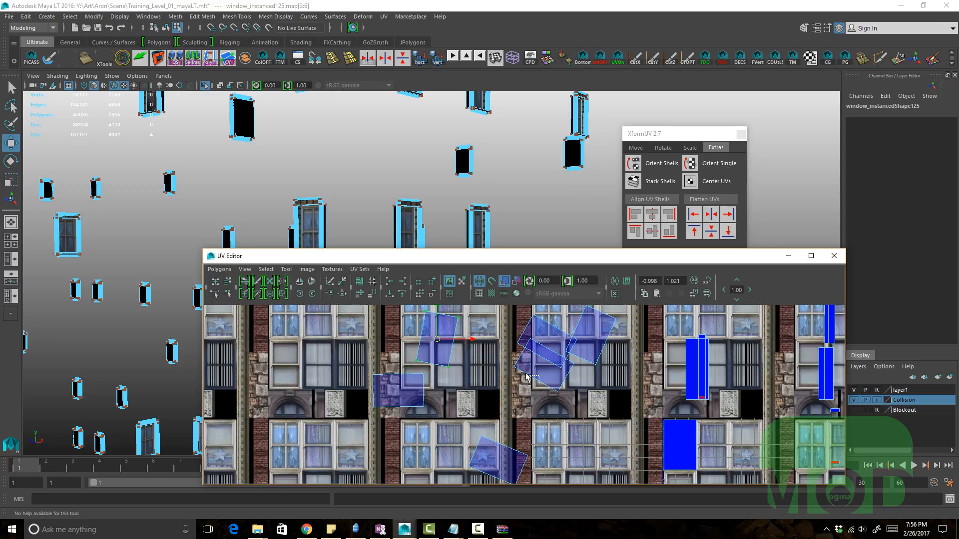
Step: Reposition and rotate further window shells to line up with other window images
drag(496, 364, 495, 362)
middle_drag(518, 383, 492, 367)
key(e)
key(w)
alt+right_drag(492, 368, 405, 366)
drag(413, 342, 493, 403)
alt+middle_drag(514, 370, 519, 404)
middle_drag(519, 405, 481, 414)
click(443, 359)
middle_drag(459, 437, 438, 394)
alt+middle_drag(438, 394, 446, 371)
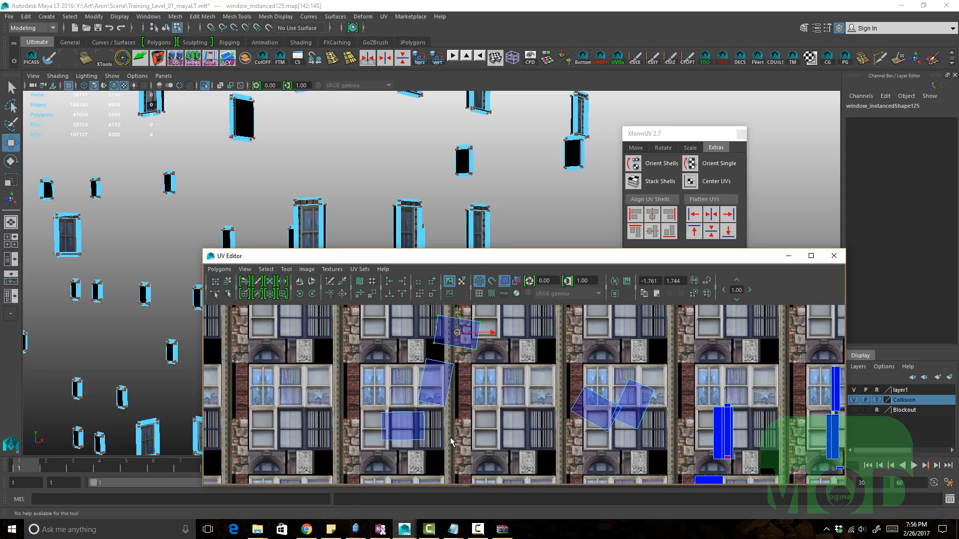
Step: Move the lower window shells onto matching window images in the atlas, undoing the last move
drag(439, 443, 405, 429)
middle_drag(401, 329, 414, 349)
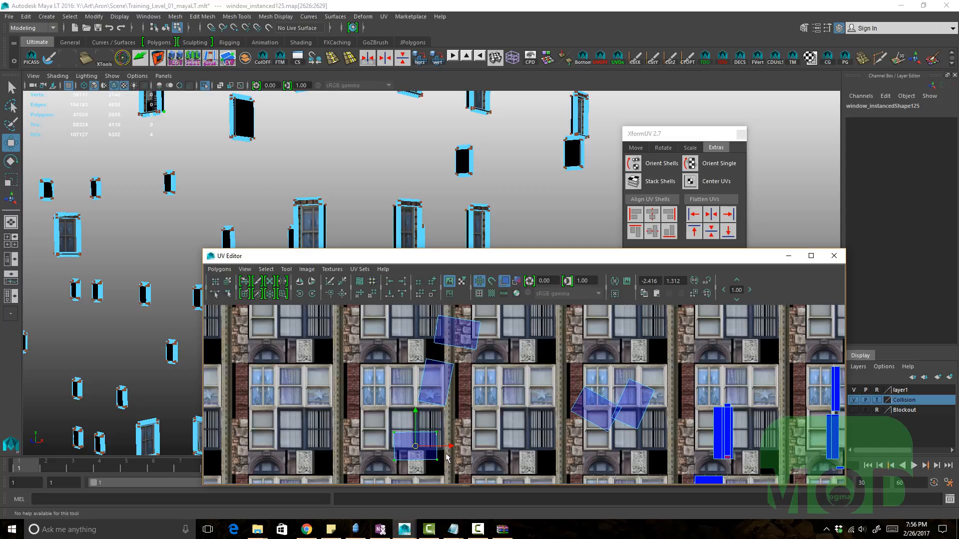
alt+middle_drag(432, 390, 428, 404)
alt+right_drag(429, 404, 423, 367)
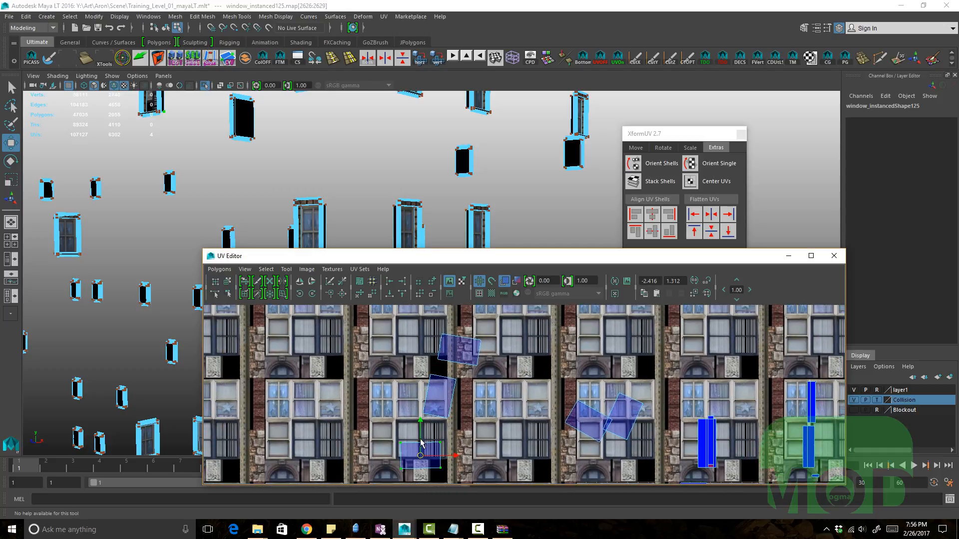
alt+middle_drag(420, 440, 421, 434)
middle_drag(421, 434, 411, 437)
drag(488, 372, 472, 349)
middle_drag(469, 388, 473, 385)
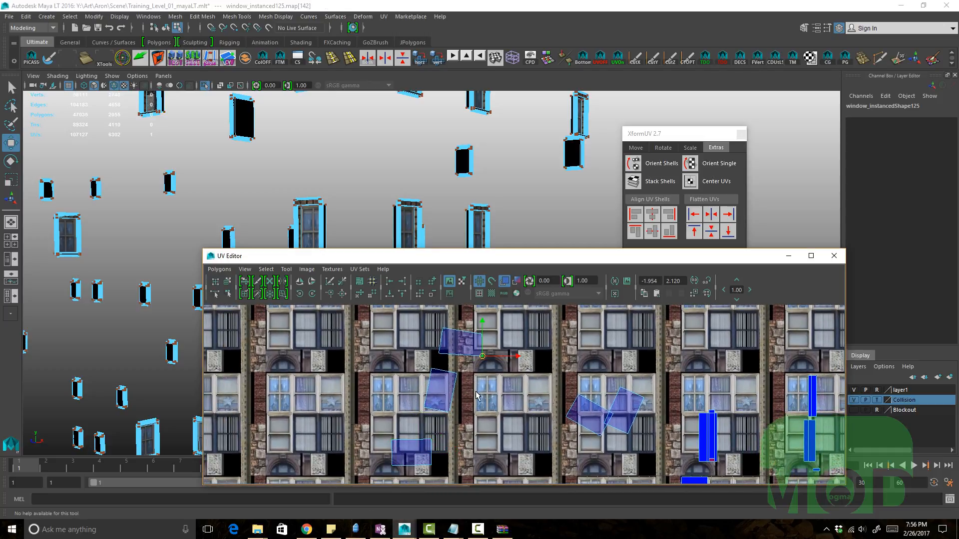
key(ctrl+z)
Step: Select a tilted window shell, rotate it, and move it onto a window image
drag(488, 367, 433, 320)
middle_drag(443, 399, 446, 389)
drag(489, 426, 382, 339)
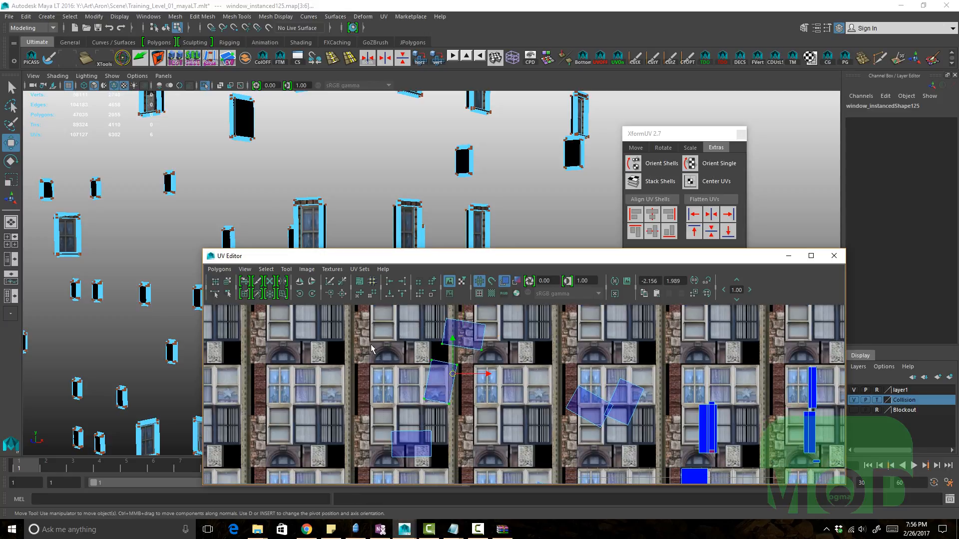
ctrl+right_drag(435, 373, 436, 398)
shift+drag(447, 464, 381, 420)
alt+middle_drag(440, 352, 433, 351)
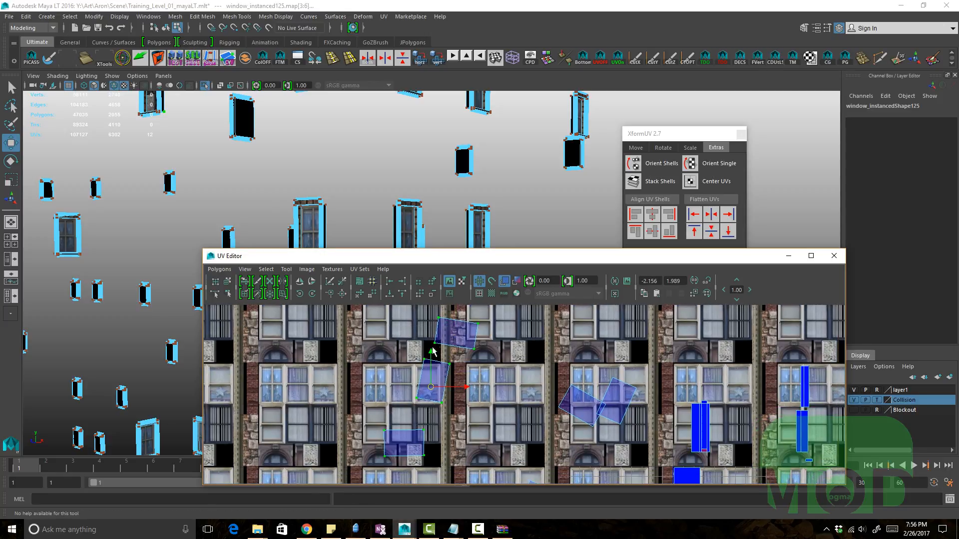
key(e)
middle_drag(513, 398, 514, 407)
key(w)
alt+middle_drag(442, 341, 438, 331)
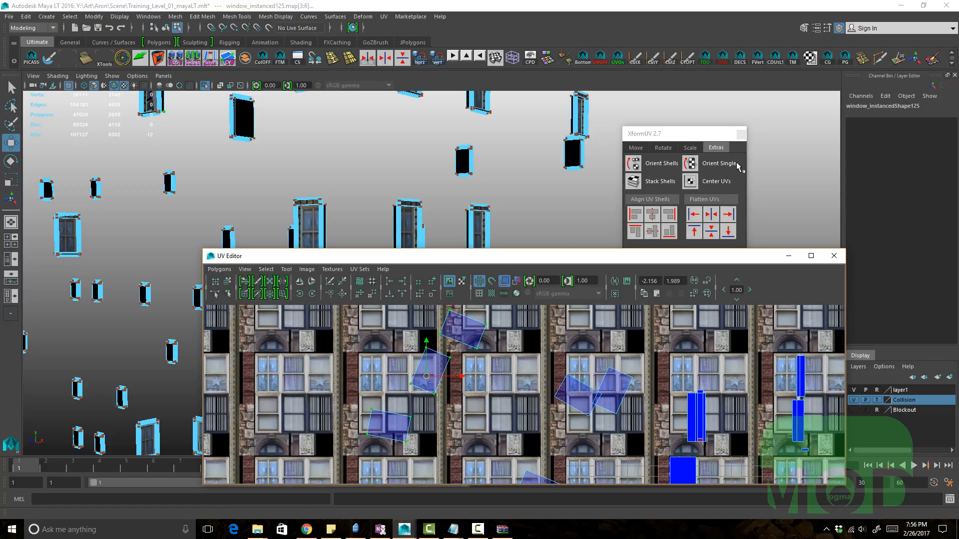
Step: Select the tilted window shells and straighten them with Orient Shells
click(652, 215)
scroll(549, 389, down, 1)
alt+middle_drag(565, 395, 507, 372)
alt+right_drag(562, 361, 483, 364)
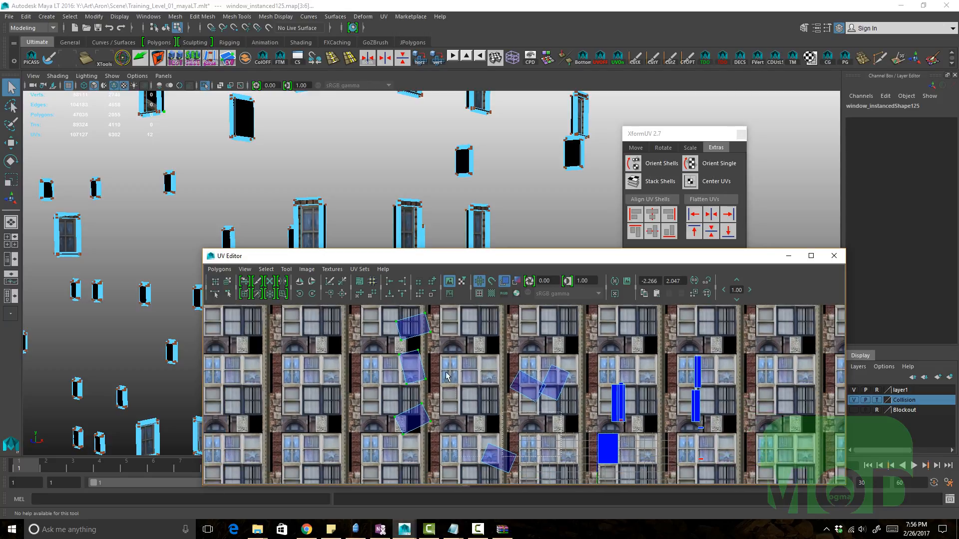
click(651, 167)
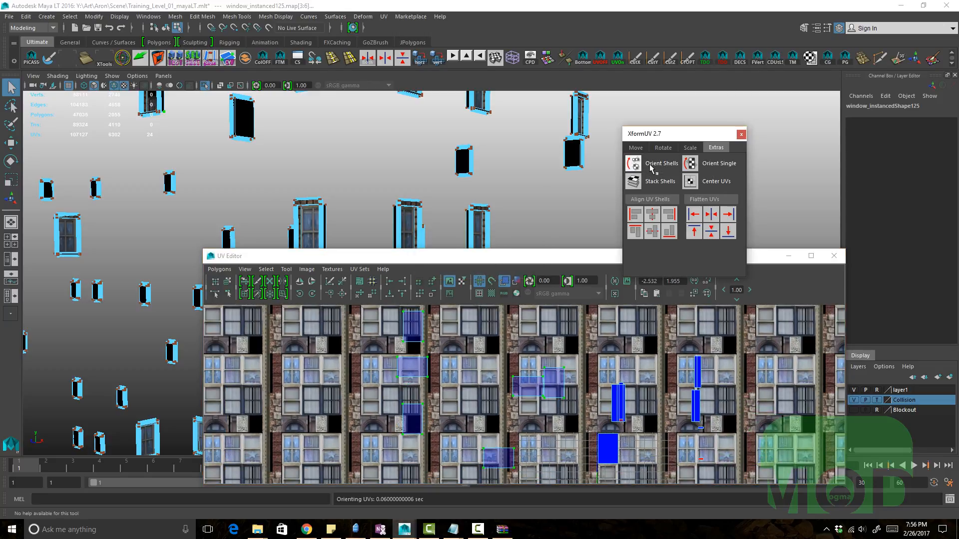
Step: Move the straightened window shells onto window images in the atlas
alt+middle_drag(405, 401, 407, 394)
alt+right_drag(407, 394, 496, 405)
key(shift+period)
key(w)
alt+middle_drag(431, 373, 443, 382)
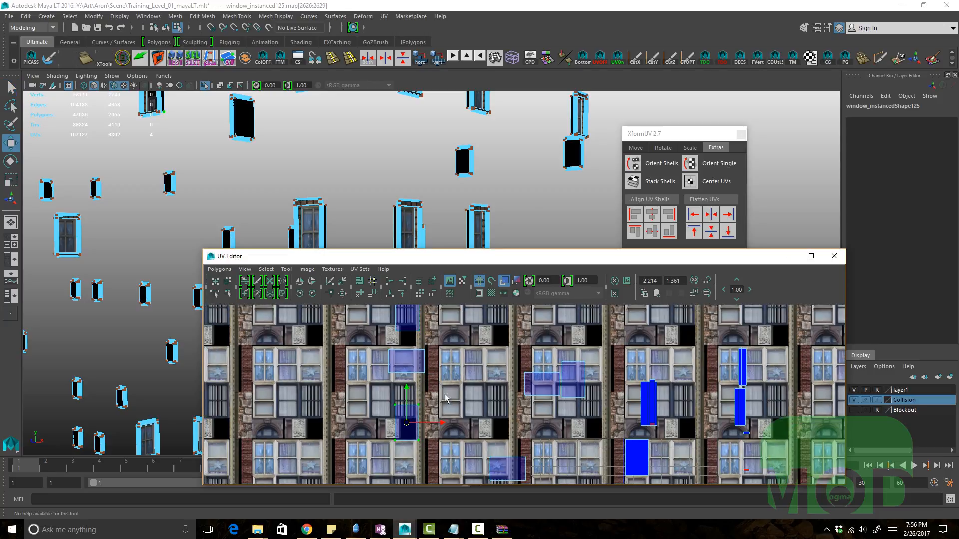
drag(444, 386, 399, 360)
key(shift+period)
alt+right_drag(435, 362, 399, 398)
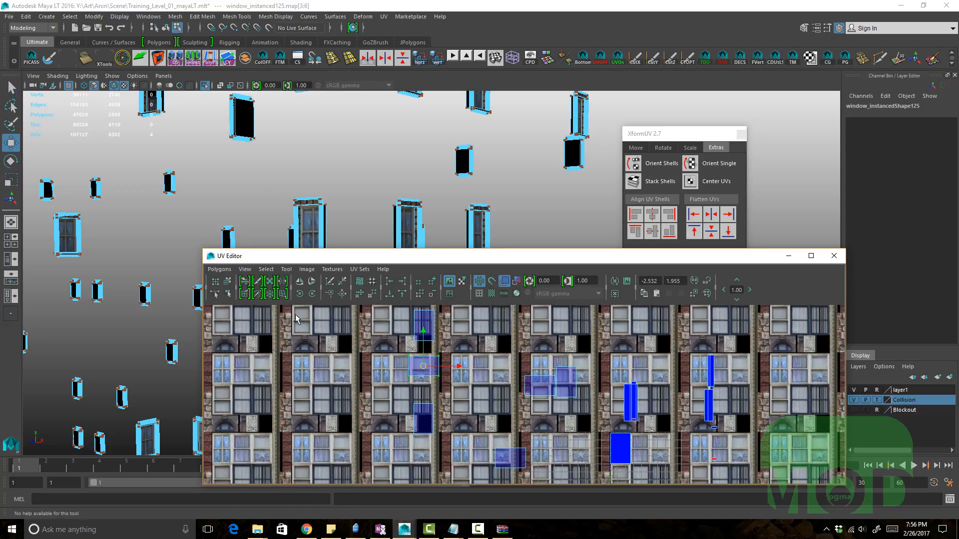
Step: Rotate the selected shells with the UV rotation tools and move further shells onto window images
click(299, 295)
click(313, 295)
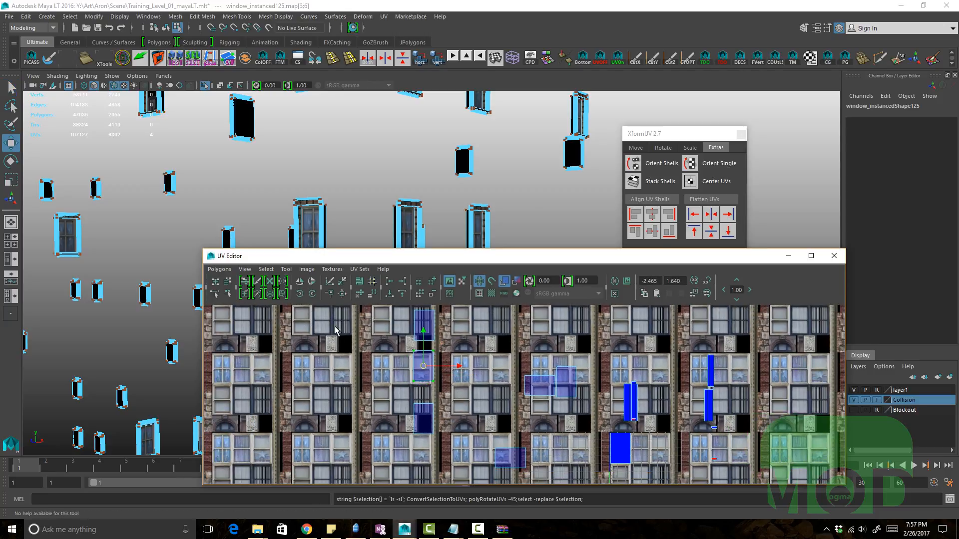
alt+middle_drag(358, 358, 361, 370)
drag(467, 439, 385, 348)
drag(448, 408, 404, 390)
key(shift+period)
alt+right_drag(459, 360, 520, 391)
alt+middle_drag(494, 395, 515, 405)
key(e)
key(w)
scroll(514, 409, up, 1)
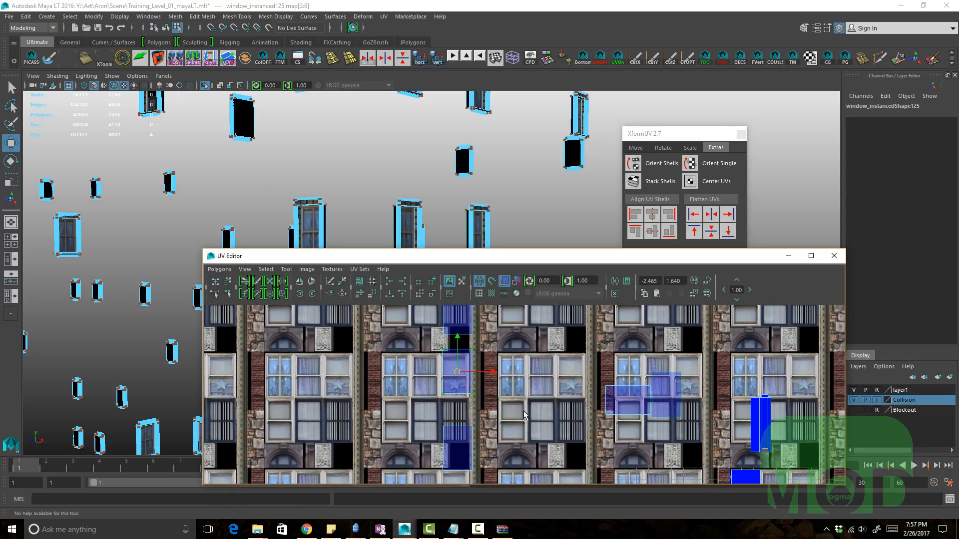
Step: Move the stacked window shells onto the window images of the neighbouring column
shift+middle_drag(531, 372, 520, 372)
drag(465, 326, 464, 325)
alt+middle_drag(454, 362, 458, 395)
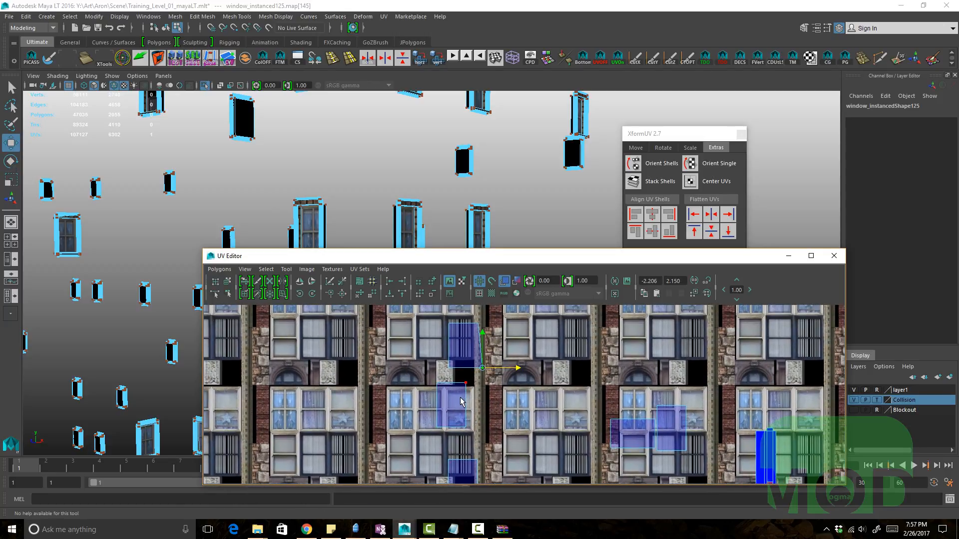
ctrl+right_drag(461, 396, 452, 411)
alt+middle_drag(478, 390, 479, 381)
middle_drag(479, 381, 494, 384)
alt+right_drag(496, 389, 475, 388)
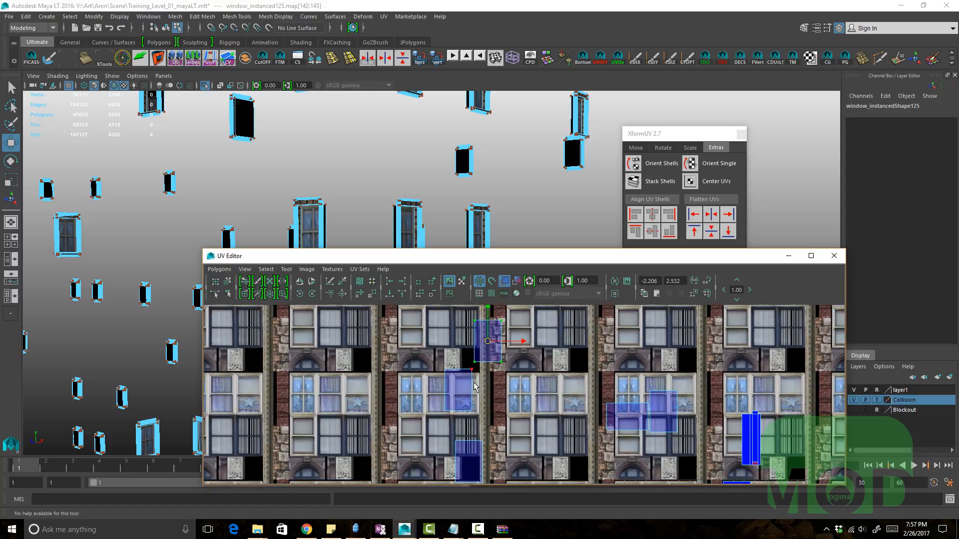
middle_drag(521, 452, 502, 445)
drag(479, 417, 466, 403)
ctrl+right_drag(465, 403, 457, 418)
shift+middle_drag(462, 408, 472, 407)
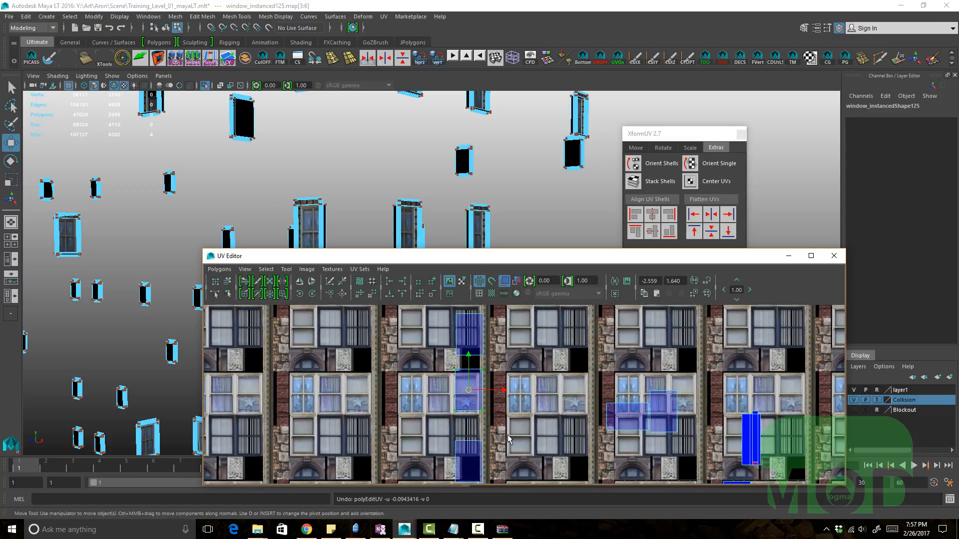
alt+right_drag(482, 408, 460, 406)
Step: Select a group of window shells and rotate them, undoing the last rotation
drag(510, 440, 443, 339)
ctrl+right_drag(530, 379, 525, 392)
alt+middle_drag(525, 391, 518, 381)
key(e)
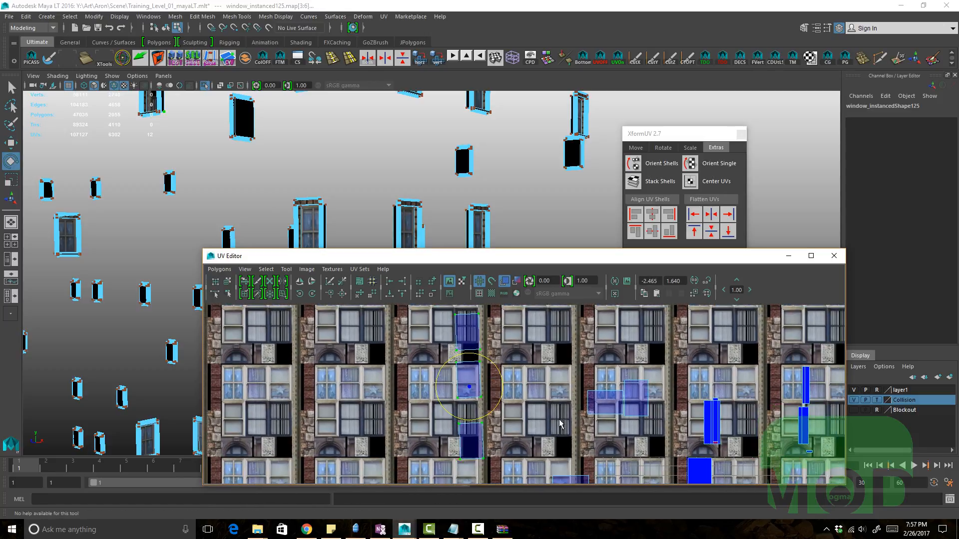
middle_drag(559, 422, 579, 401)
key(w)
alt+right_drag(579, 403, 478, 407)
key(e)
middle_drag(594, 413, 592, 451)
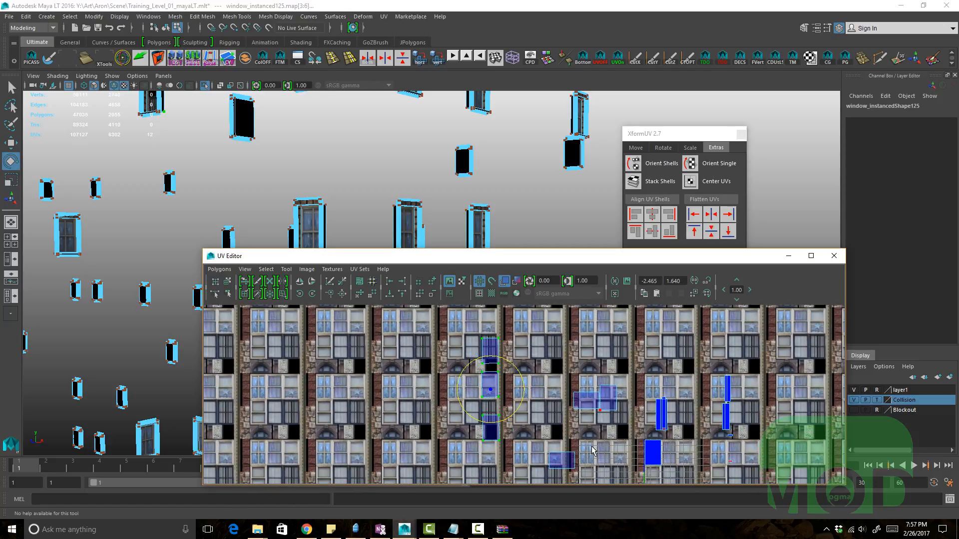
key(ctrl+z)
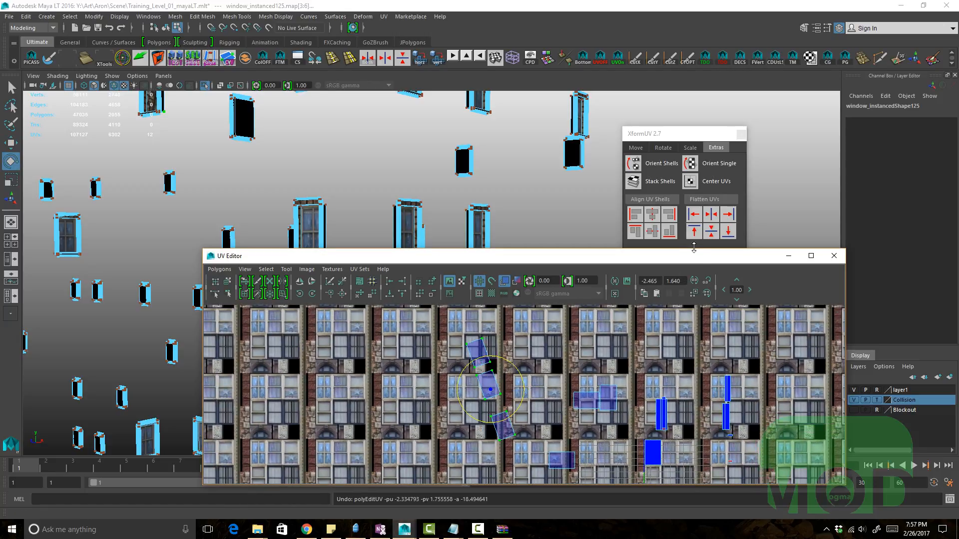
Step: Straighten the rotated shells with Orient Single, then select them and rotate them with the UV rotate tool
click(724, 164)
scroll(508, 355, up, 2)
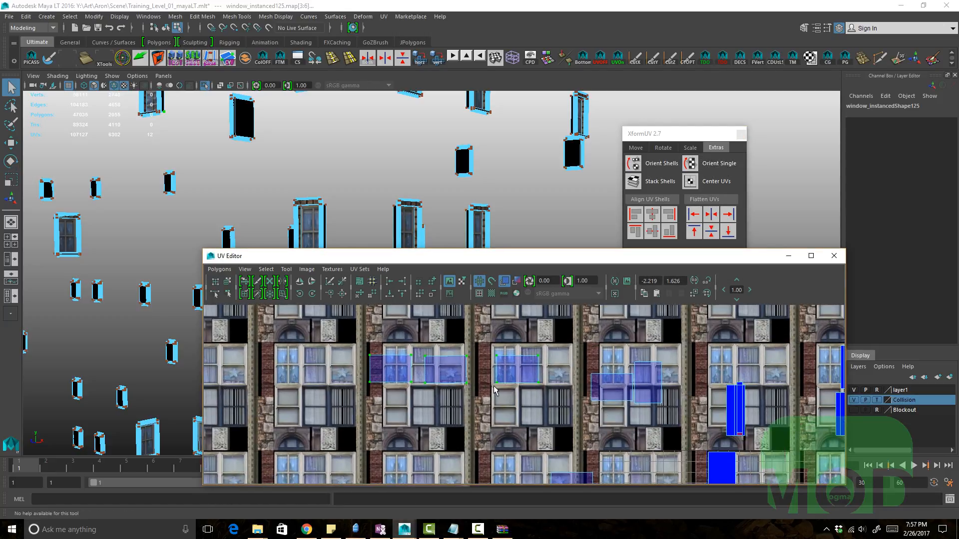
alt+middle_drag(490, 361, 452, 402)
click(314, 293)
click(315, 293)
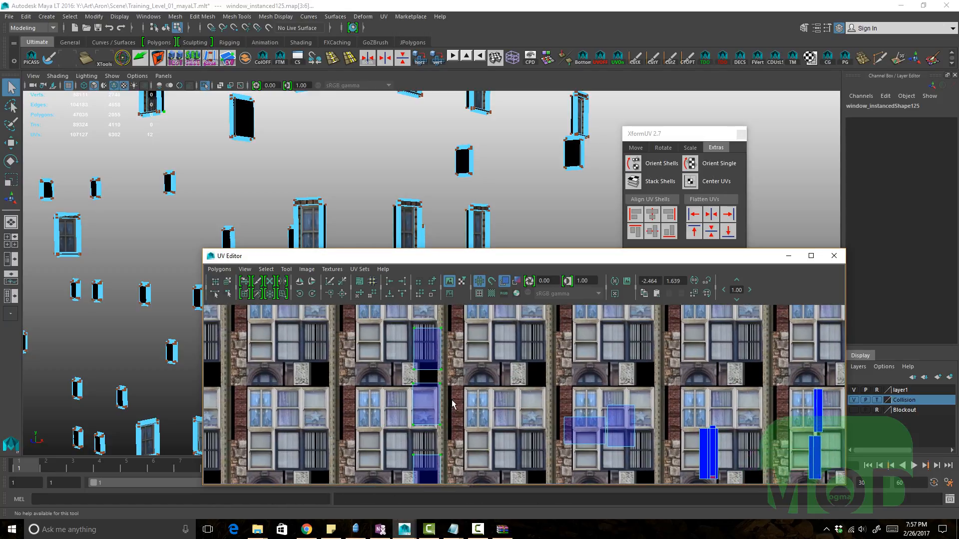
Step: Move window shells onto window images in the zoomed-out atlas
key(w)
scroll(412, 369, down, 1)
alt+right_drag(561, 376, 523, 370)
alt+middle_drag(524, 370, 530, 357)
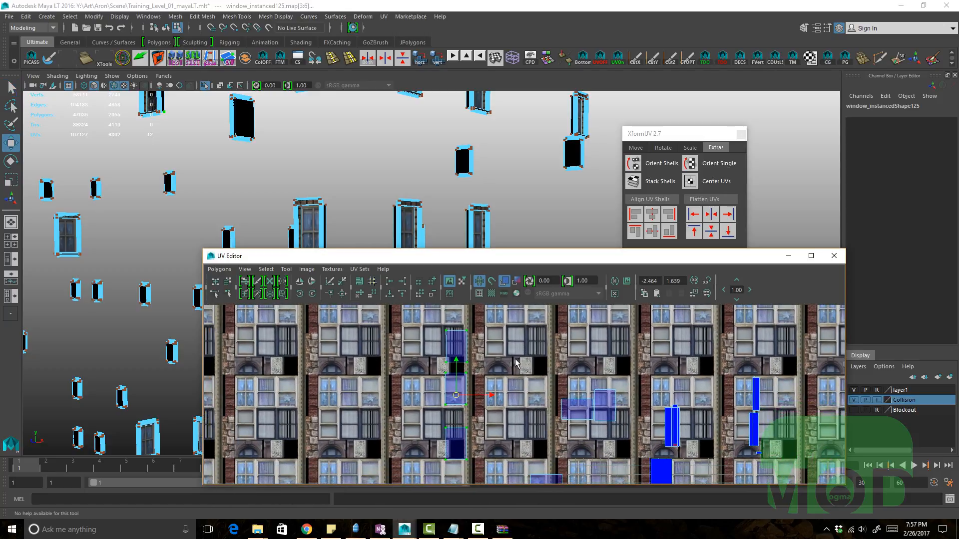
alt+right_drag(583, 388, 538, 398)
alt+middle_drag(539, 398, 515, 346)
alt+right_drag(514, 345, 567, 367)
shift+drag(605, 442, 494, 324)
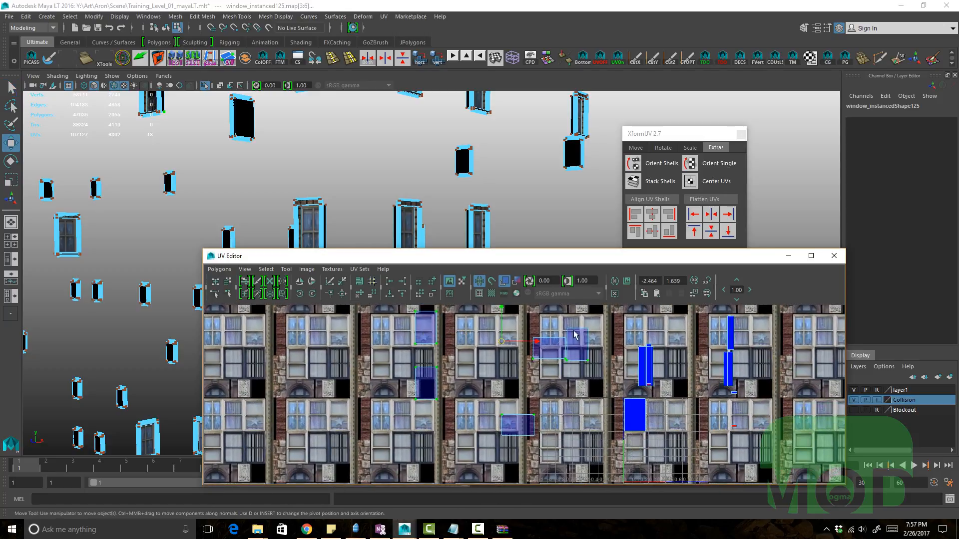
Step: Move further window shells onto window images in the next column
alt+middle_drag(580, 337, 521, 352)
alt+right_drag(542, 367, 754, 404)
alt+middle_drag(577, 402, 579, 426)
drag(578, 425, 521, 351)
alt+right_drag(521, 352, 630, 294)
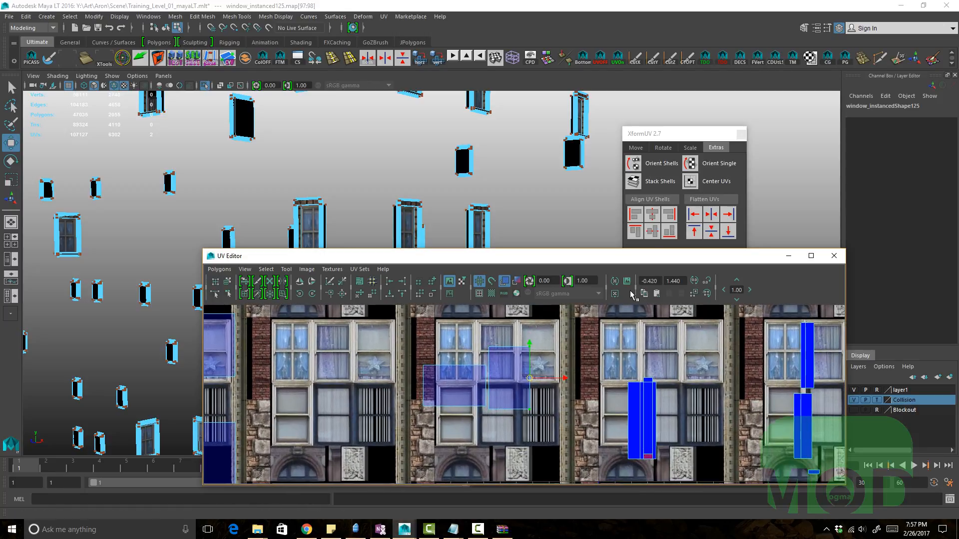
alt+right_drag(544, 338, 511, 334)
drag(516, 382, 547, 337)
alt+middle_drag(547, 336, 520, 344)
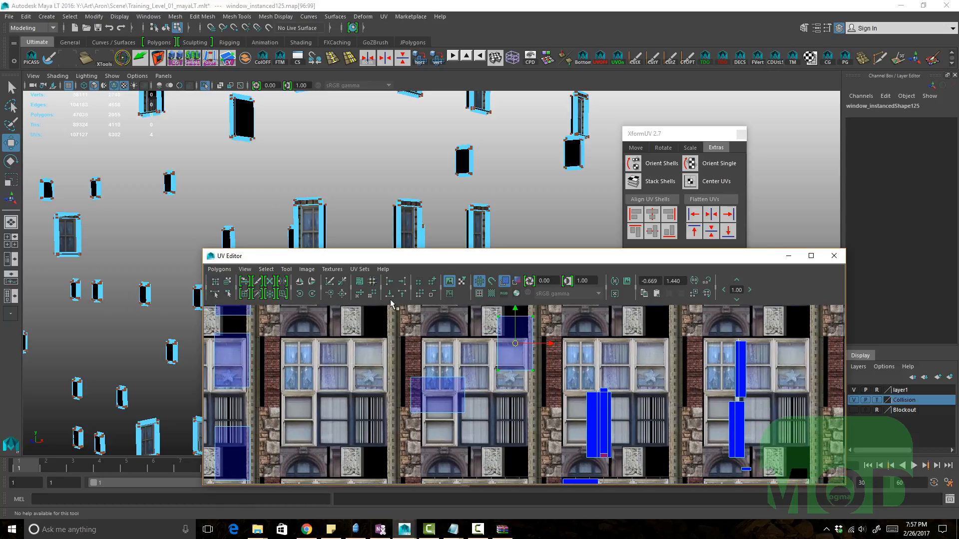
Step: Try aligning the selected shell's UVs and flattening them with Flatten UVs, undoing each attempt
click(391, 295)
key(ctrl+z)
click(403, 294)
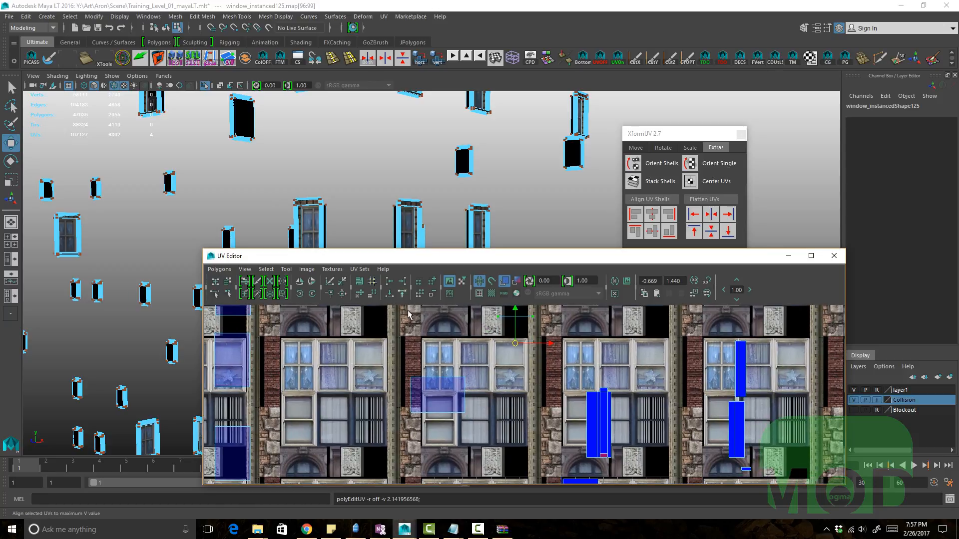
key(ctrl+z)
click(695, 231)
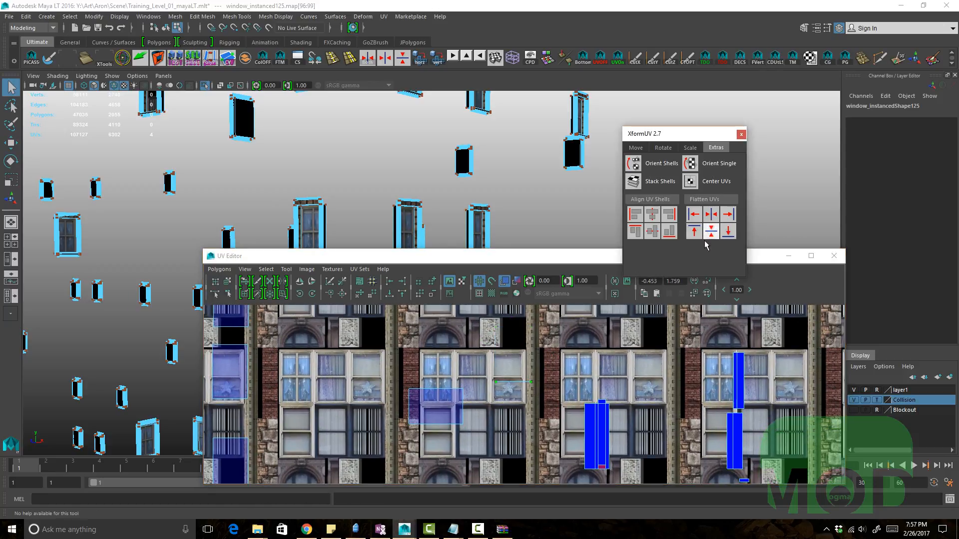
click(694, 232)
key(ctrl+z)
Step: Move the upper window shell and reselect its UVs using edge and UV selection modes
alt+middle_drag(518, 363, 559, 370)
alt+right_drag(559, 371, 516, 388)
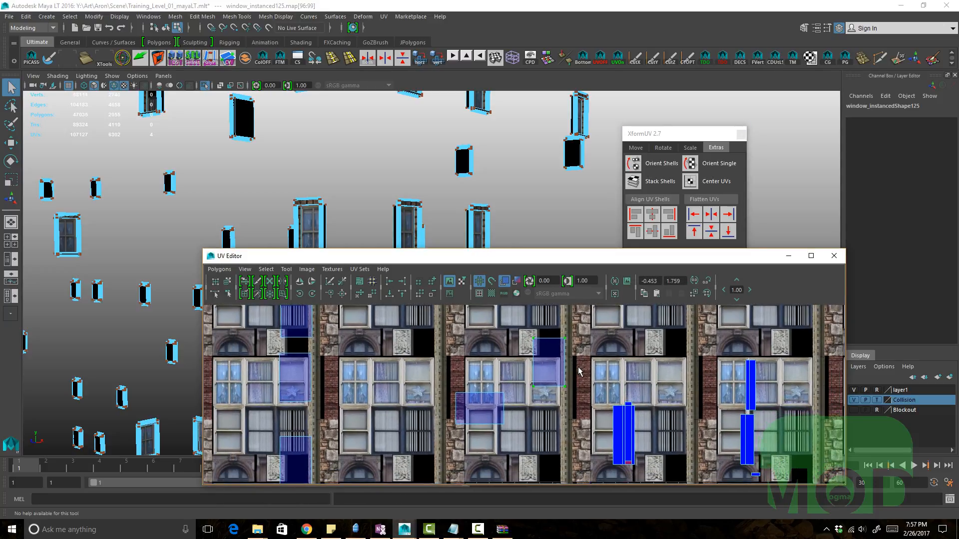
key(F10)
drag(543, 357, 605, 345)
key(ctrl+e)
alt+middle_drag(576, 368, 555, 377)
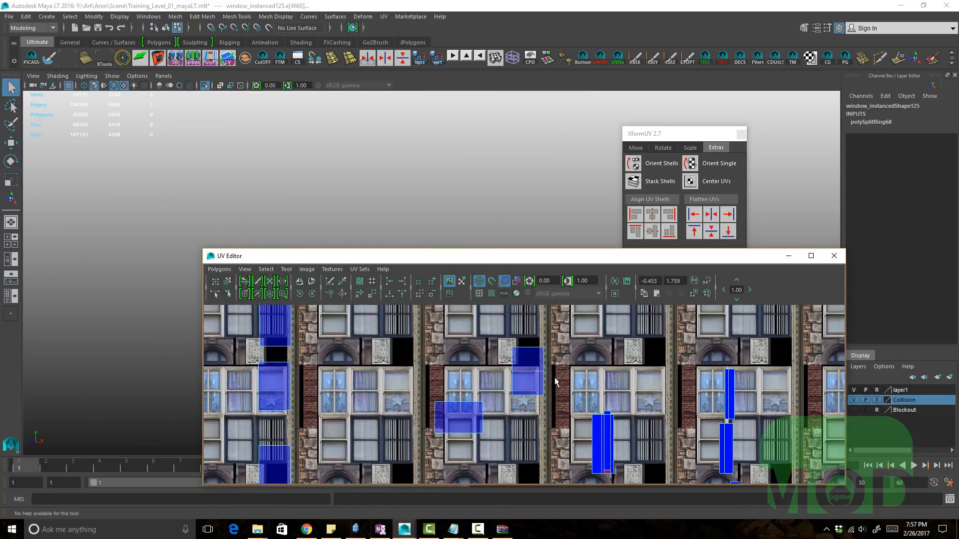
alt+right_drag(555, 377, 573, 361)
key(F12)
drag(480, 325, 613, 400)
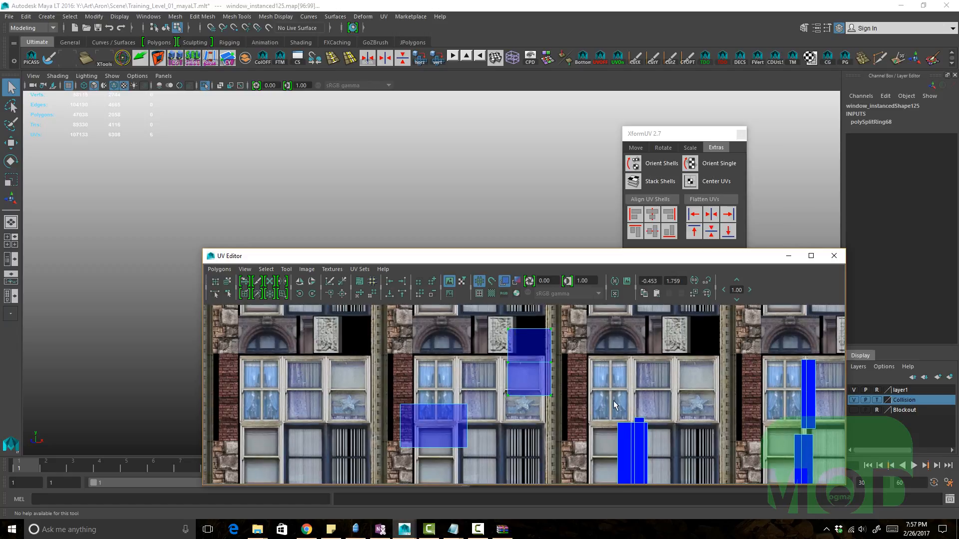
alt+middle_drag(582, 390, 585, 405)
Step: Try Flatten UVs on the selected UVs, then undo back several operations
click(711, 231)
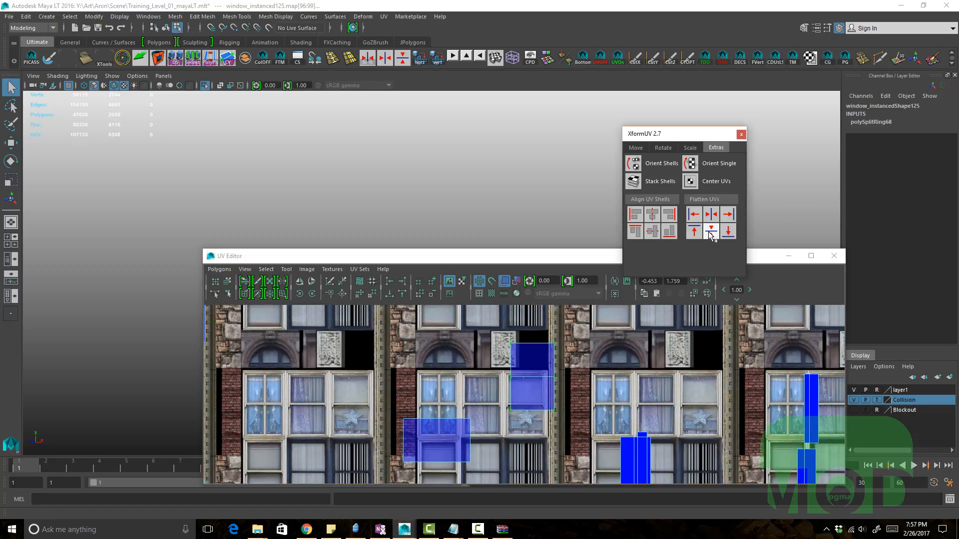
key(ctrl+z)
alt+right_drag(592, 374, 562, 364)
key(ctrl+z)
key(ctrl+z)
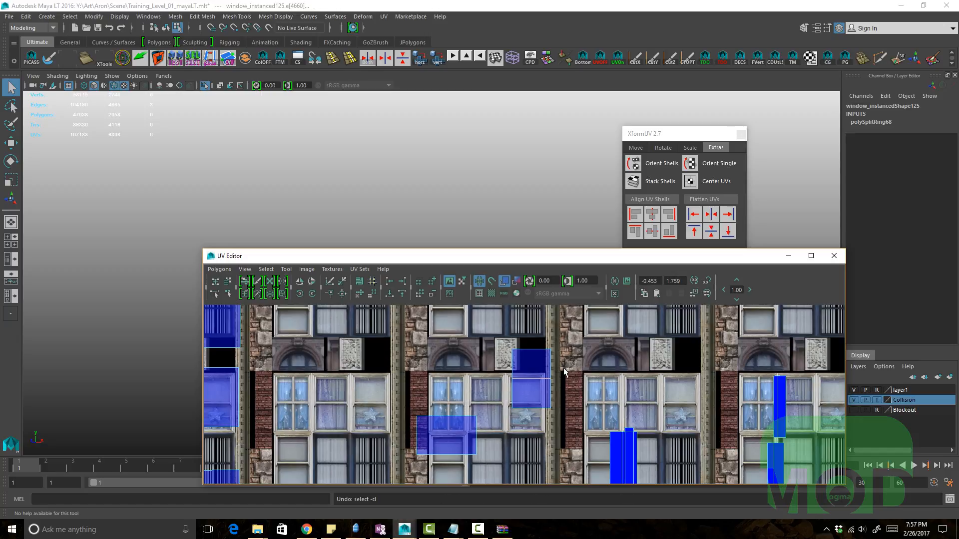
key(ctrl+z)
key(ctrl+z)
Step: Select the upper window shell's UVs and flatten them with Flatten UVs
alt+right_drag(537, 399, 540, 375)
alt+middle_drag(541, 380, 541, 371)
click(545, 369)
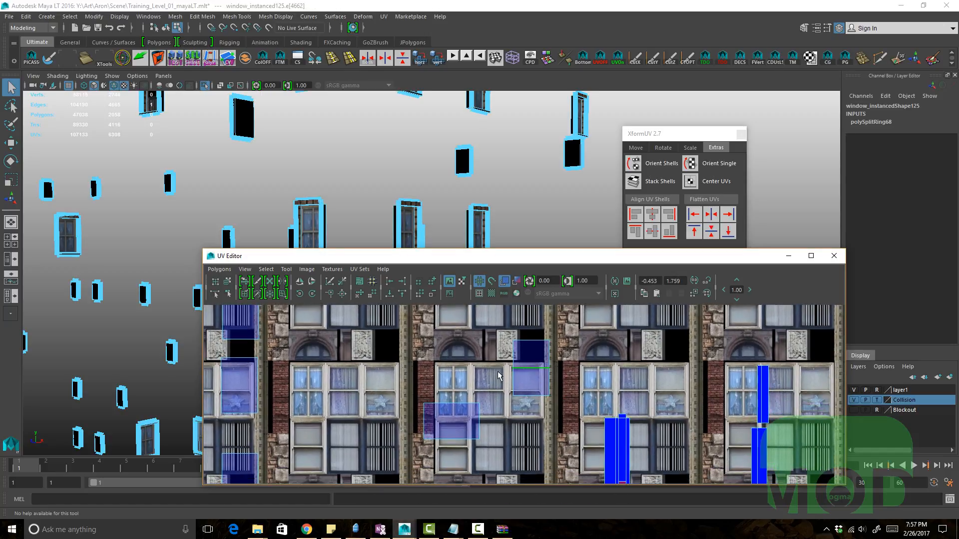
alt+right_drag(498, 376, 595, 407)
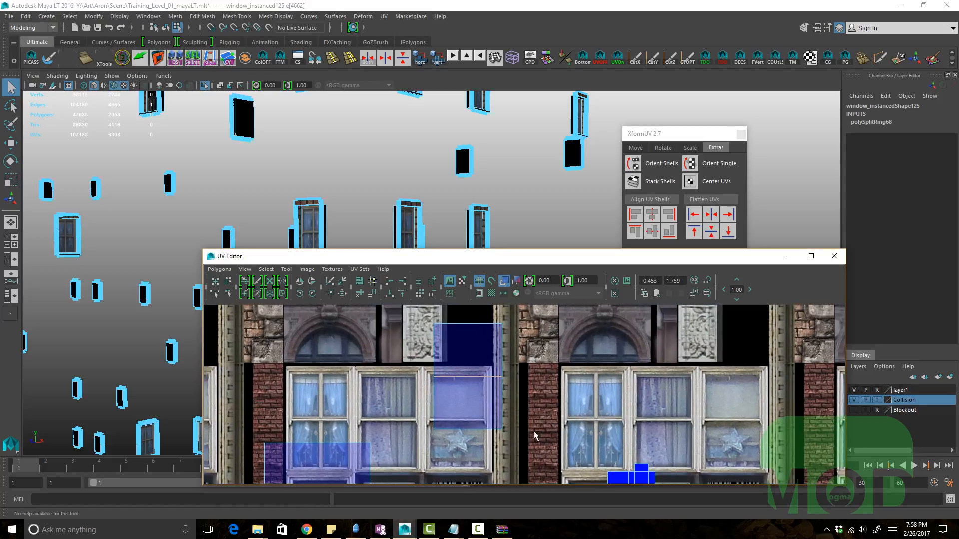
shift+click(419, 398)
click(707, 238)
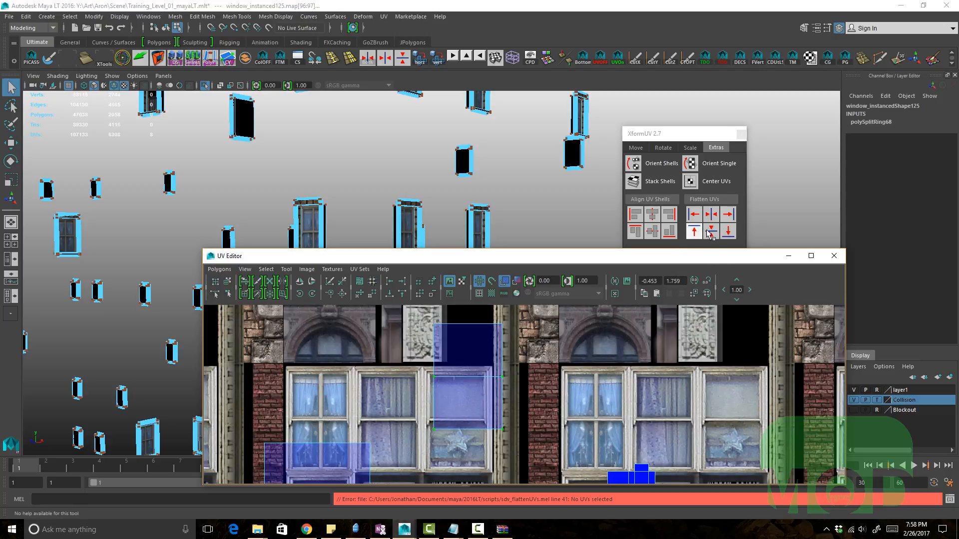
click(694, 231)
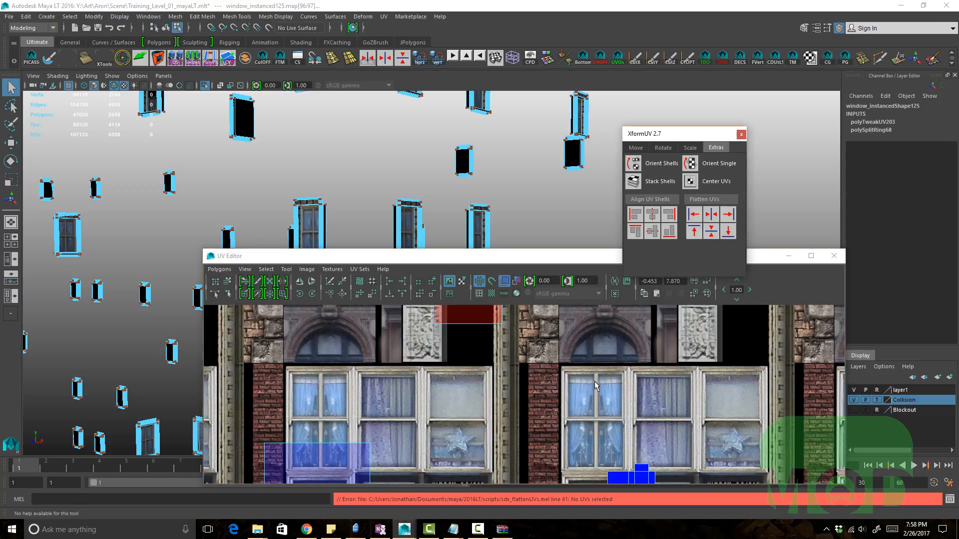
Step: Undo the last operation and delete a stray edge from the upper window shell in the UV Editor
key(ctrl+z)
scroll(595, 382, down, 3)
click(496, 387)
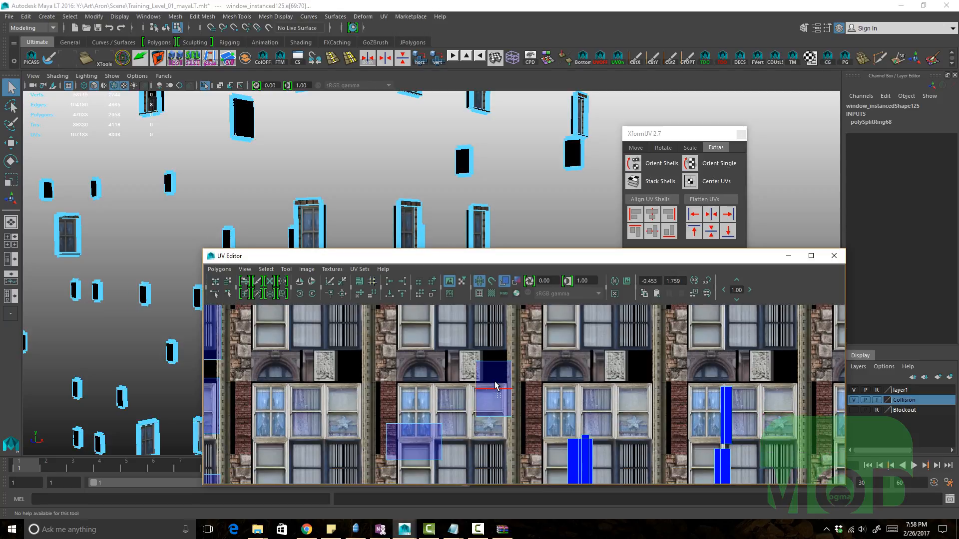
key(Delete)
scroll(440, 339, down, 1)
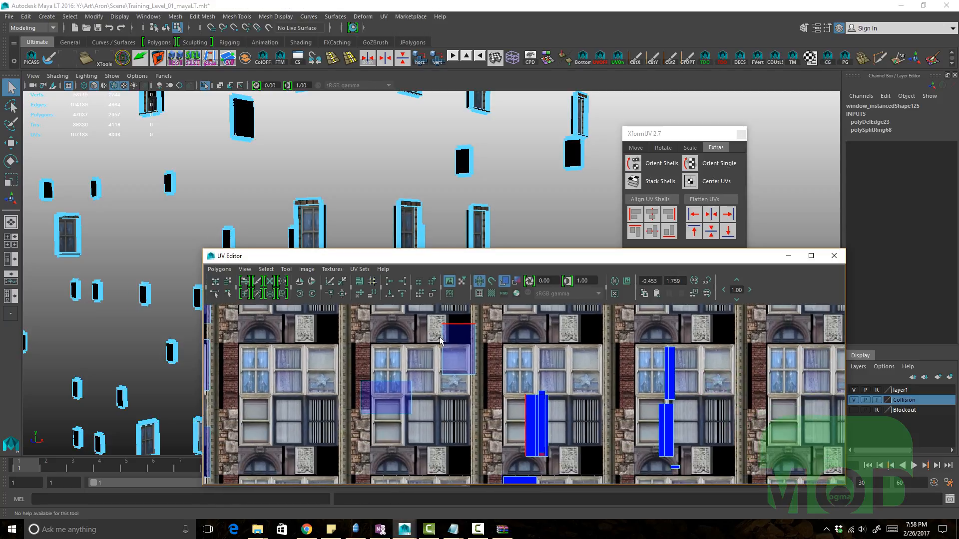
scroll(441, 339, up, 2)
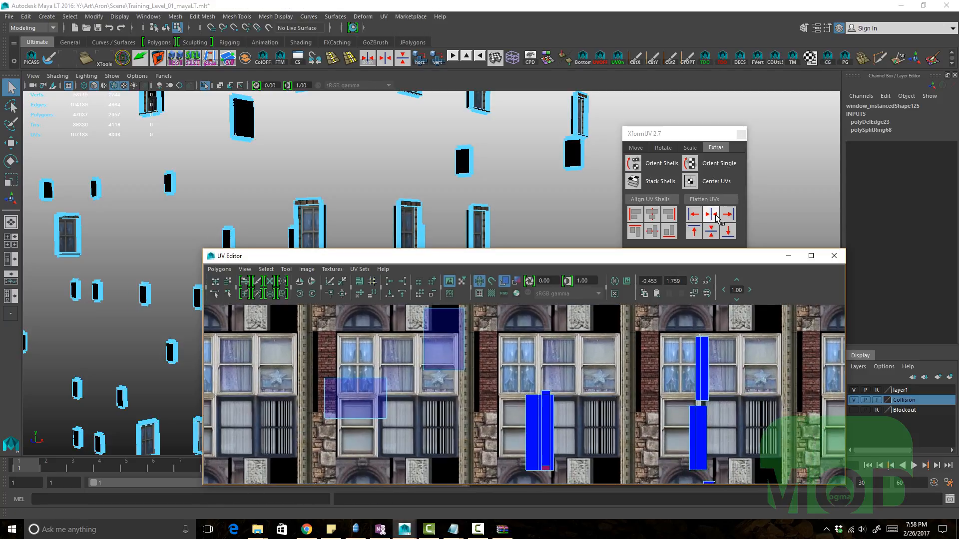
Step: Try flattening the window shell's UVs with Flatten UVs while checking the Script Editor output, then undo it
click(716, 218)
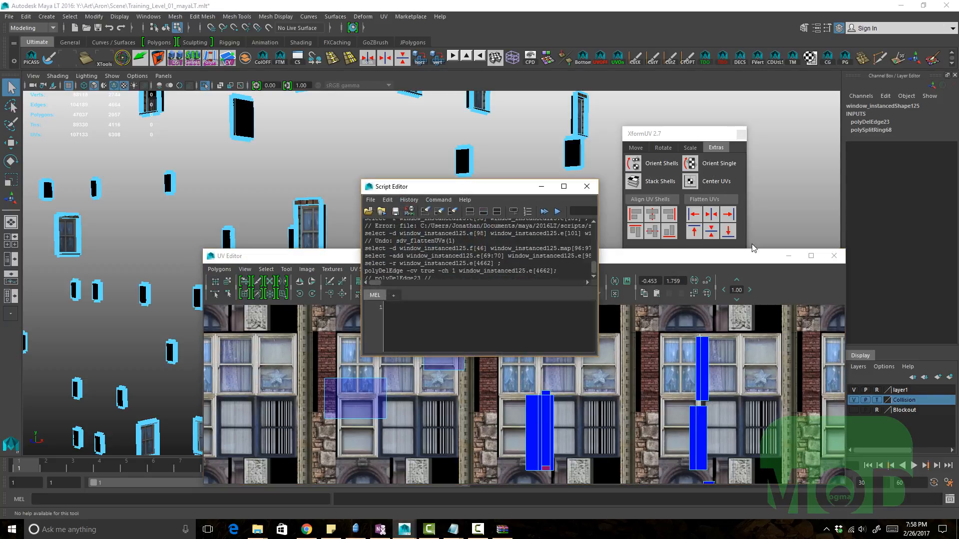
click(346, 430)
drag(303, 437, 445, 399)
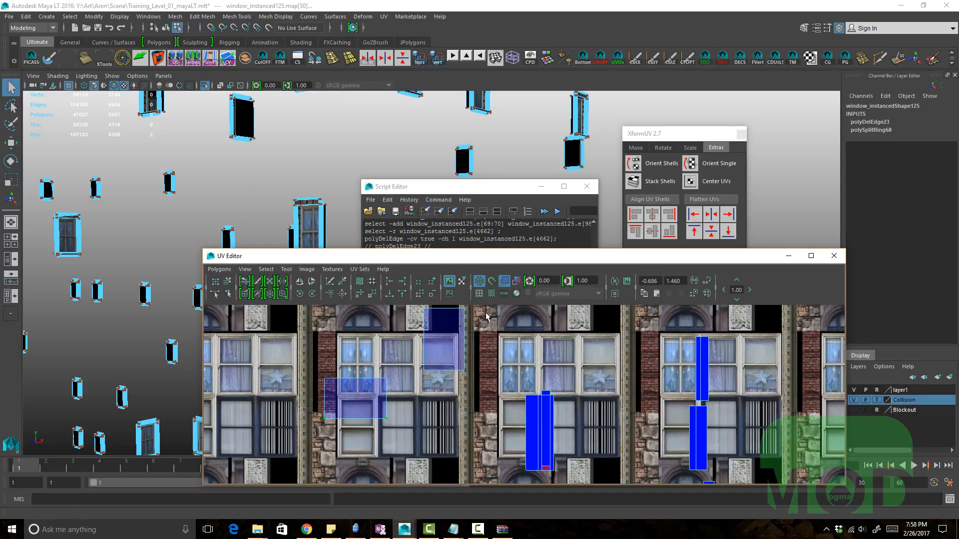
alt+middle_drag(440, 386, 446, 407)
drag(417, 449, 306, 388)
alt+middle_drag(340, 380, 346, 380)
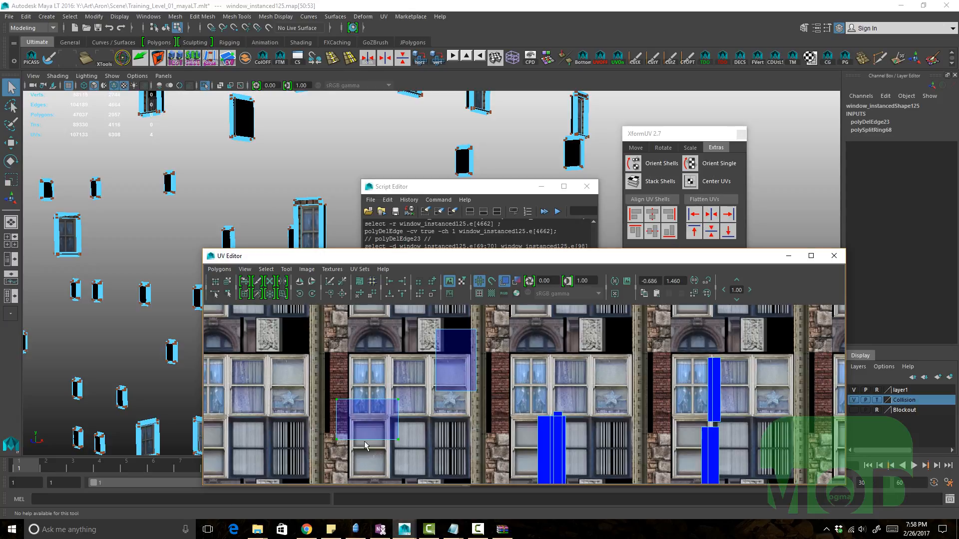
drag(373, 457, 416, 450)
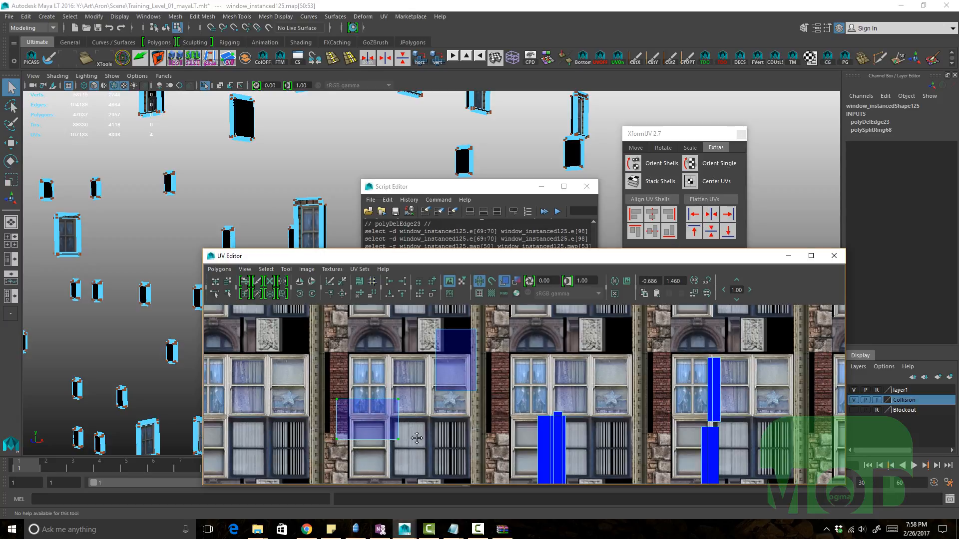
alt+middle_drag(417, 437, 422, 427)
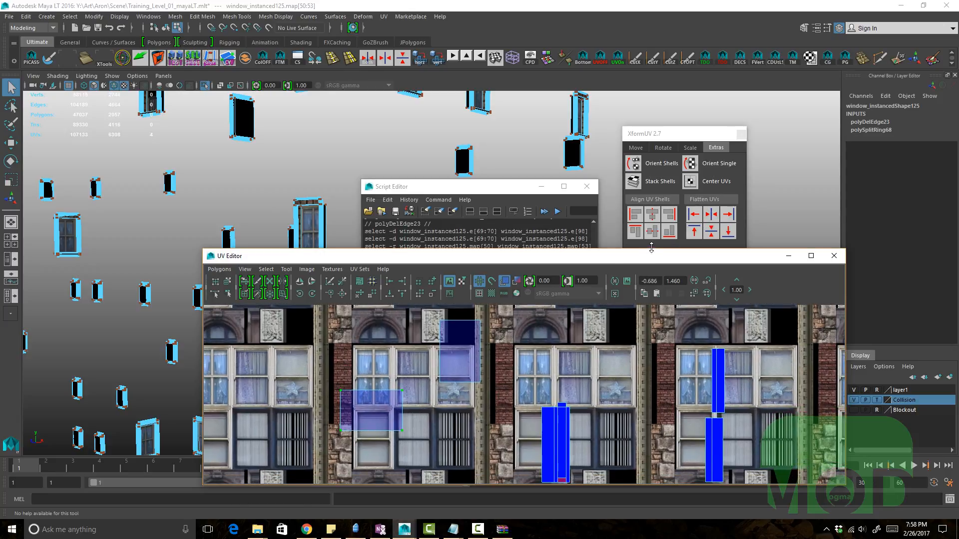
click(711, 214)
alt+middle_drag(379, 412, 387, 412)
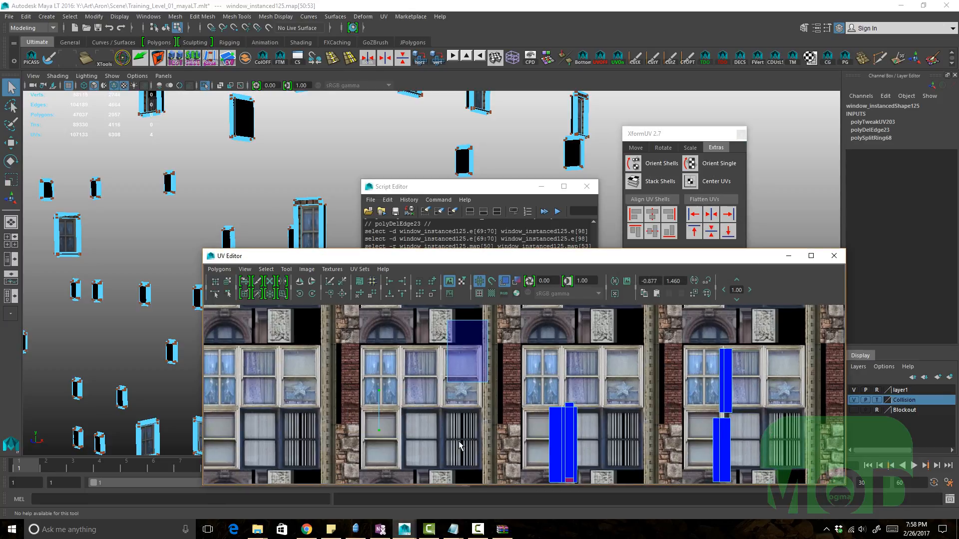
click(502, 188)
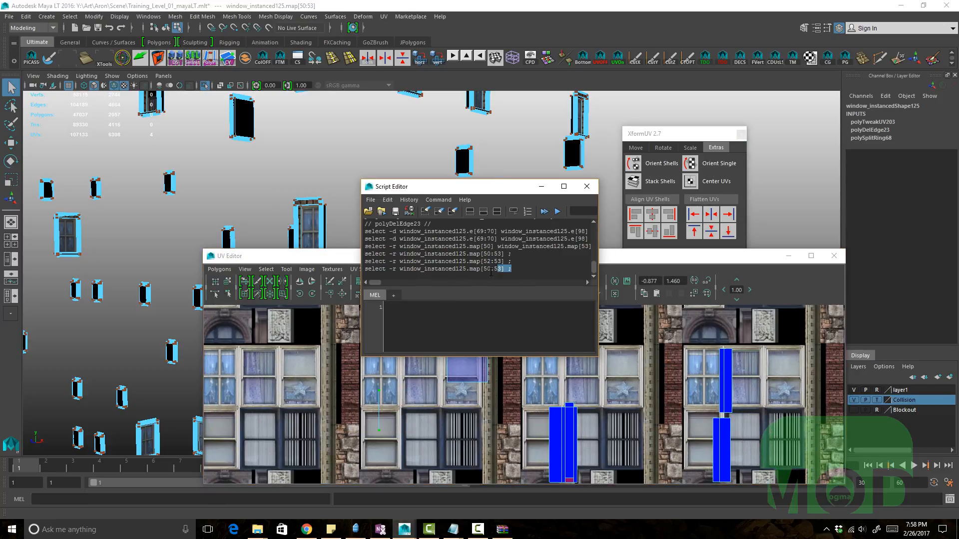
drag(491, 270, 397, 270)
alt+middle_drag(410, 436, 415, 439)
key(ctrl+z)
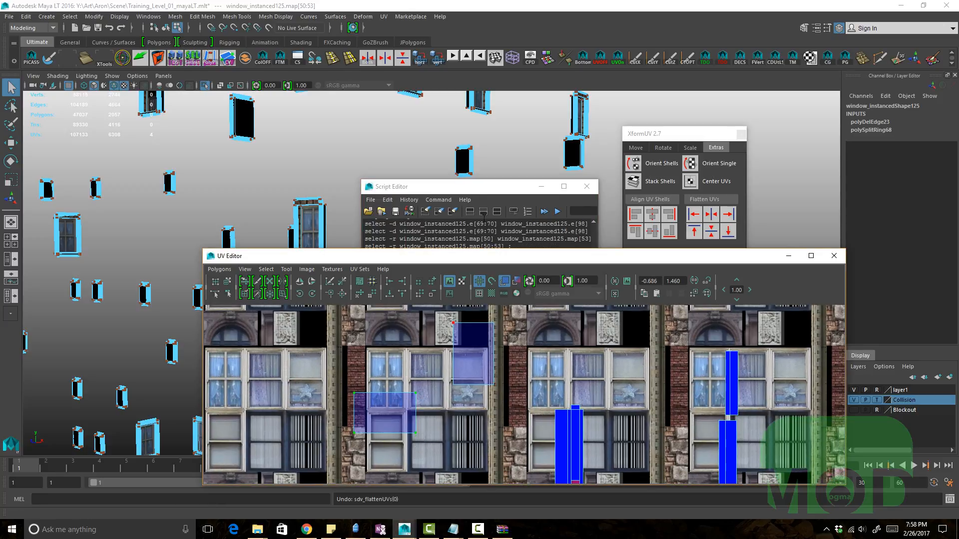
Step: Clear the Script Editor history, flatten the selected UVs again with Flatten UVs, and undo it
click(484, 215)
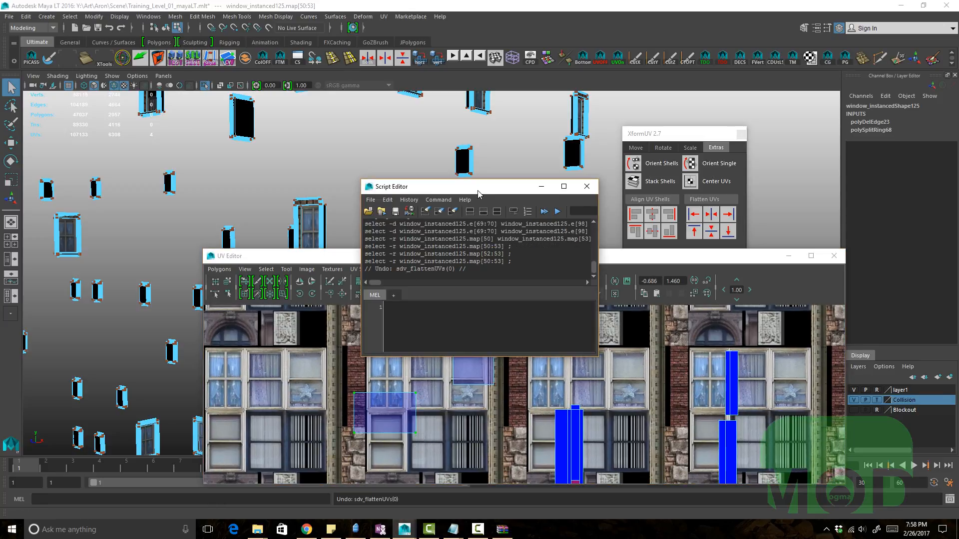
click(453, 215)
click(711, 214)
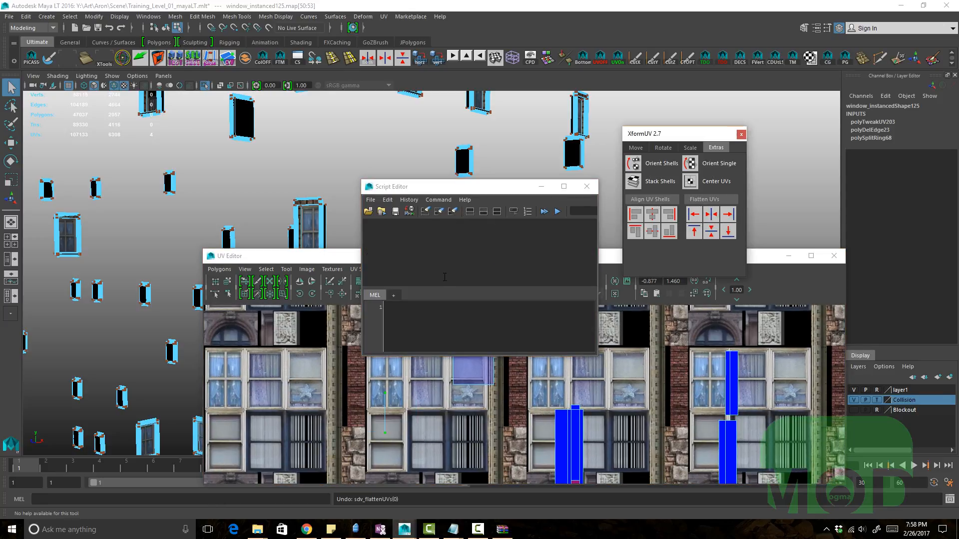
click(445, 277)
click(388, 200)
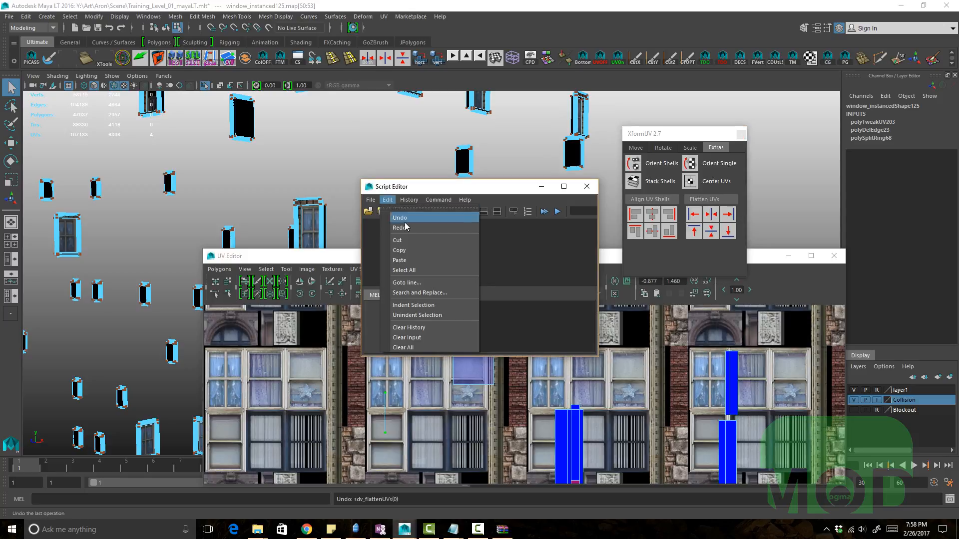
mouse_move(409, 200)
click(433, 218)
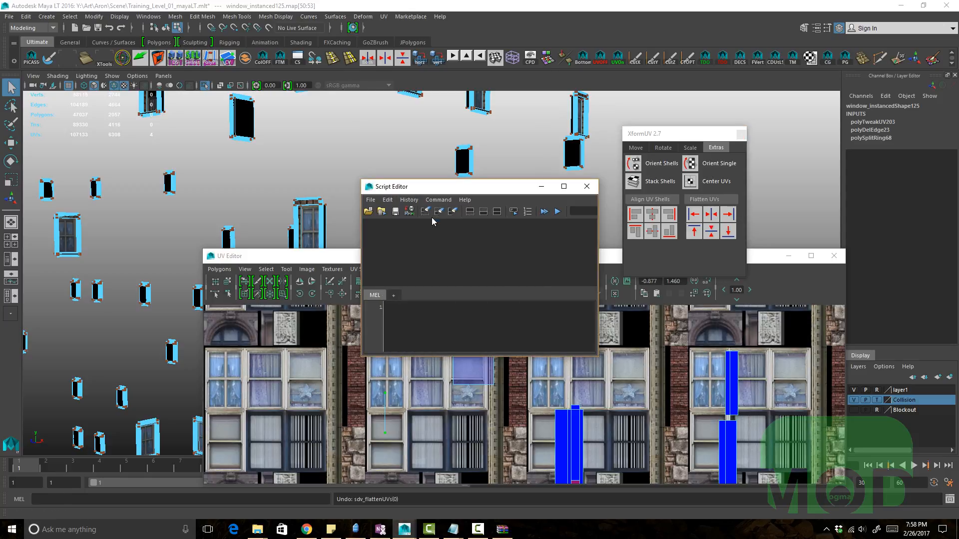
alt+middle_drag(467, 407, 456, 415)
key(ctrl+z)
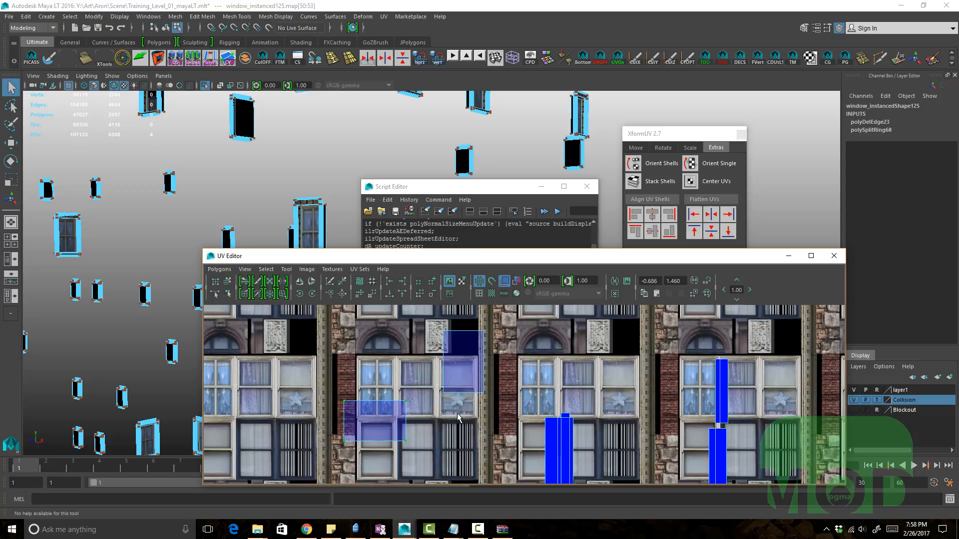
click(477, 196)
click(425, 211)
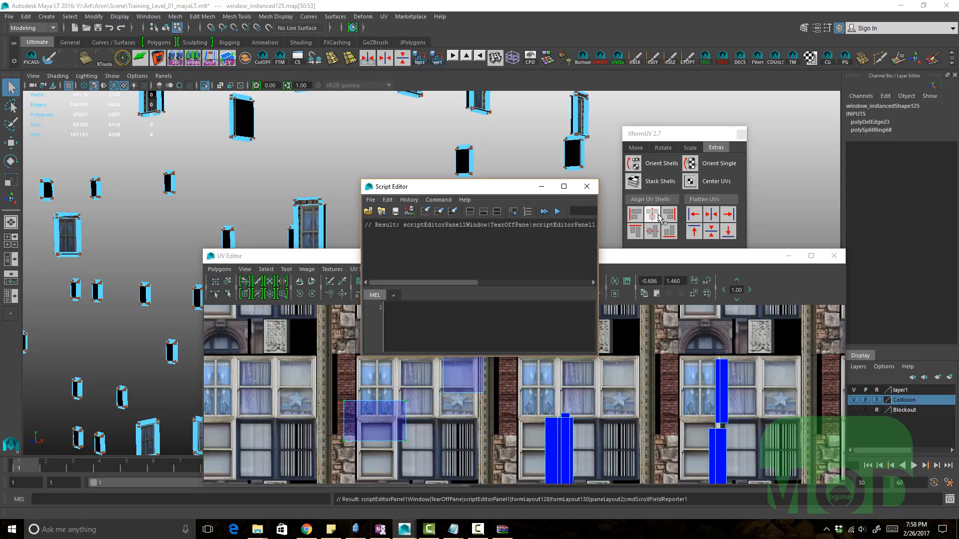
Step: Run Flatten UVs once more and examine the logged sdv_flattenUVs command in the Script Editor, then undo it
click(710, 216)
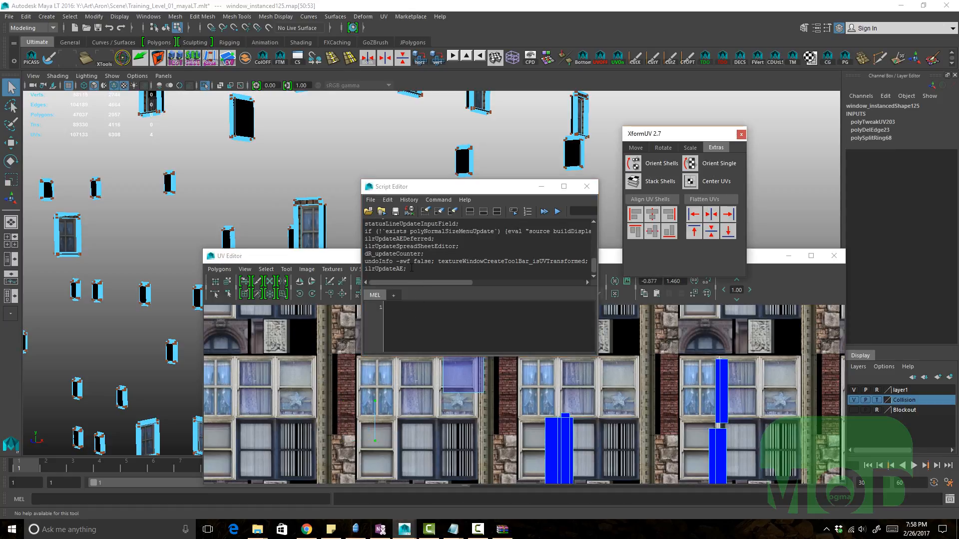
scroll(412, 268, up, 2)
scroll(424, 277, up, 2)
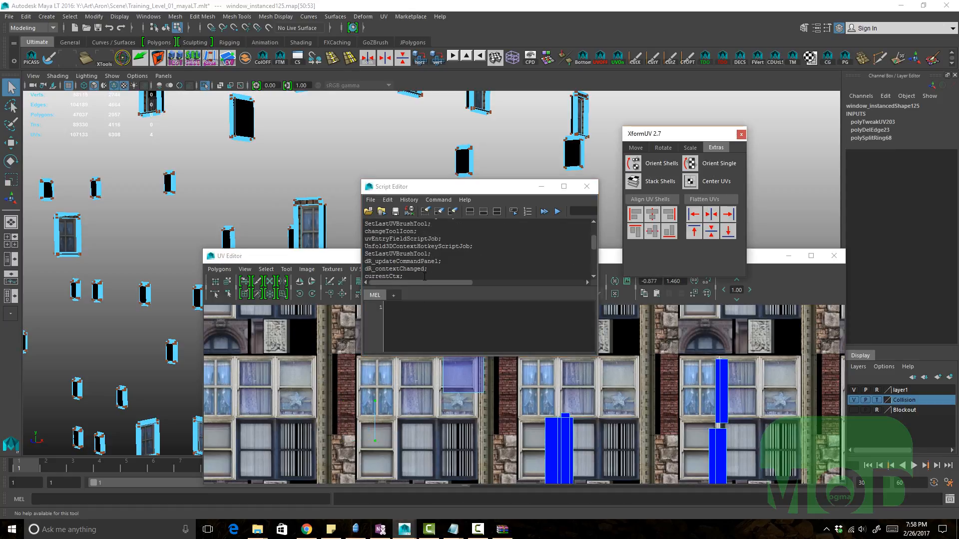
drag(403, 247, 365, 238)
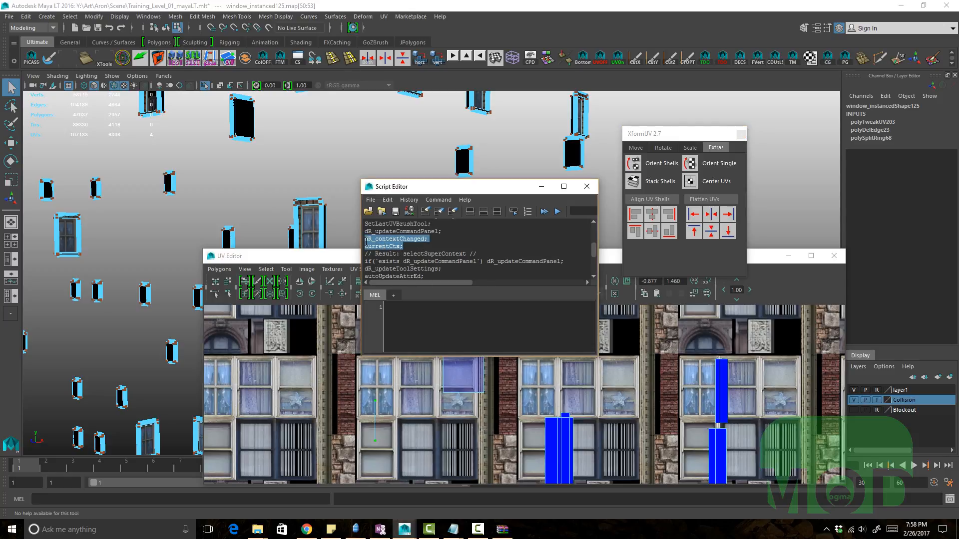
scroll(428, 250, up, 3)
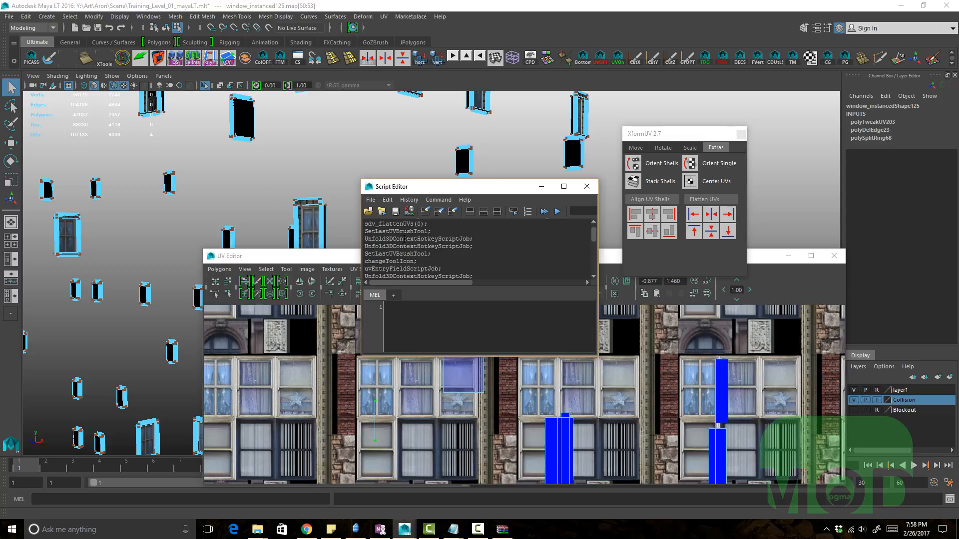
drag(403, 240, 459, 268)
drag(428, 233, 378, 232)
click(415, 233)
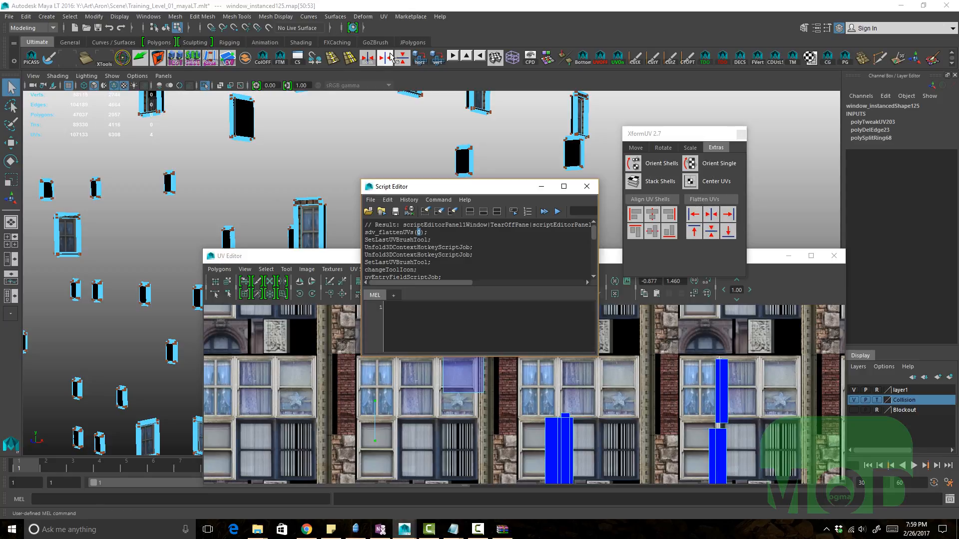
alt+middle_drag(373, 411, 339, 402)
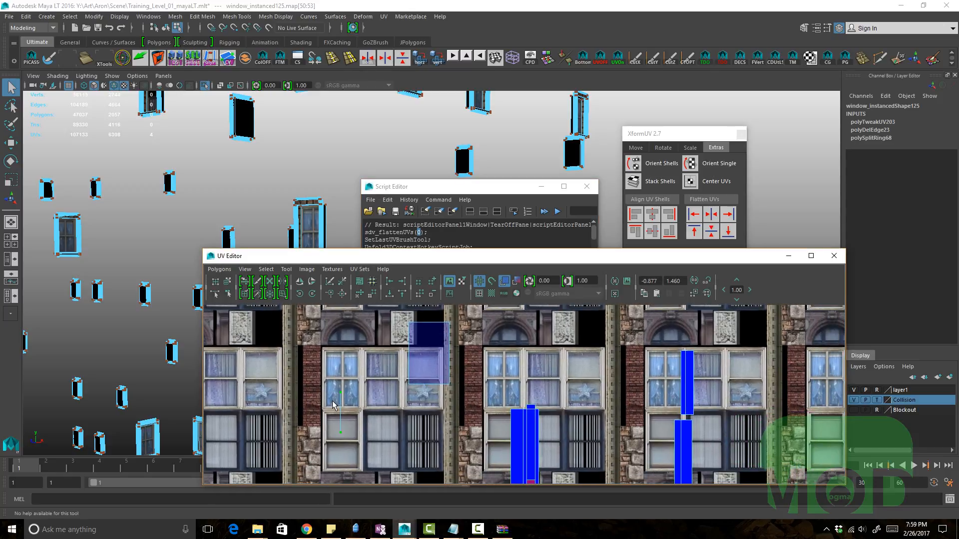
key(ctrl+z)
Step: Select the lower window shell's UVs and move them with the Move tool
drag(385, 451, 300, 386)
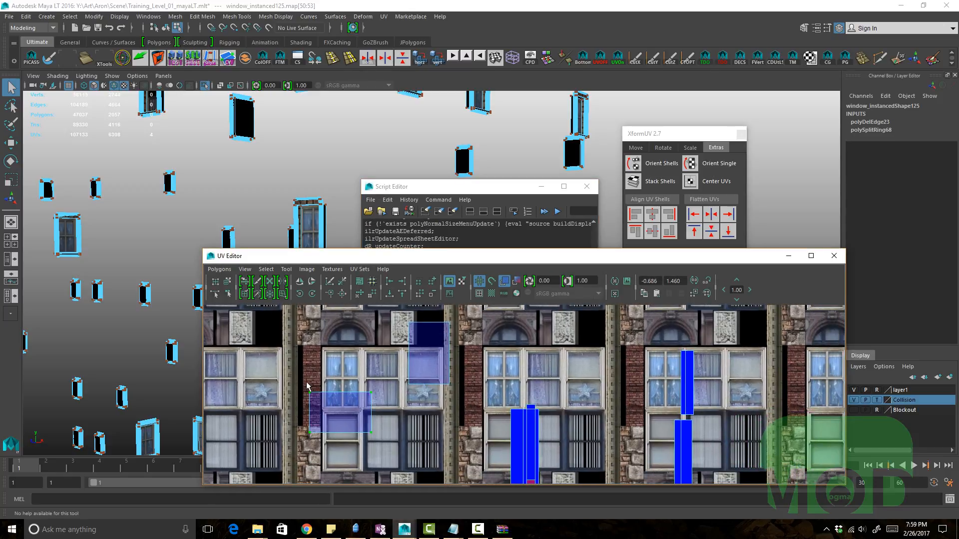
alt+middle_drag(442, 415, 493, 369)
alt+right_drag(493, 369, 449, 409)
key(w)
middle_drag(423, 413, 386, 413)
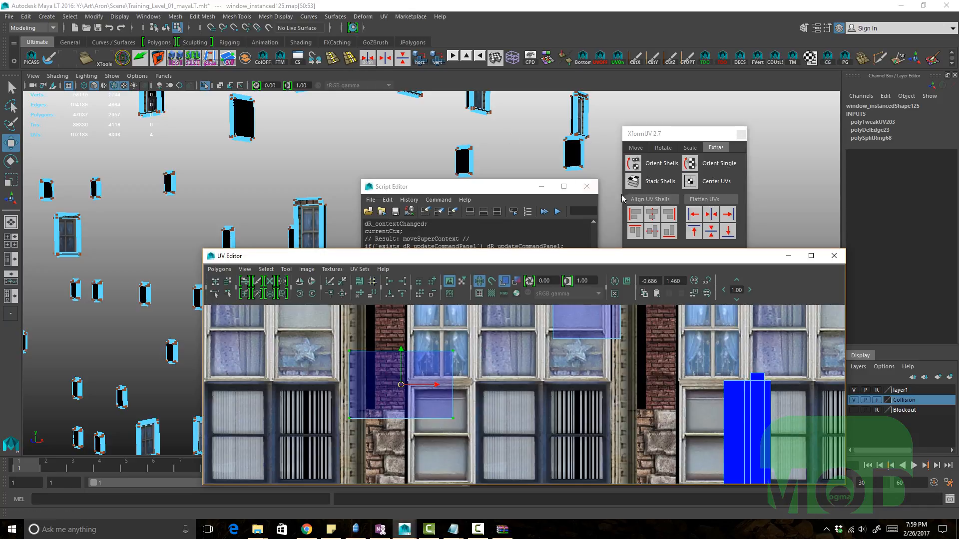
Step: Try several shelf UV align tools on the selected UVs, undoing each attempt
click(368, 60)
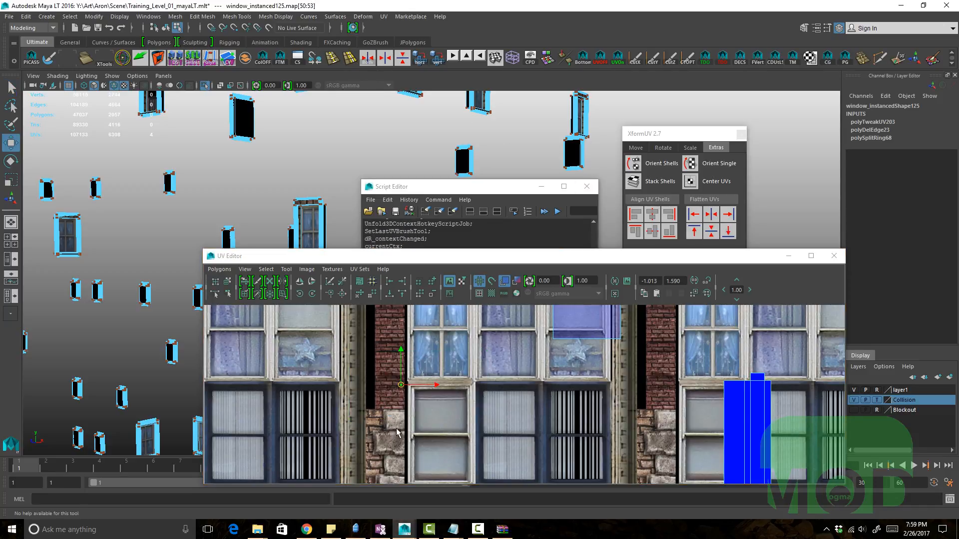
middle_drag(388, 414, 392, 418)
key(ctrl+z)
key(ctrl+z)
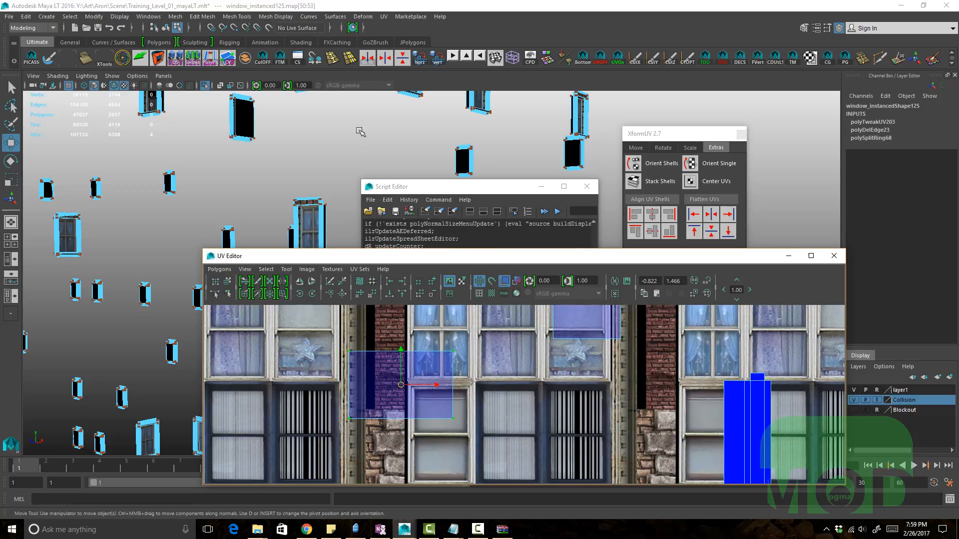
click(384, 60)
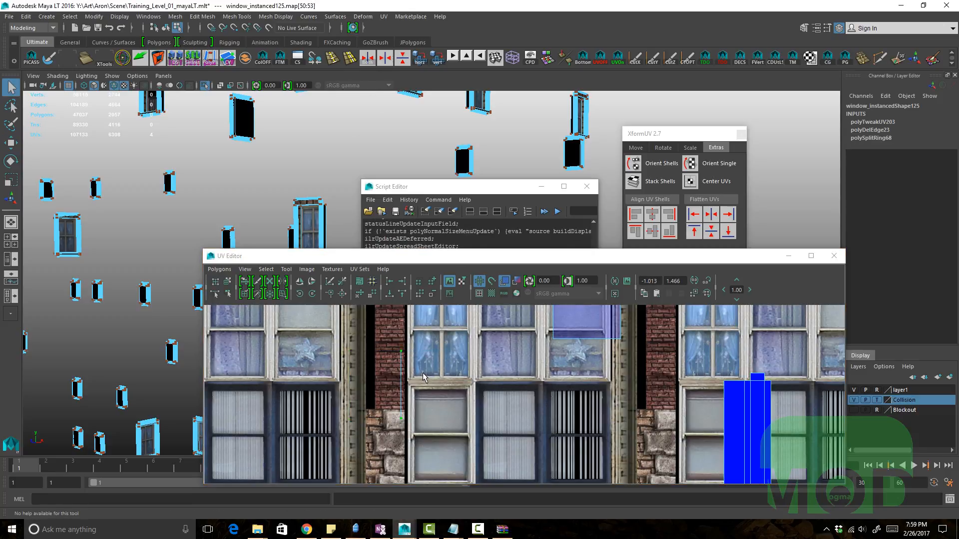
key(ctrl+z)
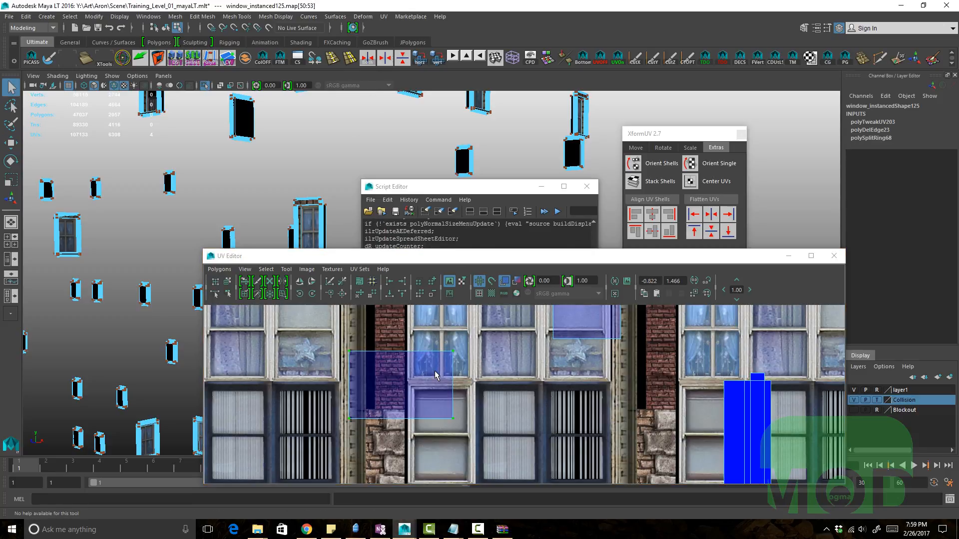
click(403, 59)
key(ctrl+z)
Step: Try aligning UVs on several window shells with the shelf align tool, repeating it, then undo four operations
alt+right_drag(441, 337, 353, 316)
alt+middle_drag(353, 317, 340, 359)
click(383, 60)
alt+middle_drag(502, 345, 464, 340)
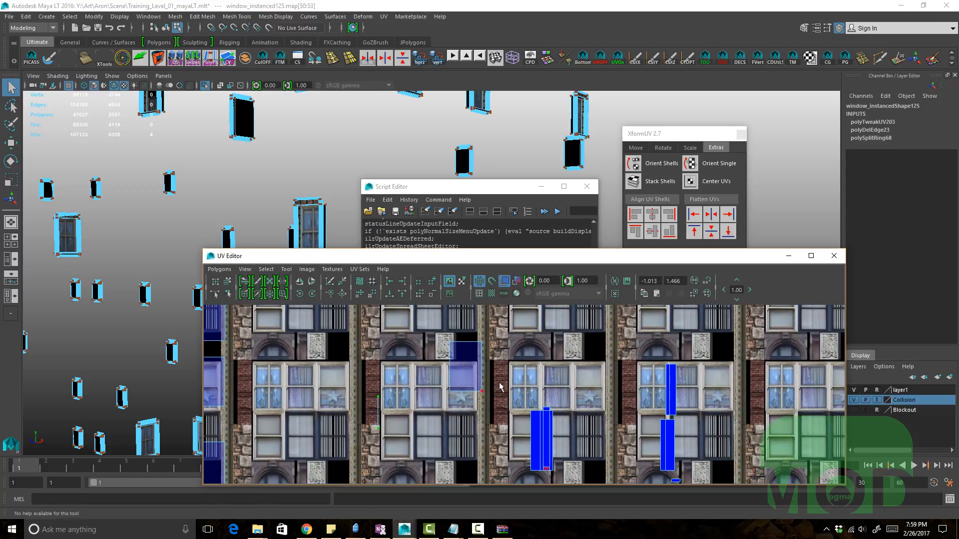
drag(466, 339, 447, 312)
key(g)
alt+middle_drag(539, 443, 521, 417)
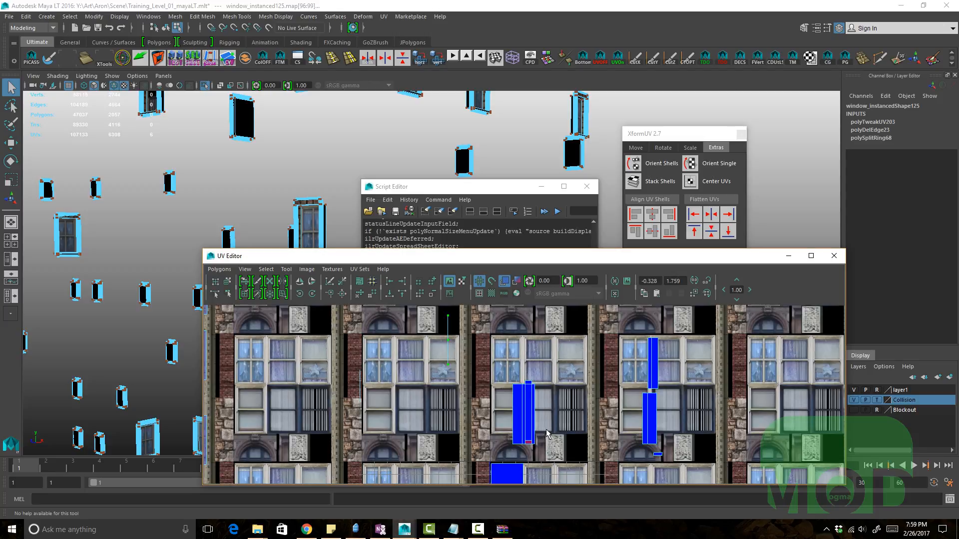
alt+middle_drag(521, 450, 492, 393)
drag(263, 410, 429, 503)
key(g)
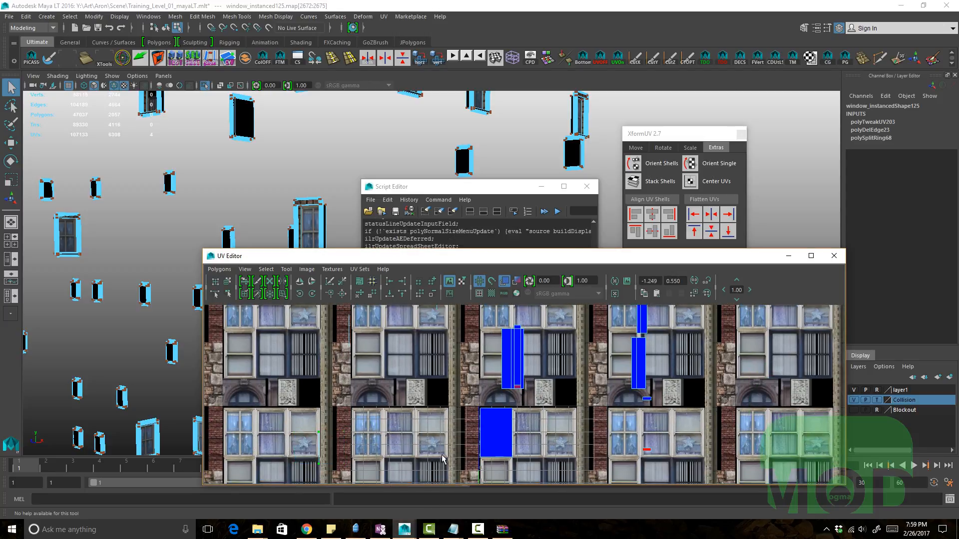
scroll(443, 456, down, 2)
alt+middle_drag(380, 410, 445, 432)
key(ctrl+z)
key(ctrl+z)
key(ctrl+z)
key(ctrl+z)
key(ctrl+z)
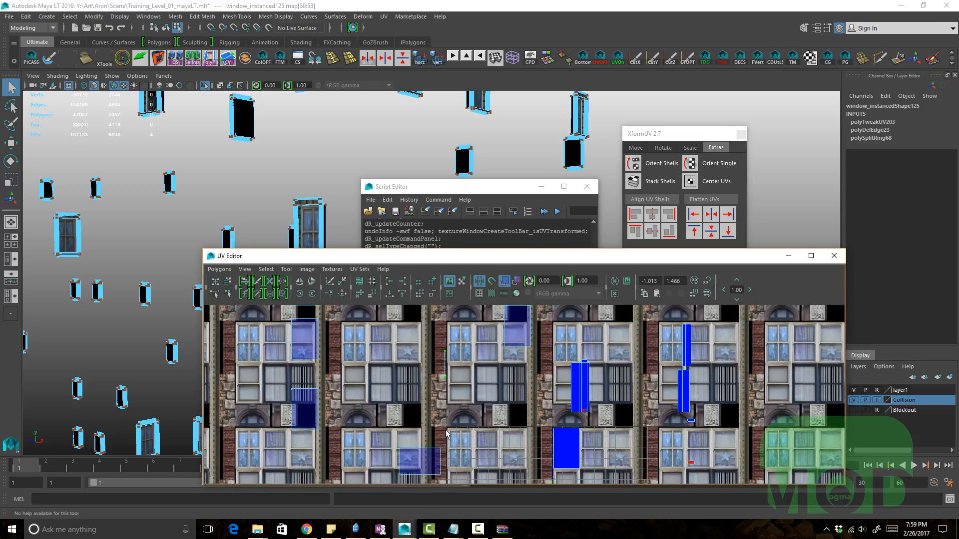
Step: Try flattening the selected window shells' UVs with Flatten UVs, repeat it, then undo both operations
scroll(455, 402, up, 2)
alt+middle_drag(452, 388, 496, 406)
scroll(441, 430, down, 1)
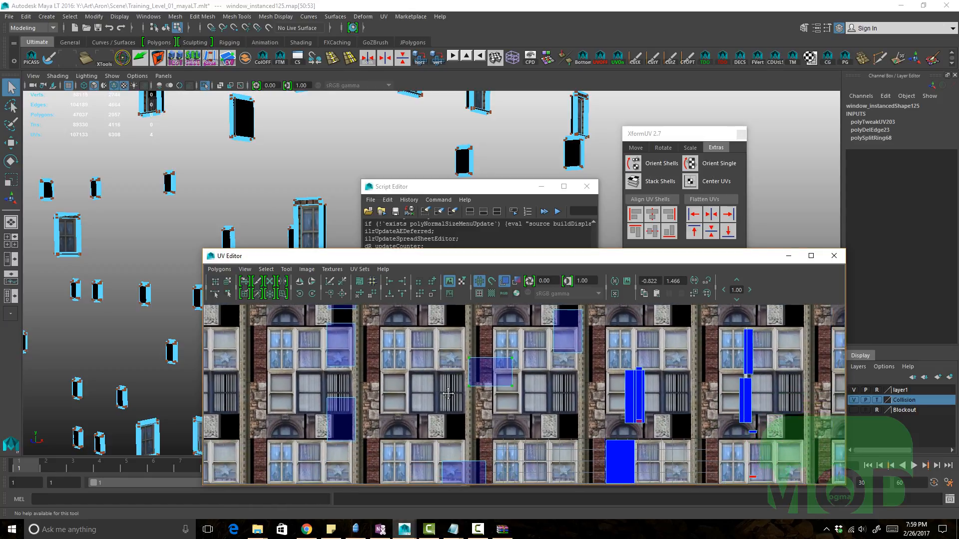
scroll(496, 406, up, 1)
drag(290, 383, 394, 465)
alt+middle_drag(467, 409, 493, 398)
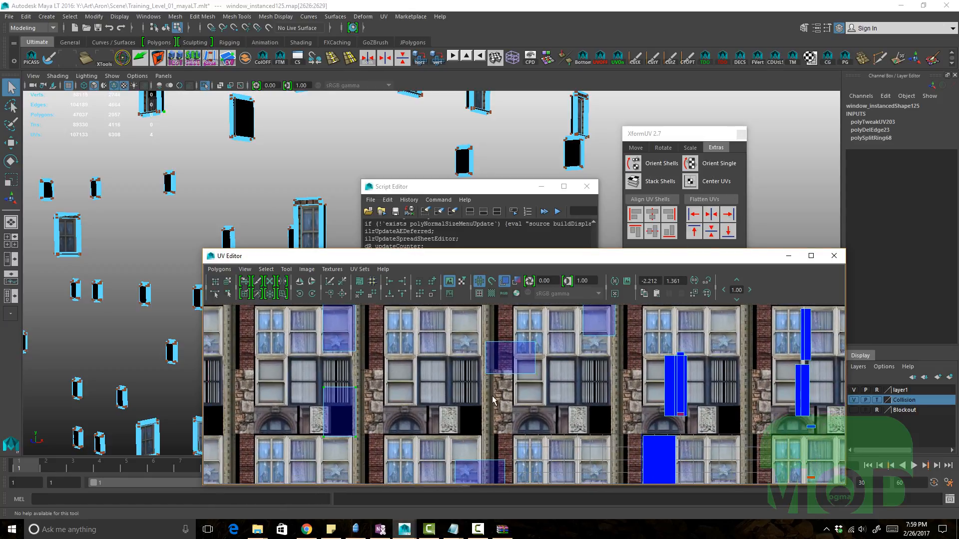
click(711, 218)
alt+middle_drag(448, 383, 446, 393)
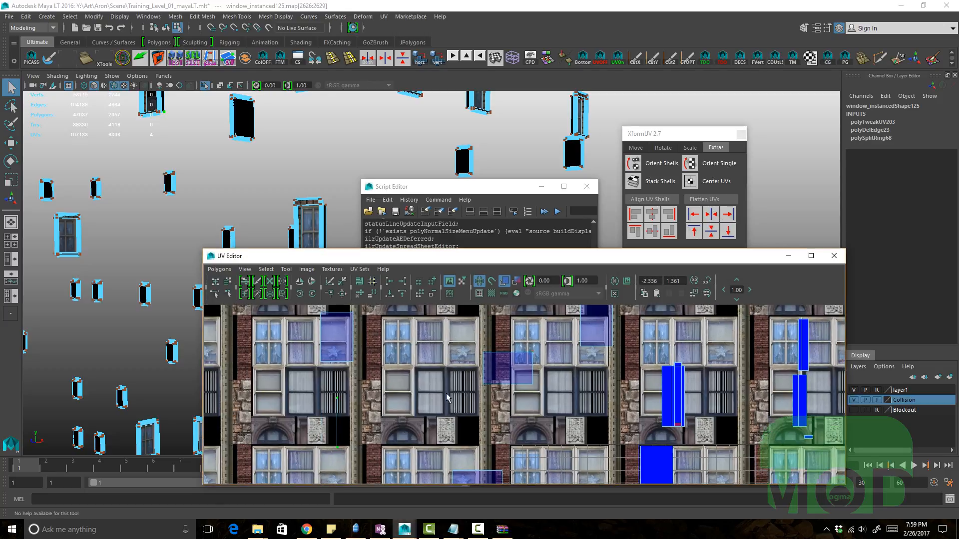
drag(413, 383, 299, 308)
key(g)
key(ctrl+z)
key(ctrl+z)
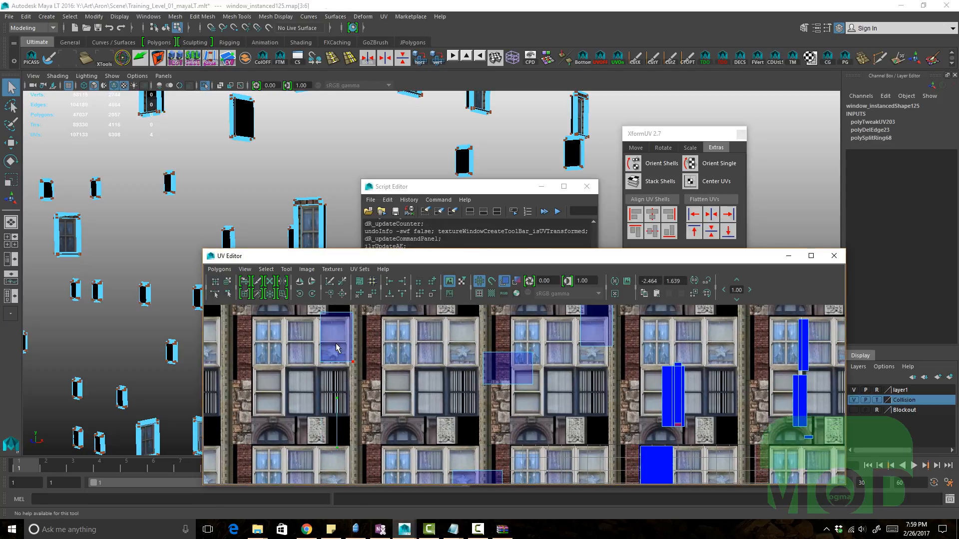
Step: Open the Shelf Editor and browse through the buttons on the Ultimate shelf
alt+middle_drag(418, 375, 409, 376)
drag(412, 358, 552, 399)
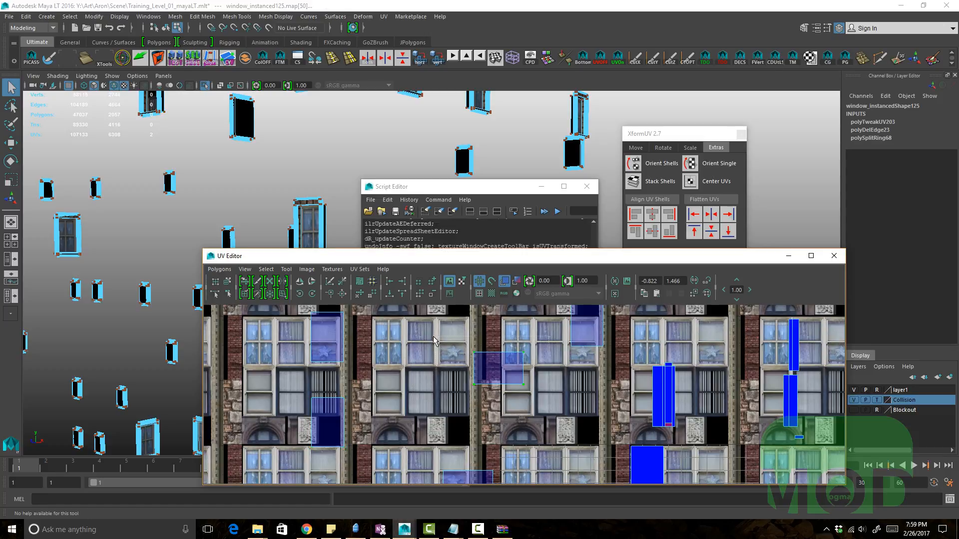
alt+middle_drag(433, 336, 418, 353)
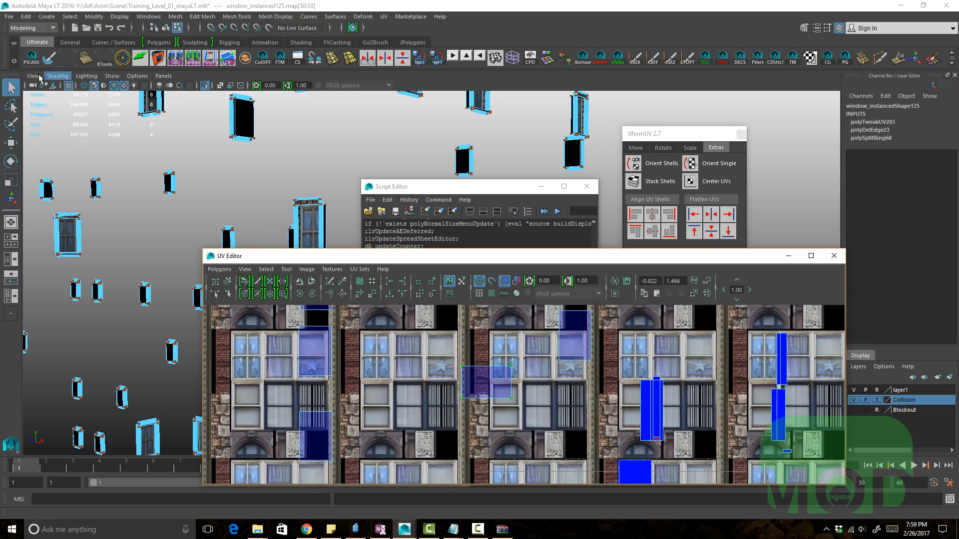
click(14, 62)
click(43, 79)
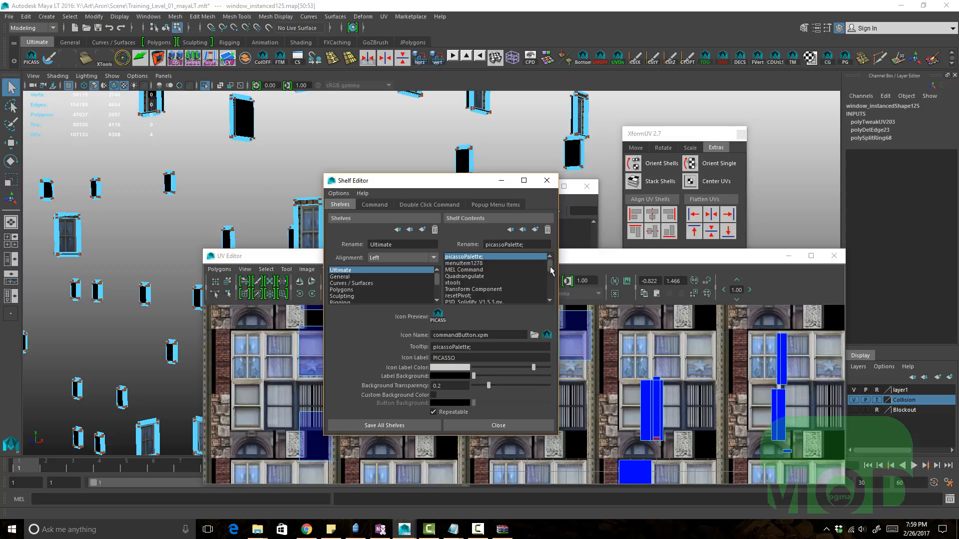
drag(550, 266, 553, 283)
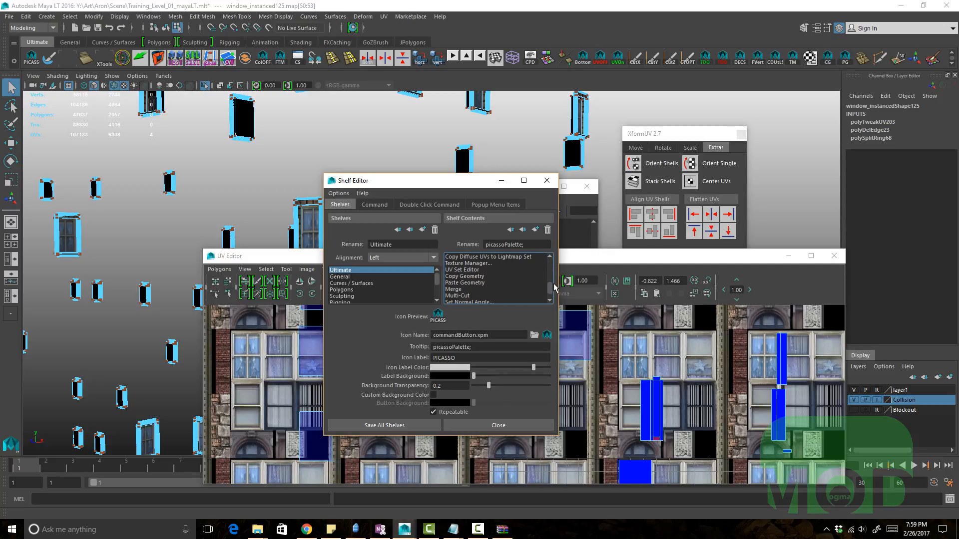
click(488, 269)
click(486, 264)
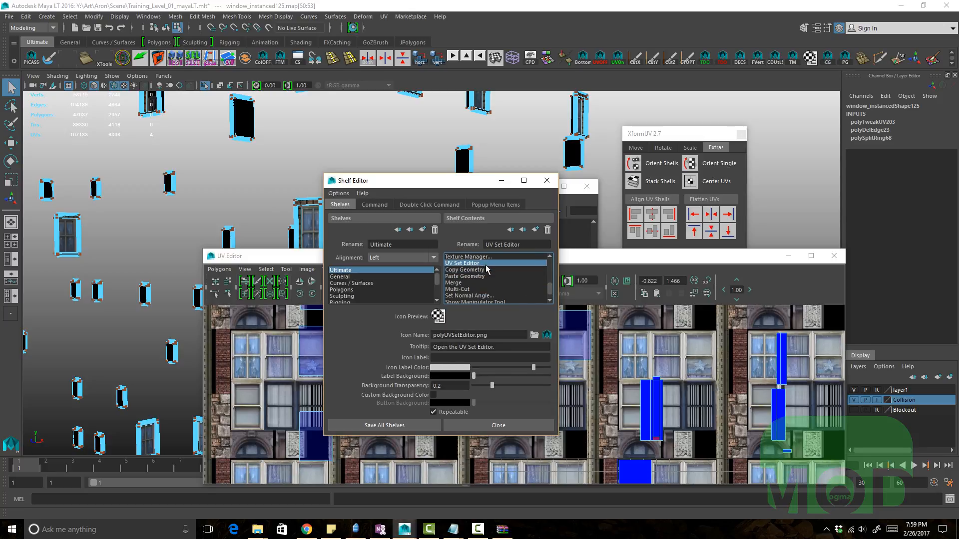
scroll(487, 275, up, 3)
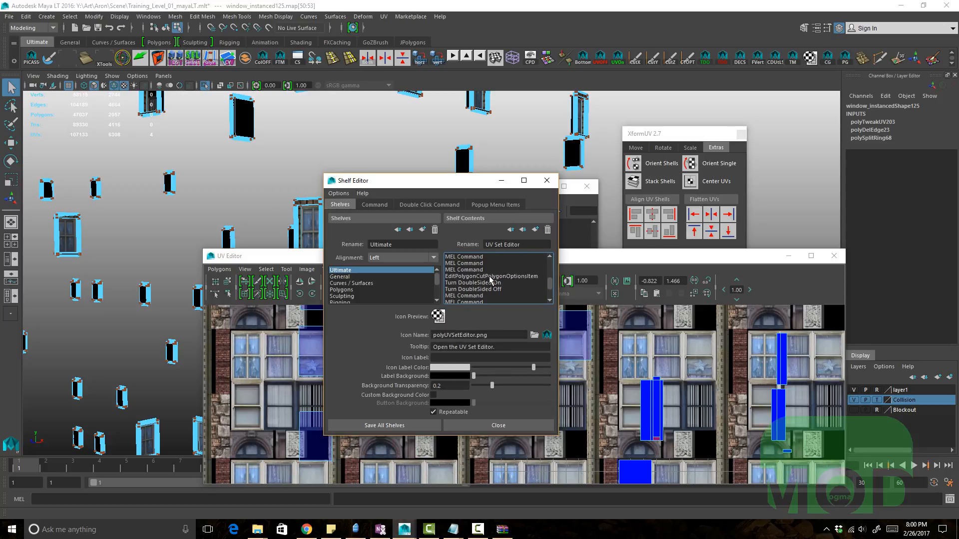
click(490, 276)
scroll(490, 276, up, 1)
click(491, 276)
scroll(492, 278, up, 2)
click(493, 278)
click(492, 271)
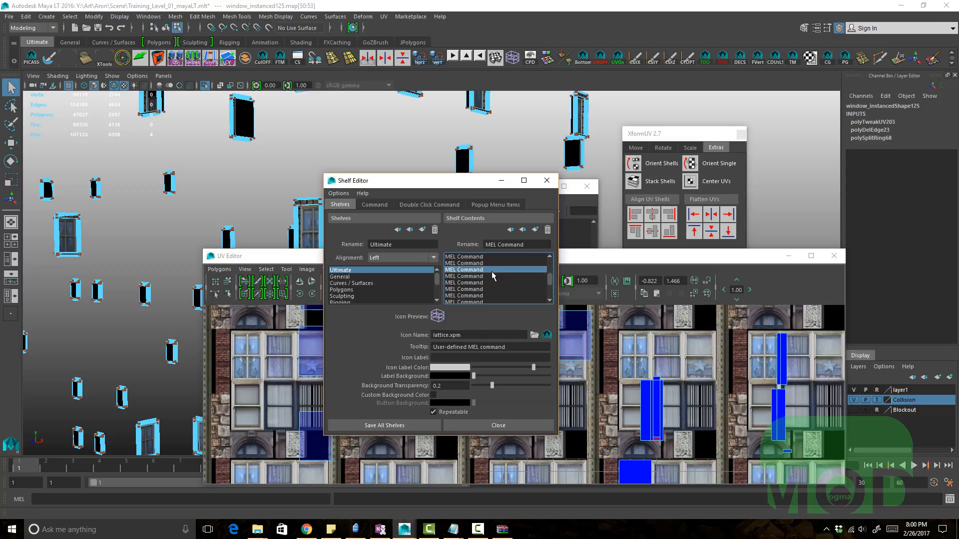
scroll(492, 272, up, 3)
click(494, 270)
click(485, 286)
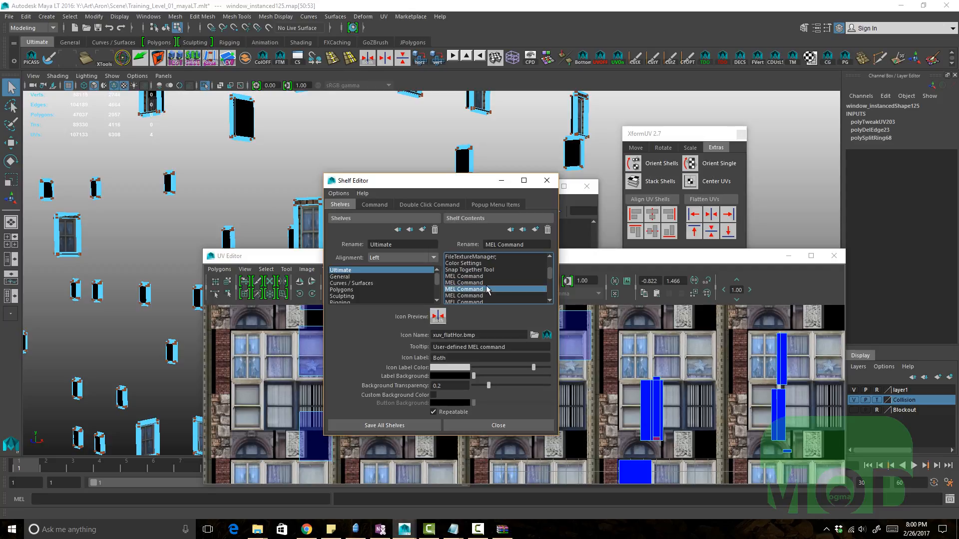
scroll(484, 277, up, 3)
click(483, 295)
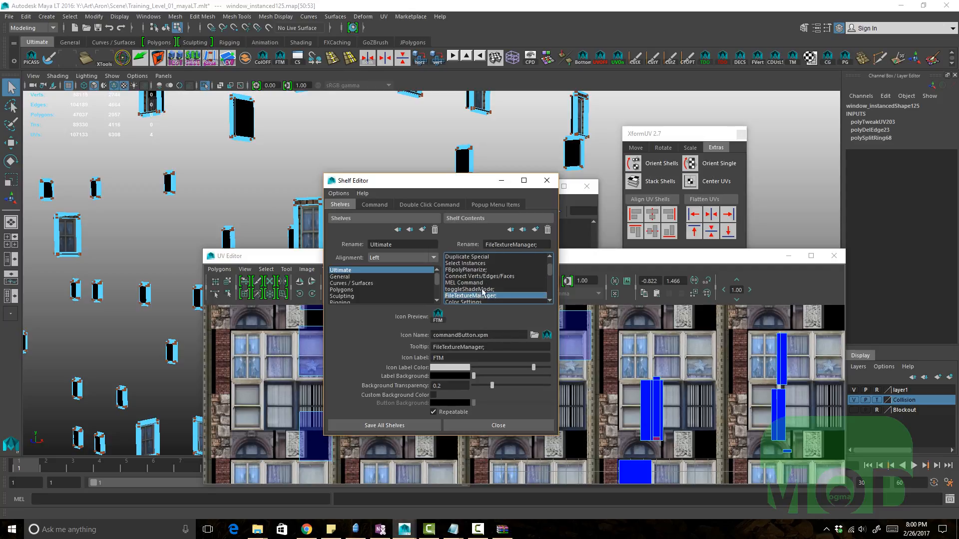
click(483, 289)
click(483, 277)
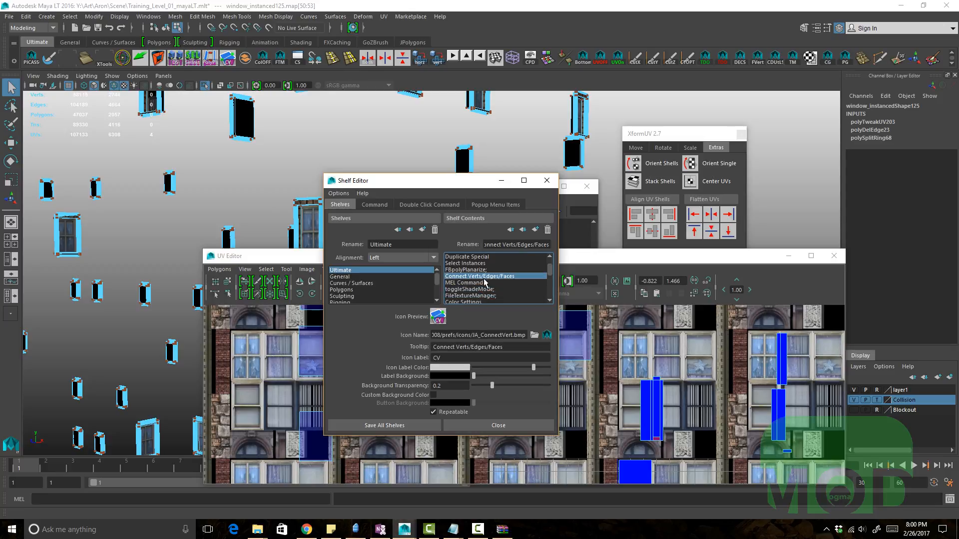
scroll(483, 278, up, 2)
click(479, 288)
click(477, 284)
scroll(480, 287, down, 3)
click(481, 289)
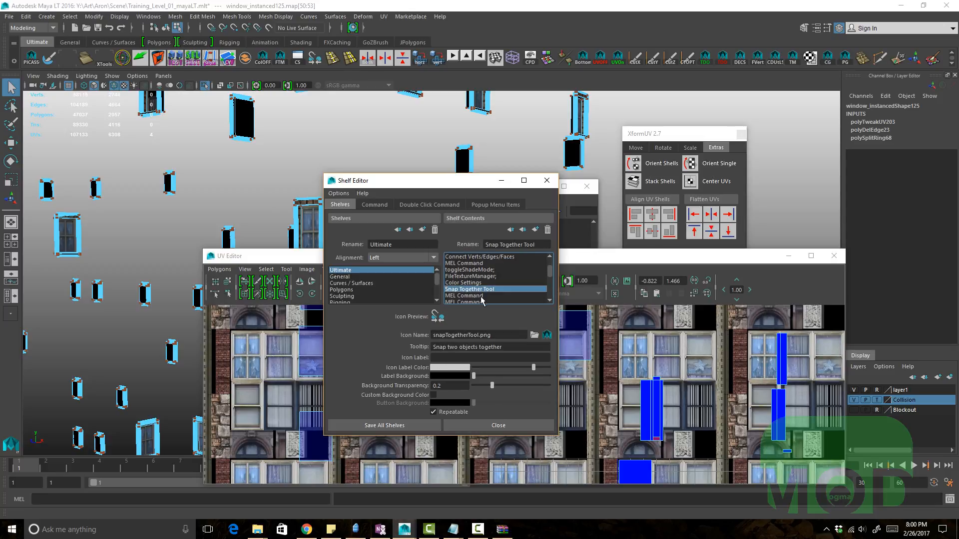
click(482, 295)
scroll(481, 295, down, 1)
click(480, 288)
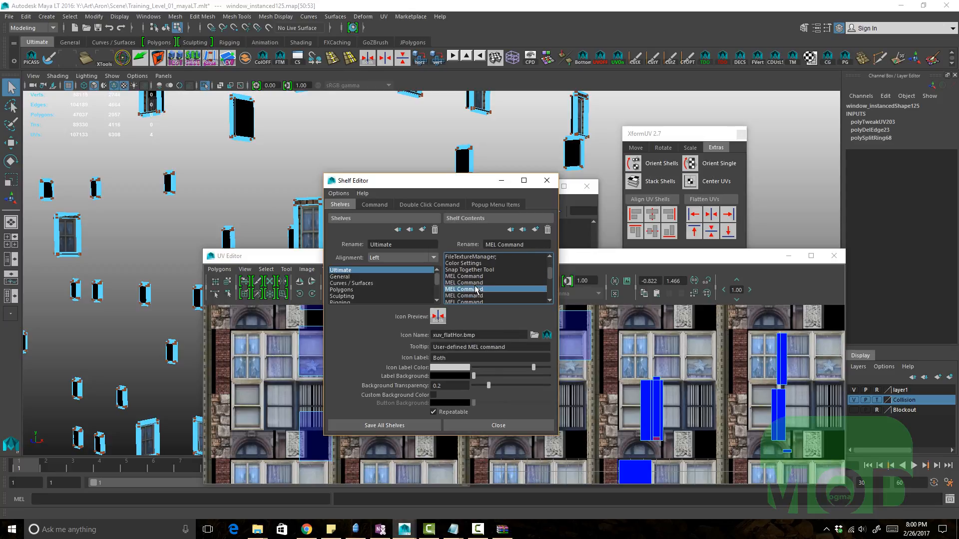
Step: Inspect the commands of the three Flatten UVs shelf buttons in the Shelf Editor, then close it
click(375, 204)
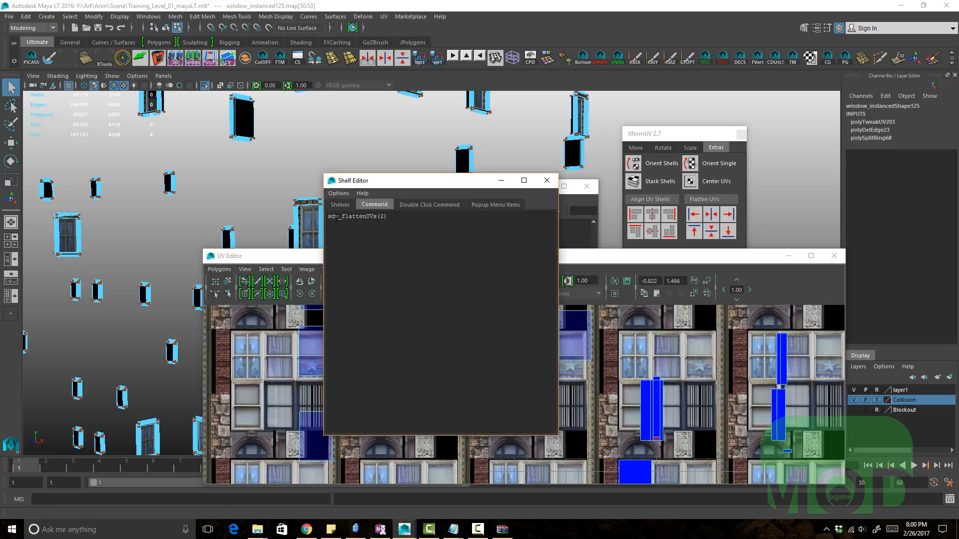
drag(331, 216, 388, 216)
drag(426, 187, 209, 170)
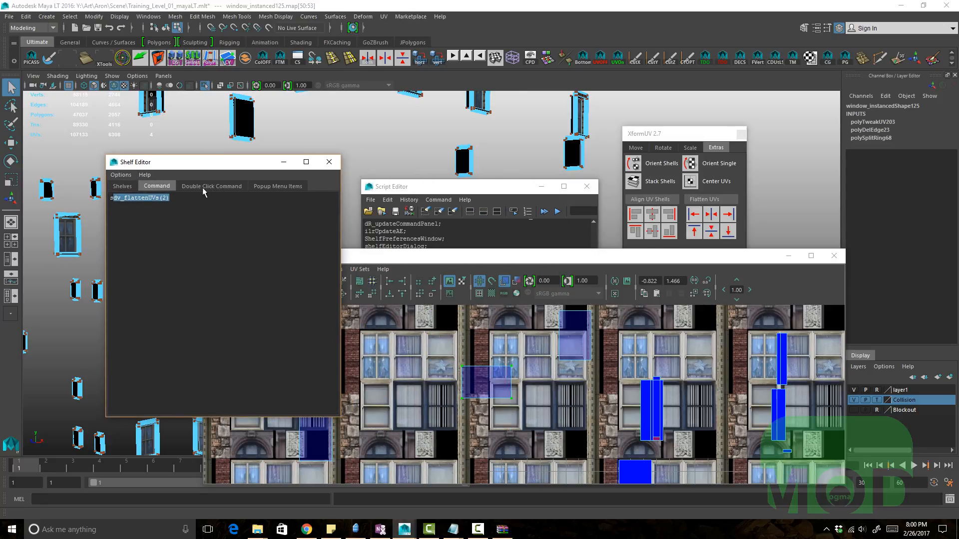
click(123, 186)
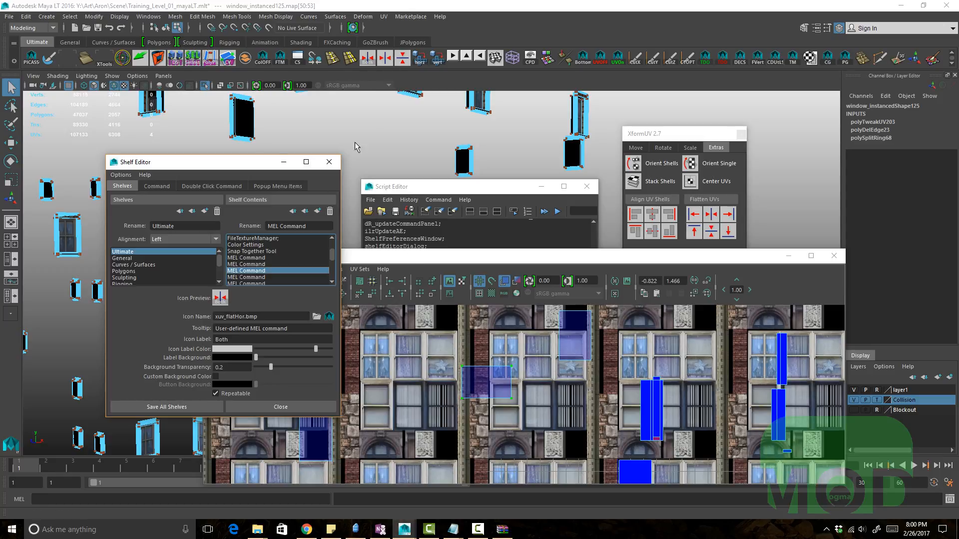
click(260, 264)
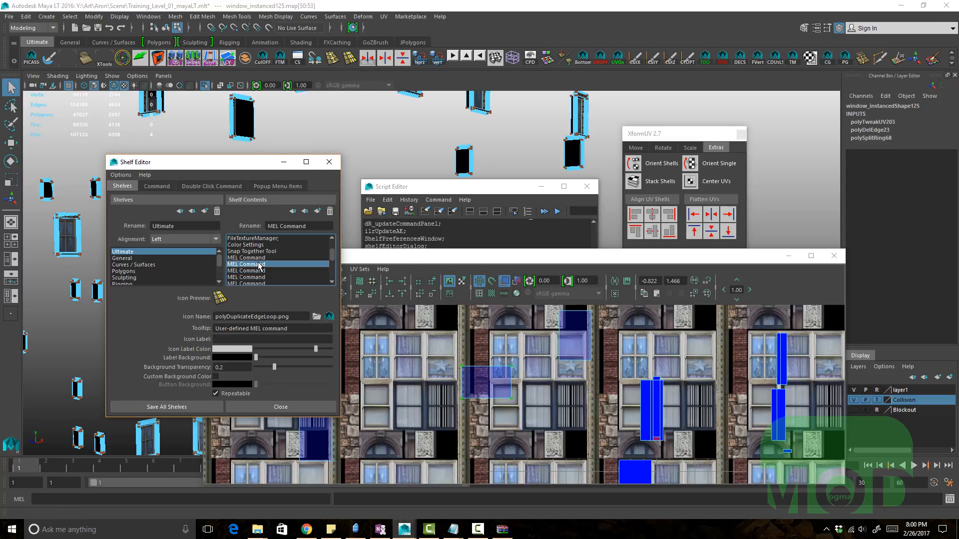
click(256, 278)
drag(332, 252, 331, 255)
click(156, 187)
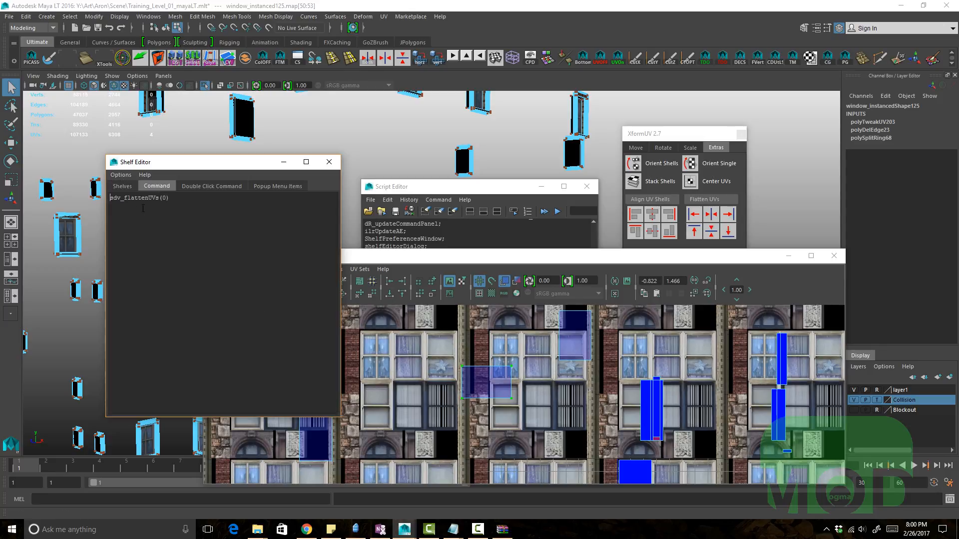
click(122, 187)
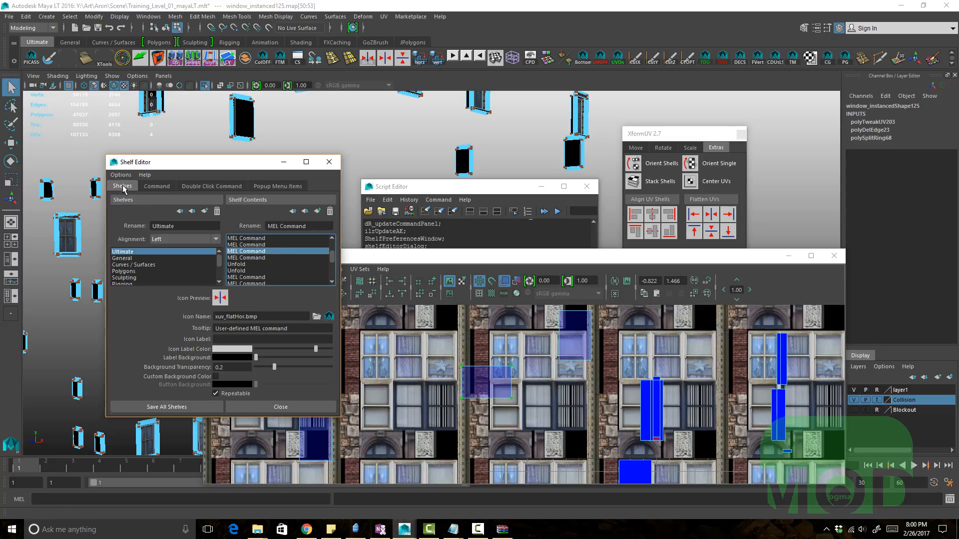
click(232, 258)
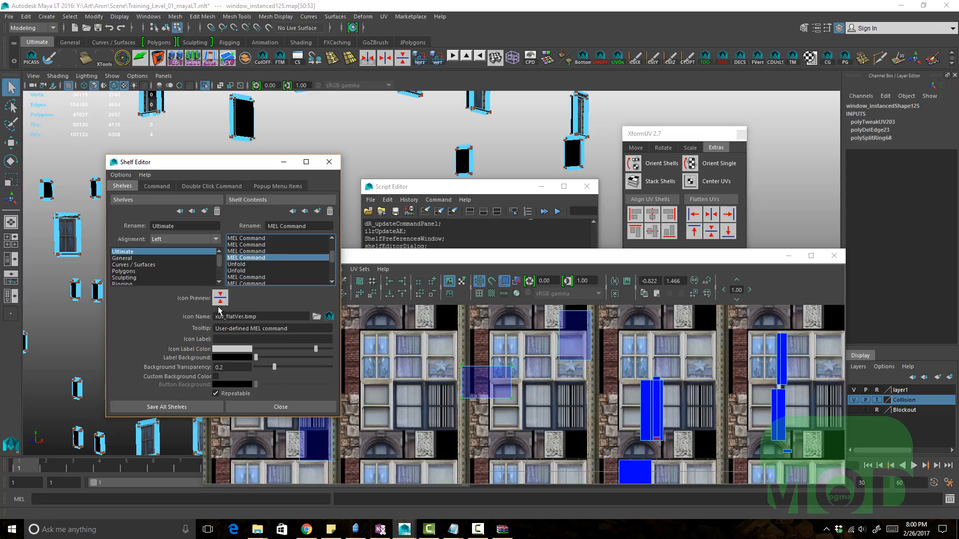
click(156, 186)
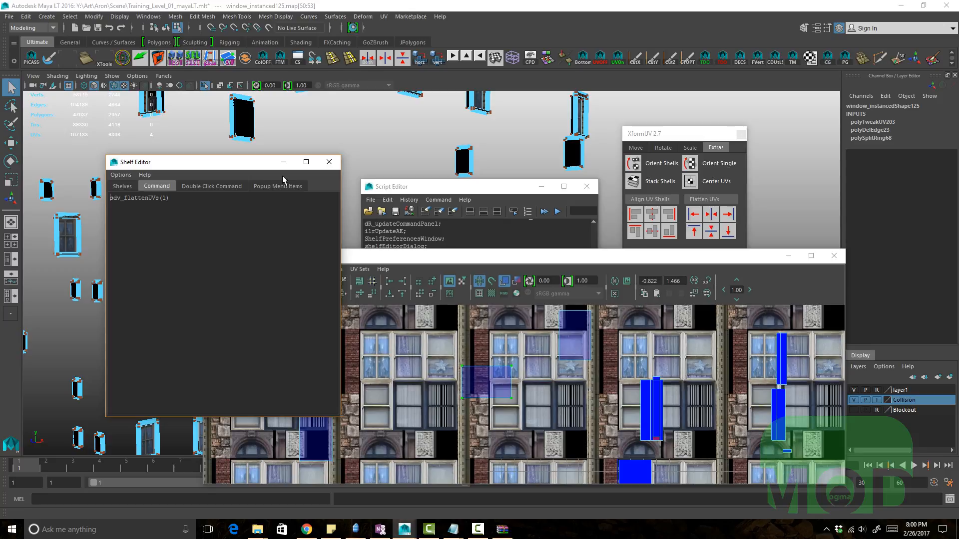
click(329, 162)
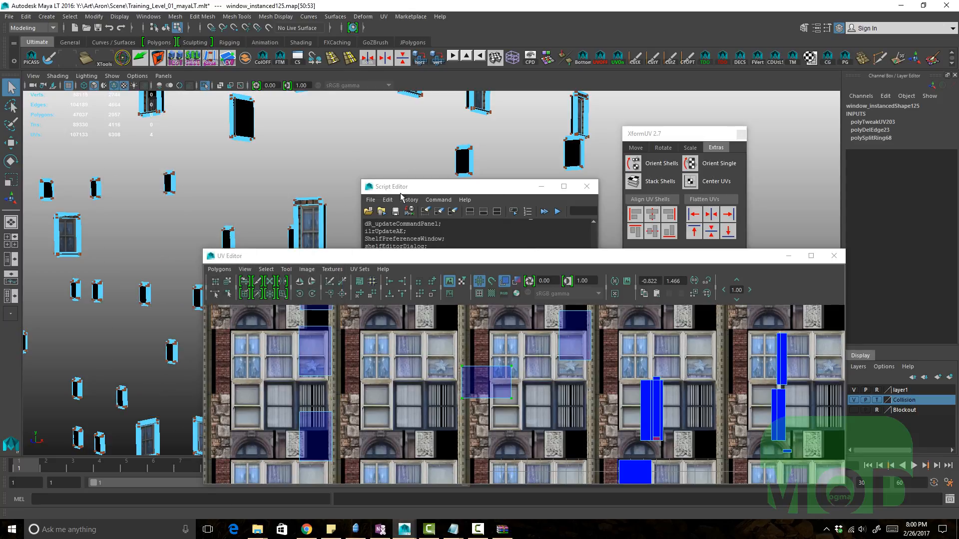
Step: Enter sdv_flattenUVs(1) in the MEL command line and try dragging the command onto the shelf
text(sdv_flattenUVs(1)
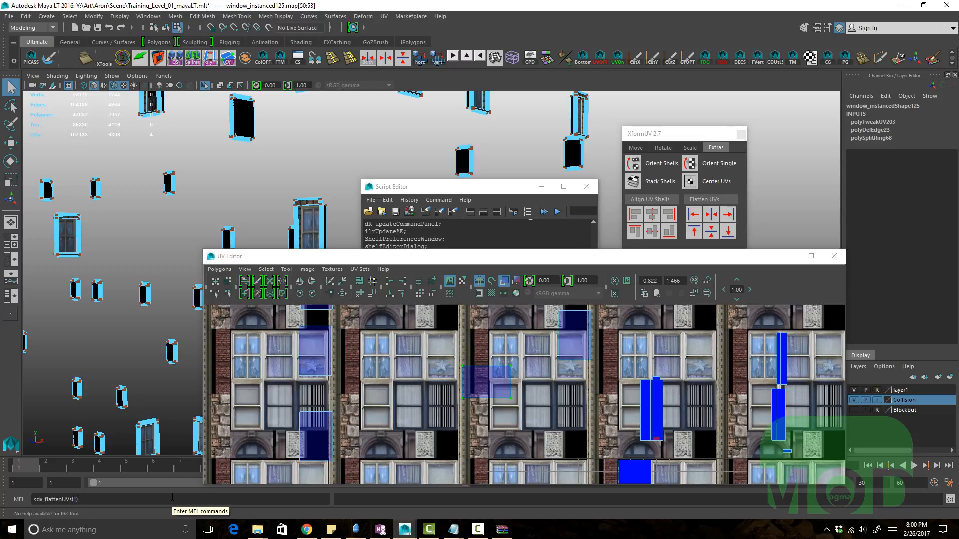
drag(173, 498, 32, 495)
middle_drag(60, 500, 510, 66)
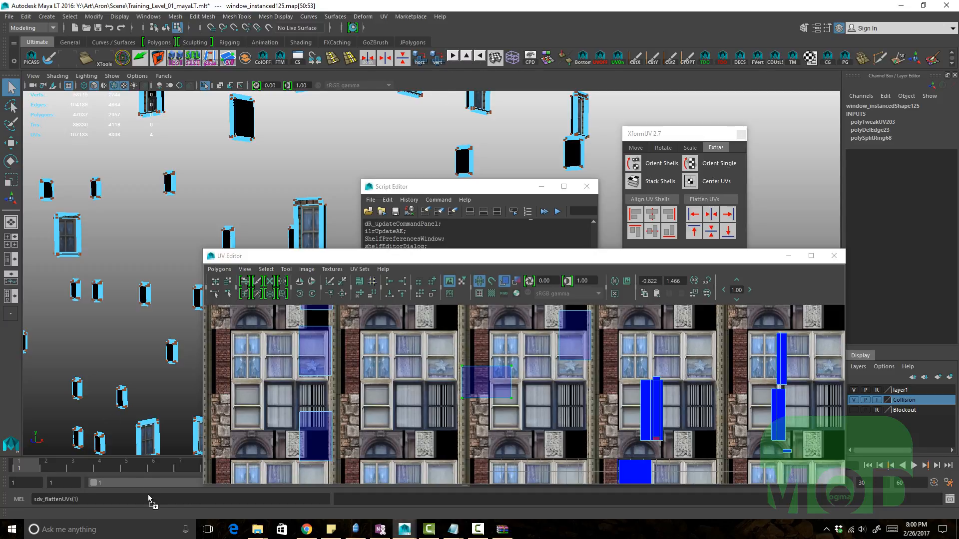
middle_drag(149, 495, 147, 496)
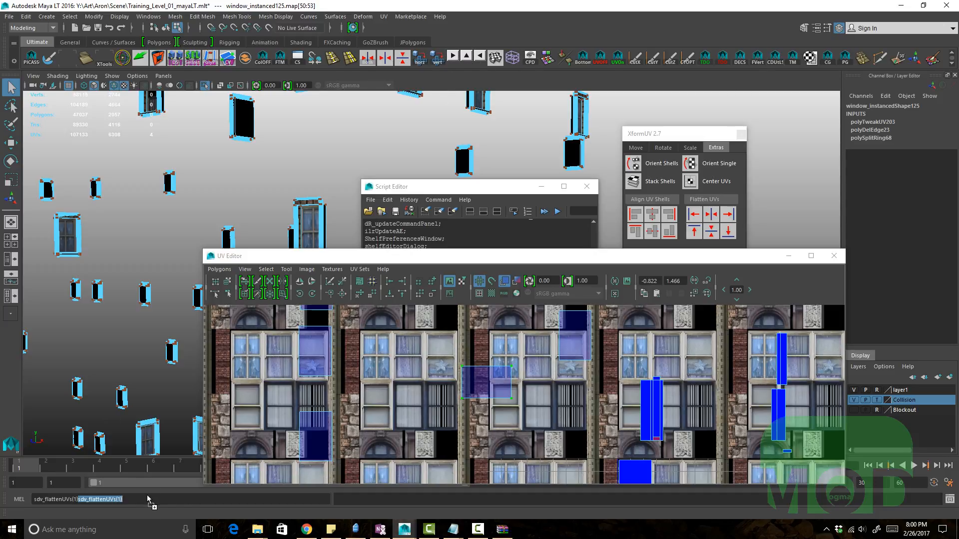
click(662, 139)
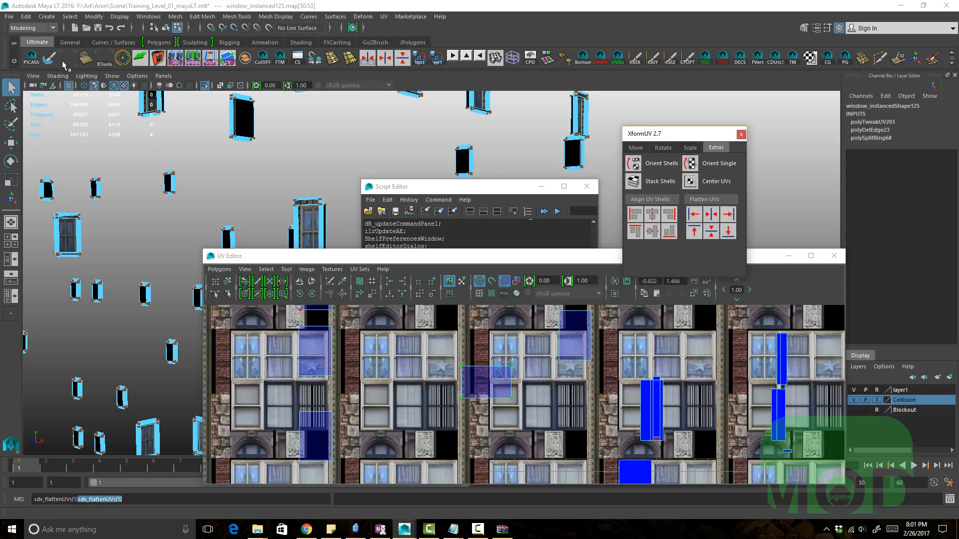
Step: Reopen the Shelf Editor, pick the Quadrangulate button and browse for an icon image, then cancel and close
click(14, 60)
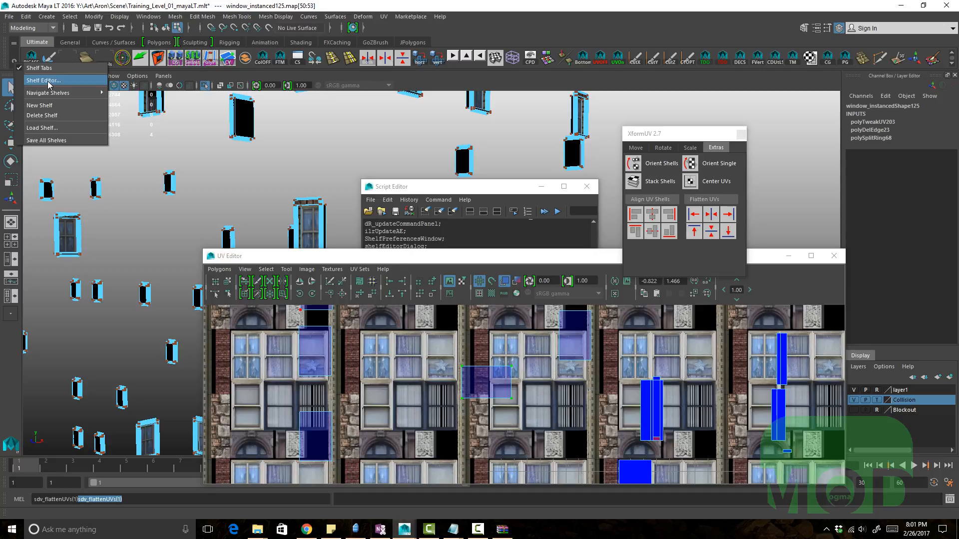
click(46, 81)
click(247, 258)
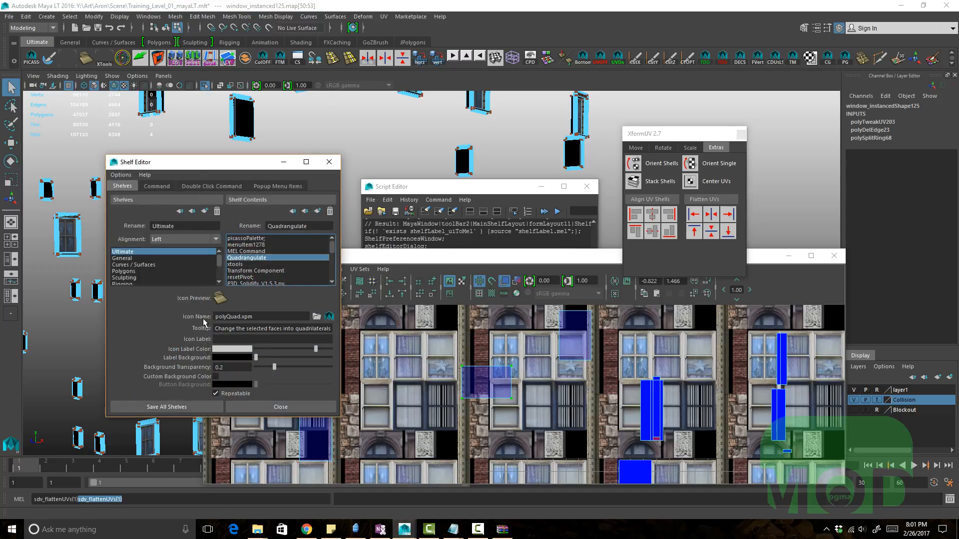
click(316, 316)
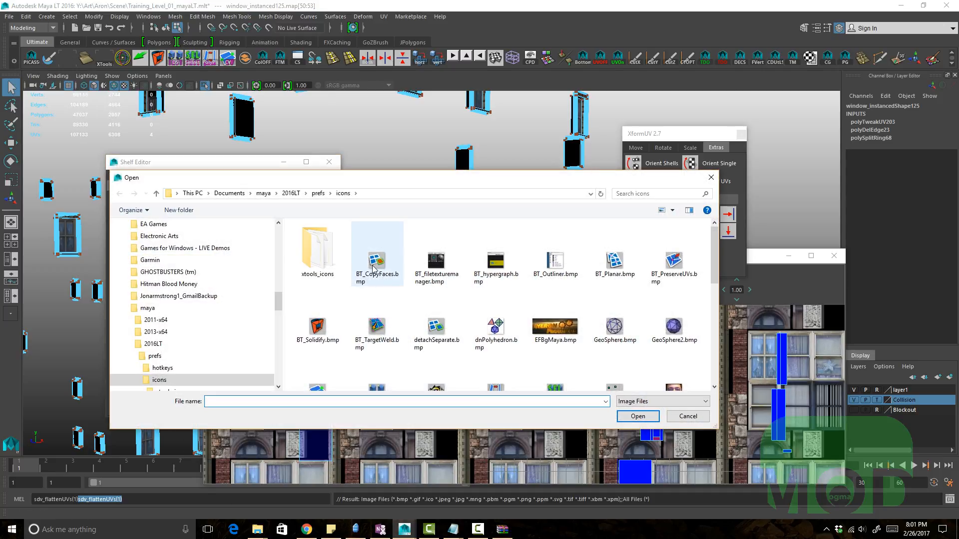
click(689, 416)
click(329, 162)
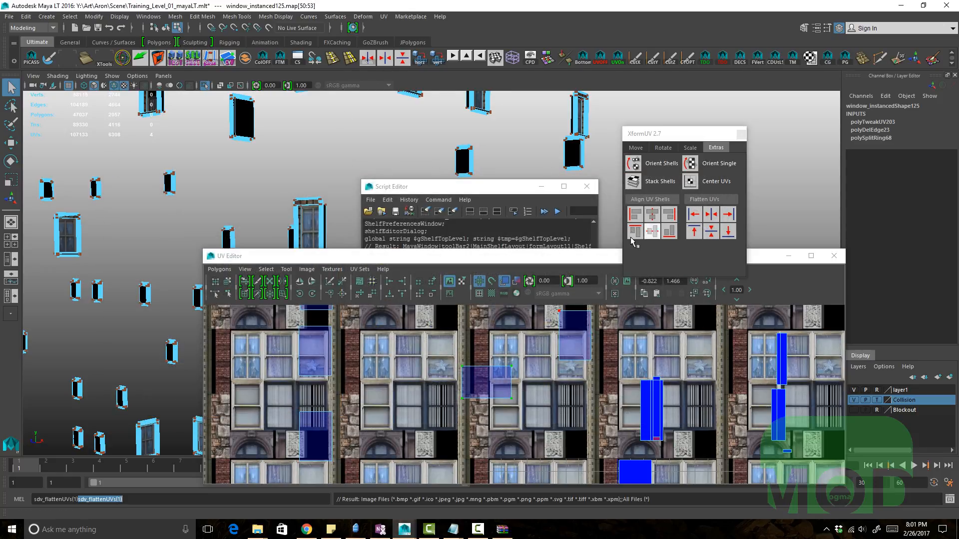
Step: Reposition the XformUV window and switch through its Rotate, Move and Scale tabs
click(686, 150)
click(688, 150)
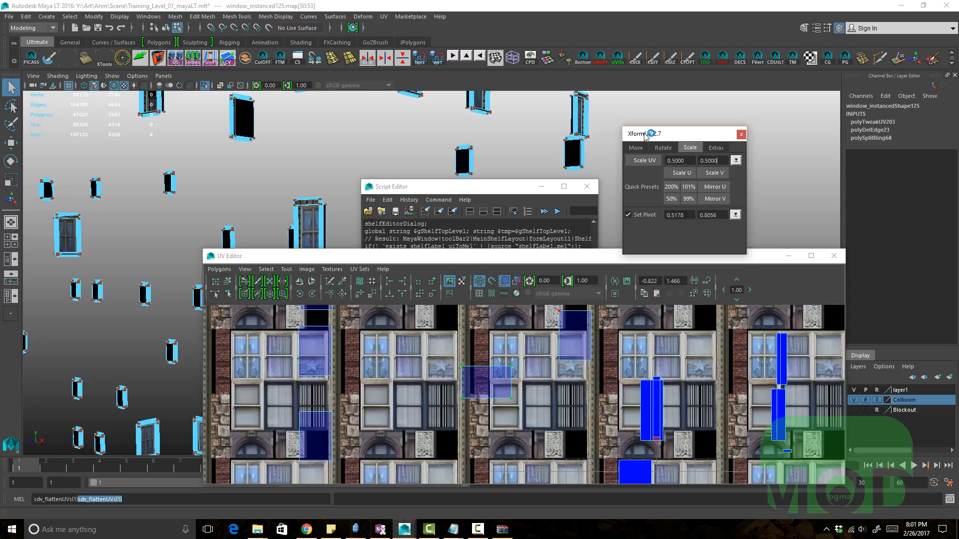
drag(665, 140, 657, 144)
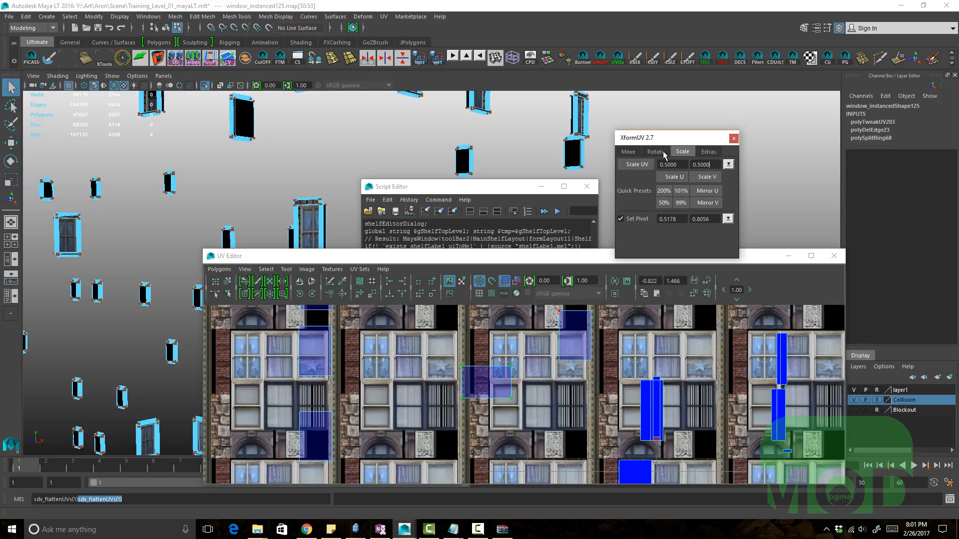
click(656, 151)
click(630, 151)
click(685, 153)
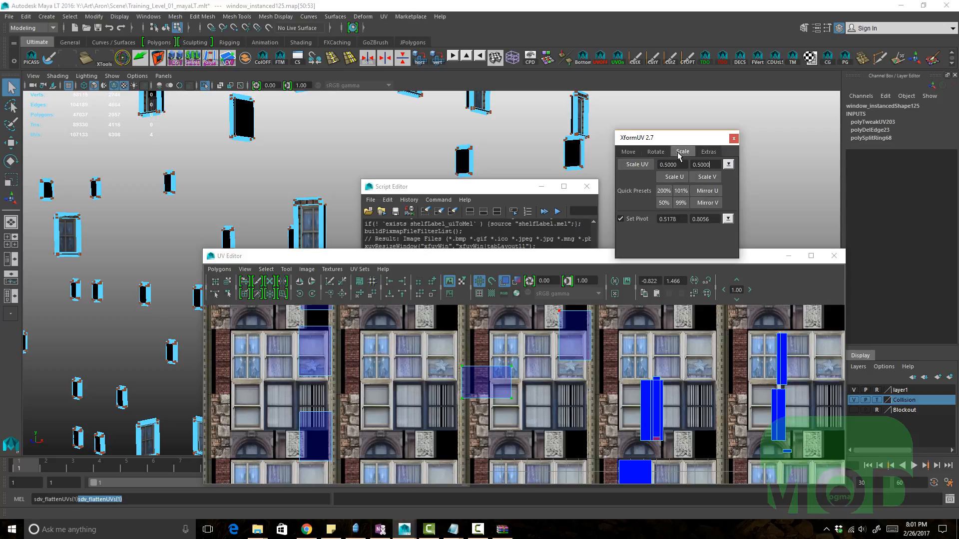
Step: Switch the XformUV window to its Extras tab and reposition the UV Editor window
click(709, 152)
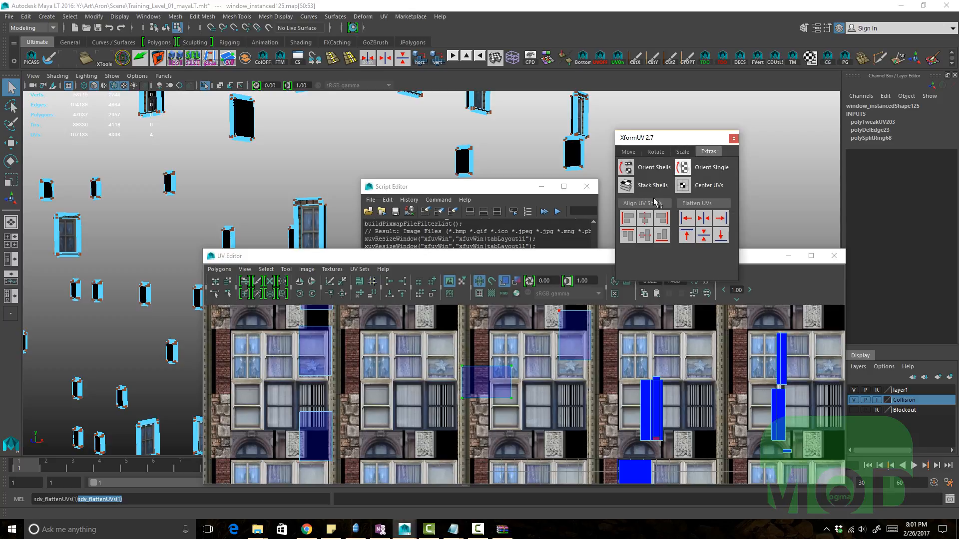
scroll(606, 396, down, 2)
alt+middle_drag(606, 395, 563, 331)
scroll(564, 332, down, 1)
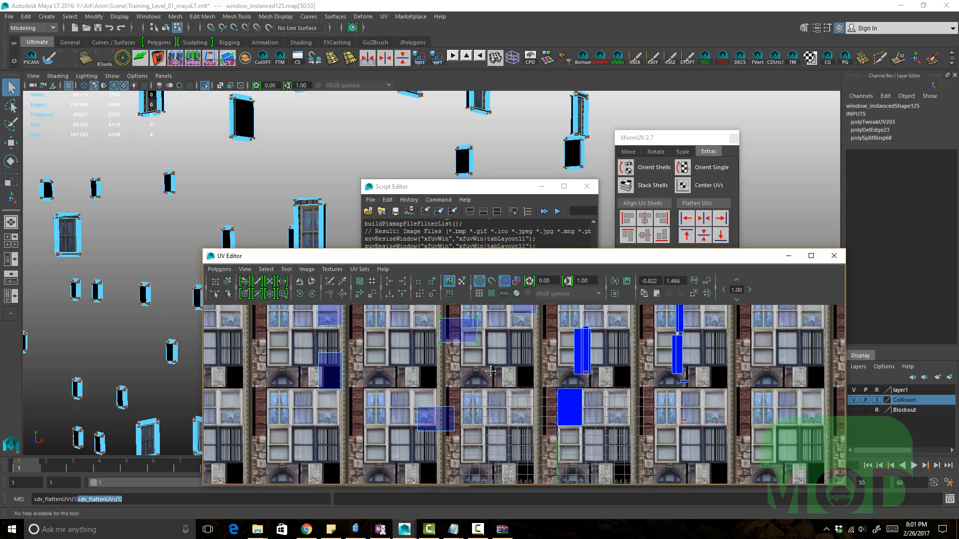
scroll(545, 367, up, 1)
right_drag(523, 404, 611, 426)
click(611, 425)
scroll(556, 412, down, 2)
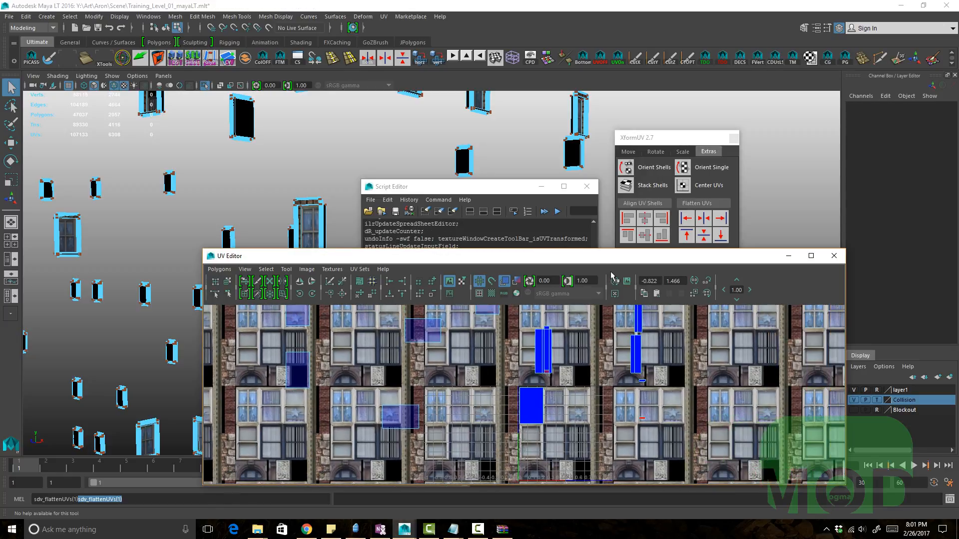
drag(628, 262, 552, 219)
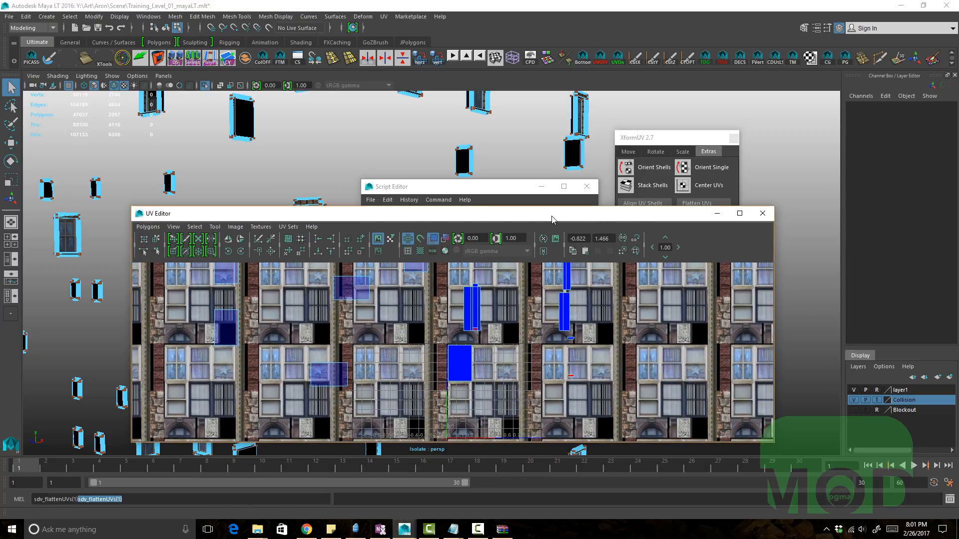
Step: Turn off Isolate Select in the perspective viewport to show the whole scene again
key(alt+Tab)
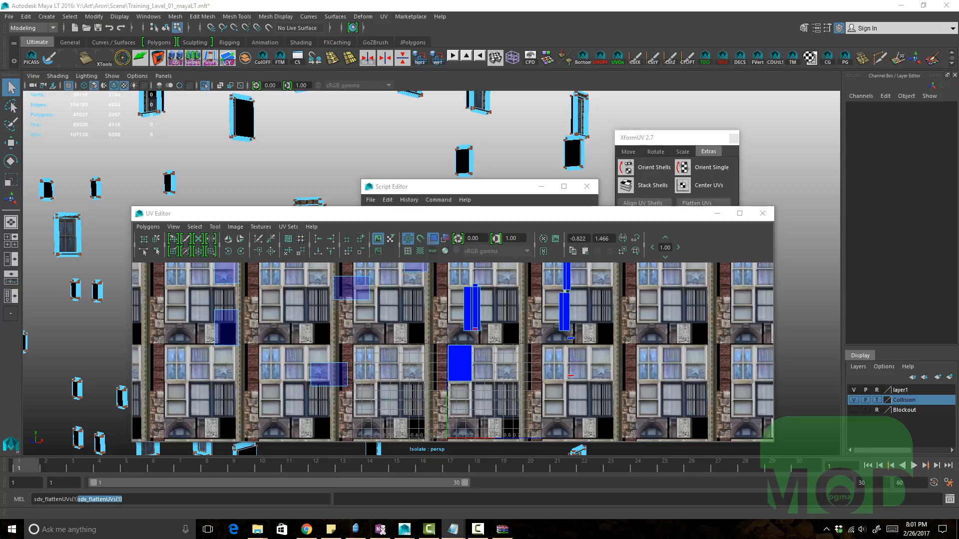
click(464, 153)
key(ctrl+1)
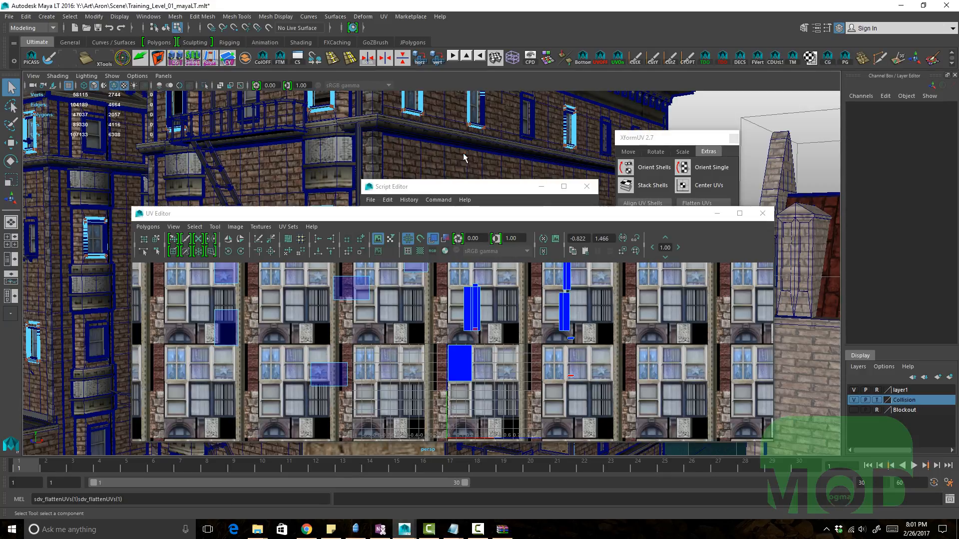
mouse_move(464, 154)
alt+mouse_down()
mouse_move(533, 155)
mouse_move(477, 161)
alt+mouse_up()
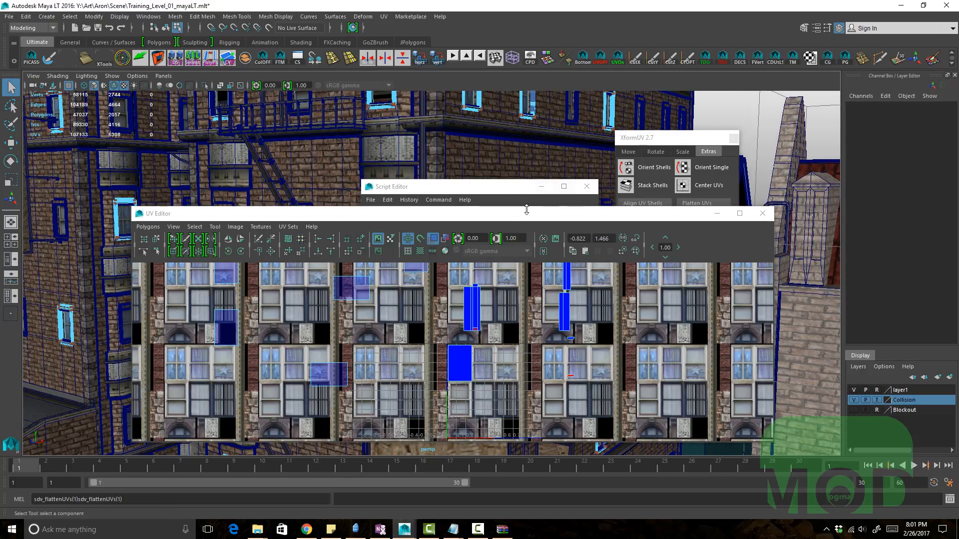
Step: Close the Script Editor and move the UV Editor window lower on screen
drag(502, 213, 602, 327)
click(588, 187)
alt+drag(399, 205, 454, 225)
alt+middle_drag(455, 225, 464, 235)
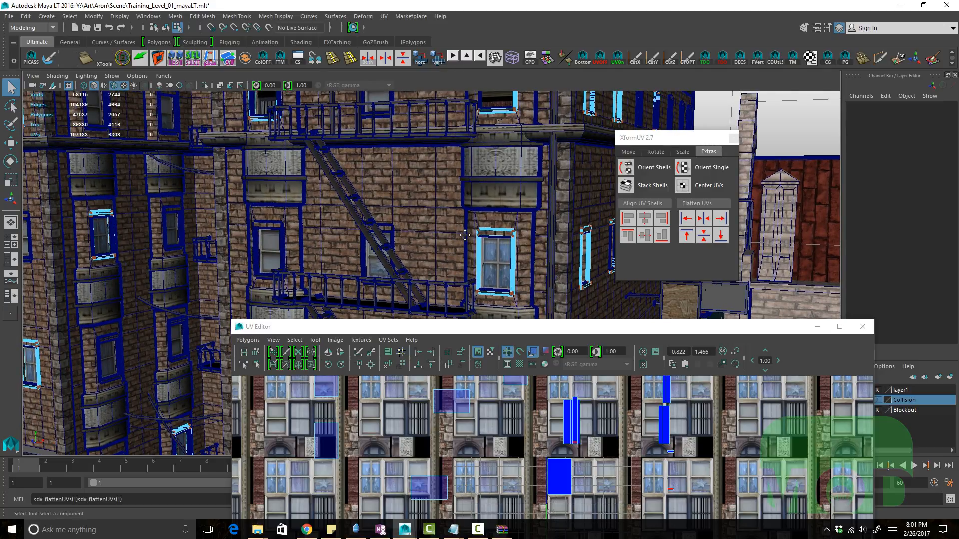